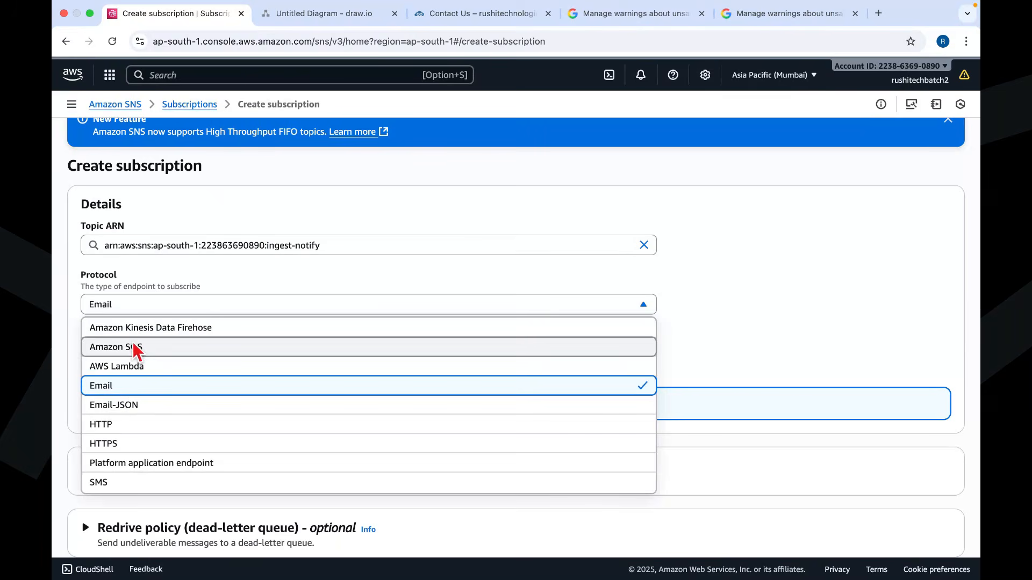
Create an Email-protocol subscription to ingest-notify using the prefilled endpoint address
click(121, 386)
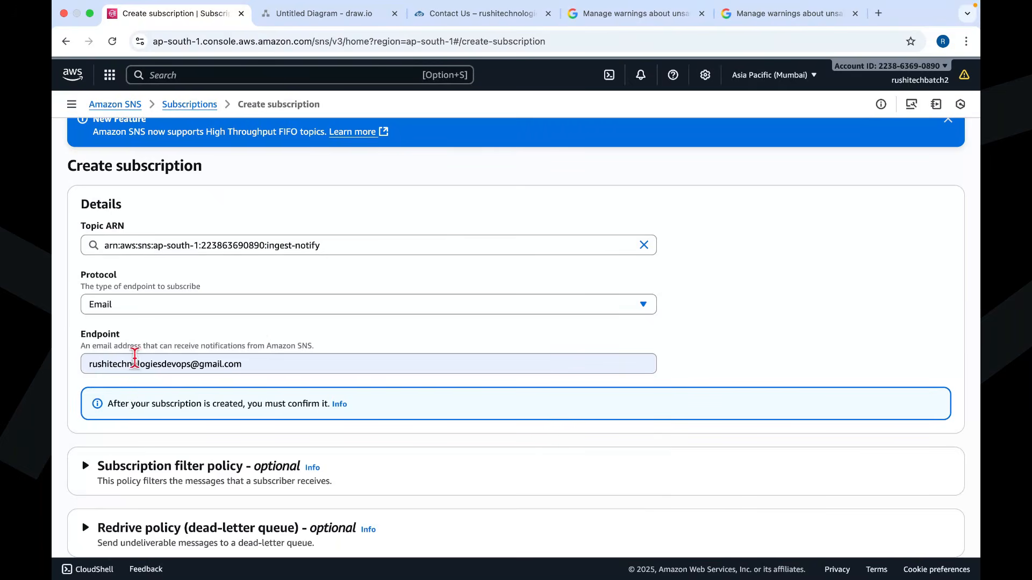
double_click(128, 365)
drag(128, 365, 241, 354)
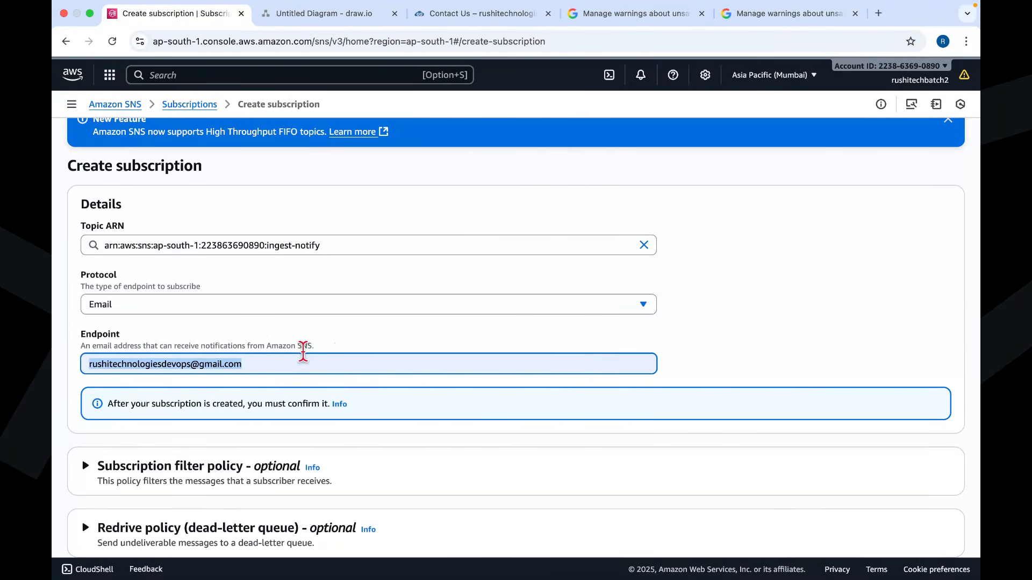
scroll(384, 355, down, 2)
click(863, 525)
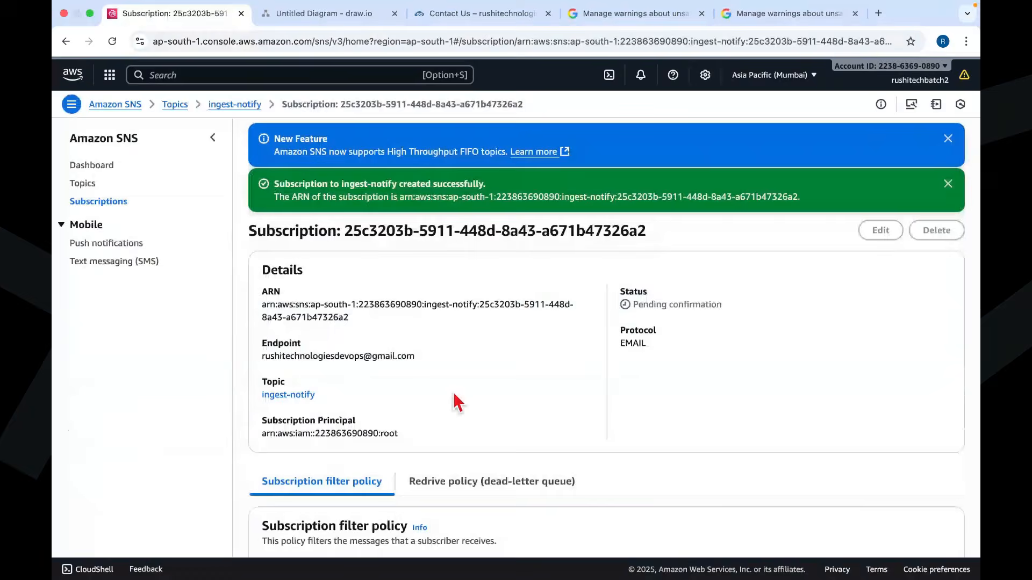
Check the subscription's Pending confirmation status, then open Gmail in a new tab to confirm it
click(100, 200)
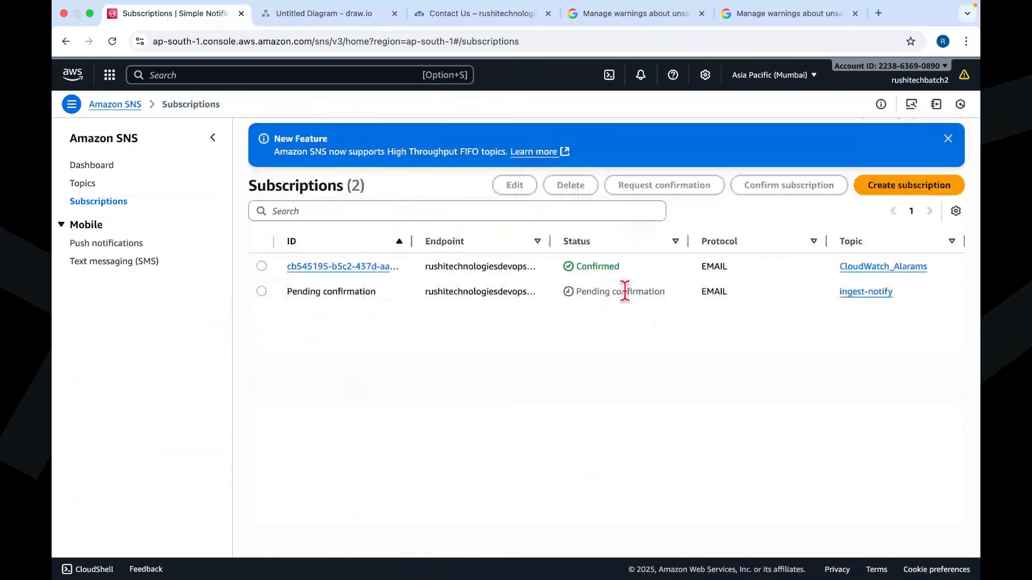
triple_click(606, 292)
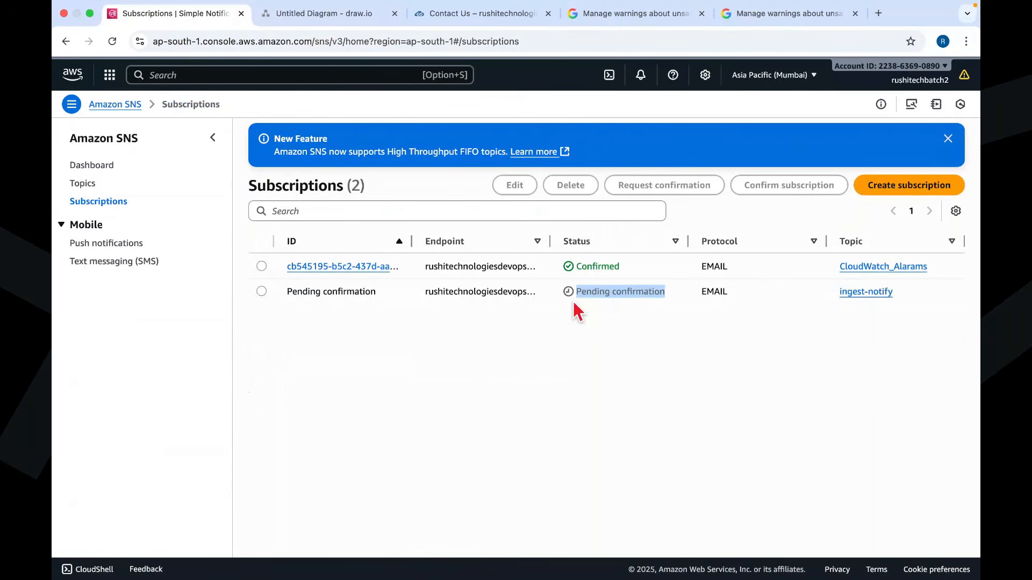
click(879, 15)
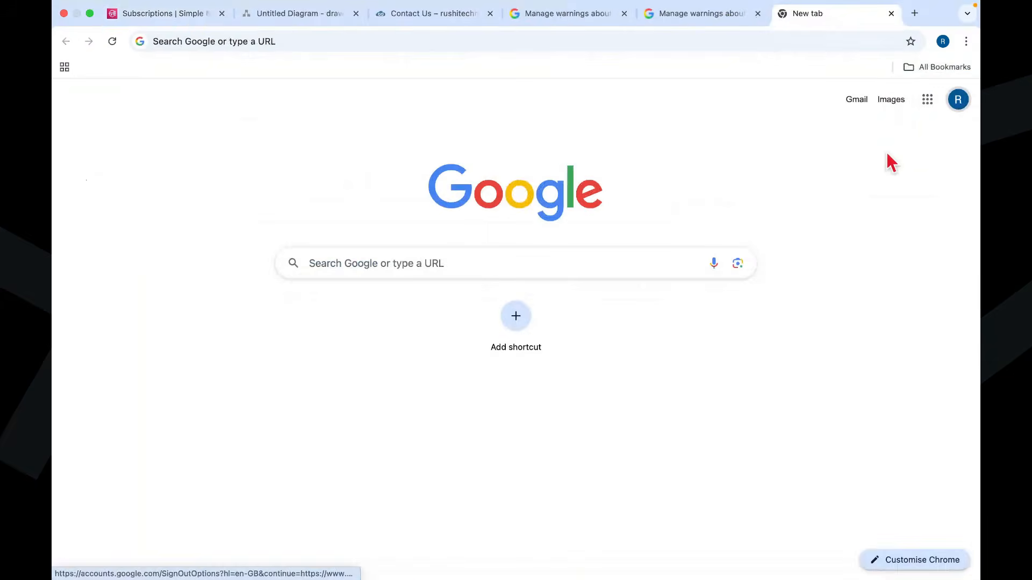
double_click(827, 131)
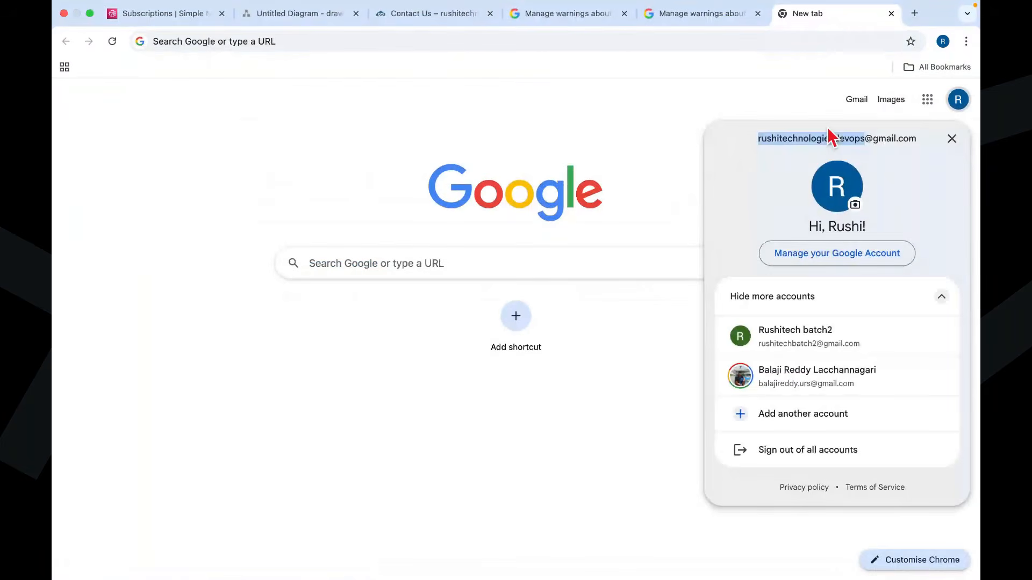
click(856, 99)
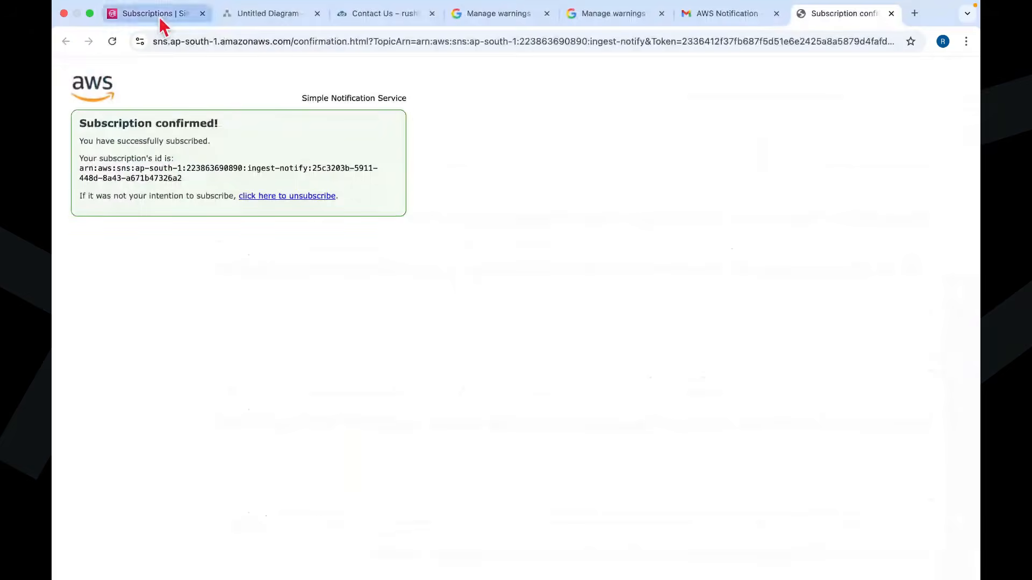
Refresh the Subscriptions list and open the now-Confirmed ingest-notify subscription's details
click(160, 16)
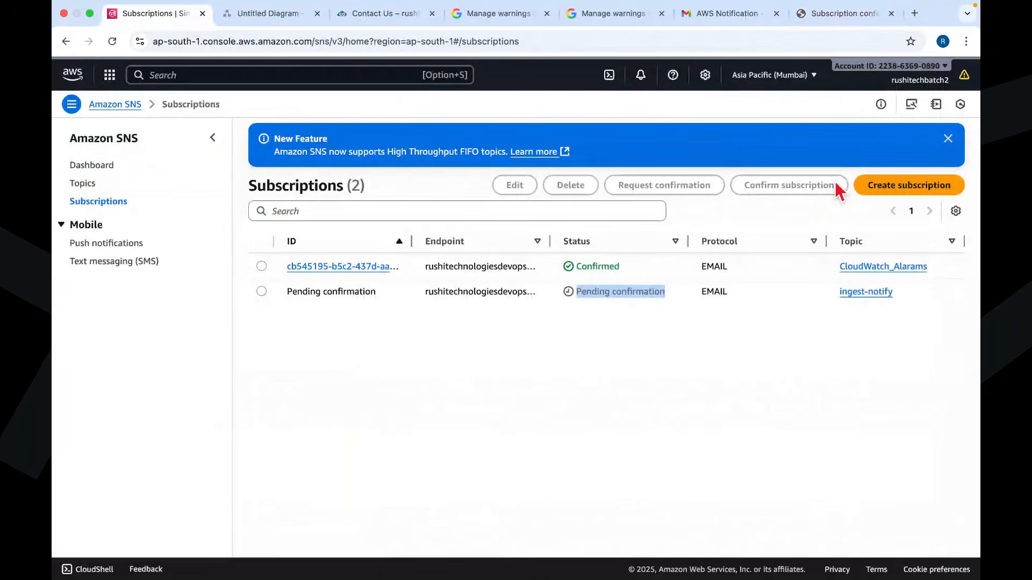
click(947, 141)
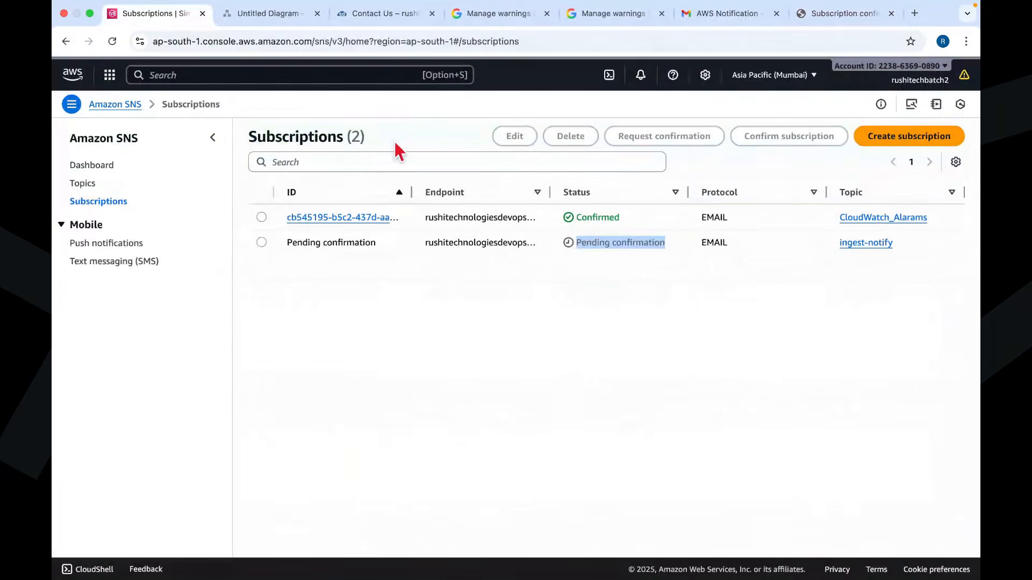
click(112, 42)
double_click(590, 242)
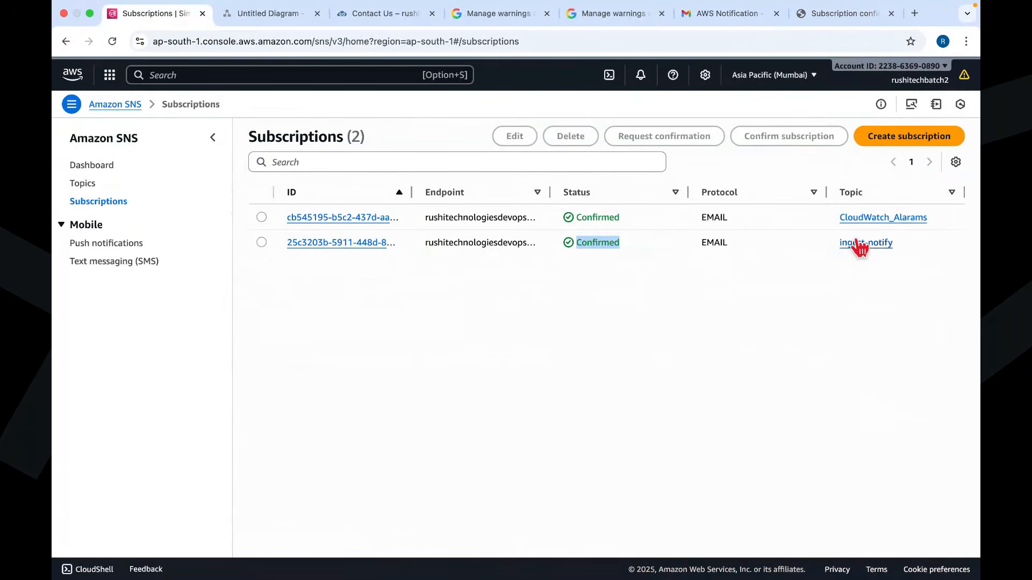
click(364, 243)
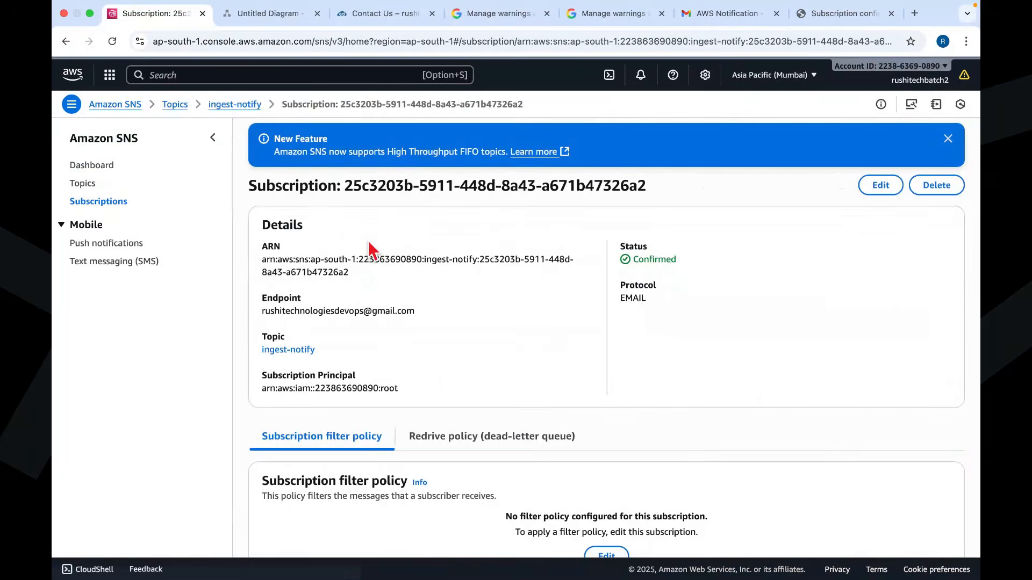
key(super+Tab)
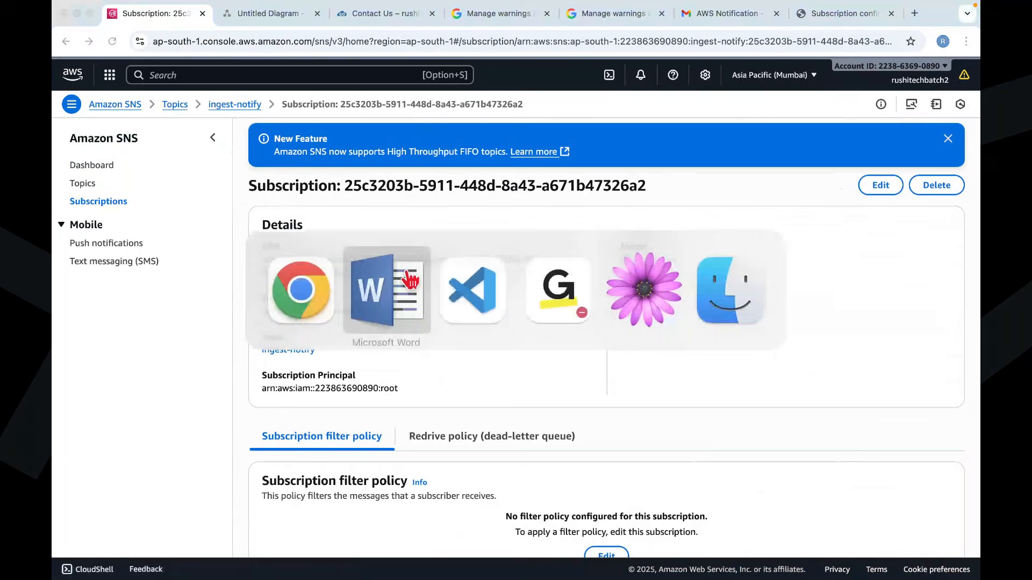
click(410, 280)
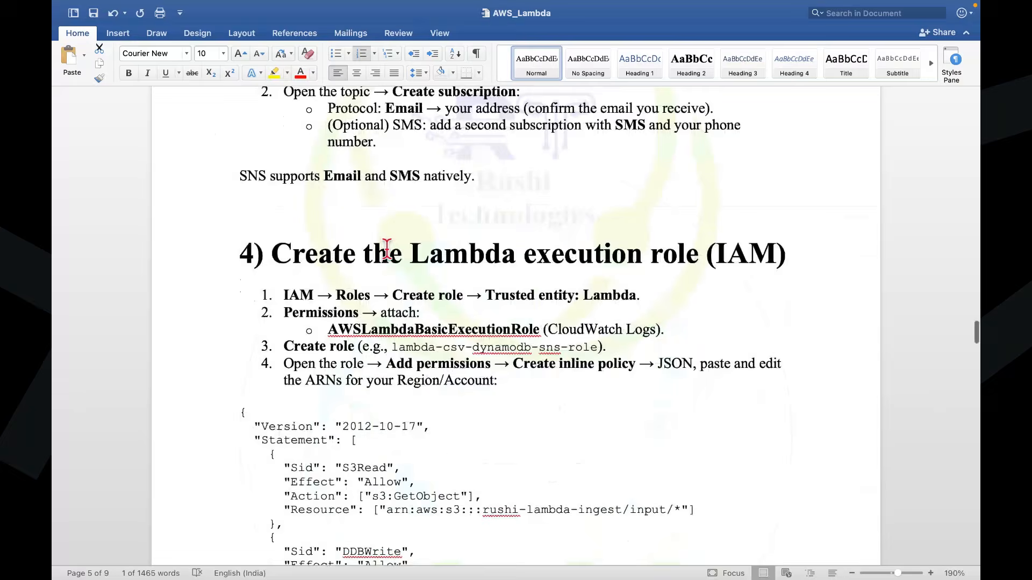
double_click(387, 249)
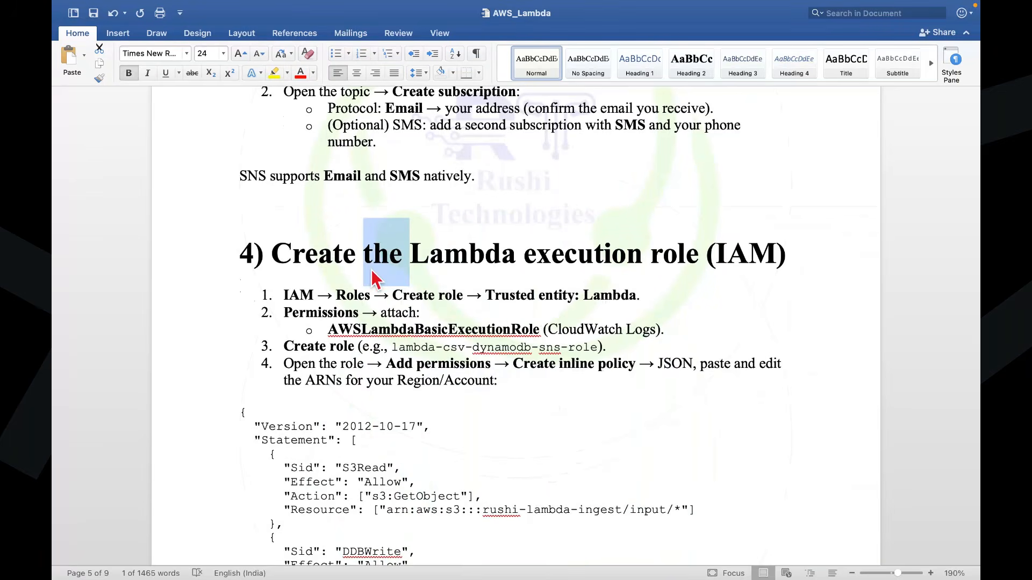
scroll(371, 269, down, 2)
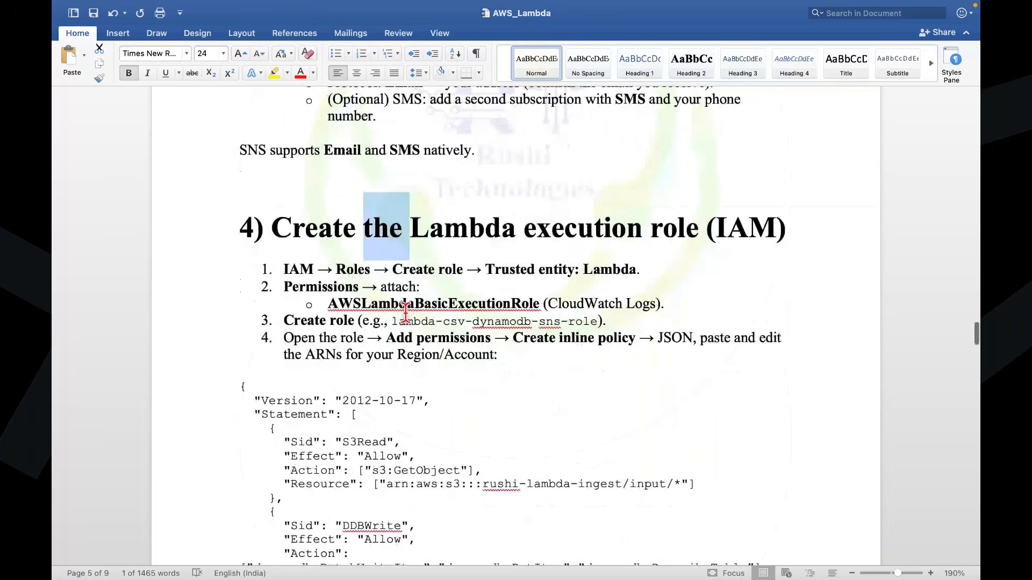
double_click(421, 302)
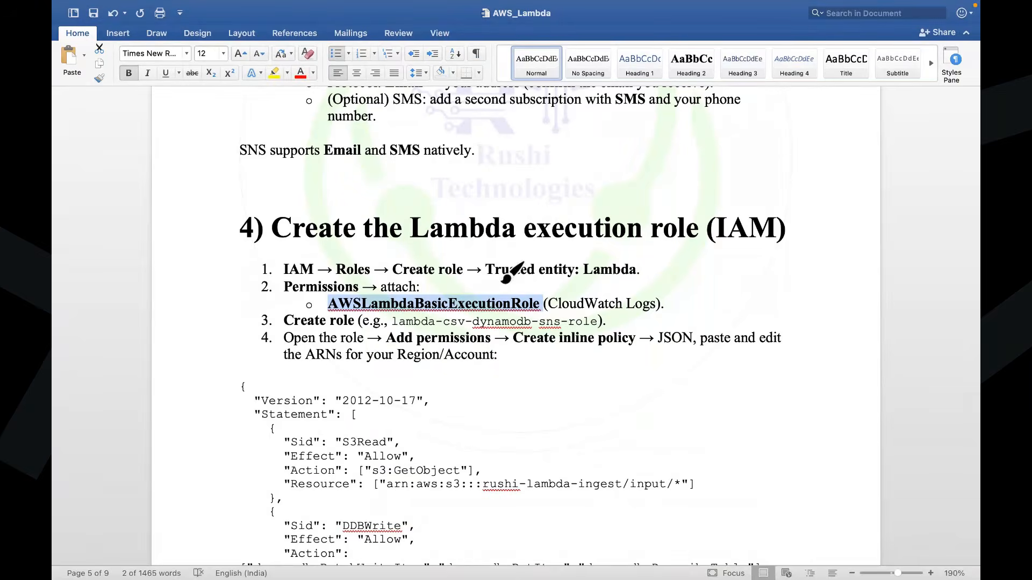
drag(497, 292, 547, 244)
mouse_move(619, 293)
mouse_down()
mouse_move(624, 304)
mouse_move(662, 243)
mouse_up()
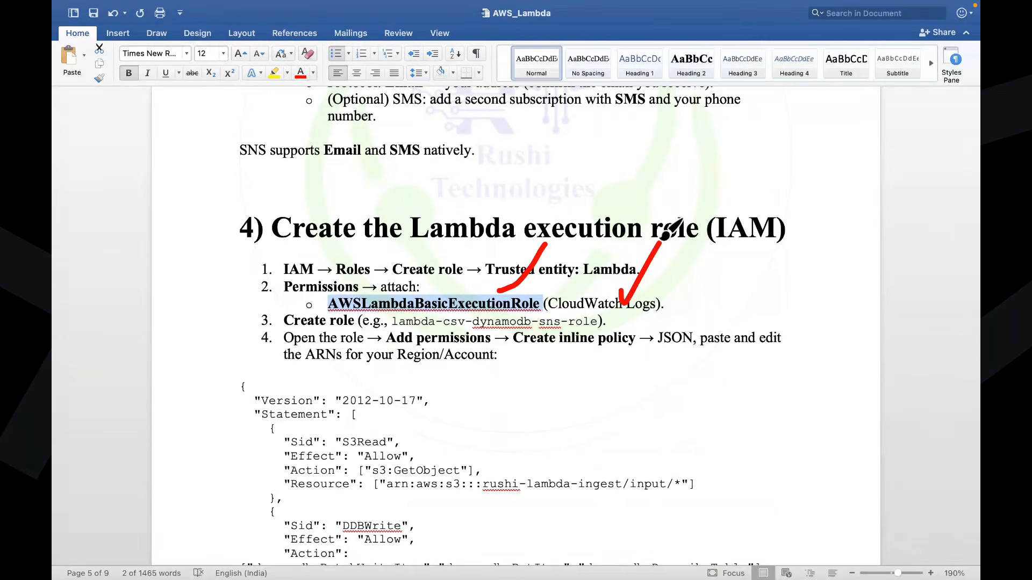
drag(324, 308, 509, 317)
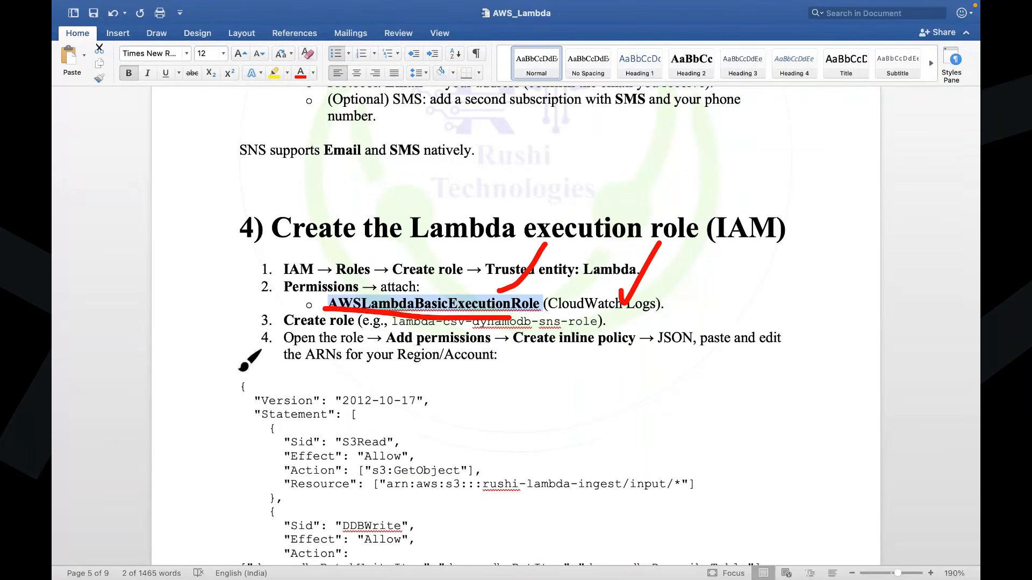
drag(237, 371, 238, 575)
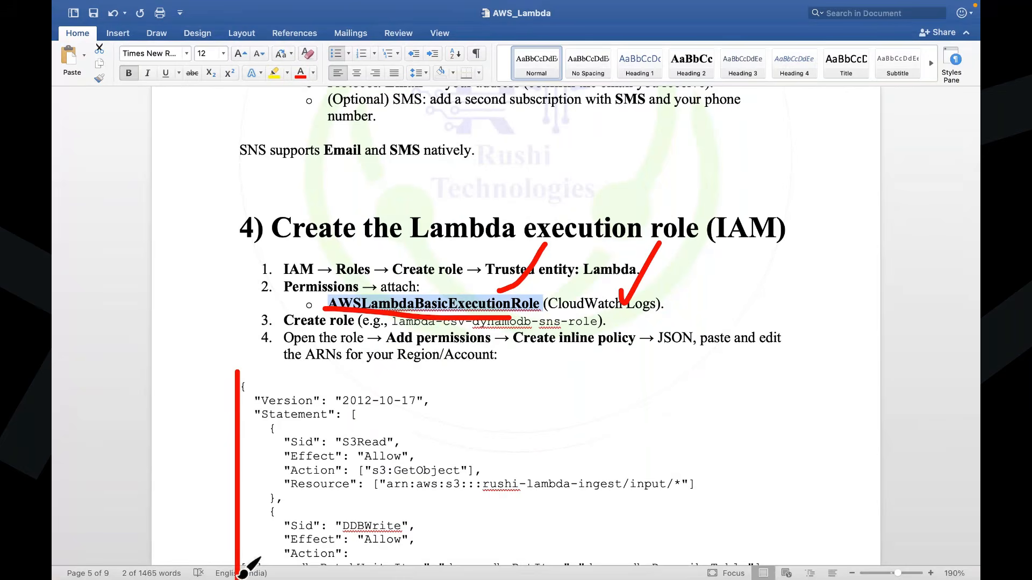
key(Escape)
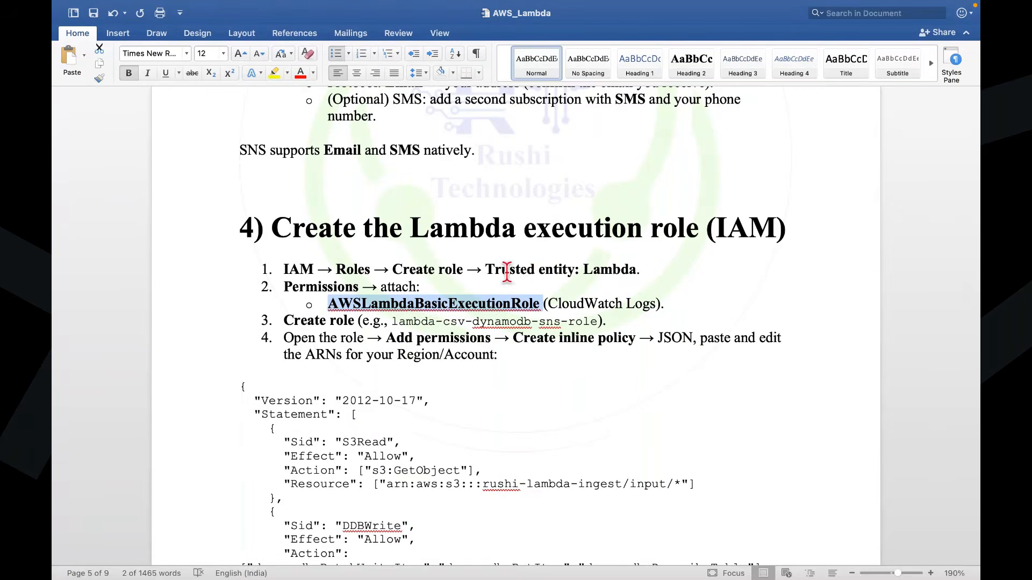
key(super+Tab)
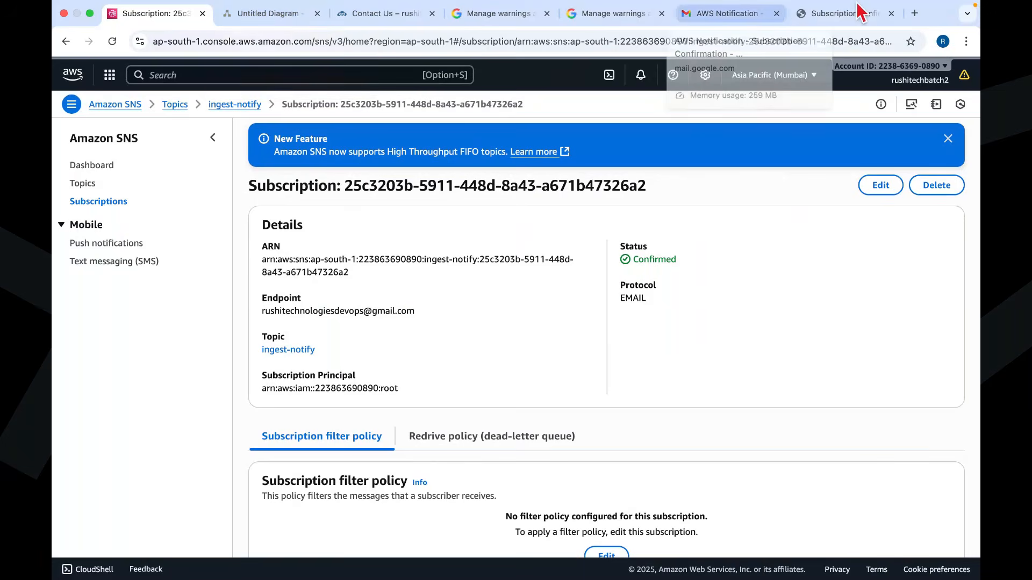
Open the Rushi Technologies YouTube channel in a new tab, browse its videos, and return to SNS
click(914, 30)
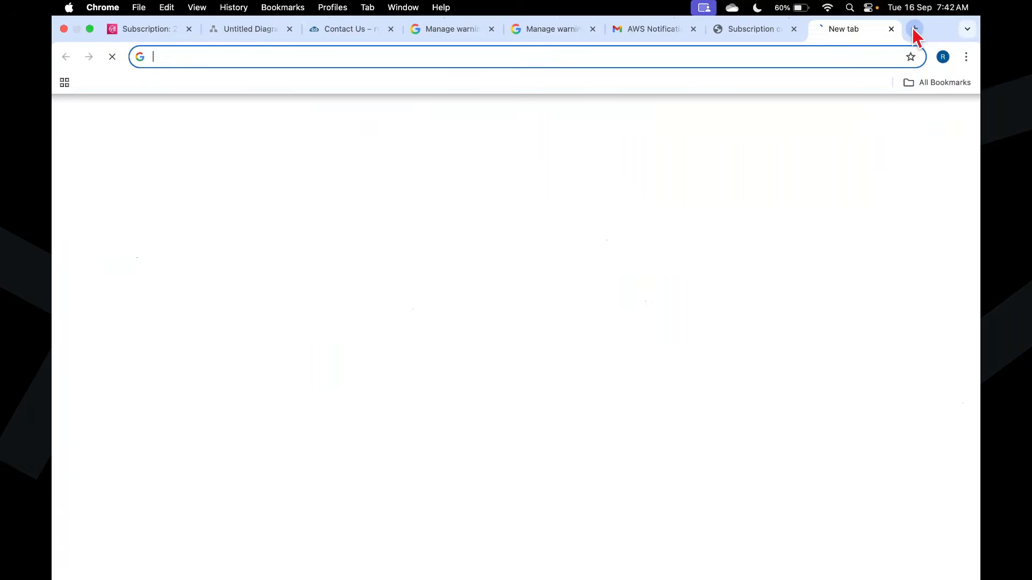
text(y)
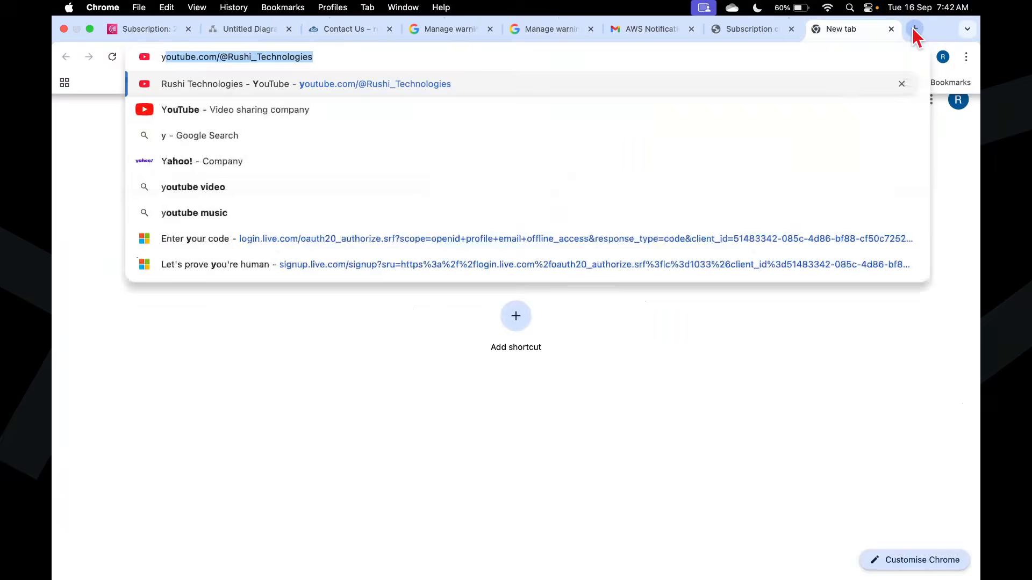
key(Return)
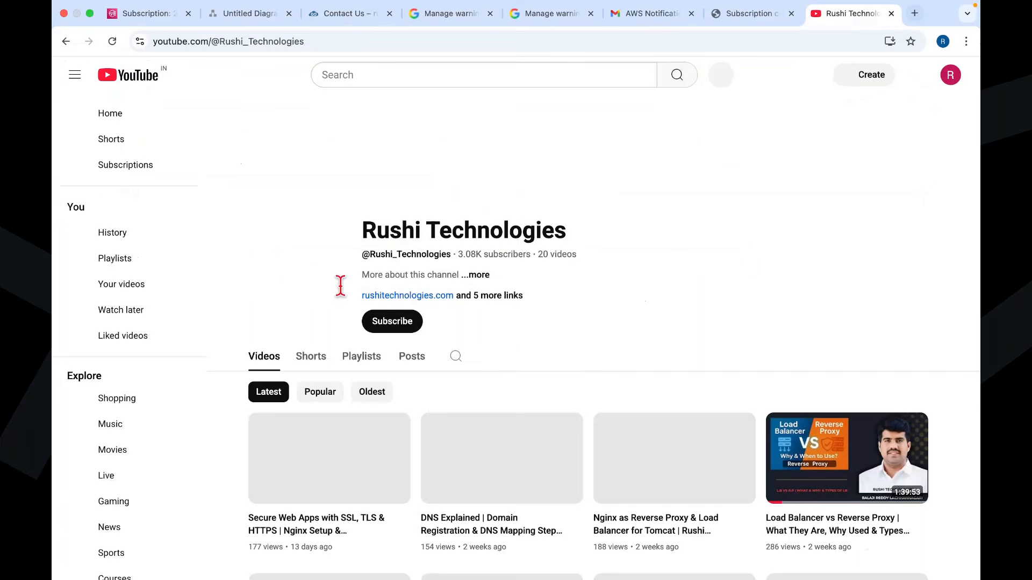
scroll(322, 409, down, 9)
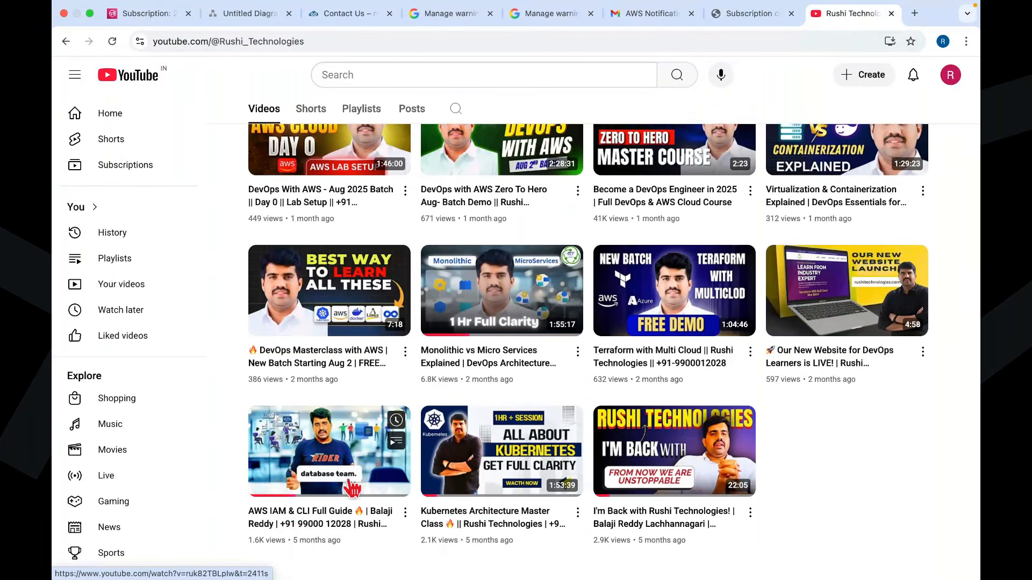
scroll(355, 482, up, 1)
scroll(350, 482, up, 12)
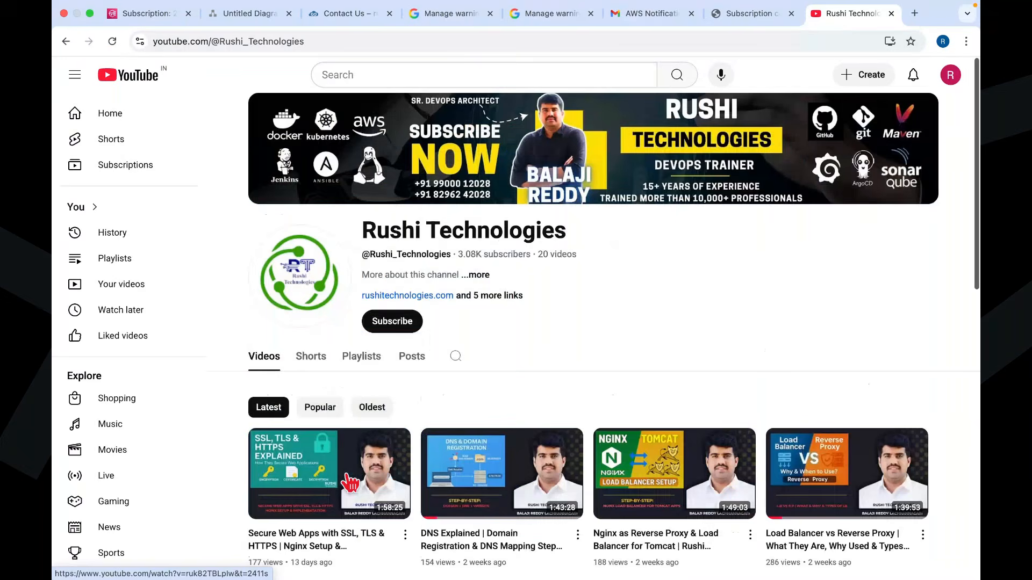
scroll(350, 482, down, 1)
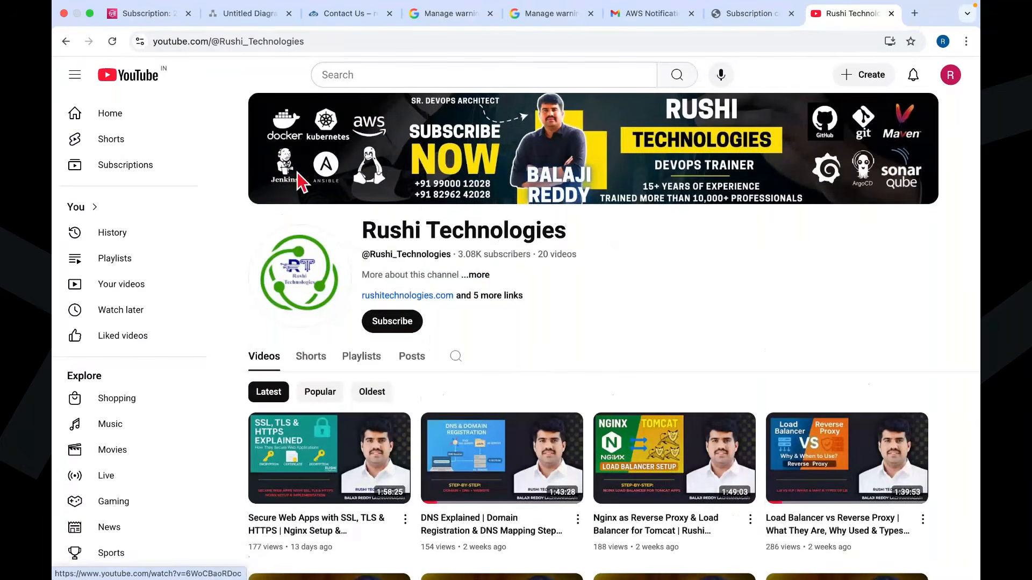
key(super+1)
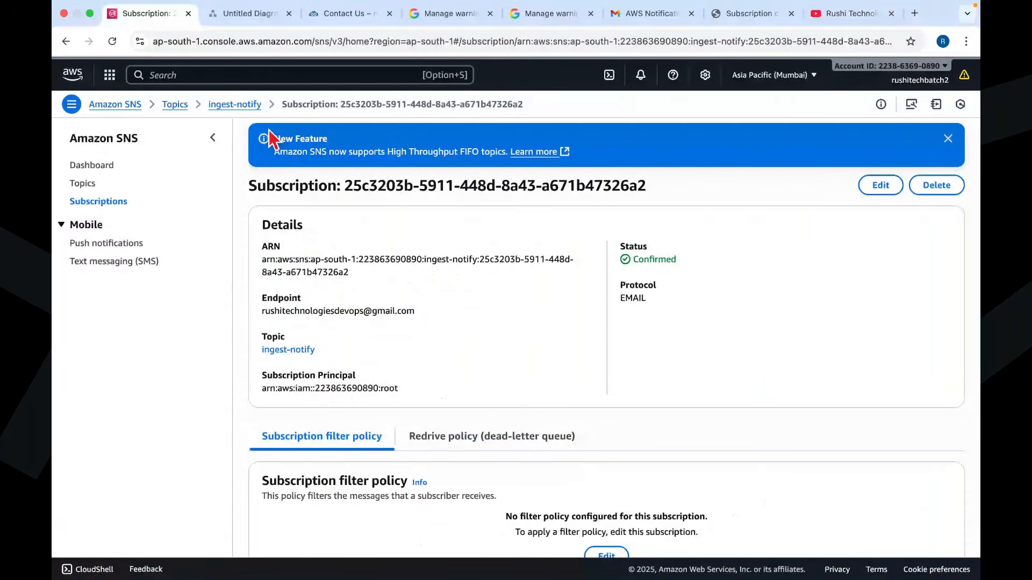
Go to the IAM console and open Roles, listing the 18 existing roles
key(alt+s)
text(IAM)
click(333, 151)
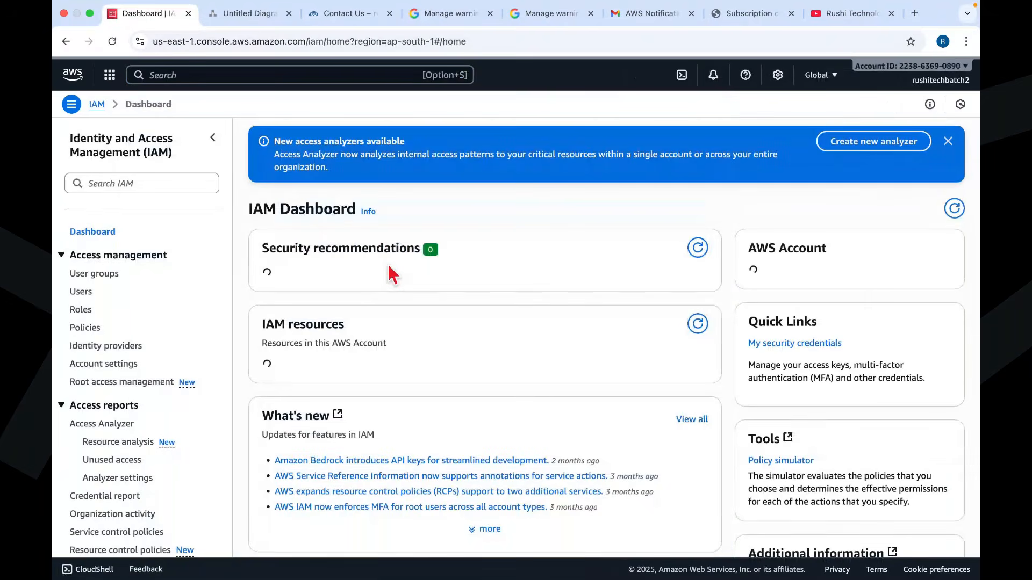
click(81, 310)
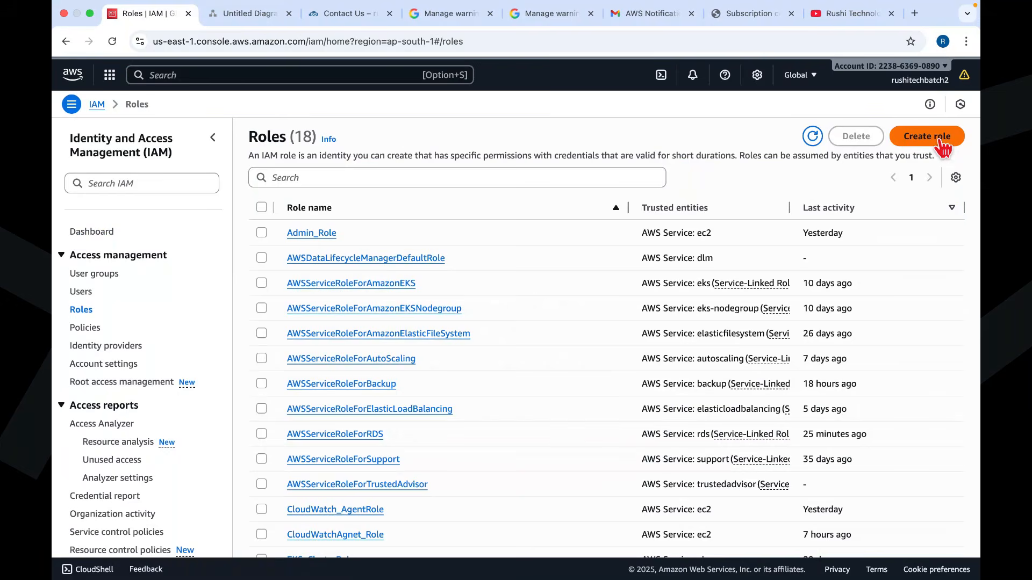
Start a new role with AWS service Lambda as the trusted entity
click(942, 138)
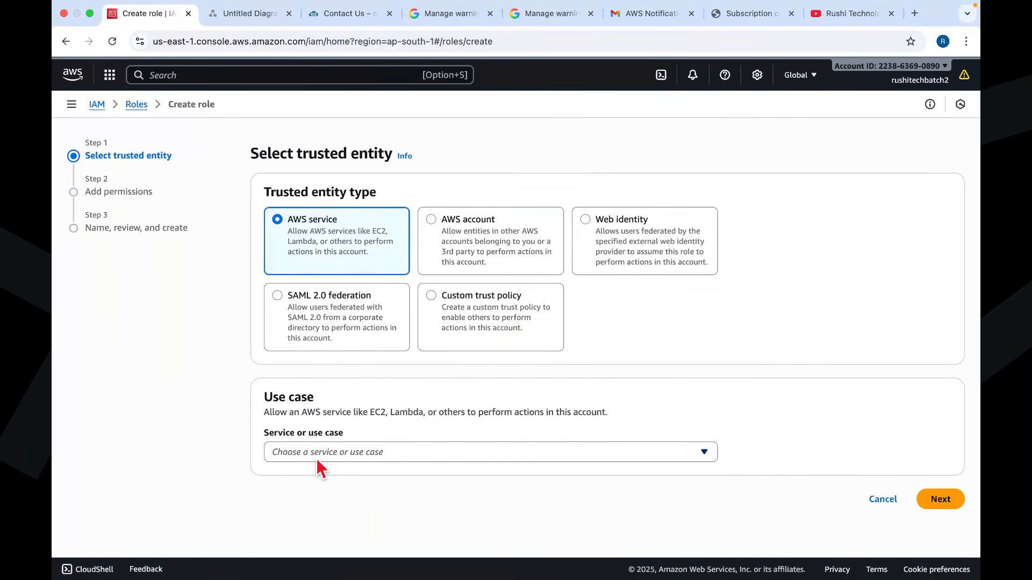
click(333, 452)
click(328, 167)
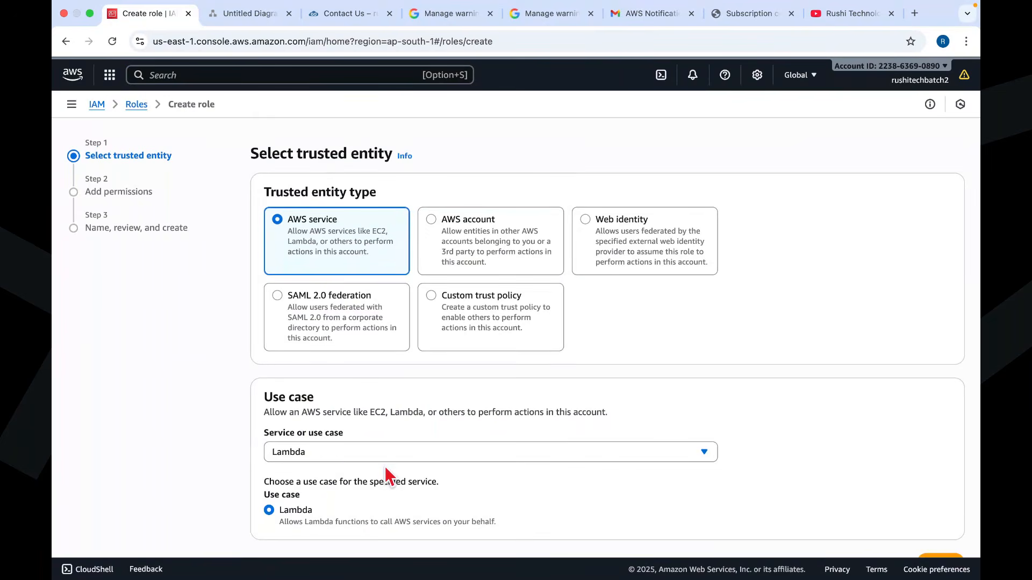
scroll(385, 466, down, 1)
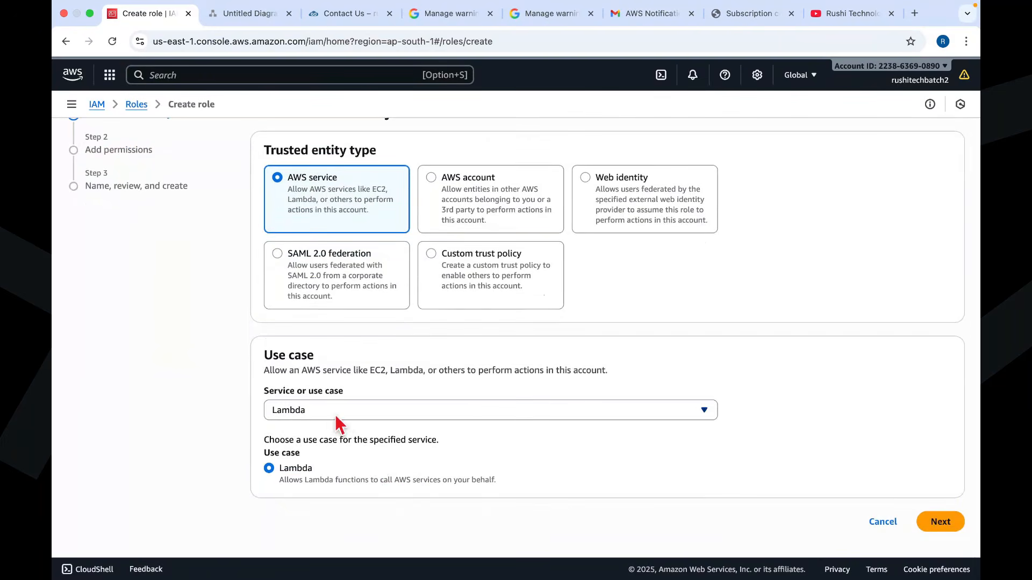
click(940, 524)
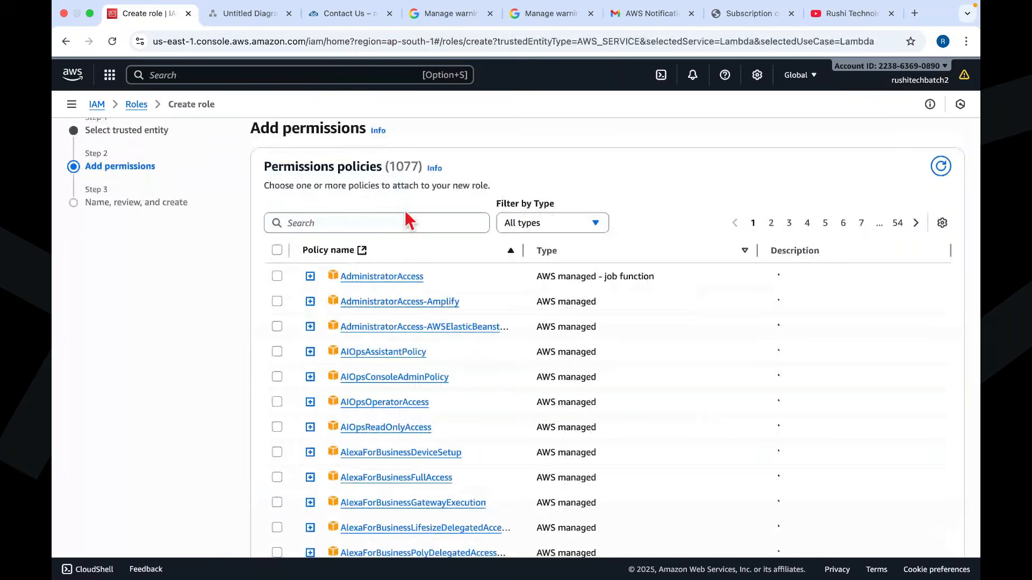
Find and attach the AWSLambdaBasicExecutionRole policy after reviewing its logs permissions
key(super+Tab)
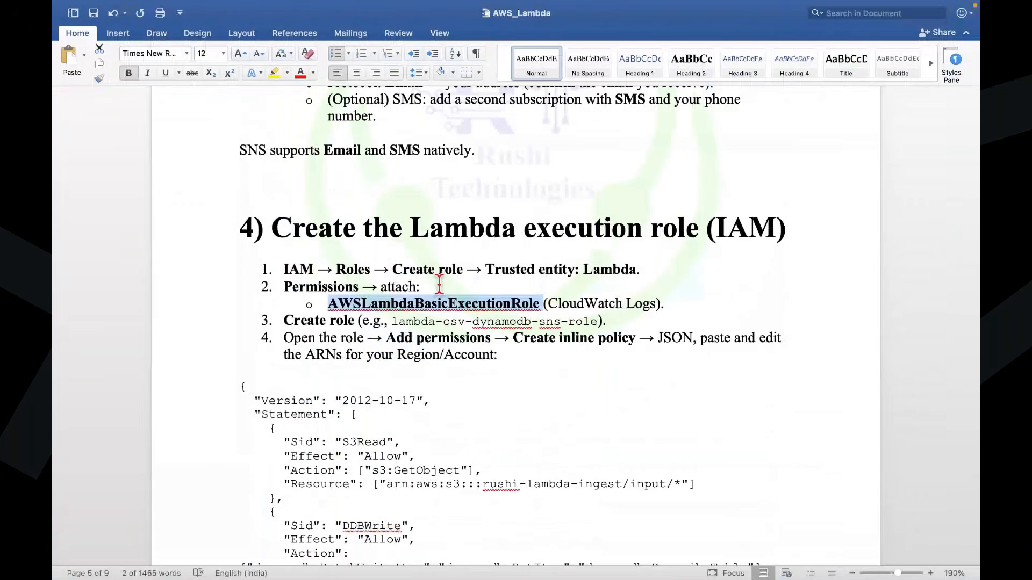
key(super+Tab)
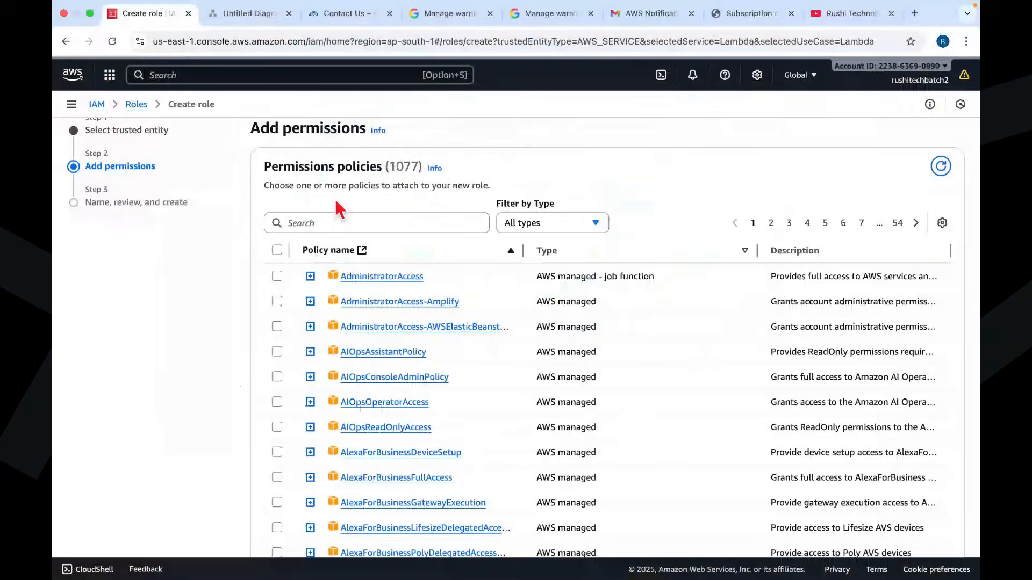
click(322, 224)
text(AWSLambdaBasicExecutionRole)
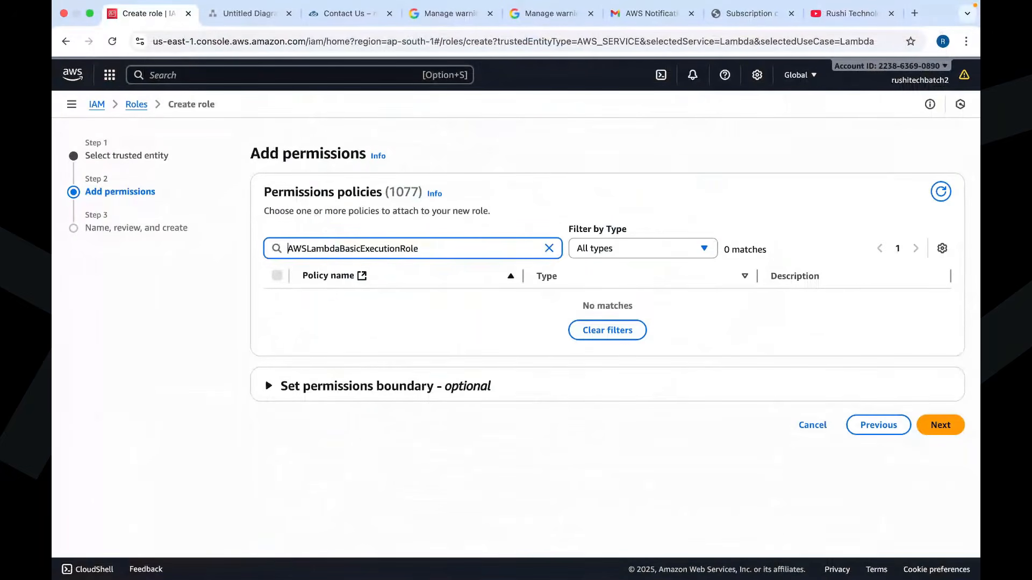
click(443, 253)
key(BackSpace)
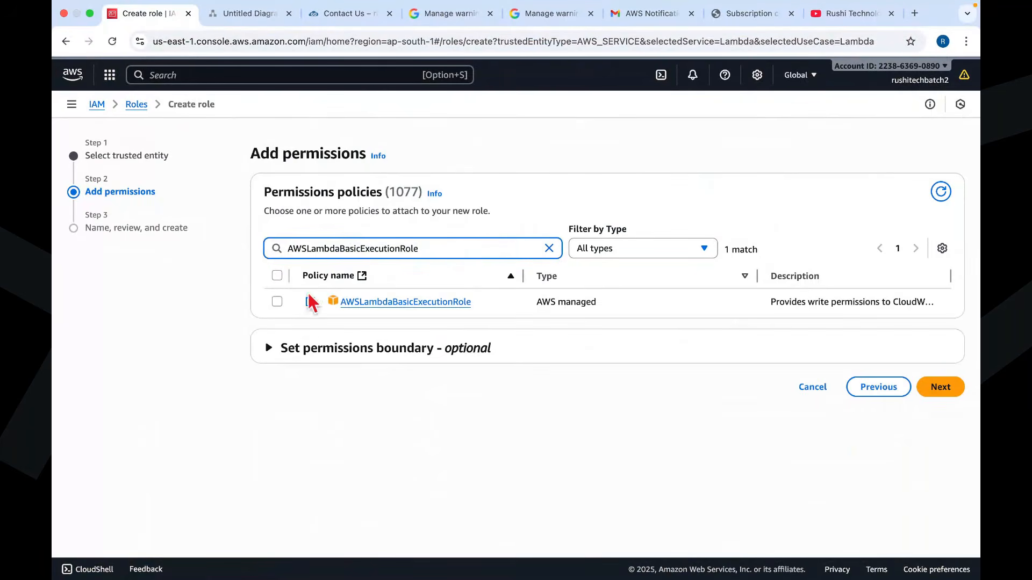
click(310, 301)
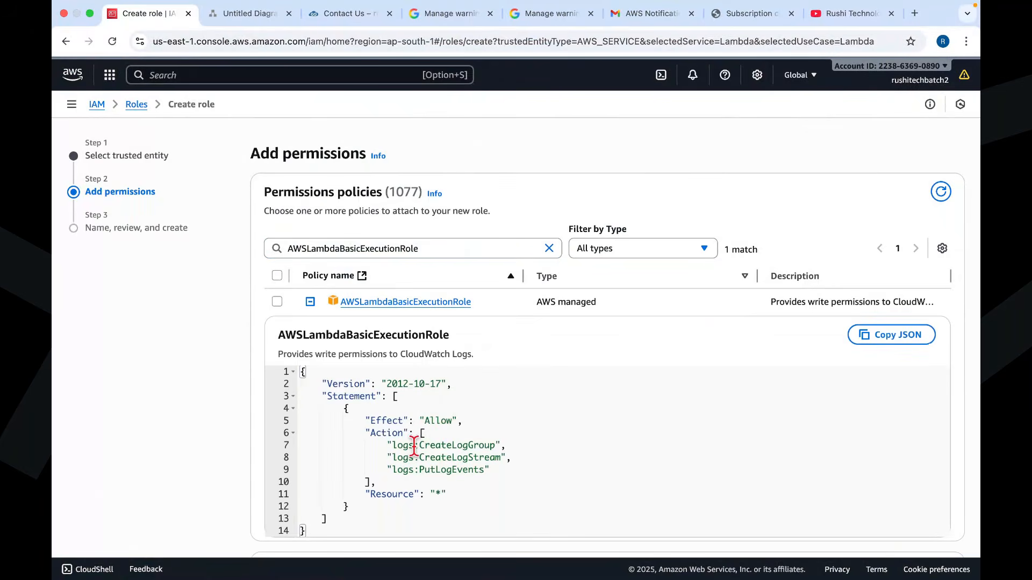
click(414, 445)
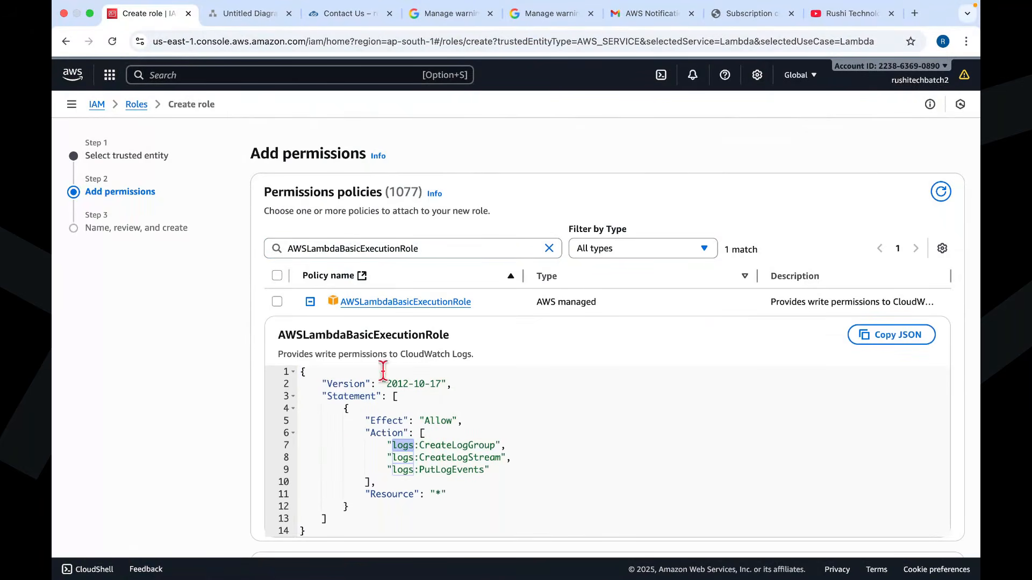
click(279, 304)
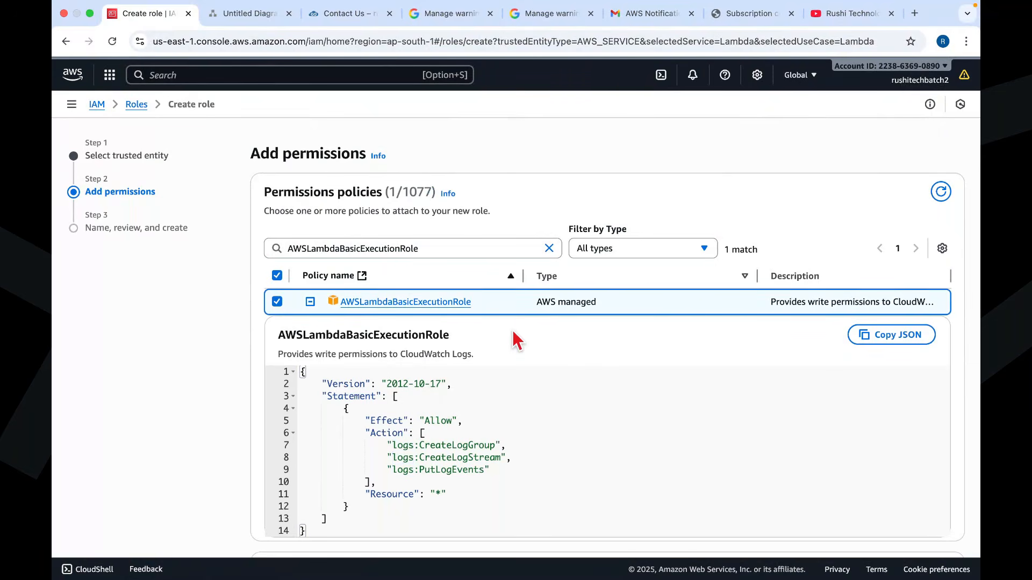
scroll(516, 342, down, 3)
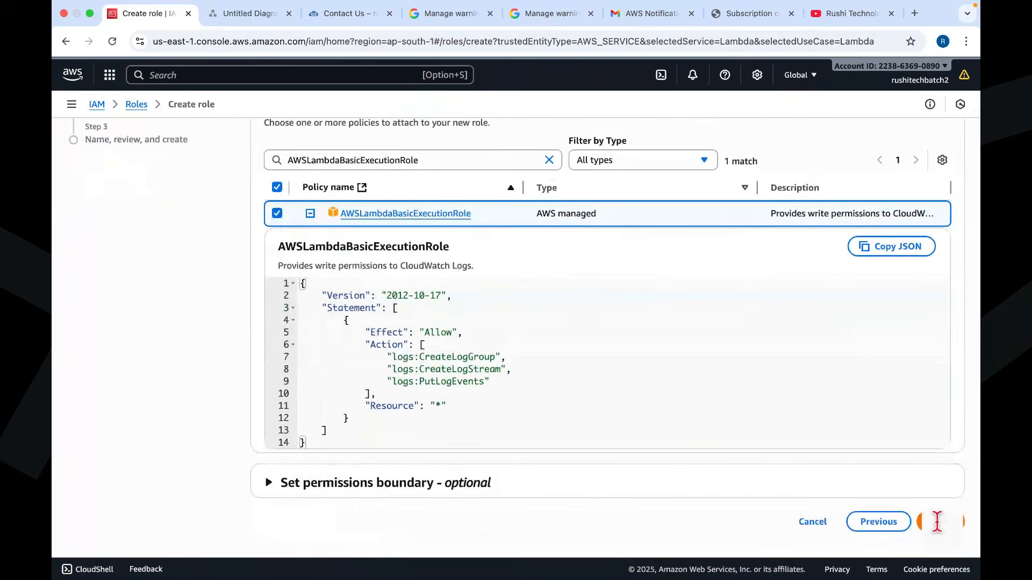
click(937, 521)
Name the role lambda-csv-dynamodb-sns-role, copied from the Word instructions, and create it
click(348, 240)
key(super+Tab)
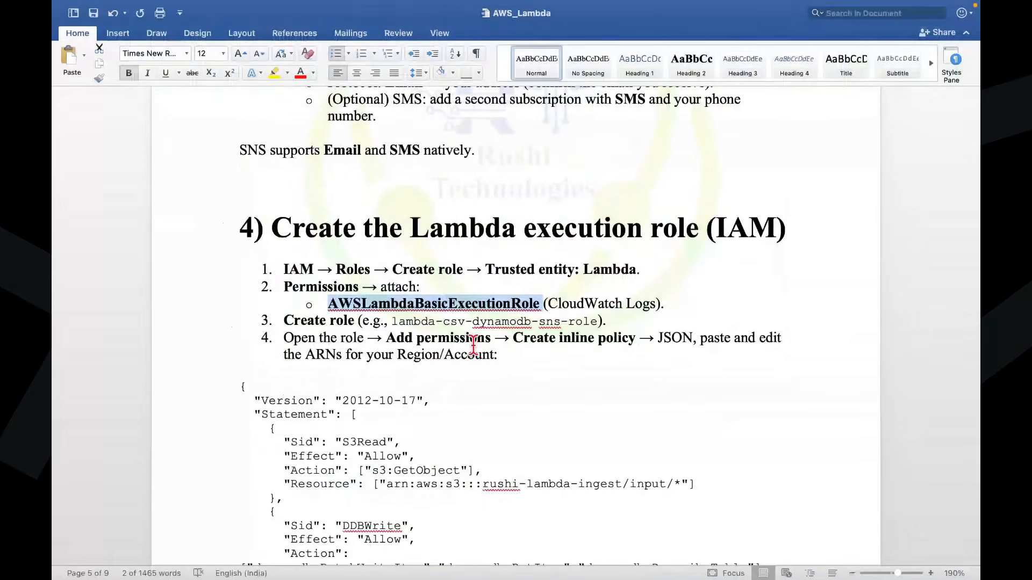
click(397, 322)
drag(397, 322, 597, 322)
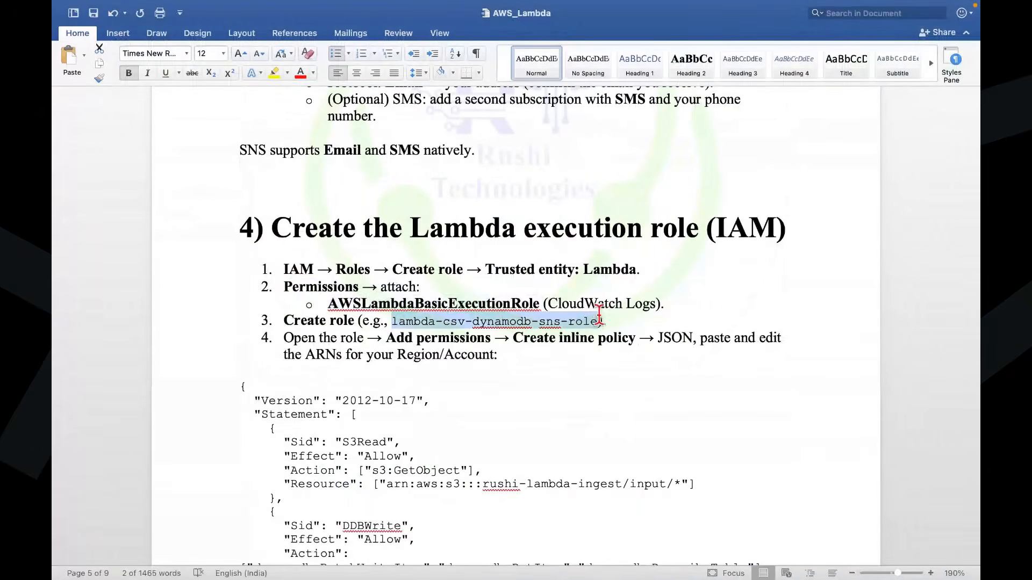
key(super+c)
key(super+Tab)
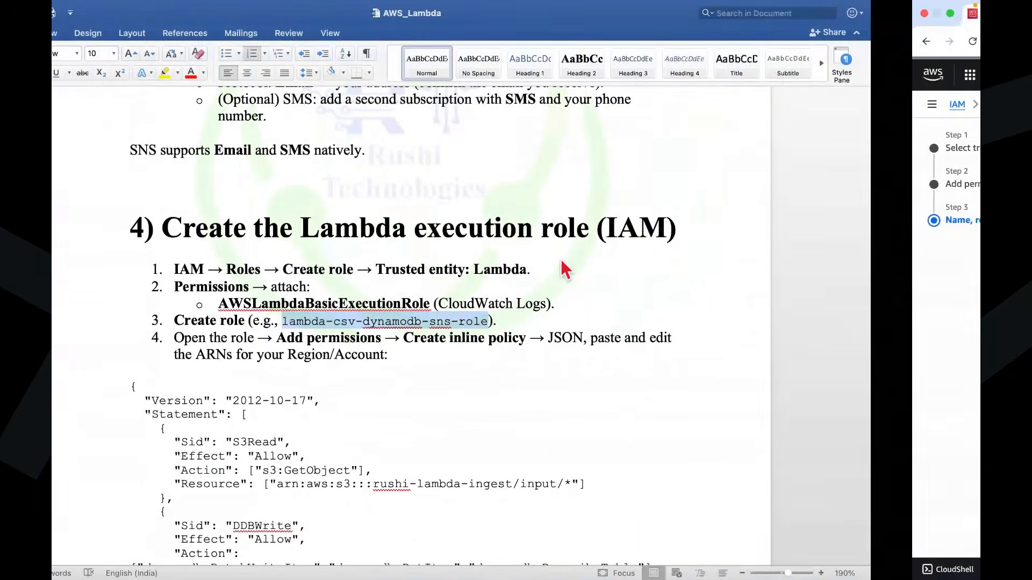
key(super+v)
triple_click(273, 239)
scroll(274, 237, down, 2)
scroll(276, 238, down, 5)
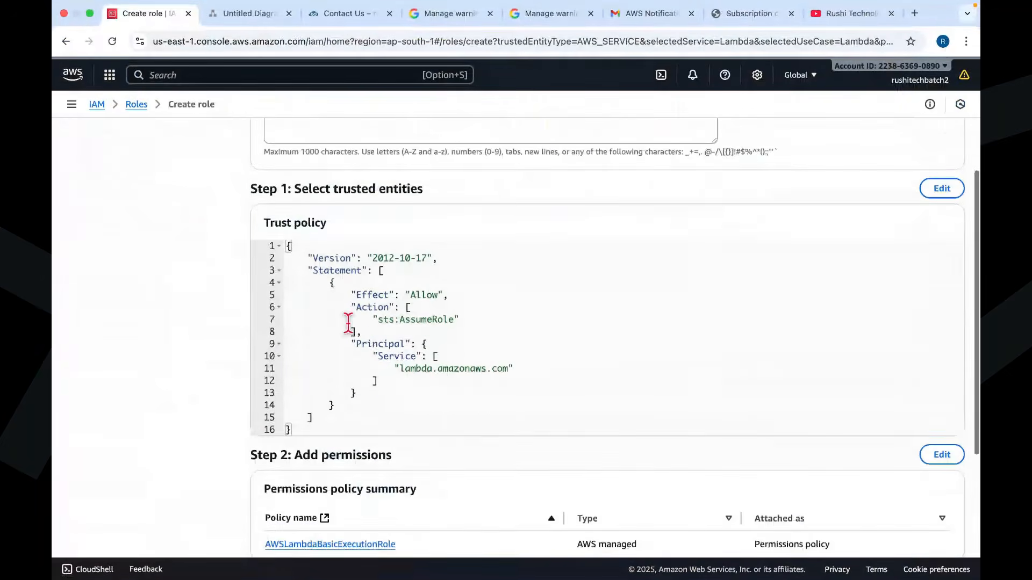
scroll(376, 344, down, 5)
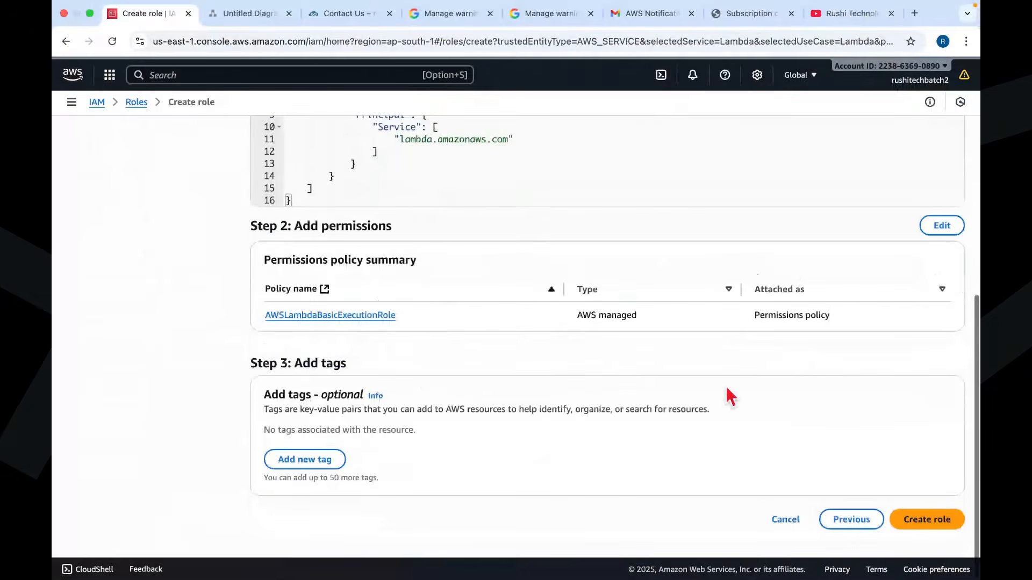
click(927, 522)
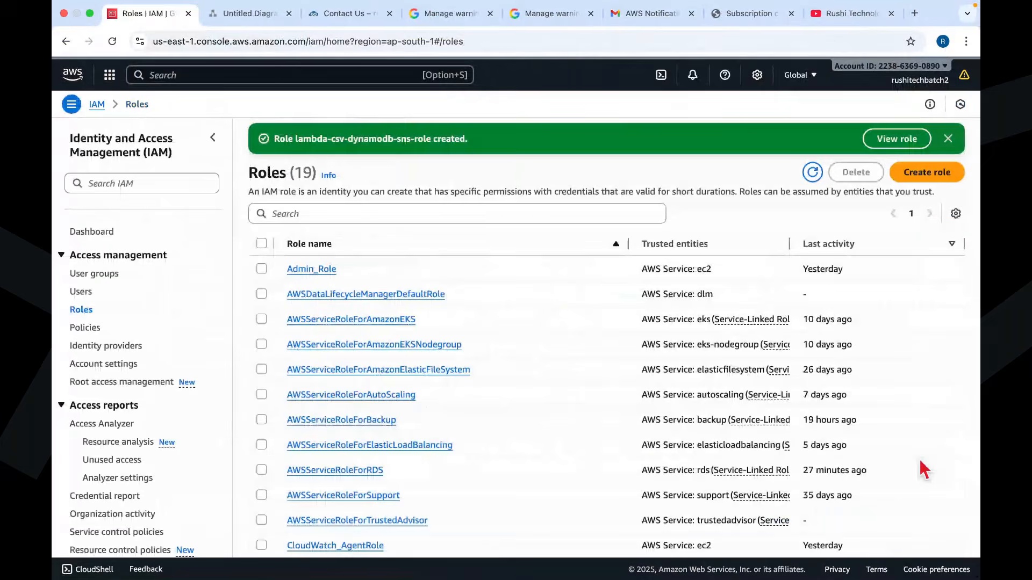
Open lambda-csv-dynamodb-sns-role's details and expand its Add permissions options before leaving the browser
scroll(590, 372, down, 2)
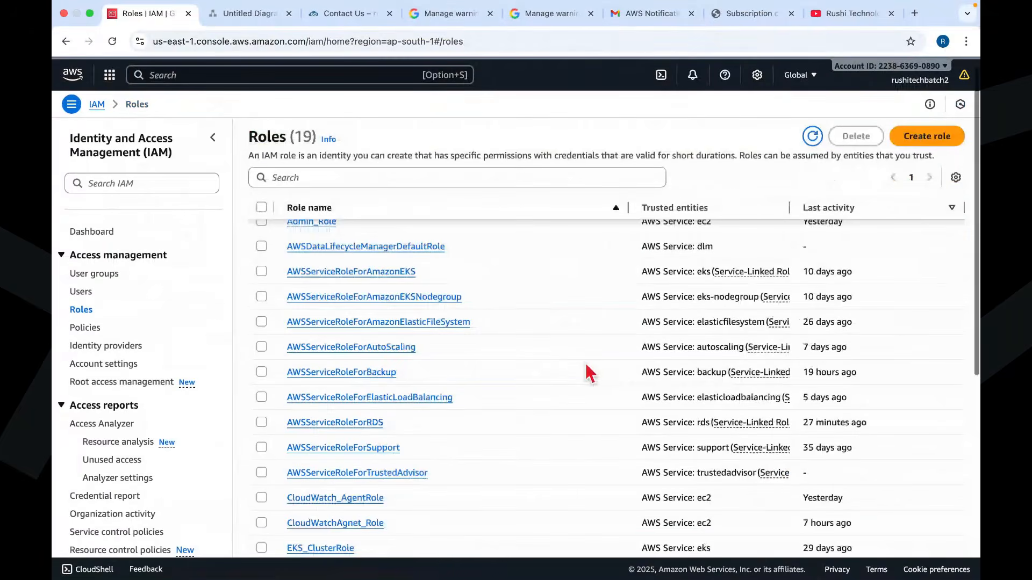
scroll(589, 372, down, 10)
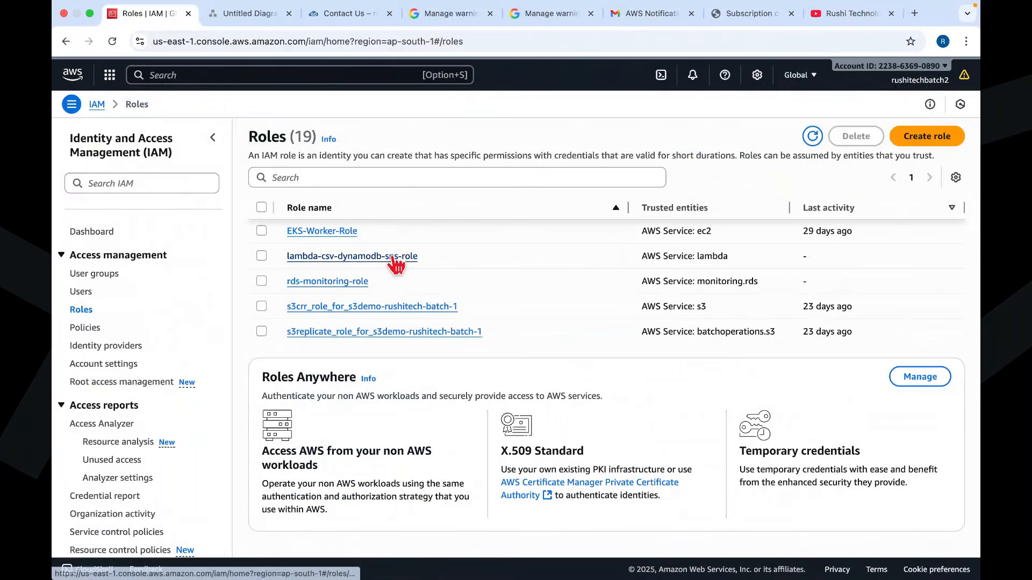
click(396, 258)
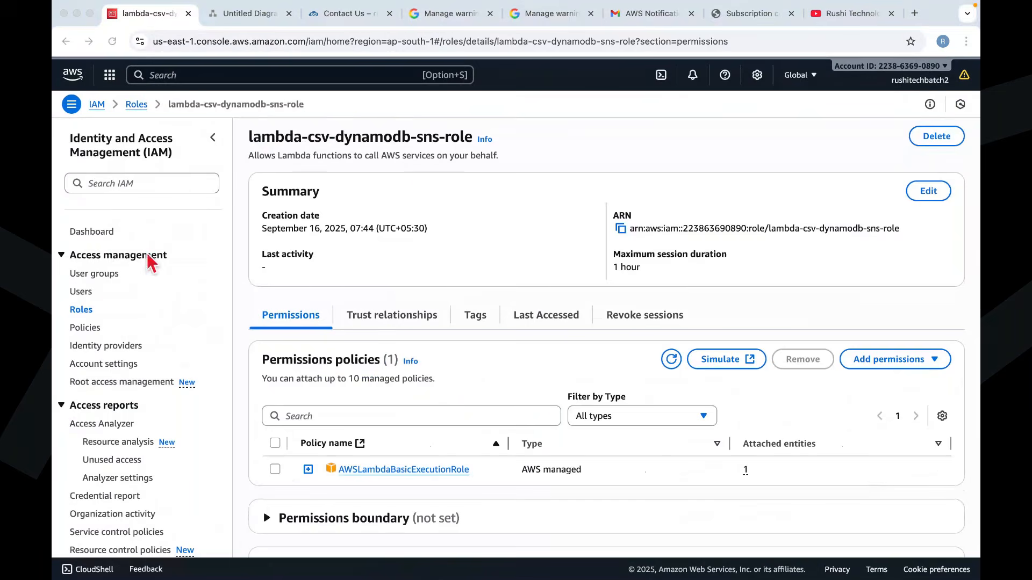
click(86, 309)
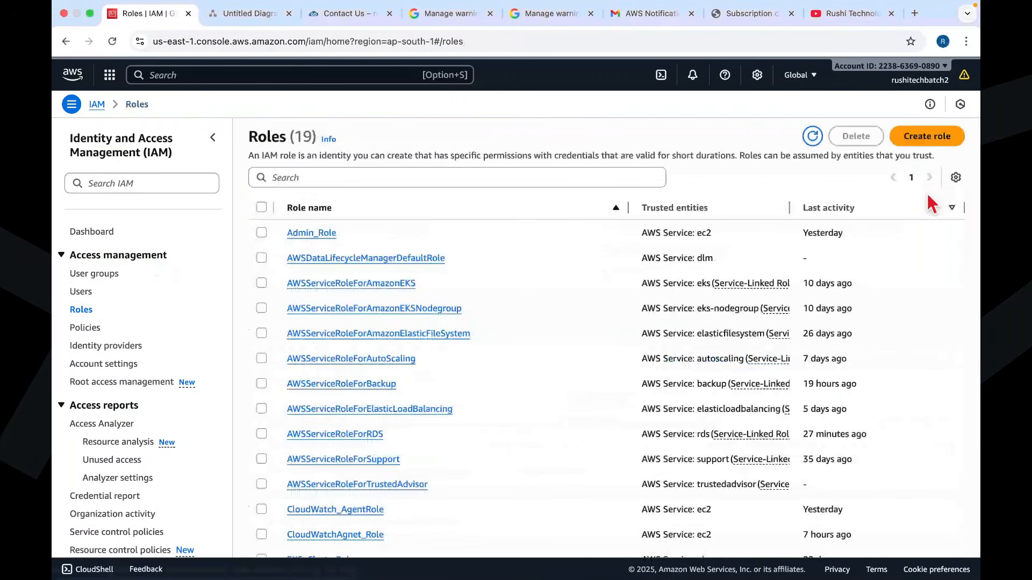
scroll(348, 279, down, 5)
click(352, 256)
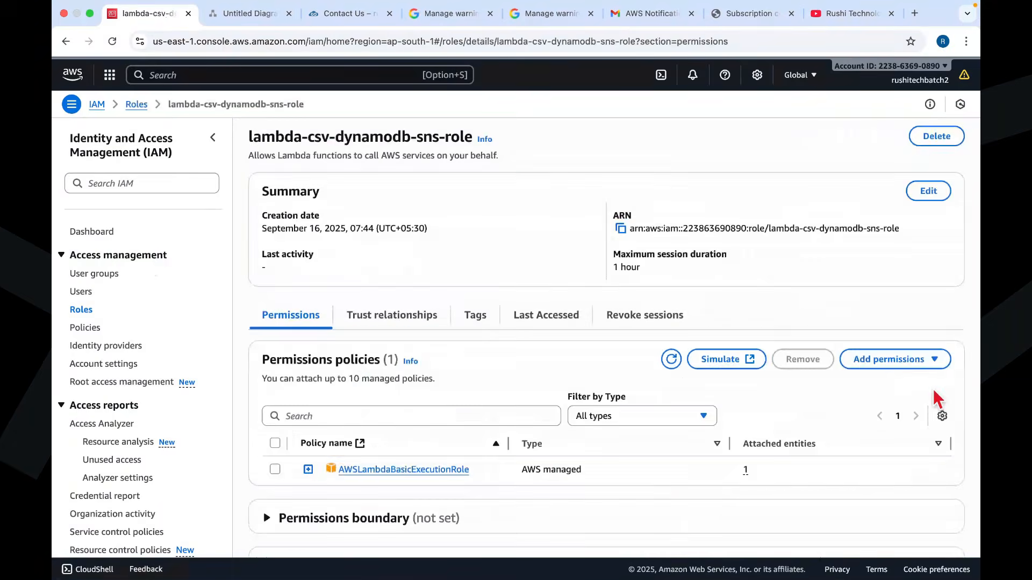
click(908, 359)
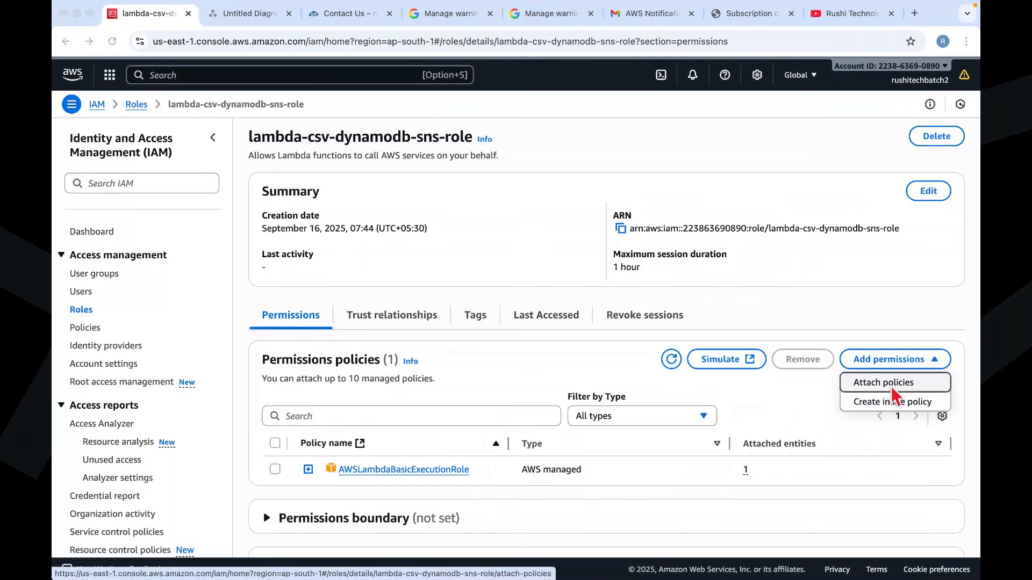
key(ctrl+Left)
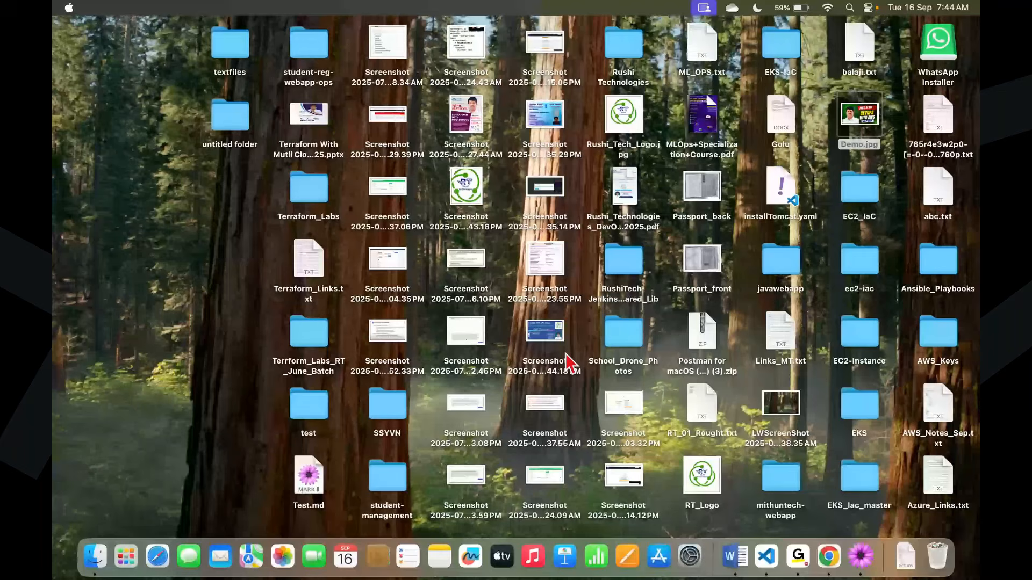
Copy the inline policy JSON from the Word document into an empty TextMate file
key(super+Tab)
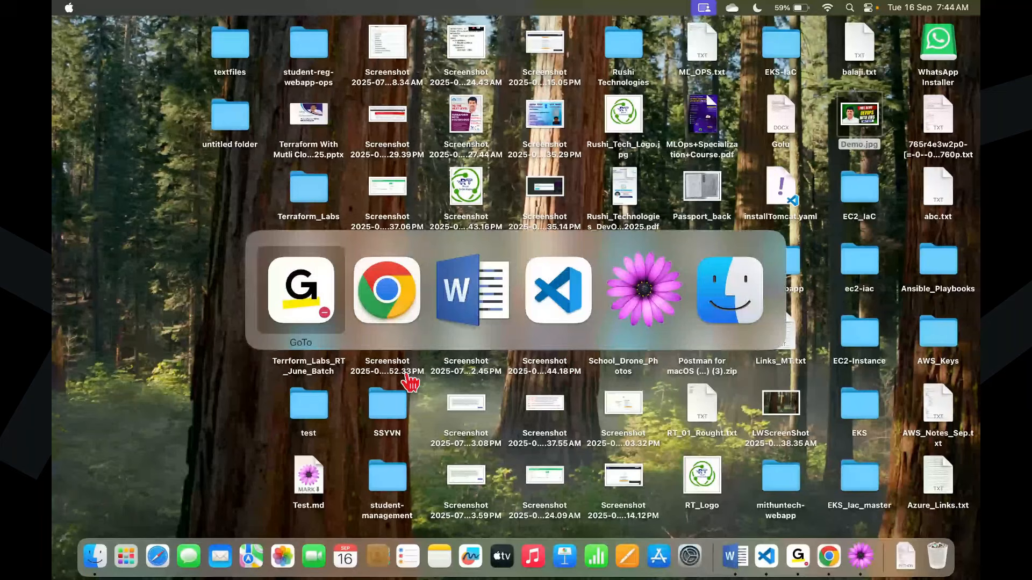
key(super+Tab)
key(super+Tab)
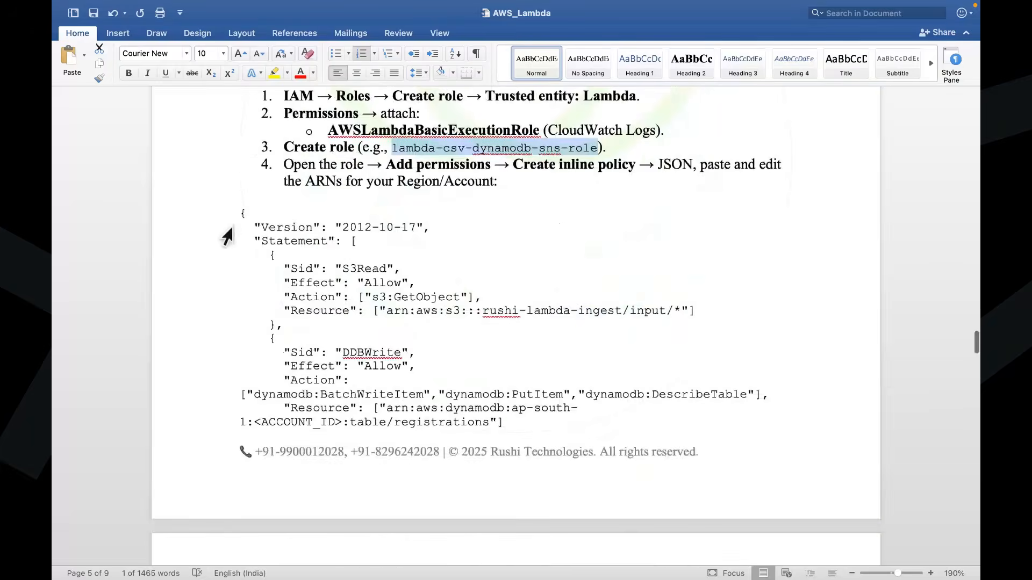
click(240, 218)
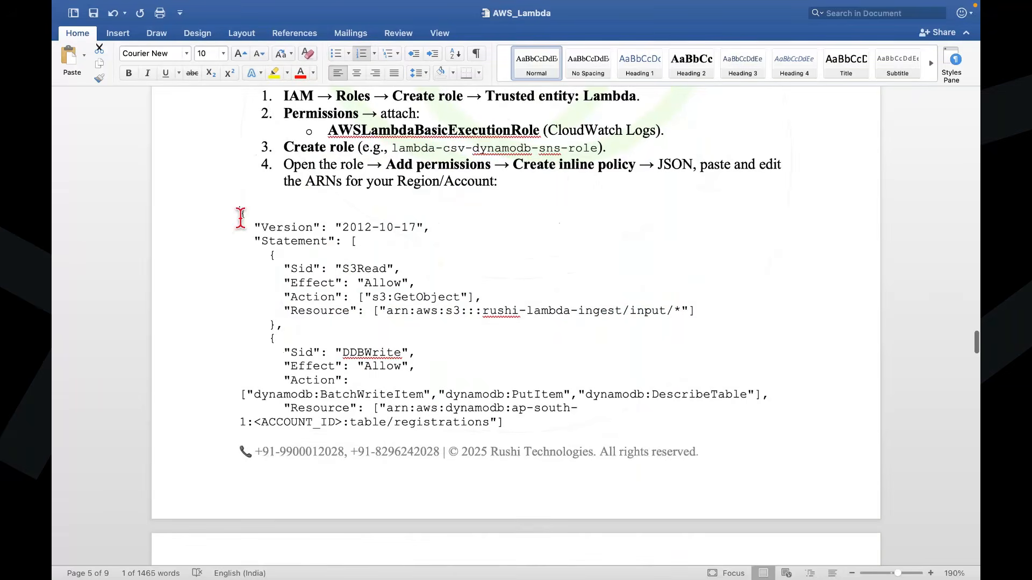
scroll(250, 448, down, 5)
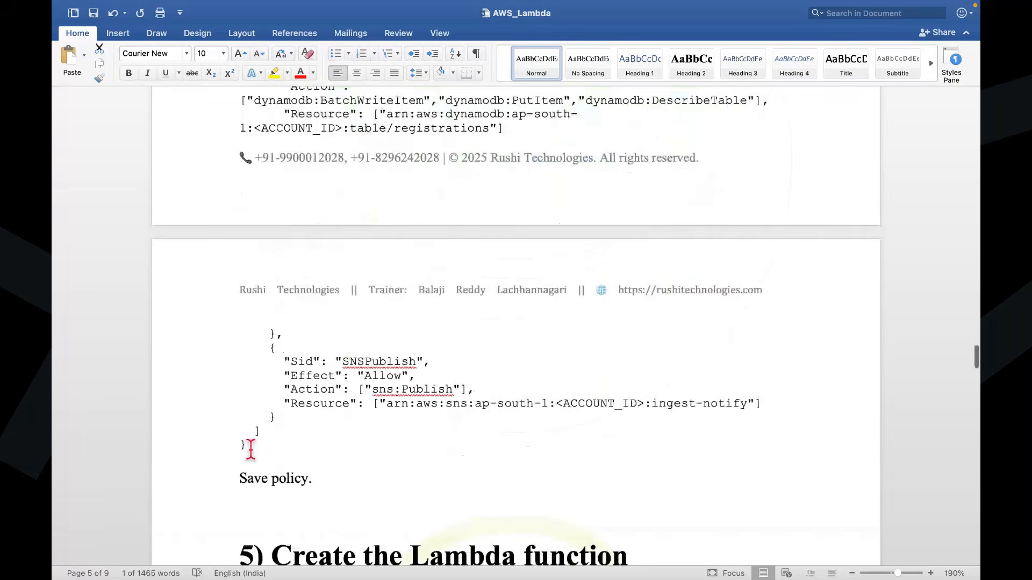
shift+click(250, 449)
key(super+c)
key(super+Tab)
key(super+Tab)
key(super+Tab)
key(super+Tab)
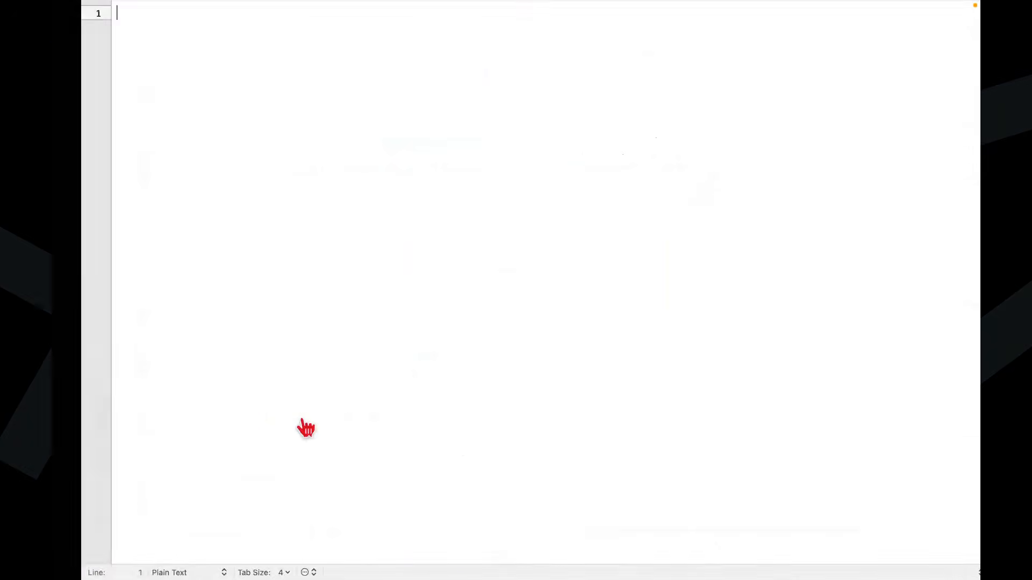
key(super+v)
Review the s3:GetObject action and its input resource ARN on line 8
drag(226, 117, 451, 117)
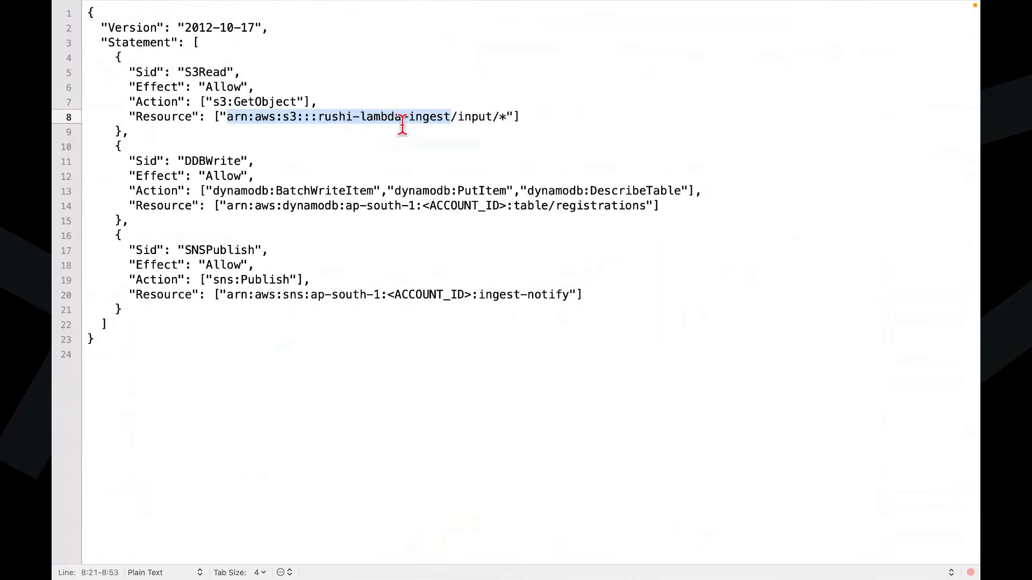
double_click(489, 117)
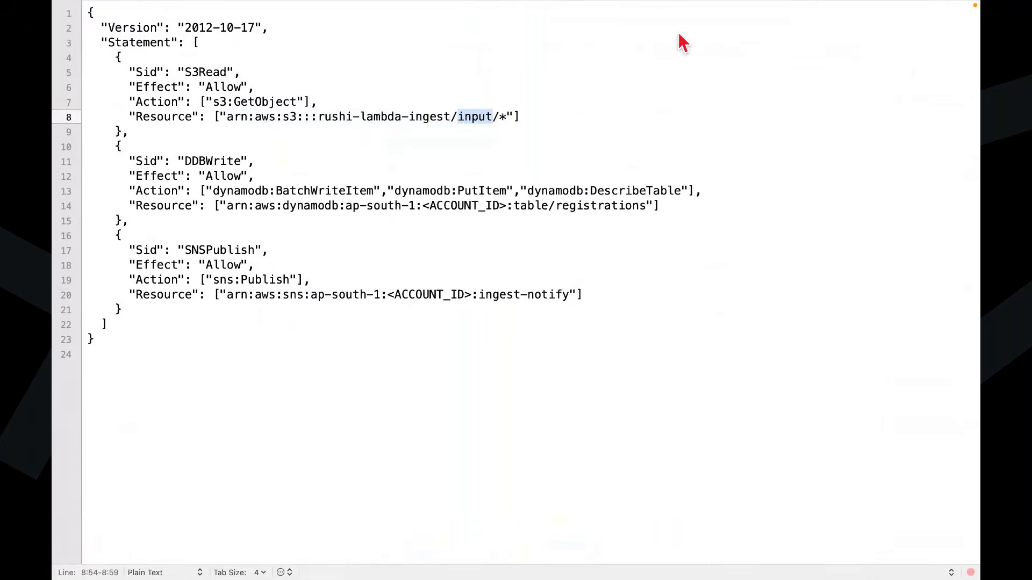
drag(288, 93, 313, 56)
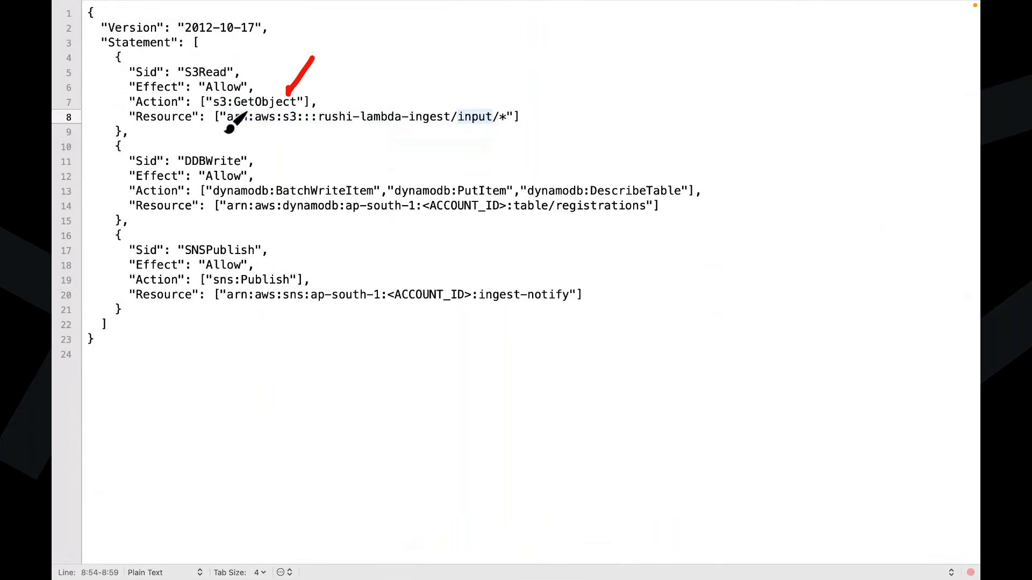
drag(223, 131, 449, 132)
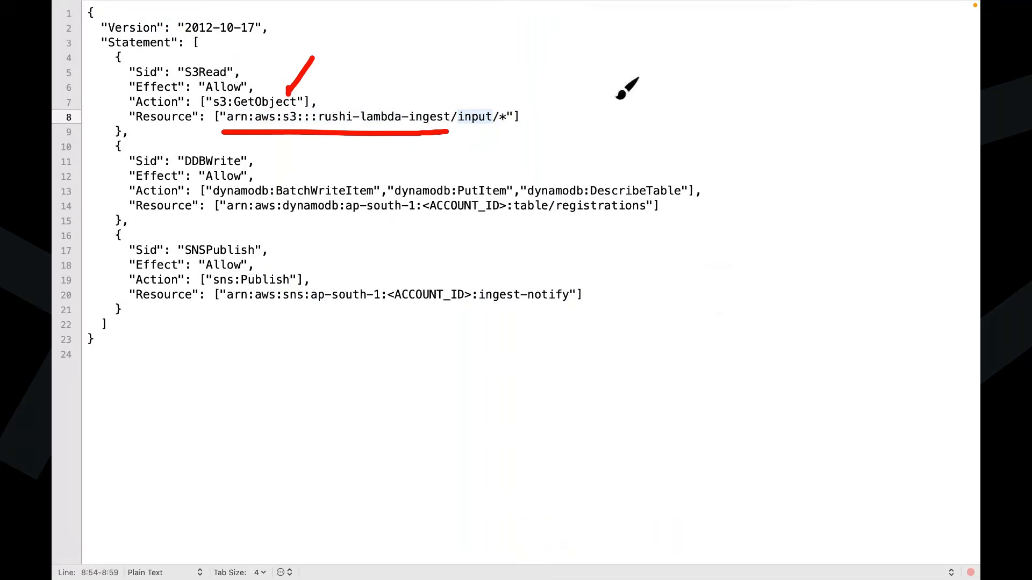
click(469, 116)
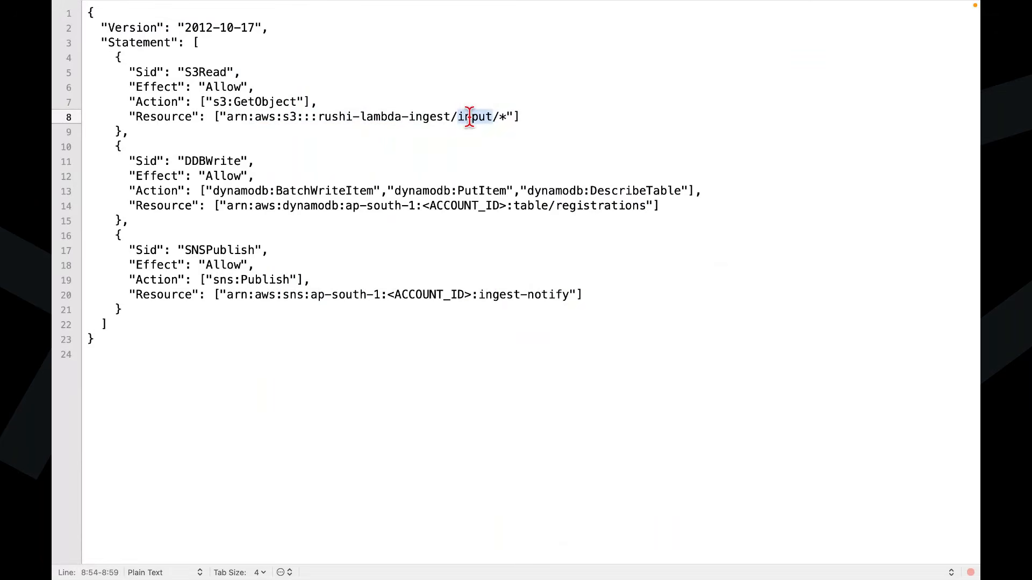
double_click(469, 117)
click(503, 116)
key(super+Tab)
key(super+Tab)
key(super+Tab)
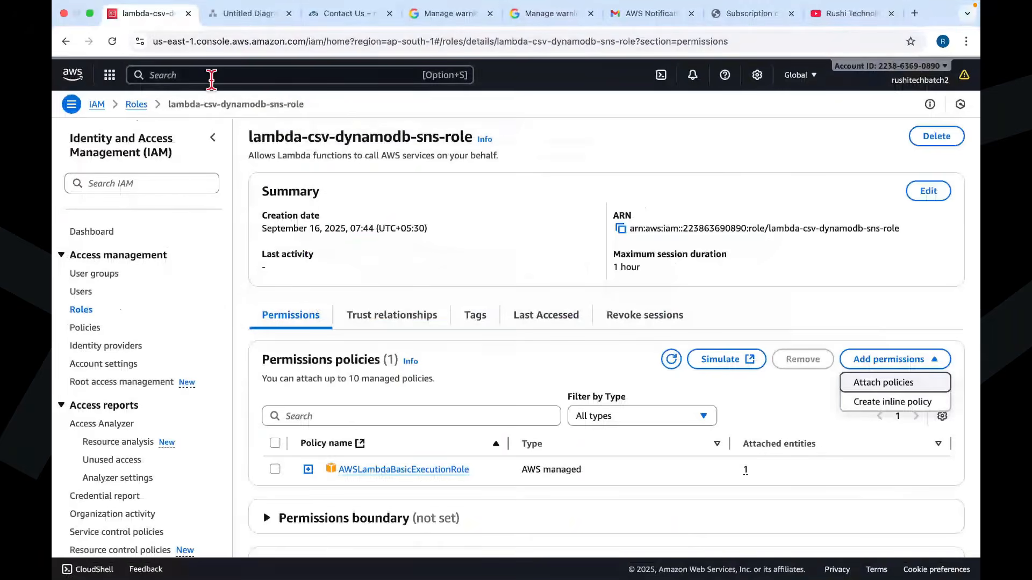
Copy the ARN arn:aws:s3:::rushi-lambda-ingest/input/ from the input/ folder's Properties in S3
click(211, 75)
text(s3)
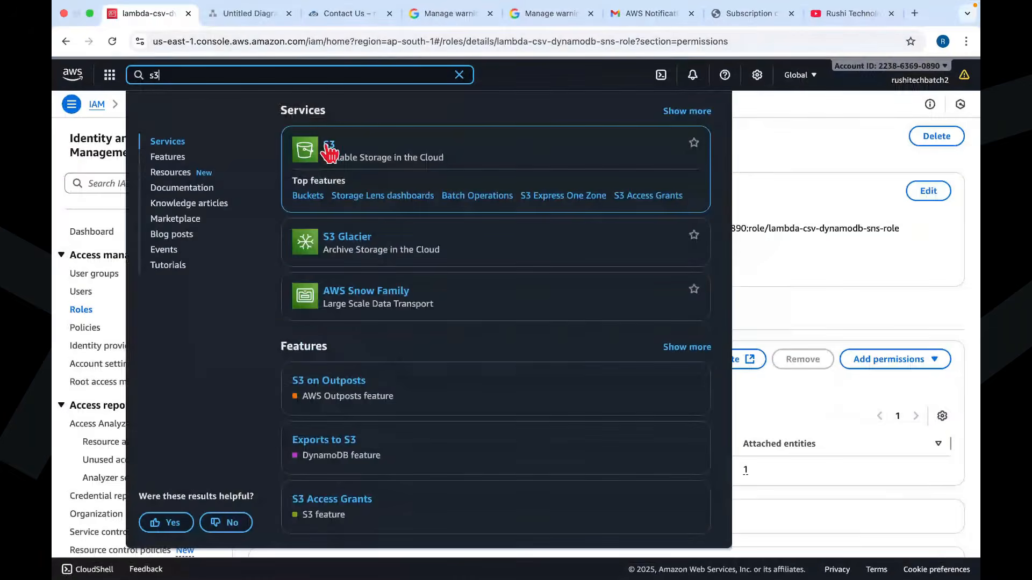
click(329, 153)
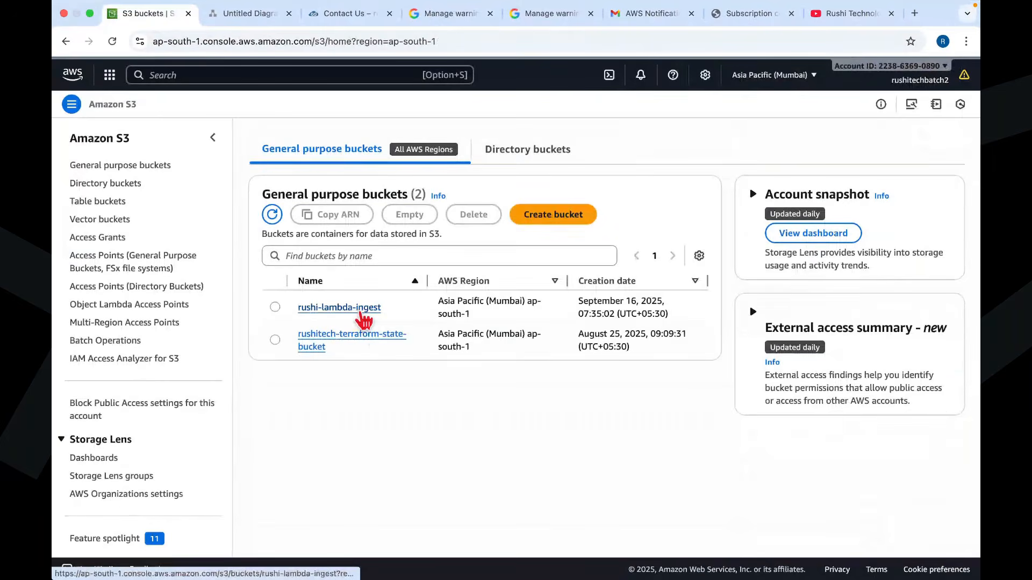
click(359, 305)
click(327, 342)
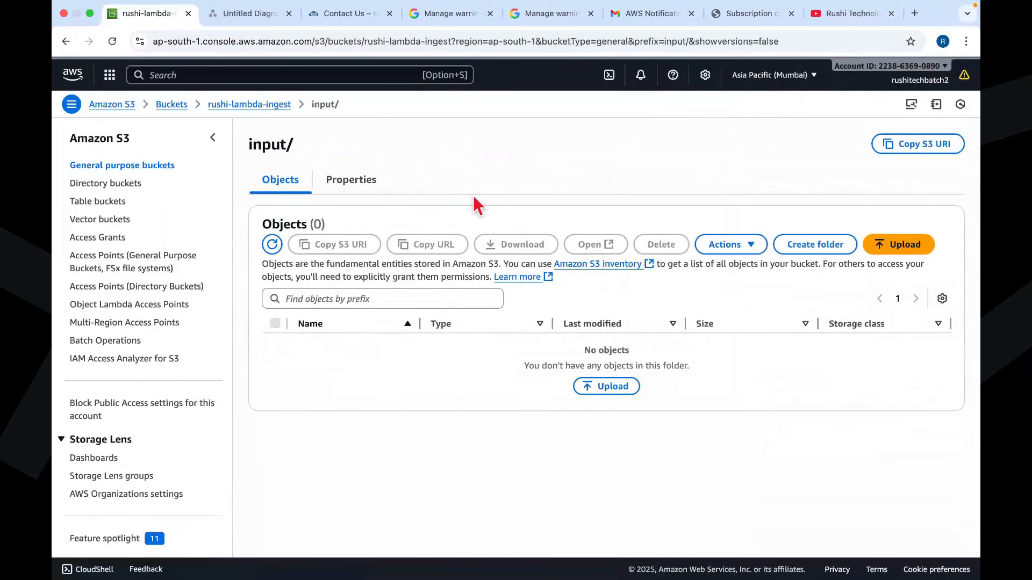
click(352, 189)
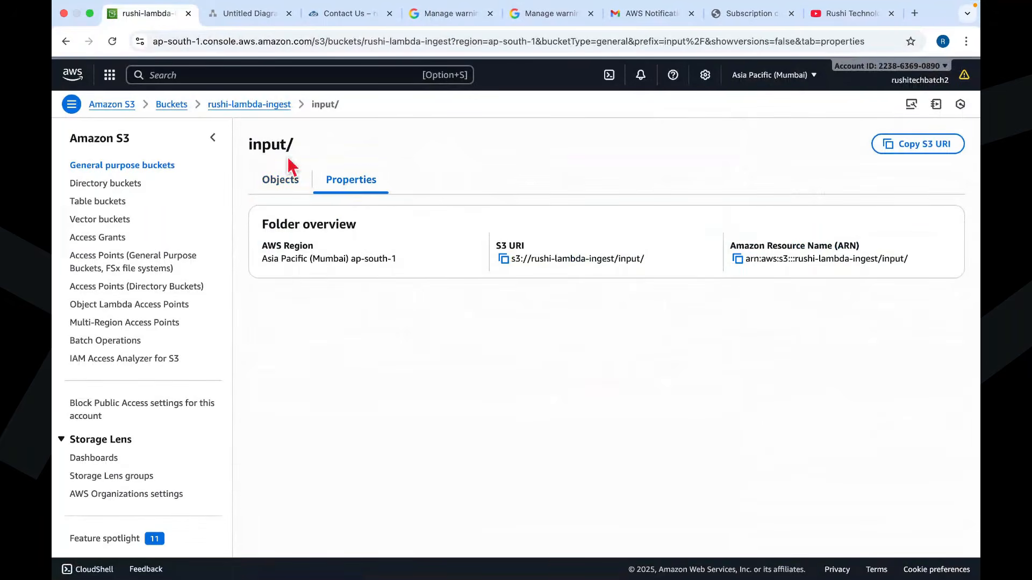
click(270, 108)
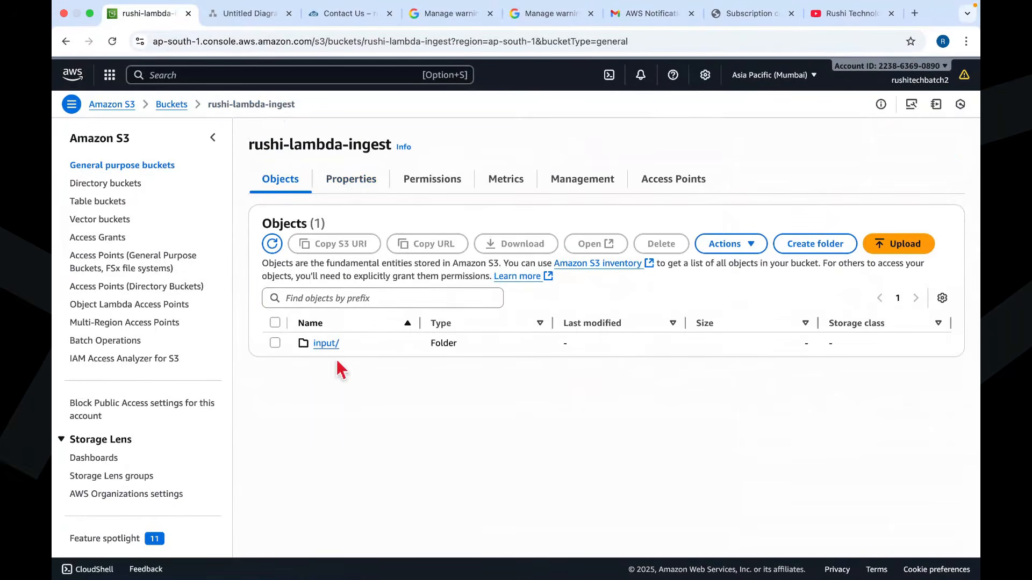
click(325, 344)
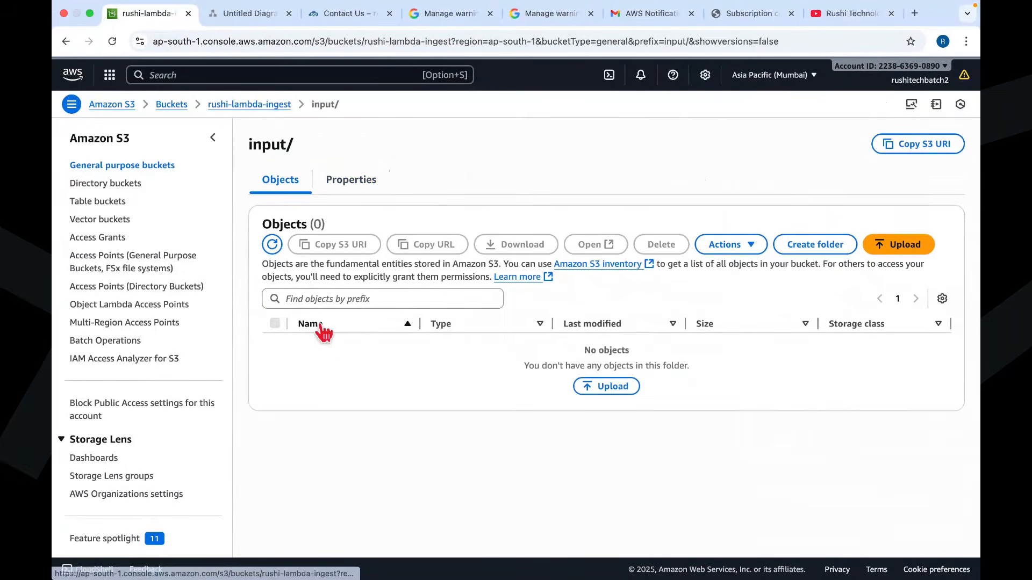
click(343, 181)
click(742, 259)
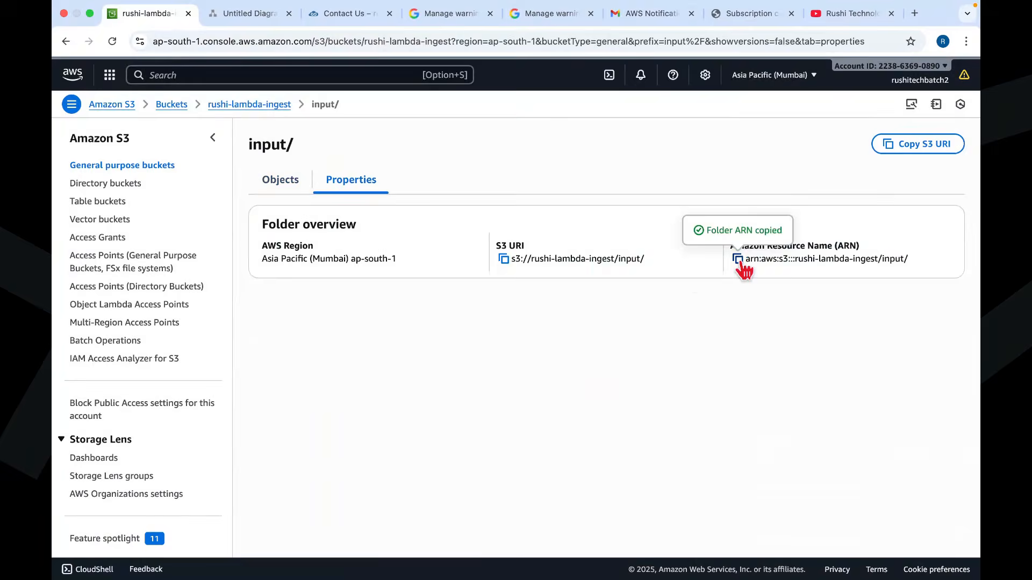
key(super+Tab)
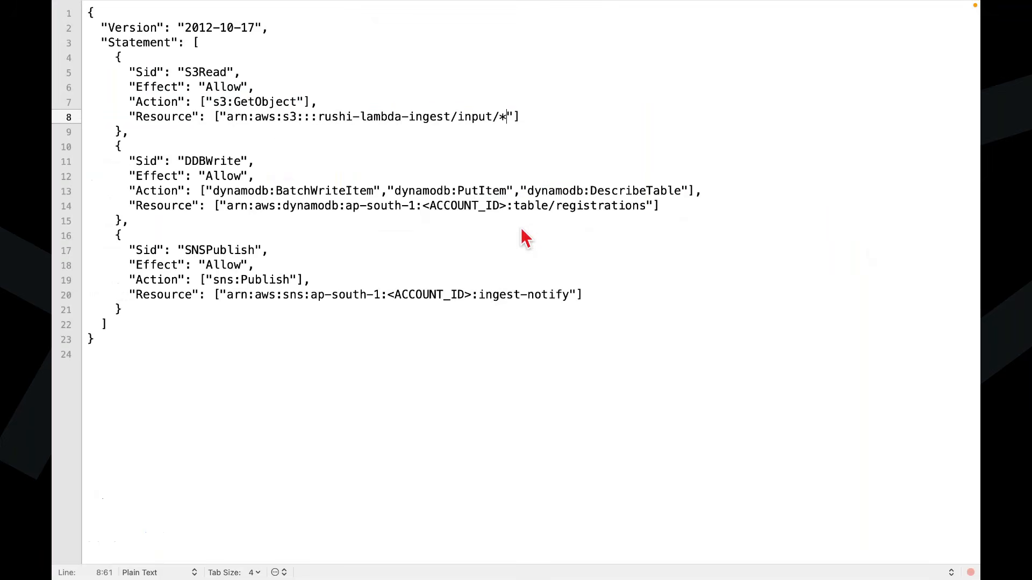
Review the S3 resource's /* wildcard and the DDBWrite statement's actions and placeholder ARN
drag(226, 117, 497, 117)
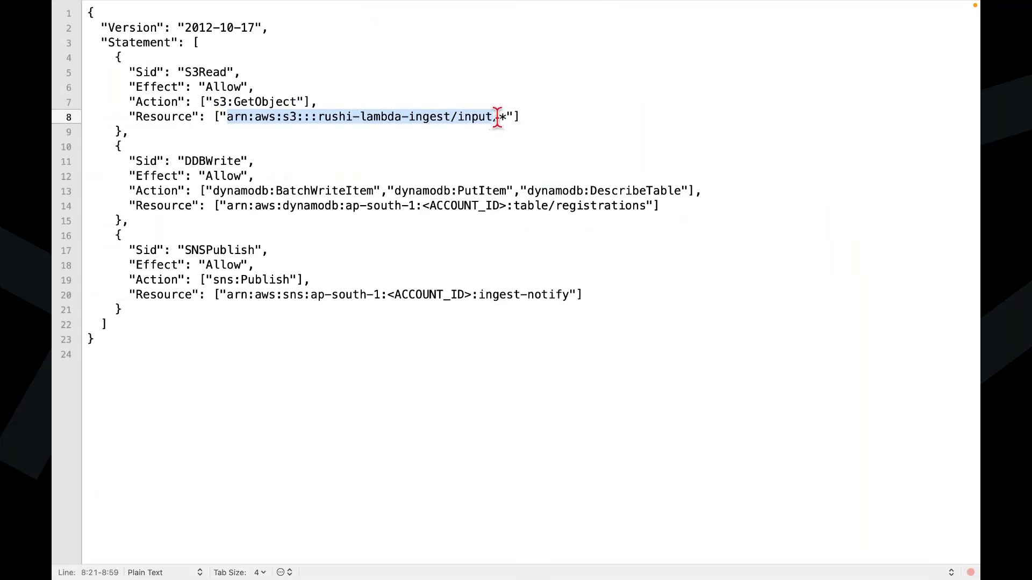
click(495, 116)
click(501, 116)
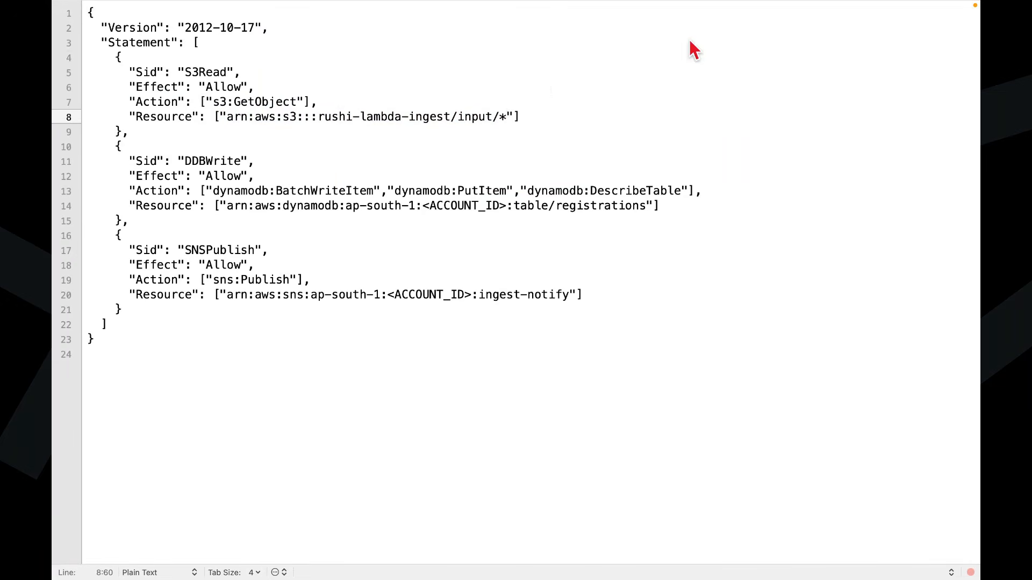
mouse_move(491, 131)
mouse_down()
mouse_move(518, 130)
mouse_move(479, 109)
mouse_up()
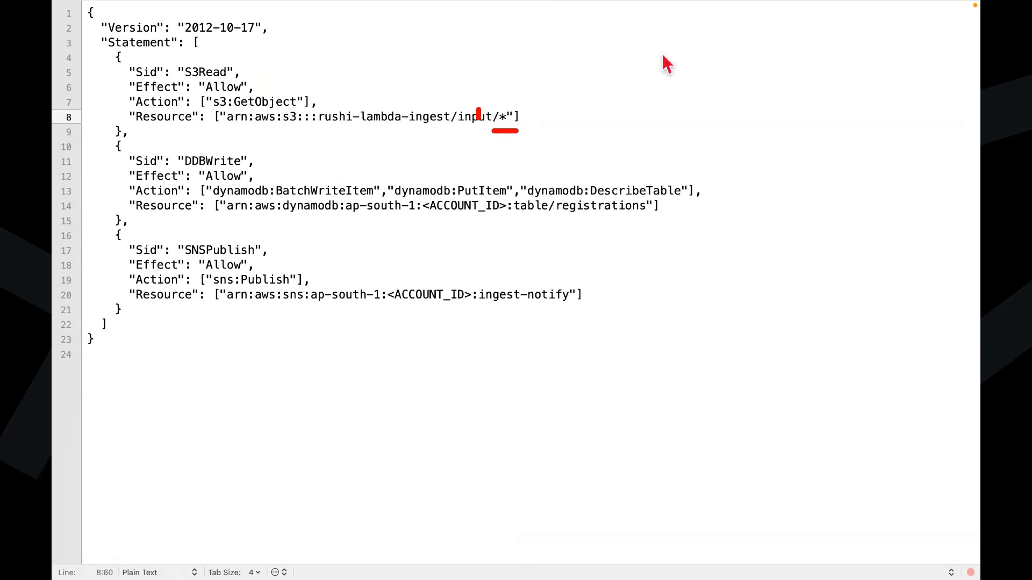
double_click(272, 102)
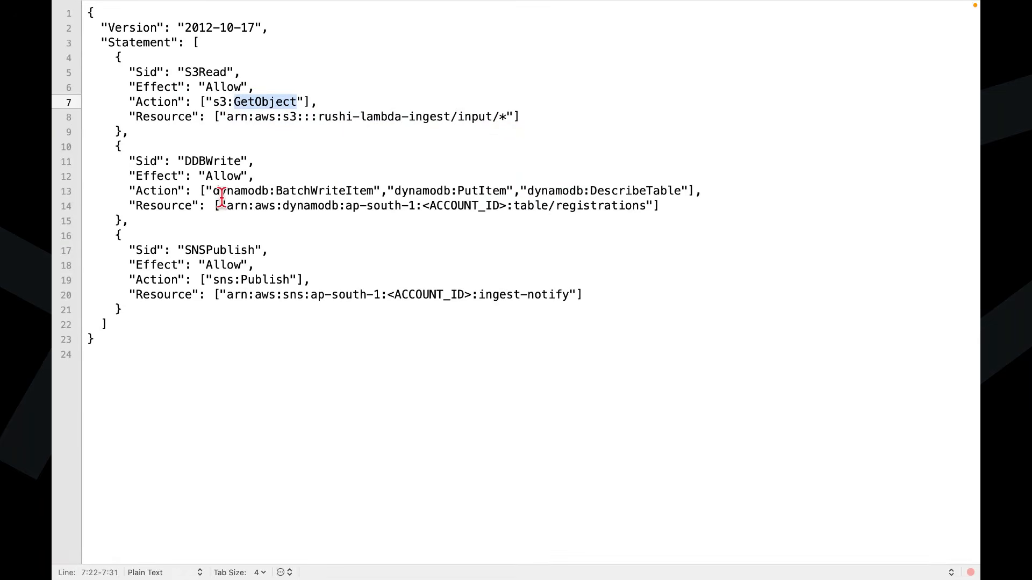
double_click(211, 165)
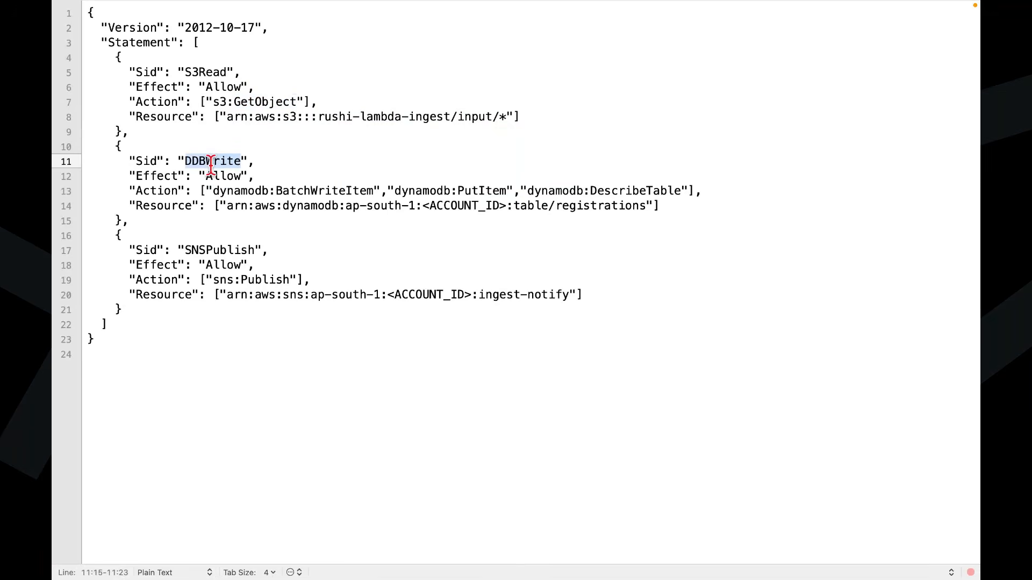
click(228, 191)
drag(203, 190, 732, 188)
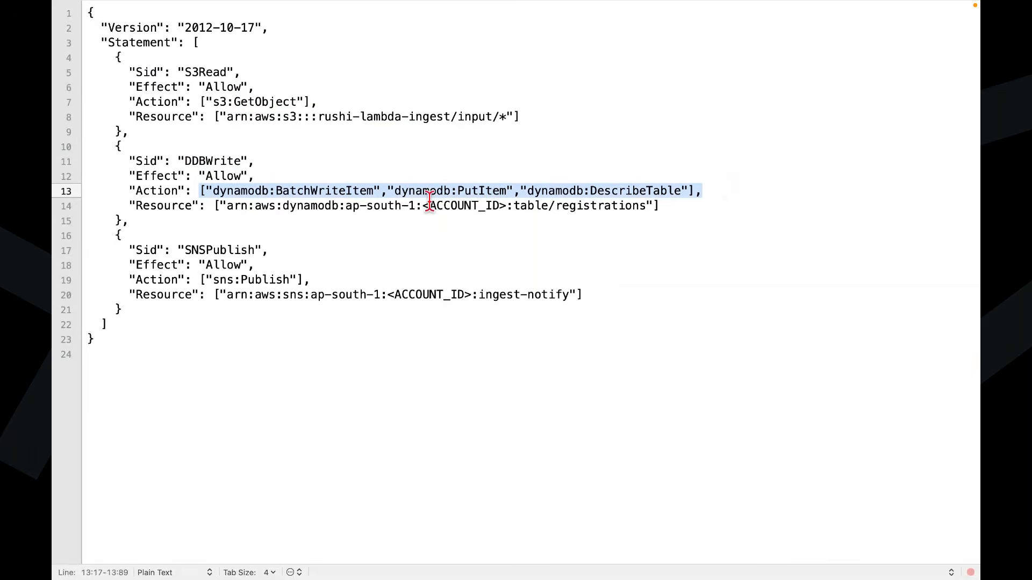
drag(205, 205, 684, 201)
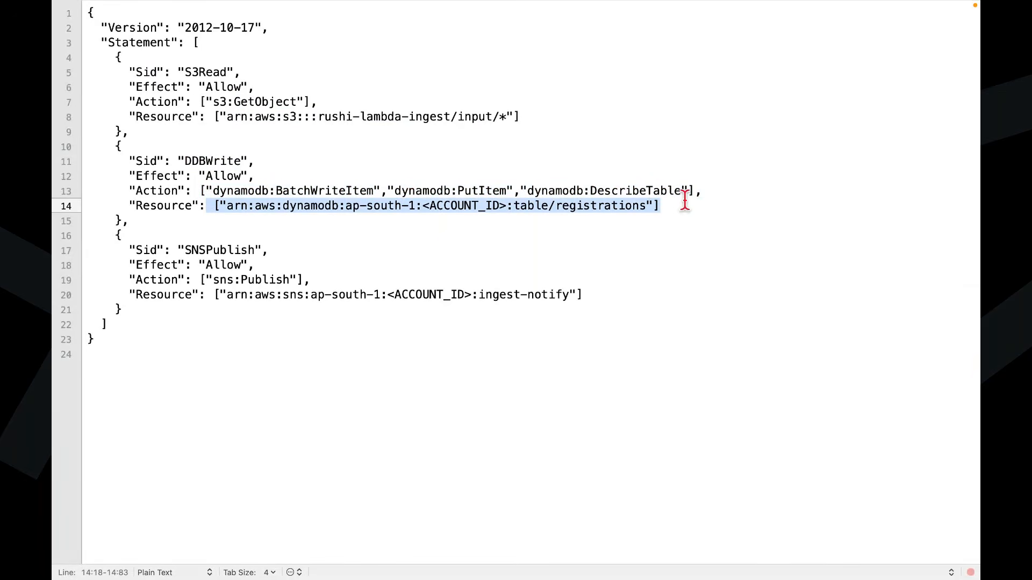
click(568, 236)
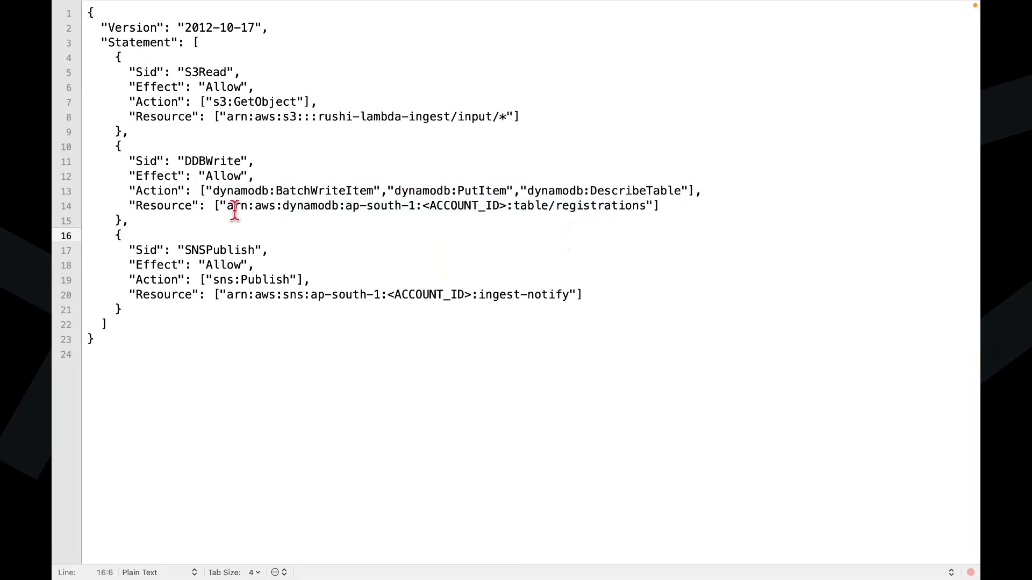
drag(226, 206, 506, 207)
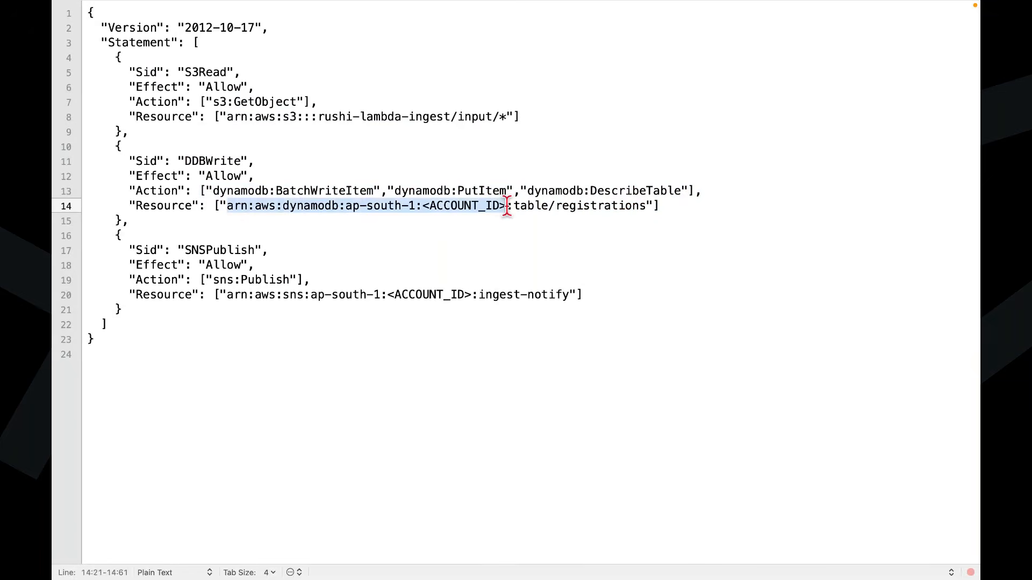
Take the registrations table's ARN from its details page in the DynamoDB console
key(super+Tab)
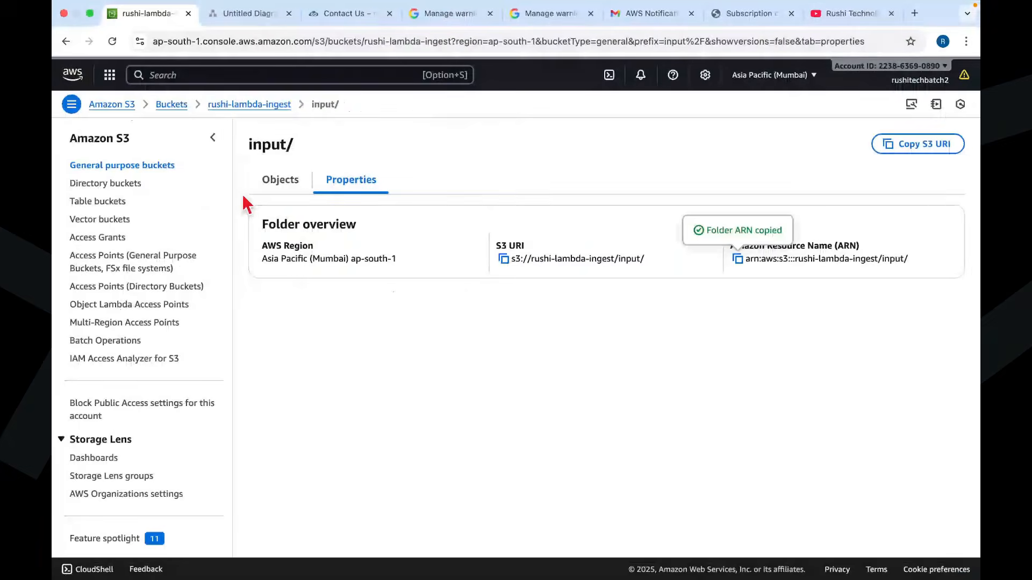
key(alt+s)
text(DYnamoDB)
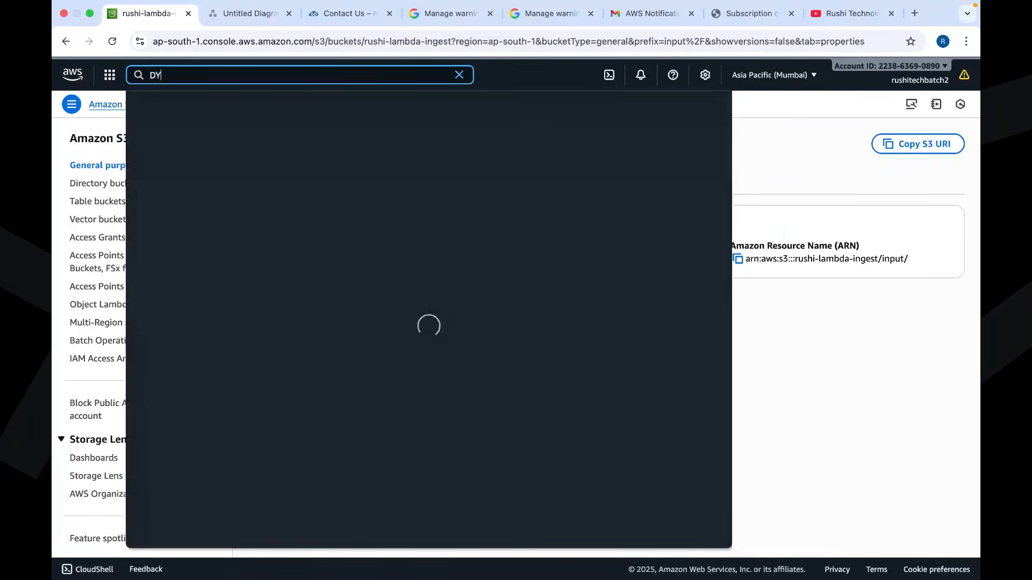
click(363, 157)
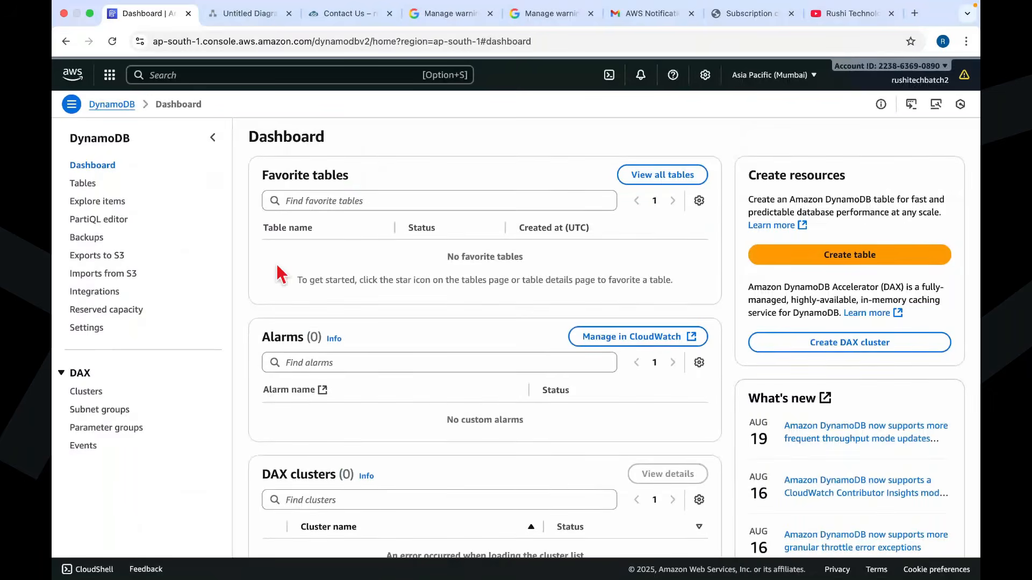
click(83, 183)
click(309, 222)
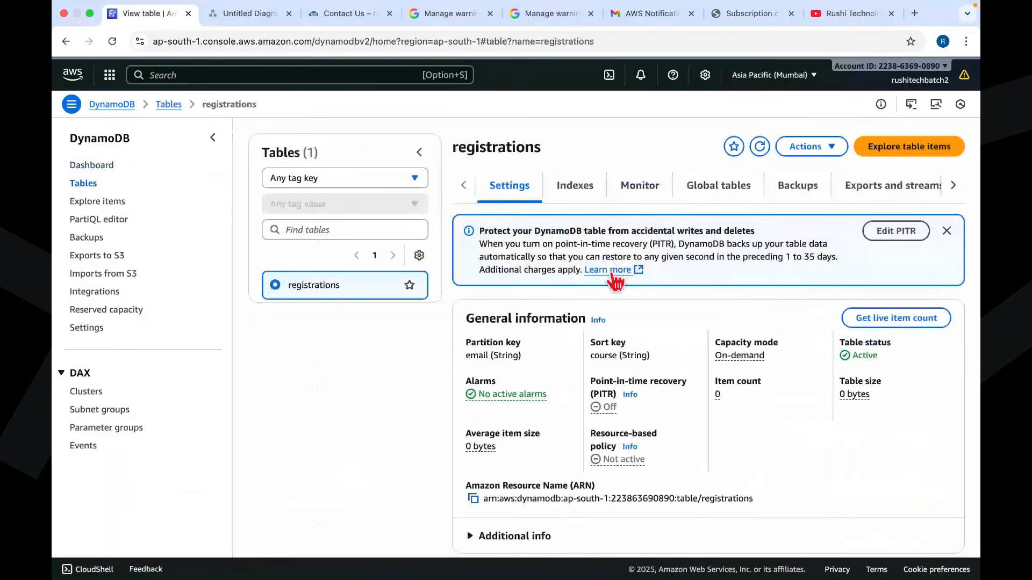
scroll(503, 413, down, 2)
triple_click(502, 412)
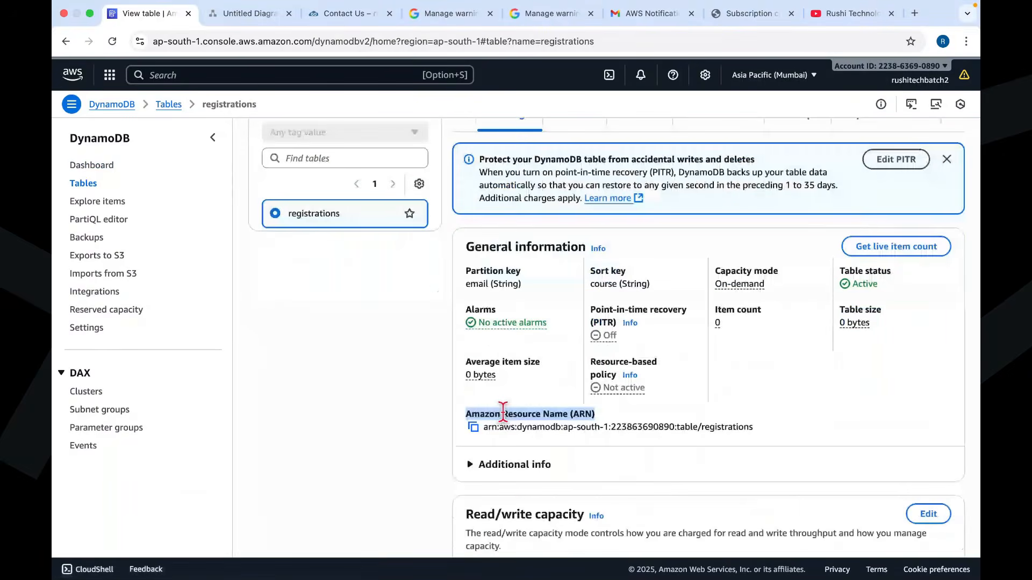
key(super+Tab)
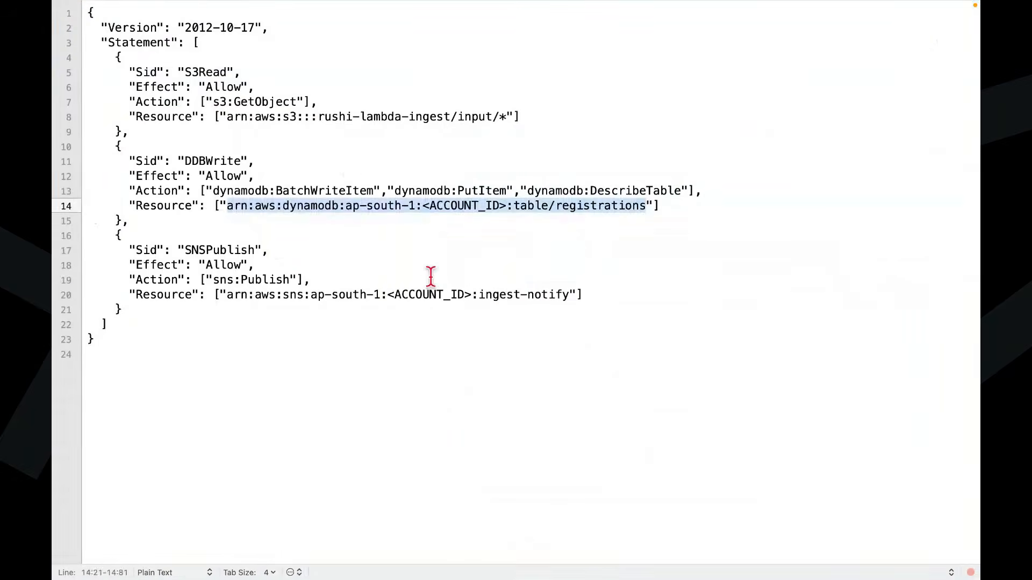
Paste the registrations table ARN over line 14's DDBWrite resource and check the SNSPublish statement
click(350, 185)
drag(228, 205, 646, 206)
key(super+v)
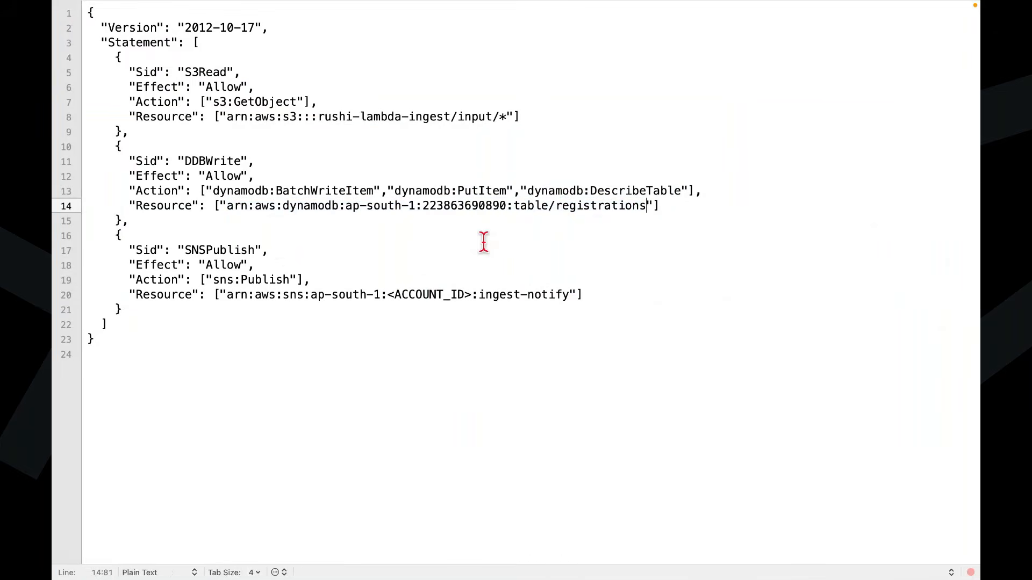
double_click(473, 206)
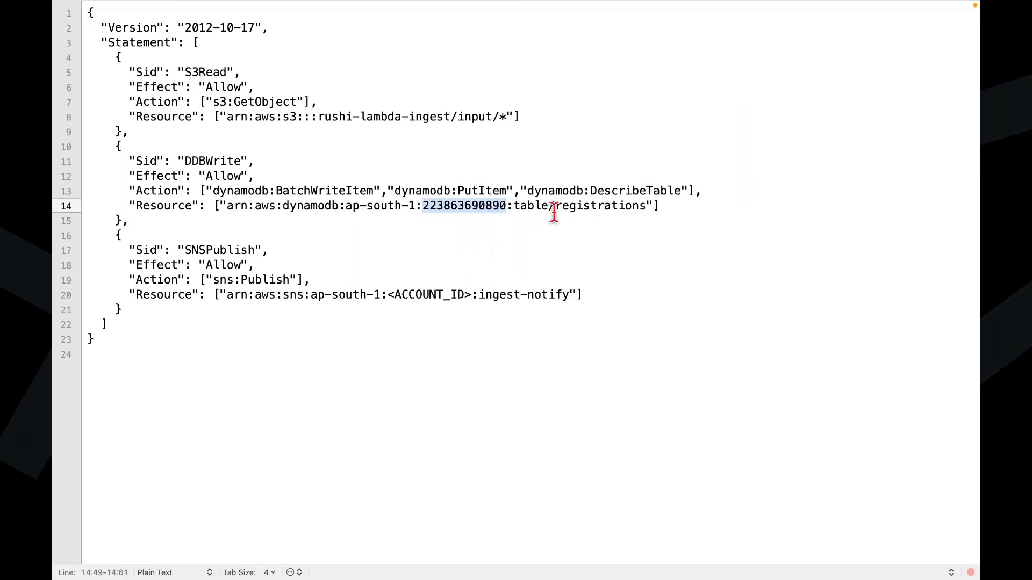
double_click(561, 206)
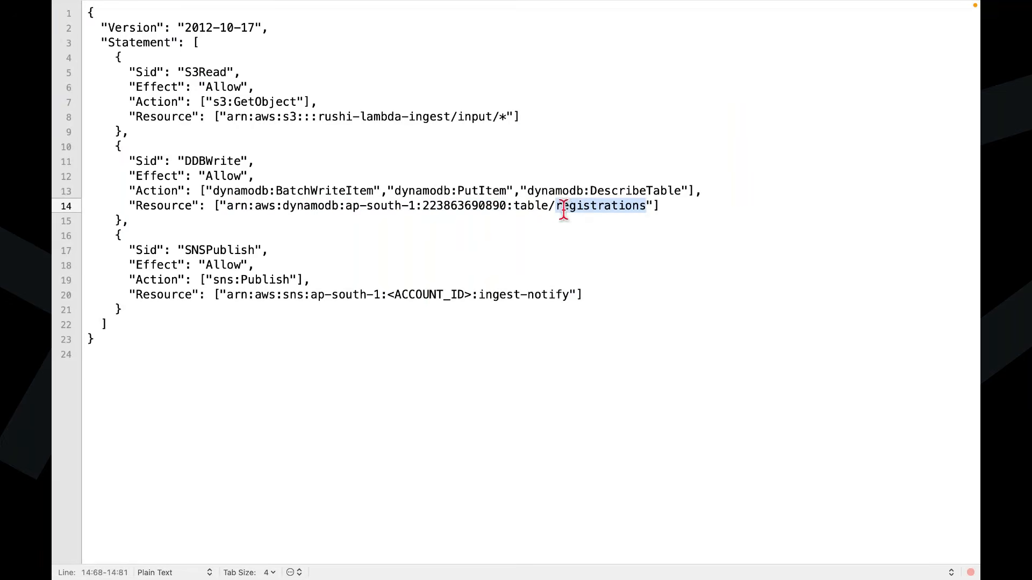
double_click(377, 205)
drag(347, 206, 395, 207)
click(354, 223)
click(218, 251)
double_click(217, 251)
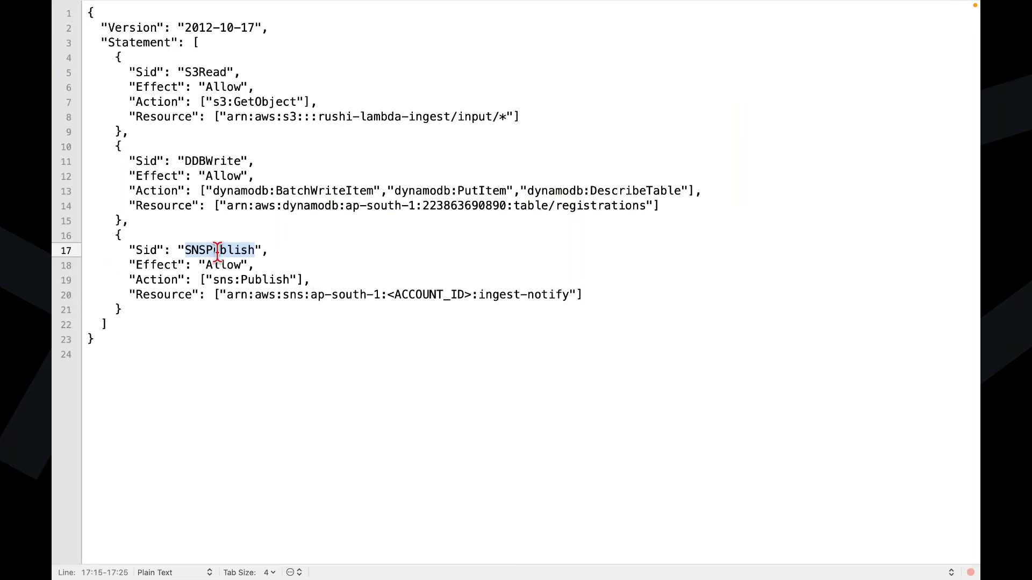
key(ctrl+Right)
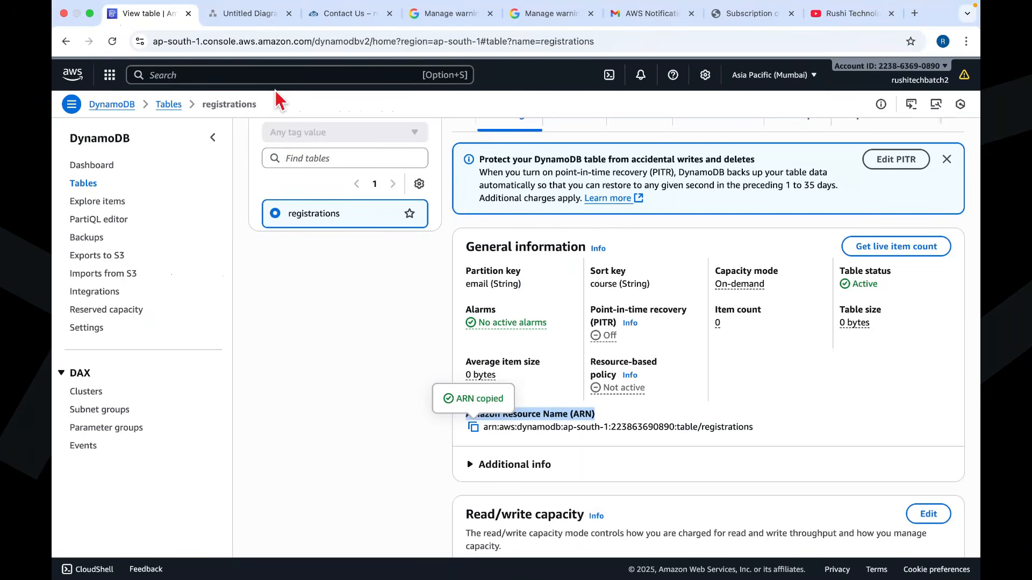
Copy the ingest-notify topic ARN from the SNS Topics list
click(240, 75)
text(NS)
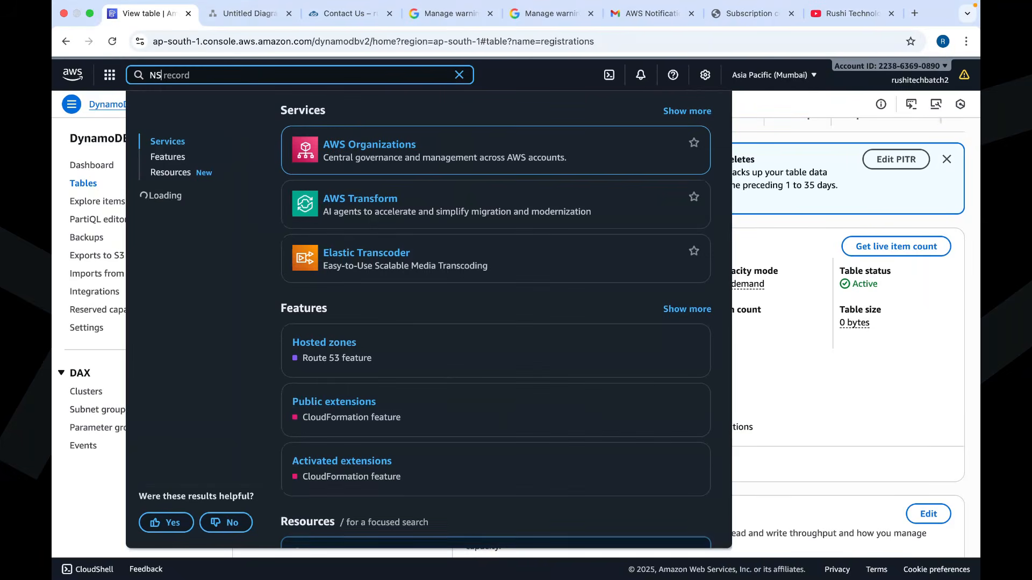
key(BackSpace)
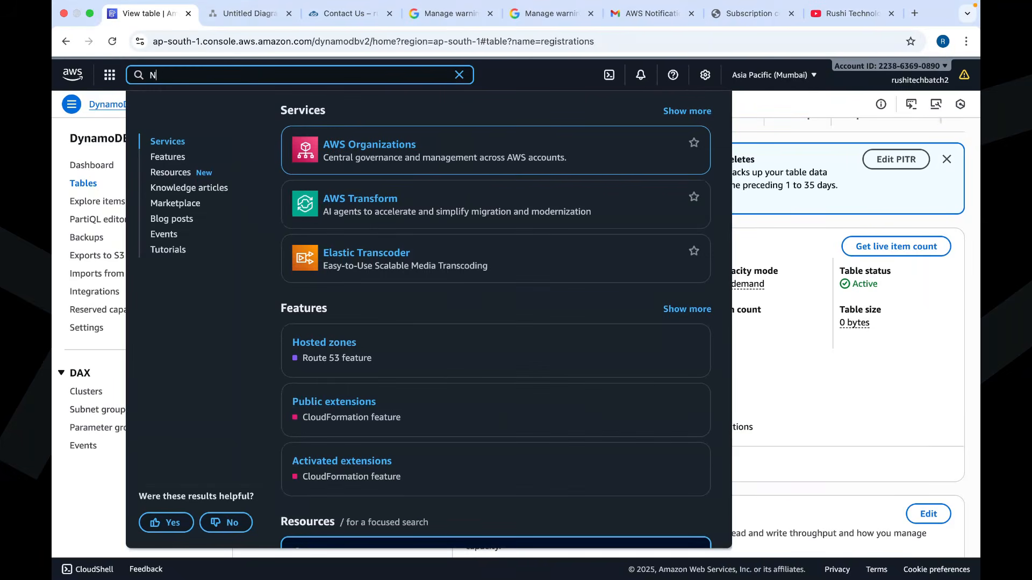
key(BackSpace)
text(SNS)
click(388, 143)
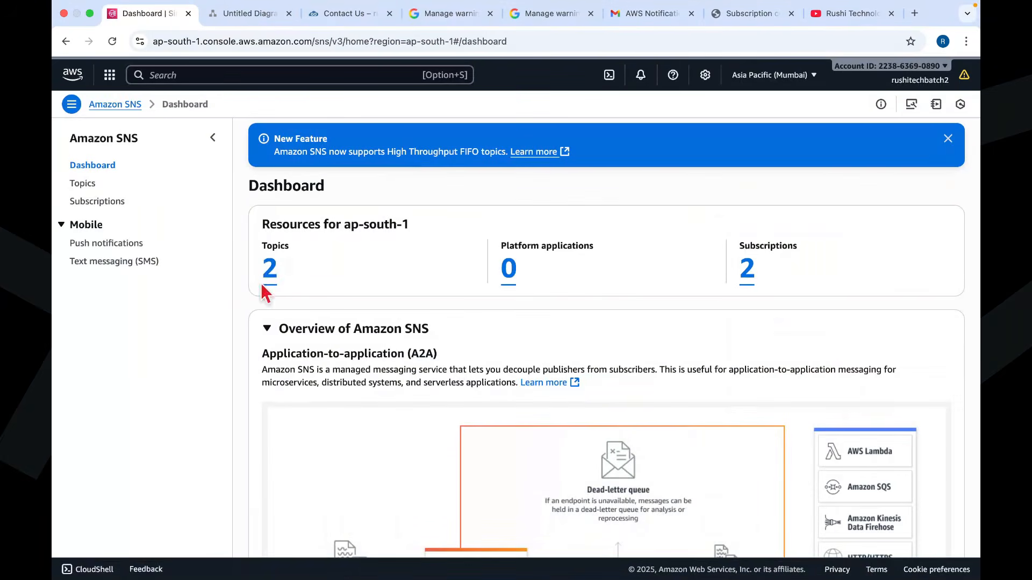
click(271, 270)
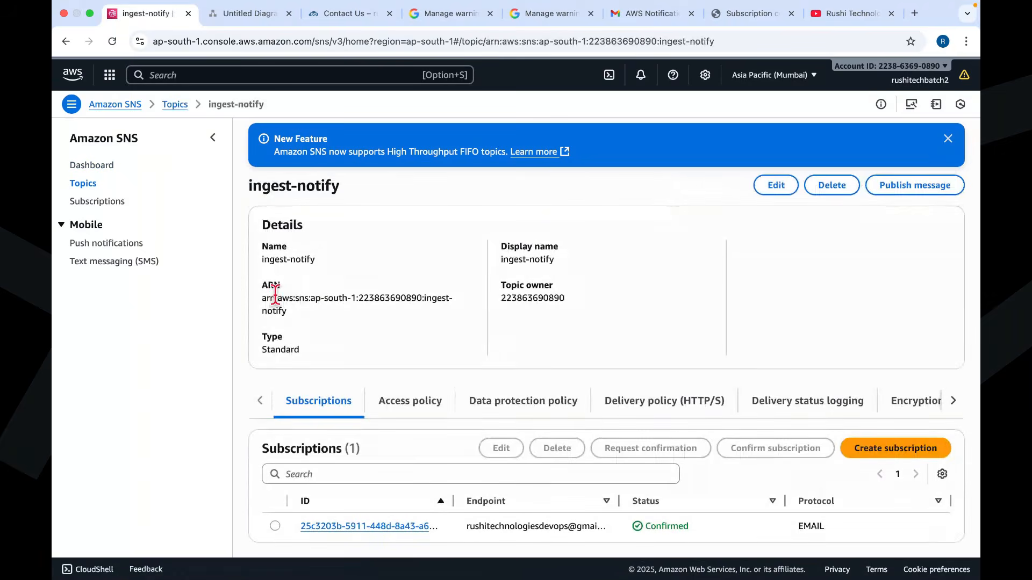
triple_click(265, 295)
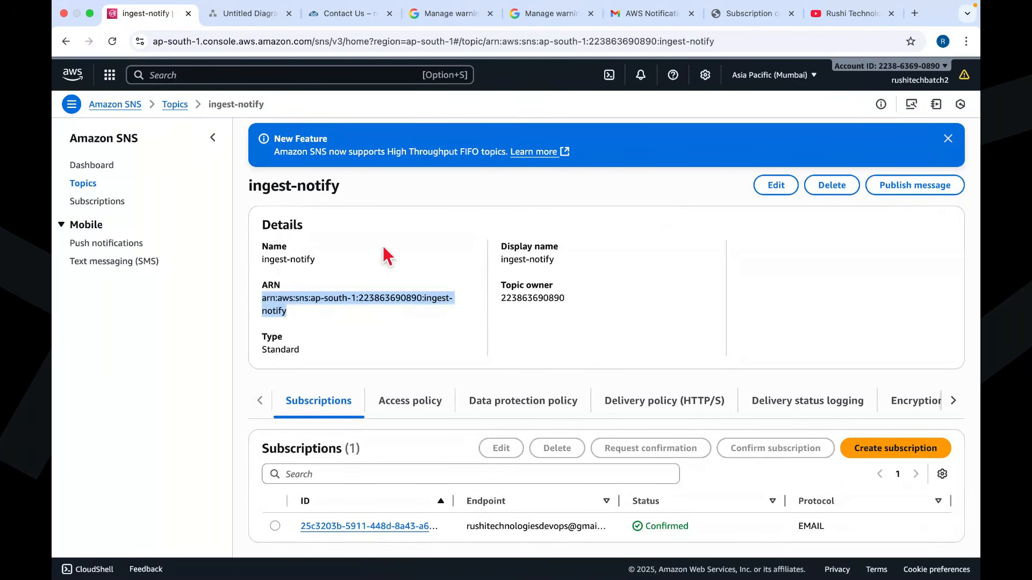
key(super+c)
Paste the topic ARN into the SNSPublish resource on line 20 and select the whole policy
key(super+Tab)
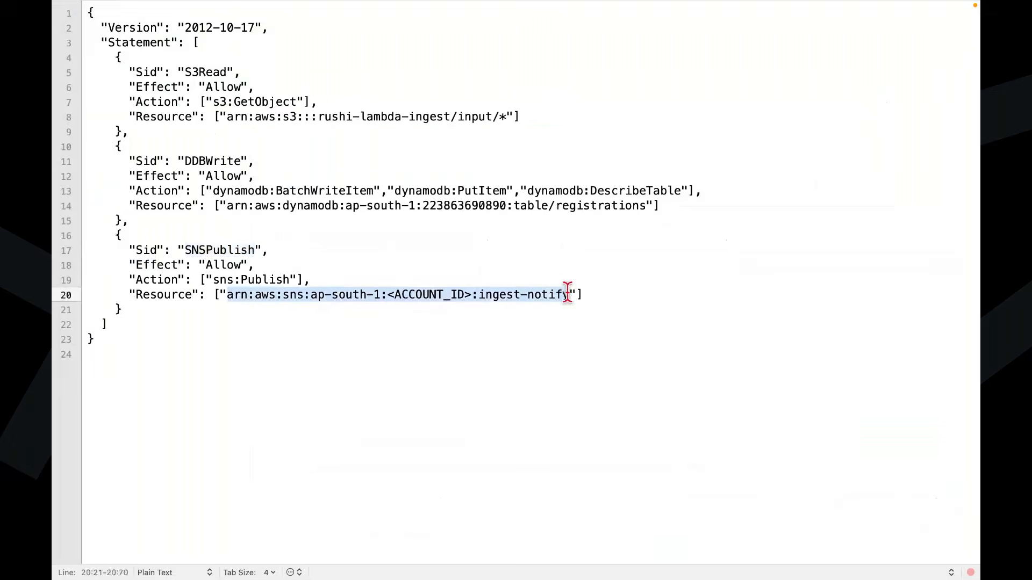
key(super+v)
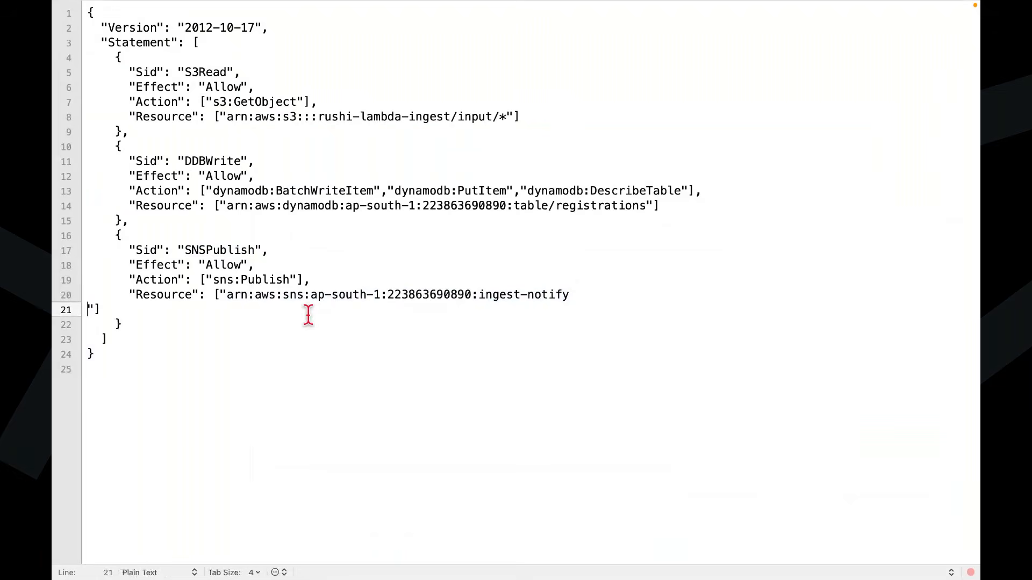
key(BackSpace)
drag(131, 341, 73, 19)
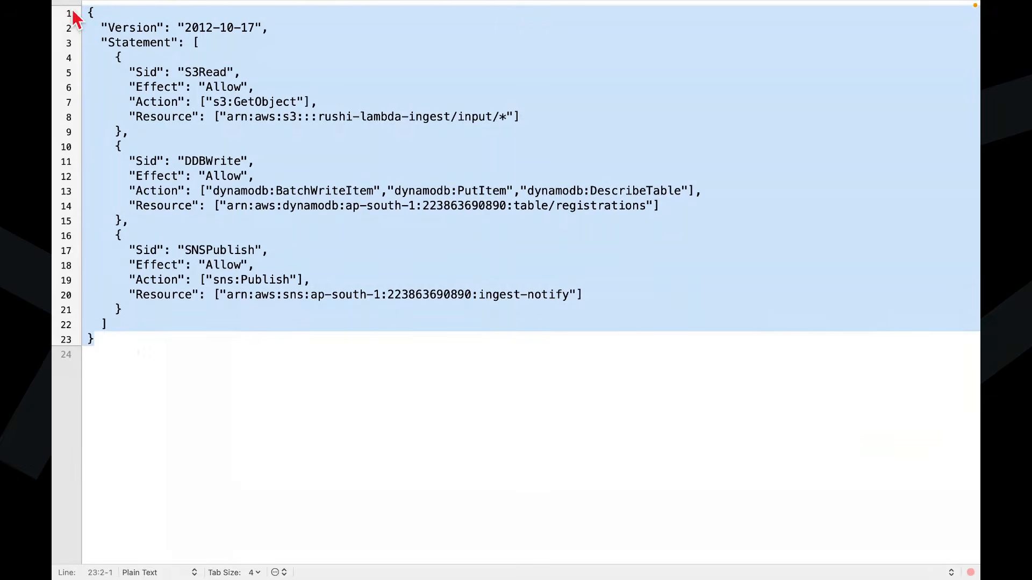
key(super+Tab)
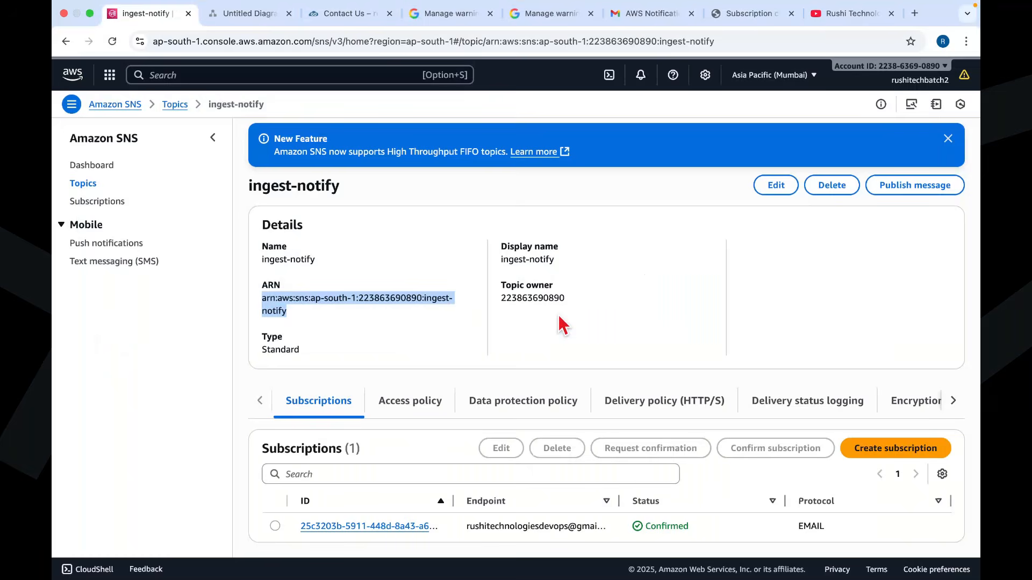
Go to IAM roles and start an inline policy for lambda-csv-dynamodb-sns-role
click(169, 76)
text(R)
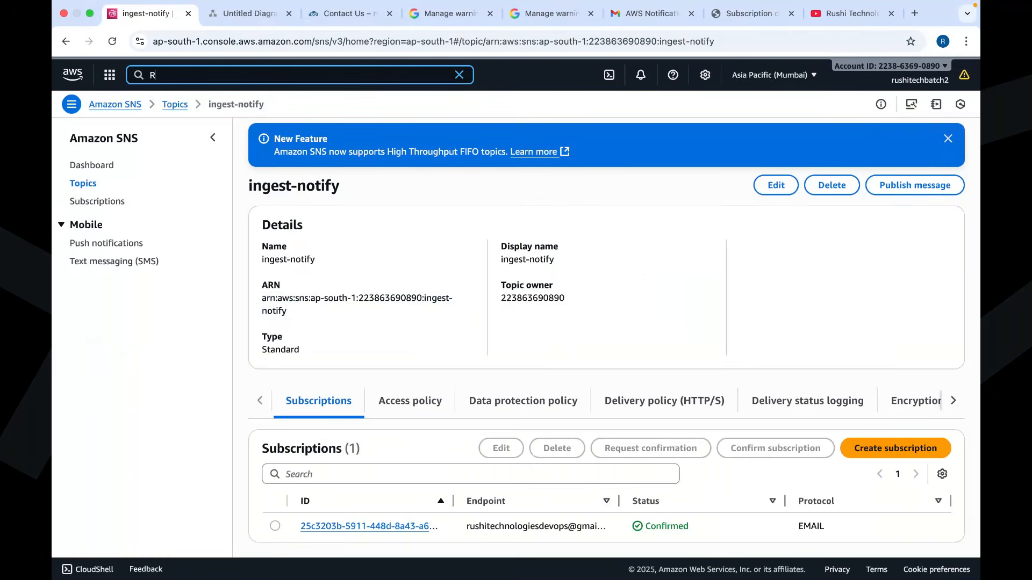
text(oles)
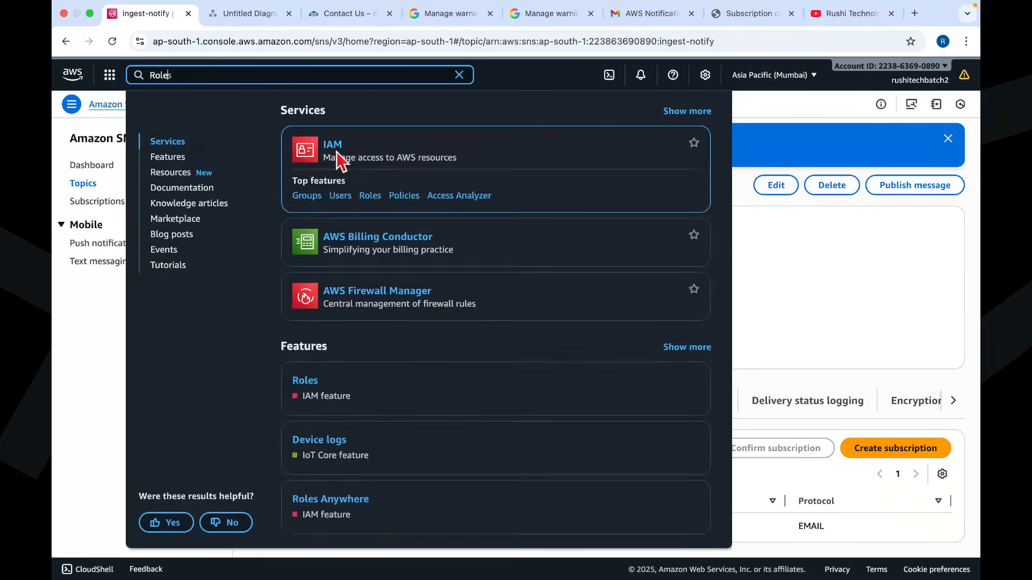
click(336, 145)
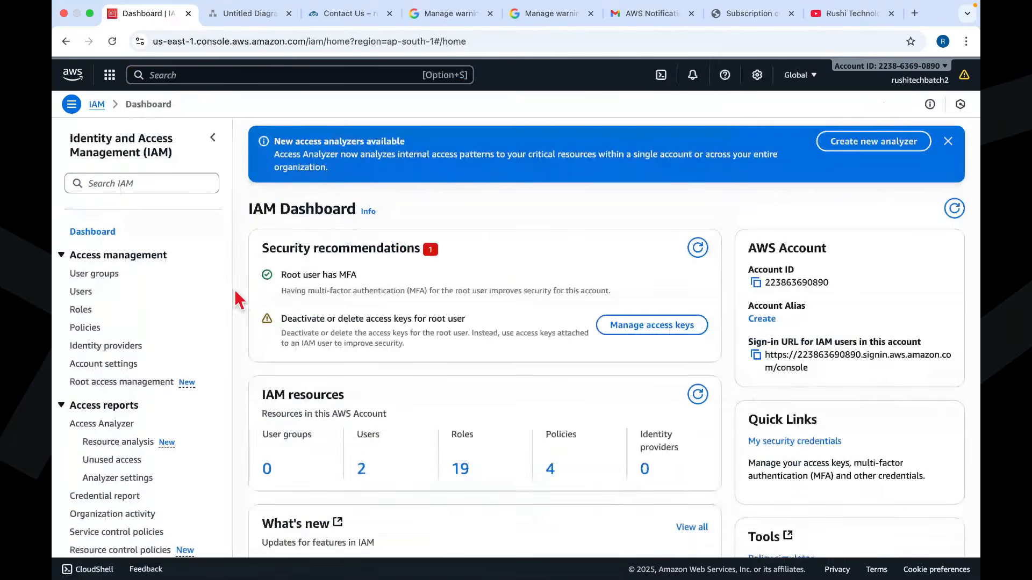
click(82, 309)
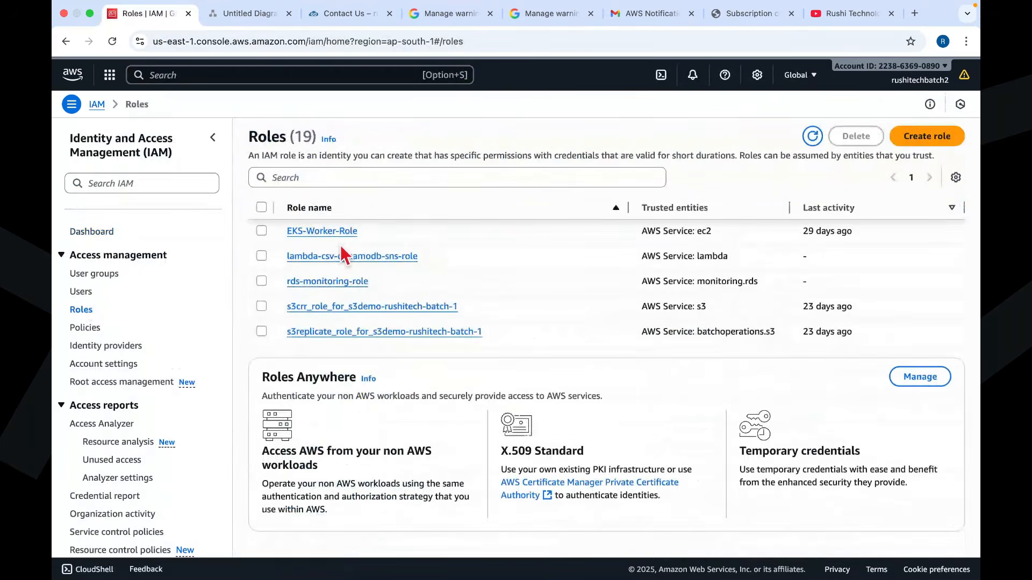
click(342, 255)
click(881, 359)
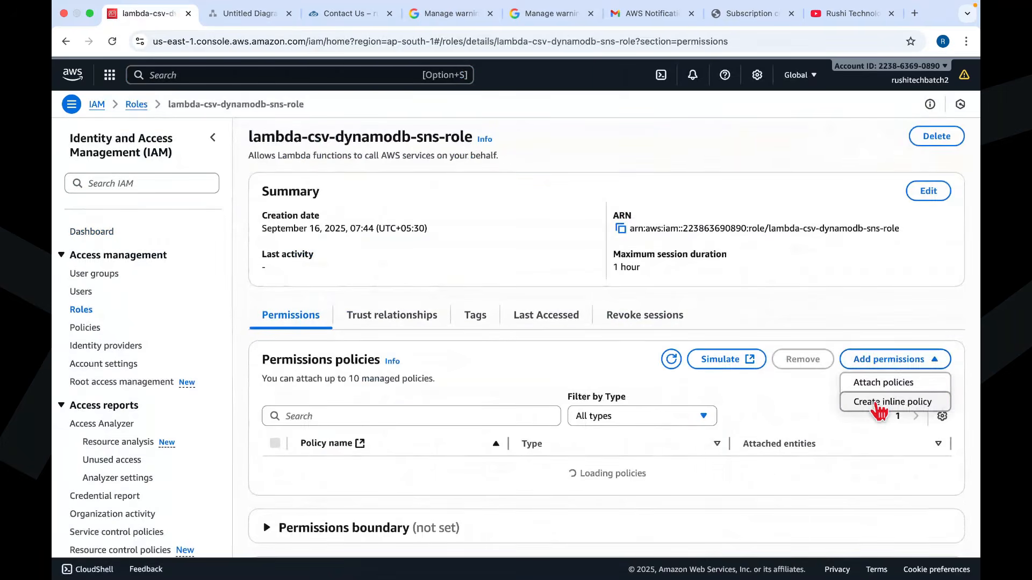
click(879, 404)
Replace the starter JSON with the pasted S3, DynamoDB and SNS policy and continue to review
click(799, 208)
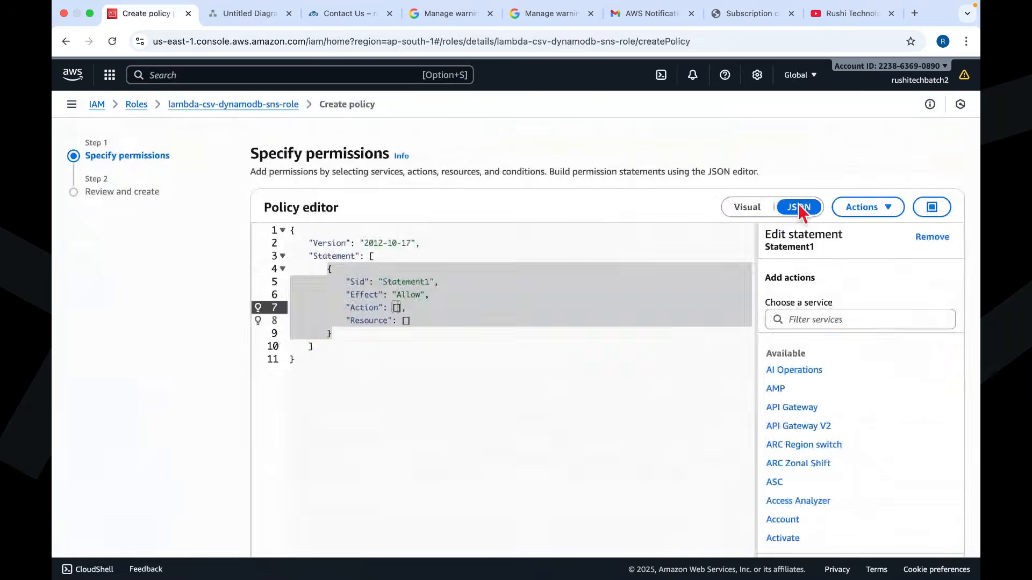
click(515, 320)
key(super+a)
key(BackSpace)
key(super+v)
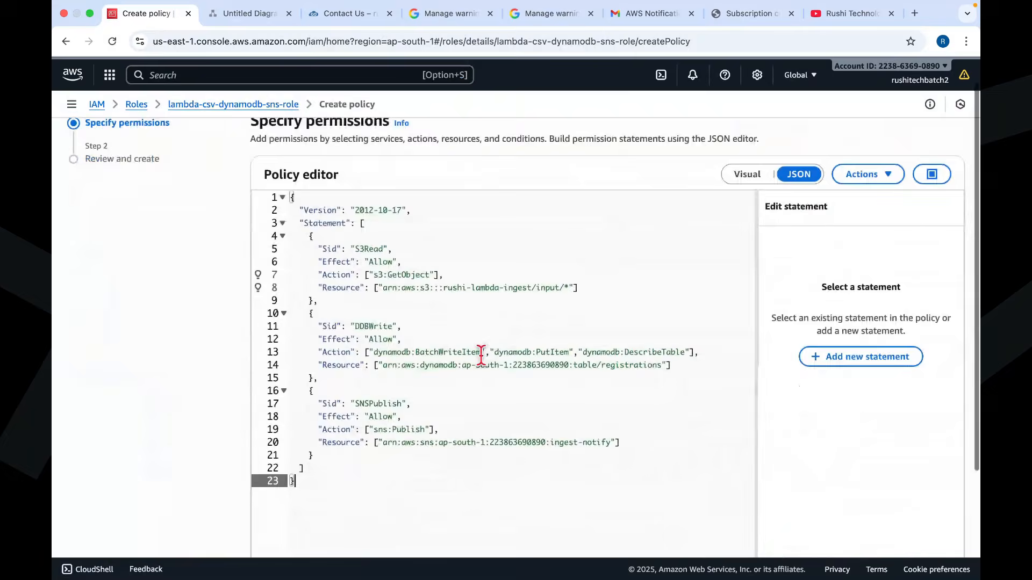
scroll(481, 355, down, 5)
click(935, 520)
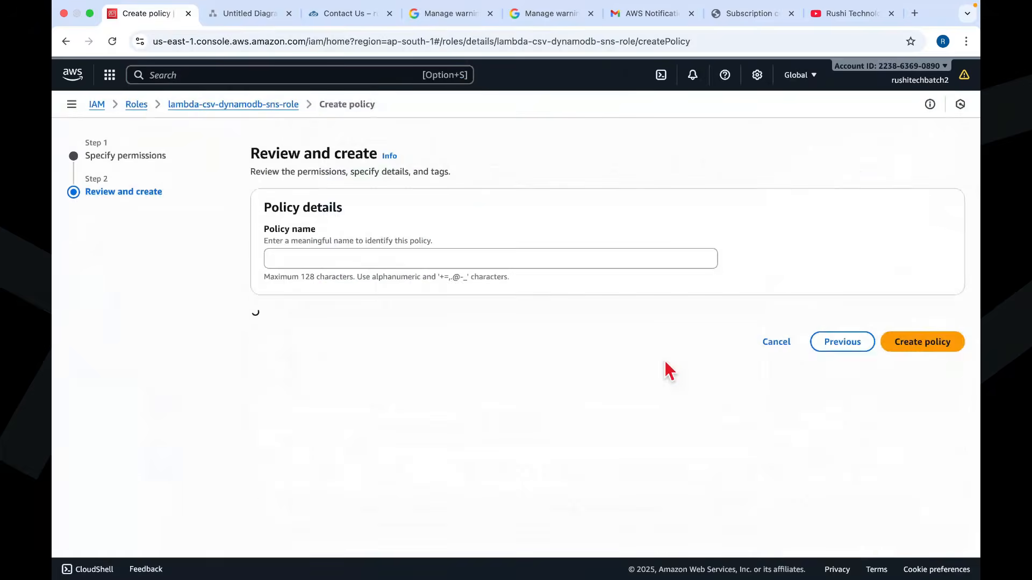
Attempt to create the policy, clearing the JSON mistakenly pasted into the policy name field
scroll(921, 523, down, 2)
scroll(674, 300, up, 2)
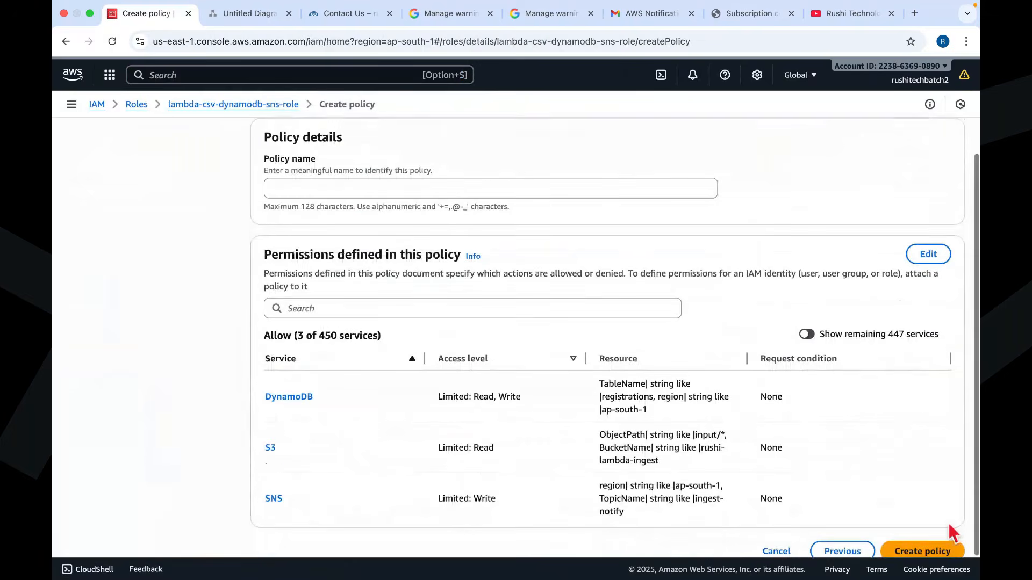
scroll(672, 300, down, 2)
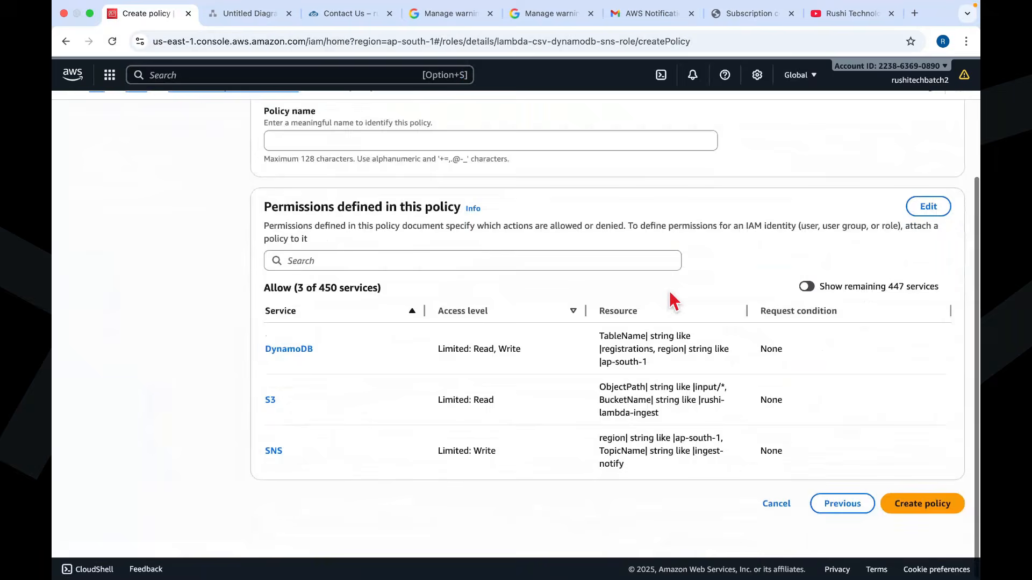
scroll(928, 534, up, 1)
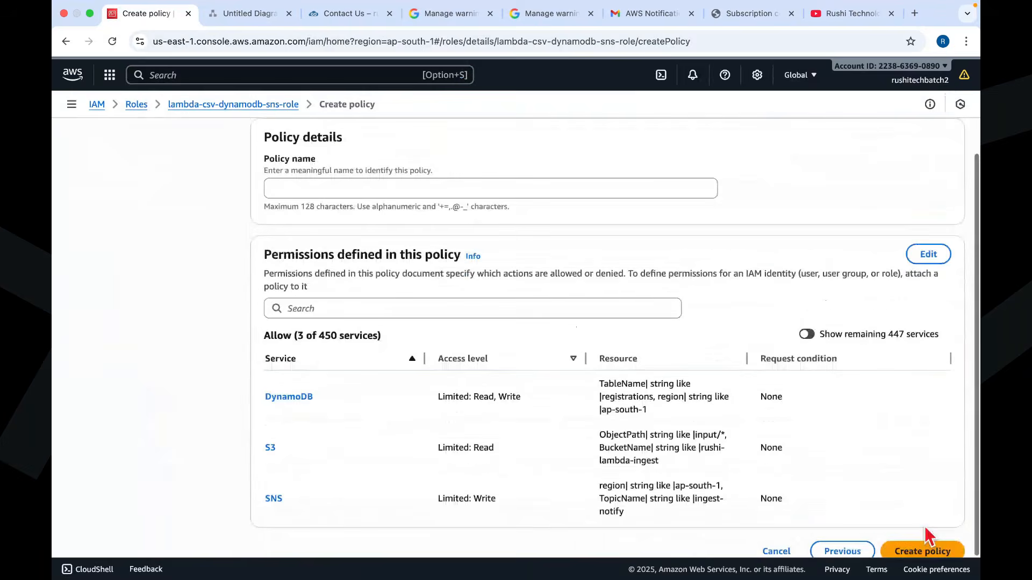
click(922, 551)
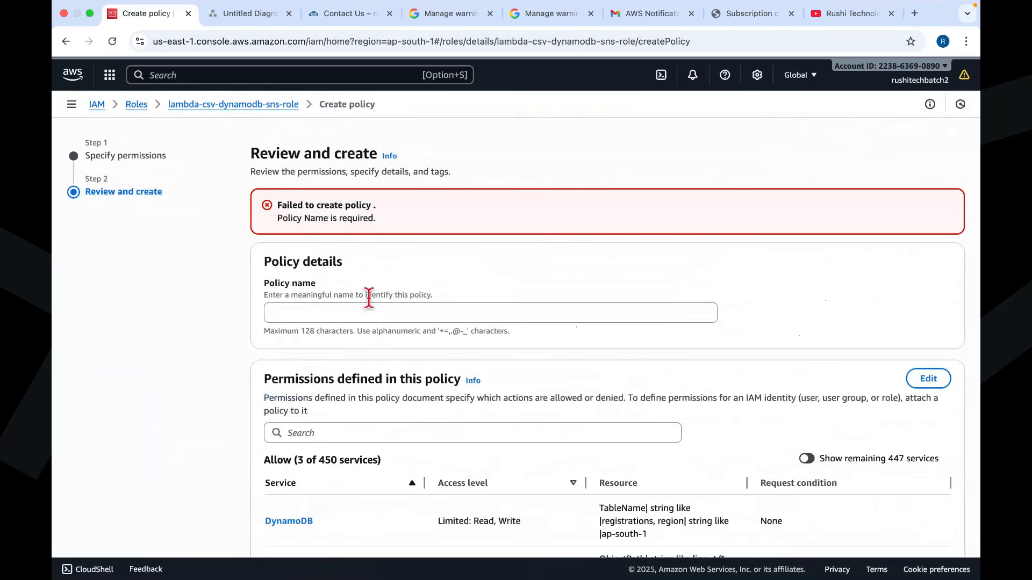
click(328, 312)
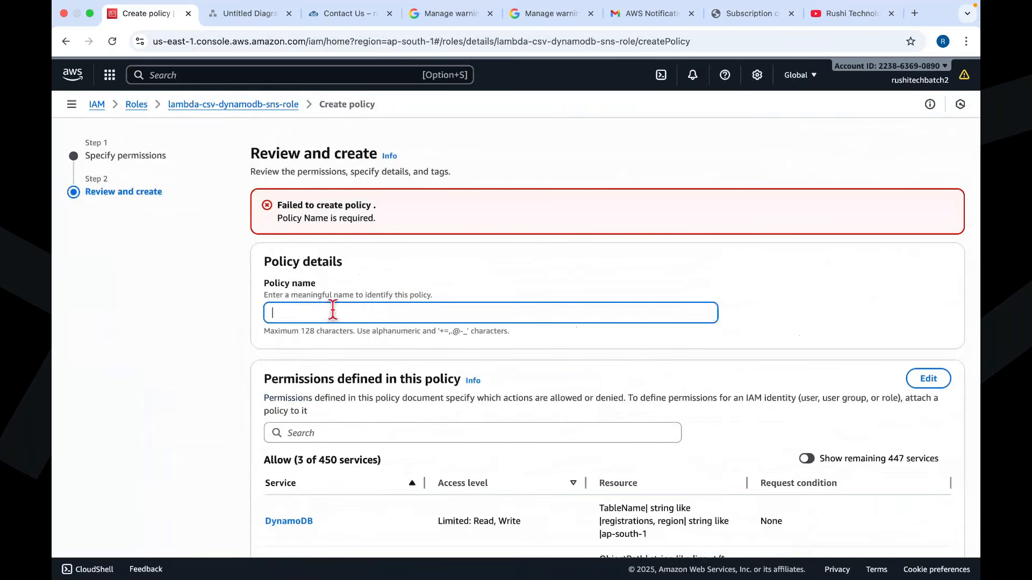
key(super+v)
scroll(327, 306, down, 2)
key(super+a)
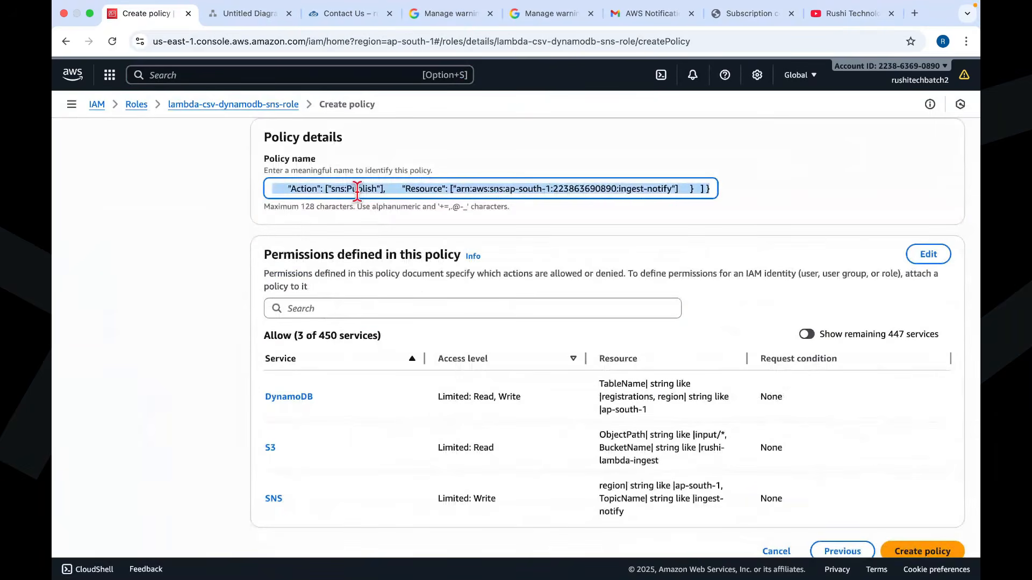
key(BackSpace)
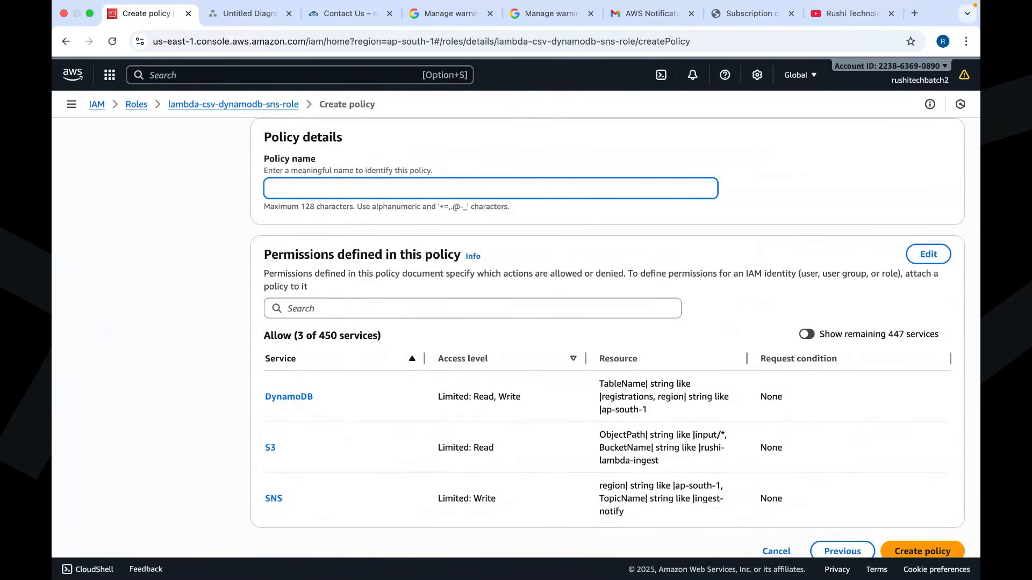
Name the inline policy Sns_s3_Dynomodb_Policy and create it
text(SNS)
scroll(607, 337, down, 1)
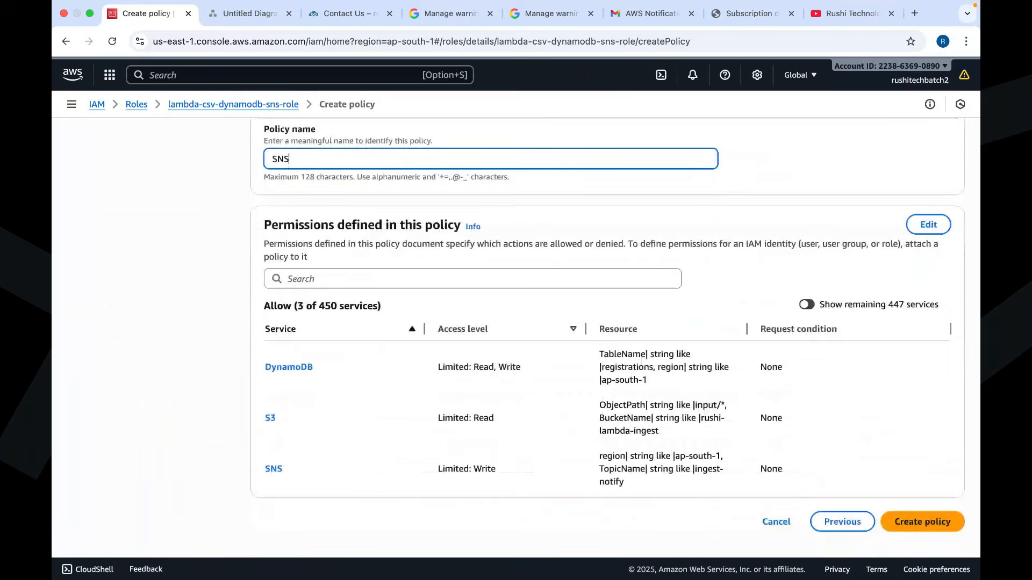
key(BackSpace)
key(BackSpace)
text(ns)
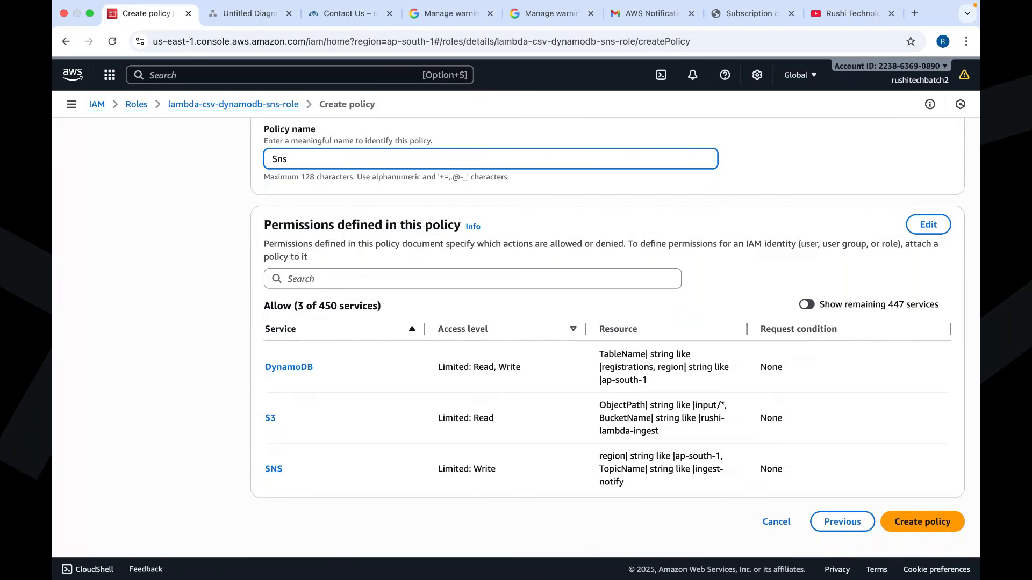
text(_s3_Dynomodb_Policy)
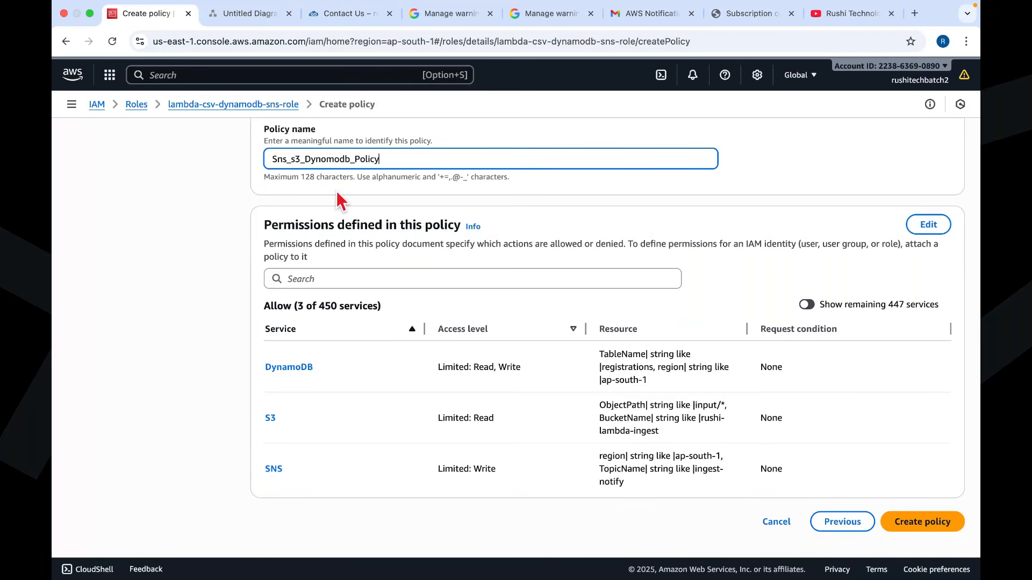
double_click(307, 162)
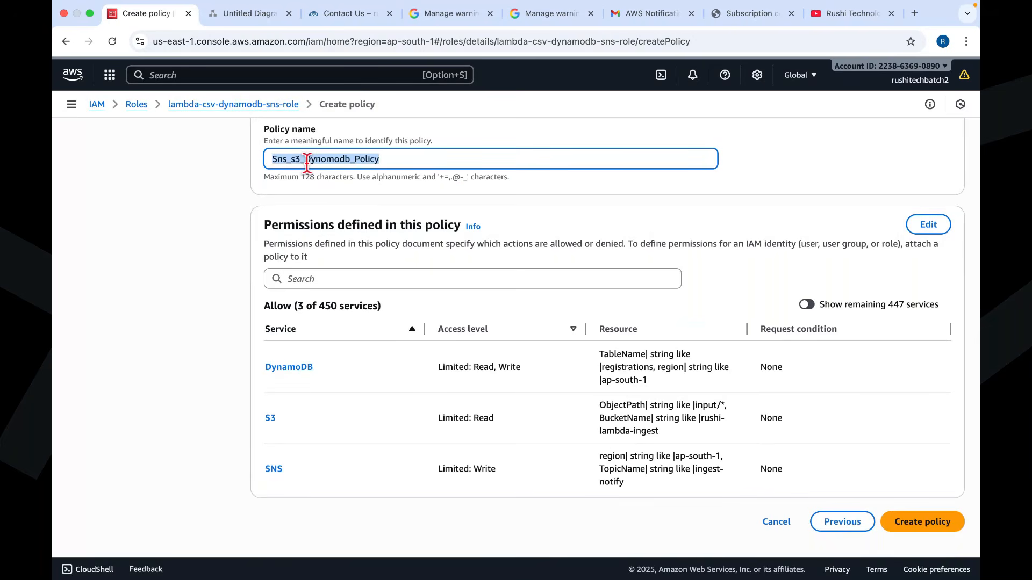
key(Return)
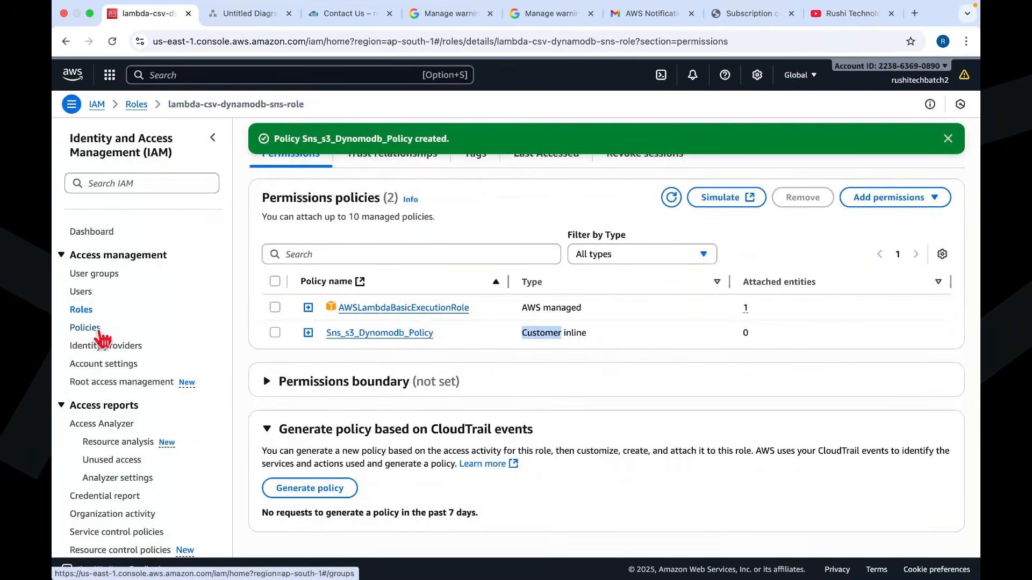
click(95, 331)
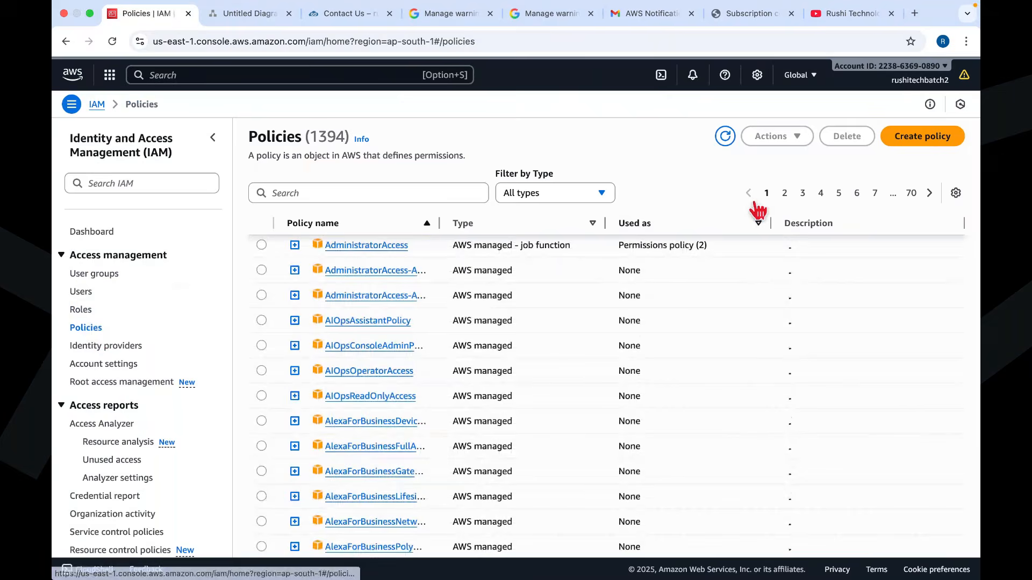
Start a new policy with the pasted JSON, then discard the draft and return to Policies
click(912, 143)
click(798, 207)
click(467, 338)
key(super+a)
key(super+v)
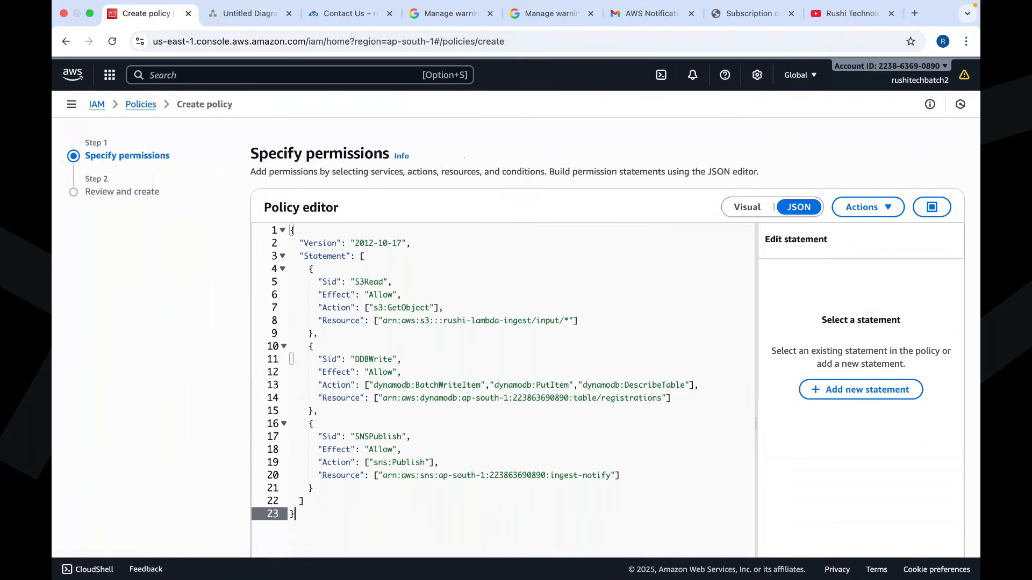
scroll(504, 347, down, 5)
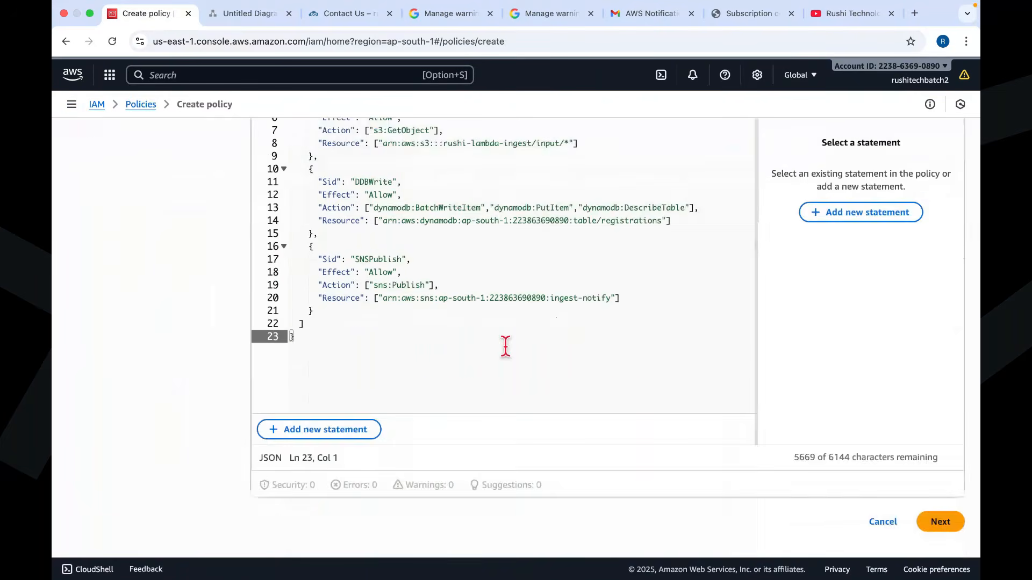
scroll(504, 348, up, 6)
click(129, 106)
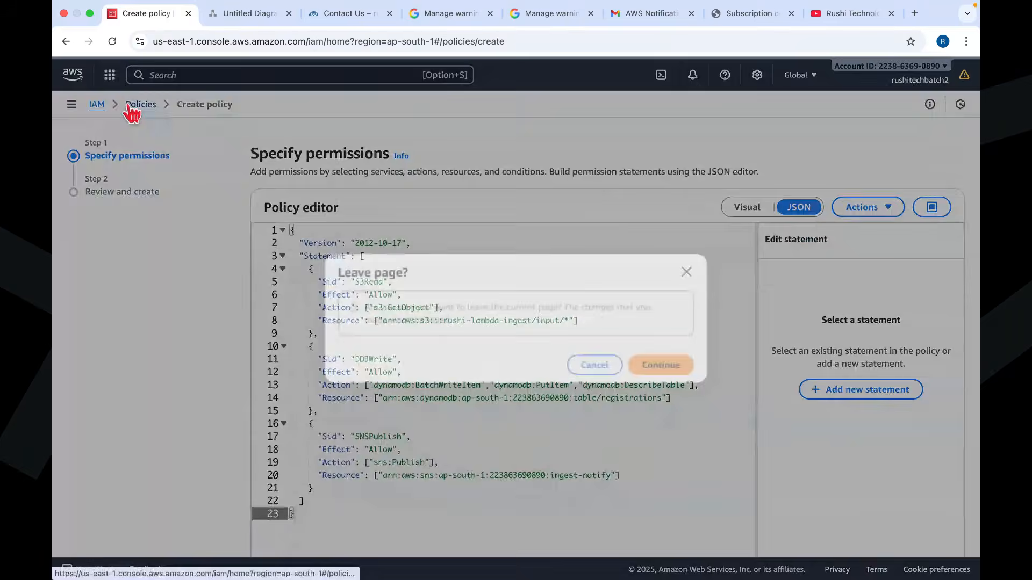
click(663, 374)
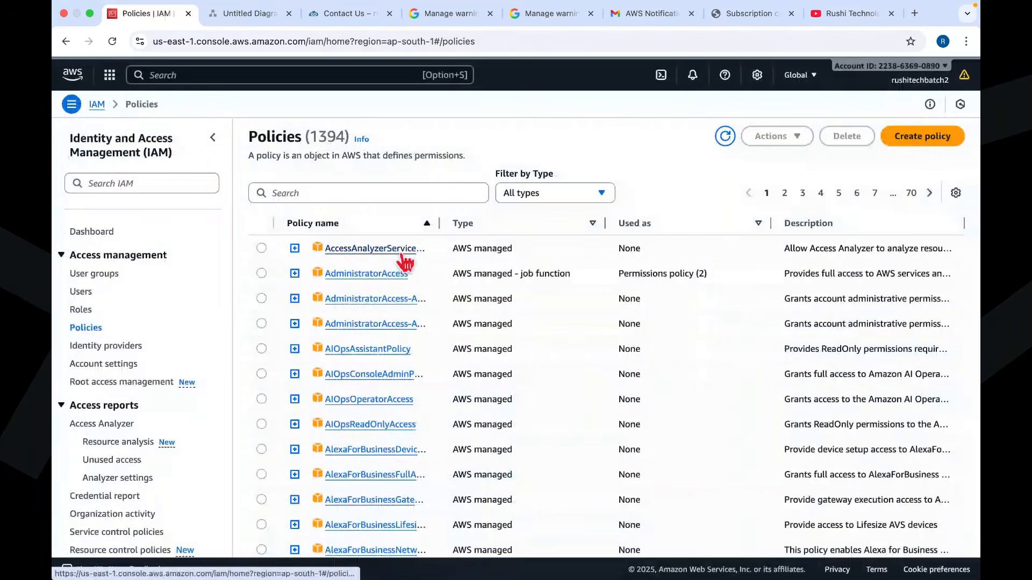
Open lambda-csv-dynamodb-sns-role and expand Sns_s3_Dynomodb_Policy to review its statements
click(80, 309)
scroll(357, 230, down, 10)
scroll(351, 386, up, 1)
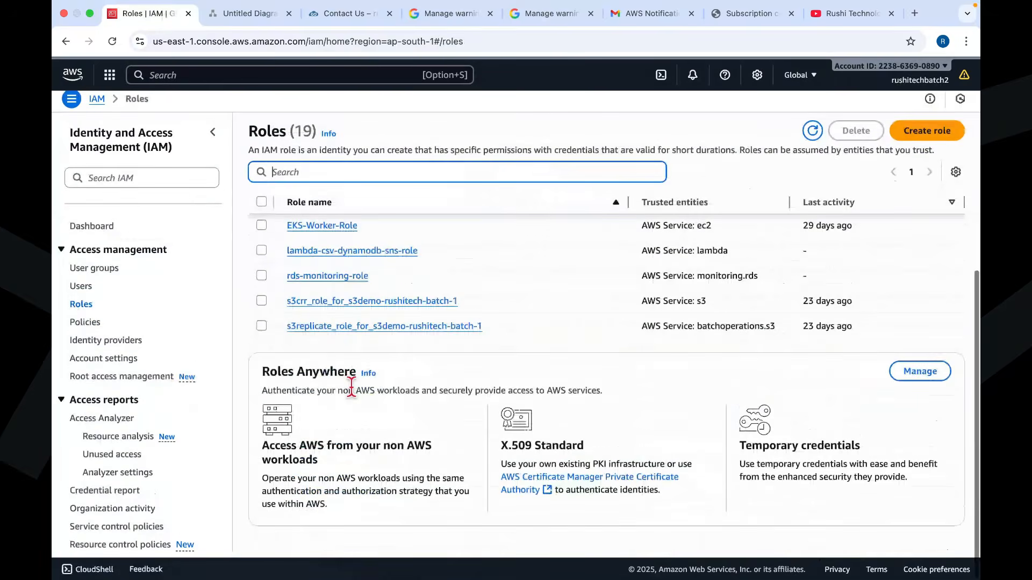
scroll(351, 386, up, 1)
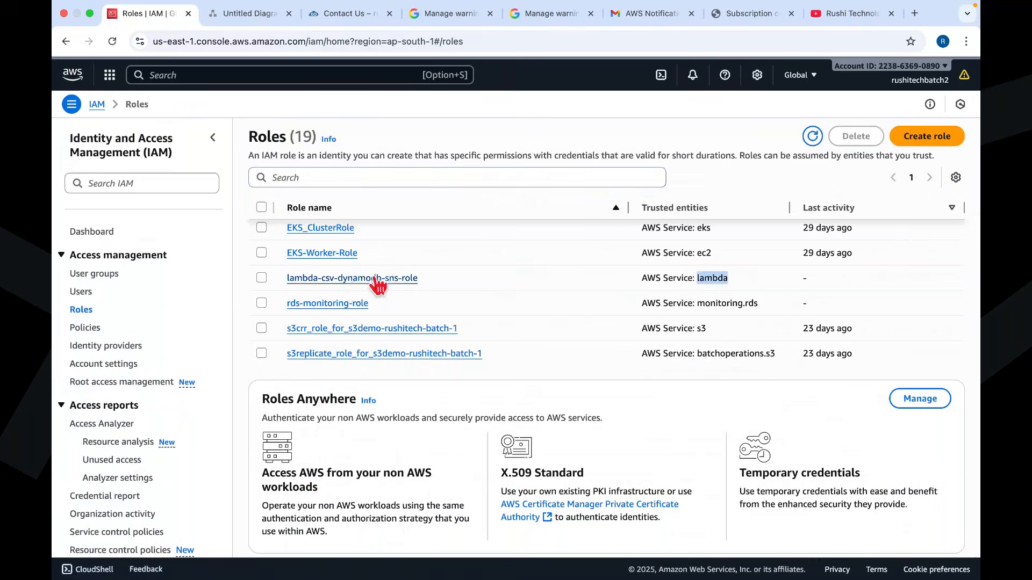
click(378, 278)
scroll(452, 346, down, 5)
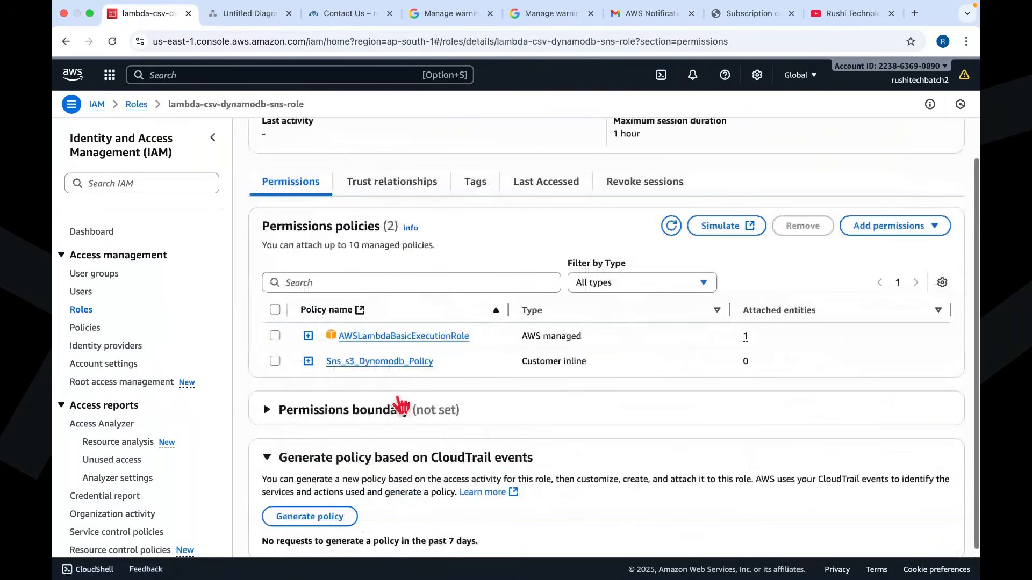
click(308, 361)
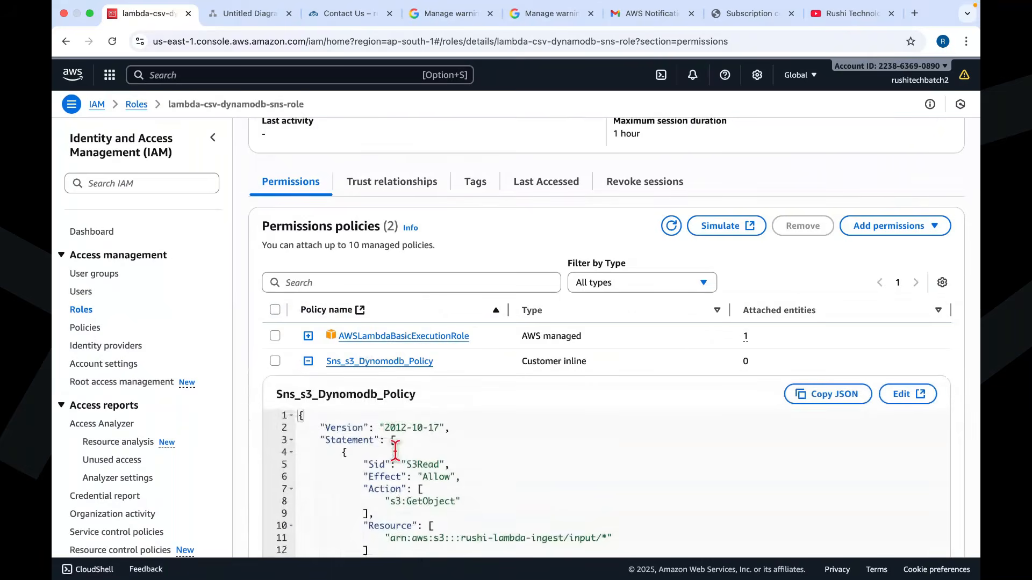
scroll(395, 451, down, 1)
scroll(454, 472, down, 3)
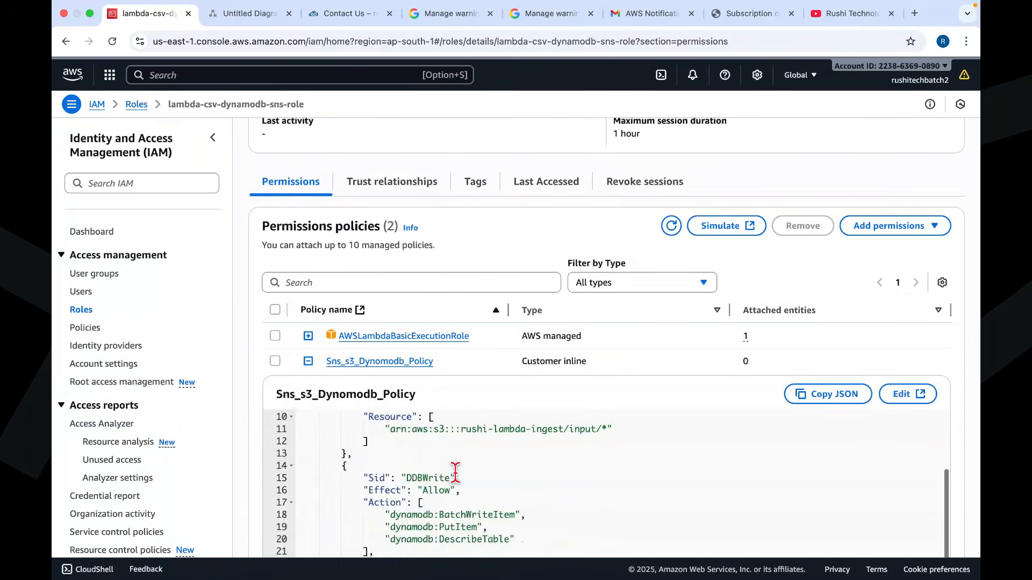
scroll(455, 472, down, 2)
scroll(455, 471, up, 5)
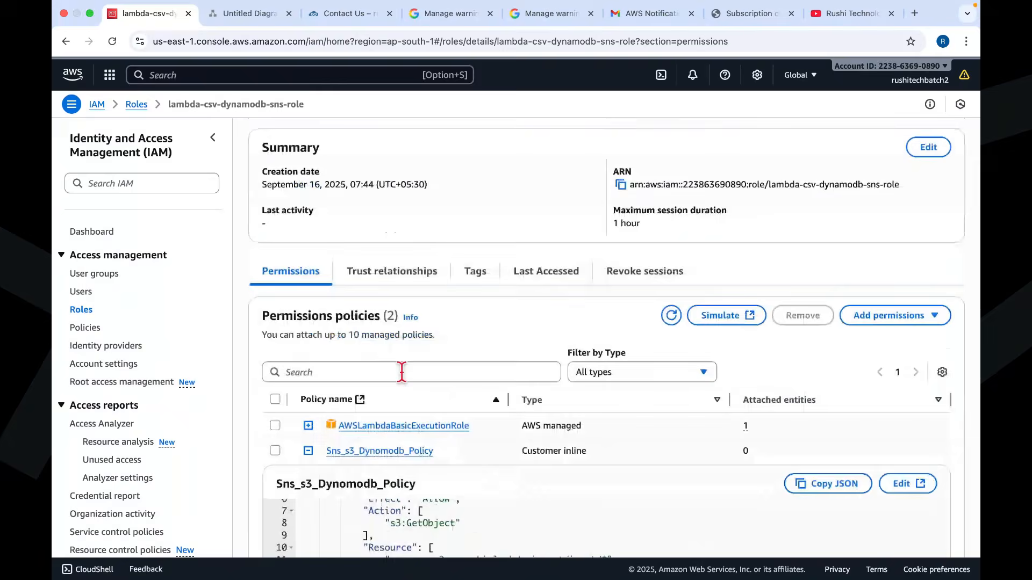
key(super+Tab)
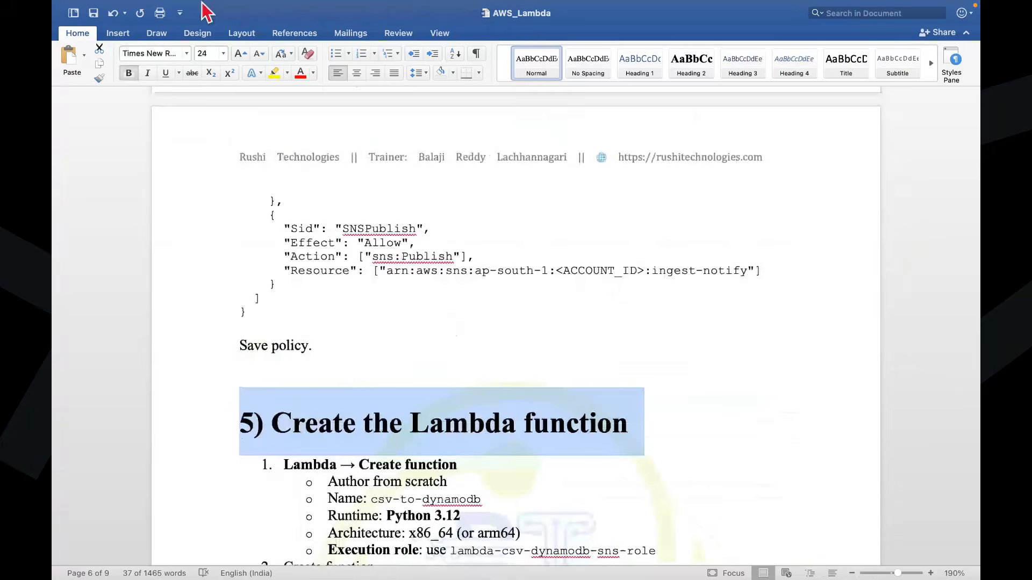
Read section 5, Create the Lambda function, in the AWS_Lambda notes, then return to the browser
mouse_move(205, 12)
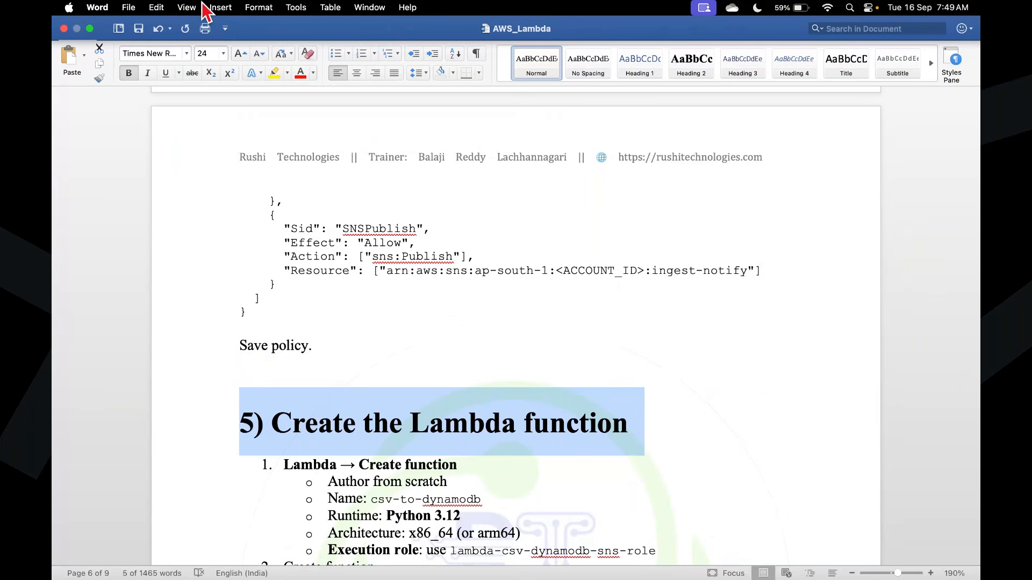
key(super+Tab)
key(super+Tab)
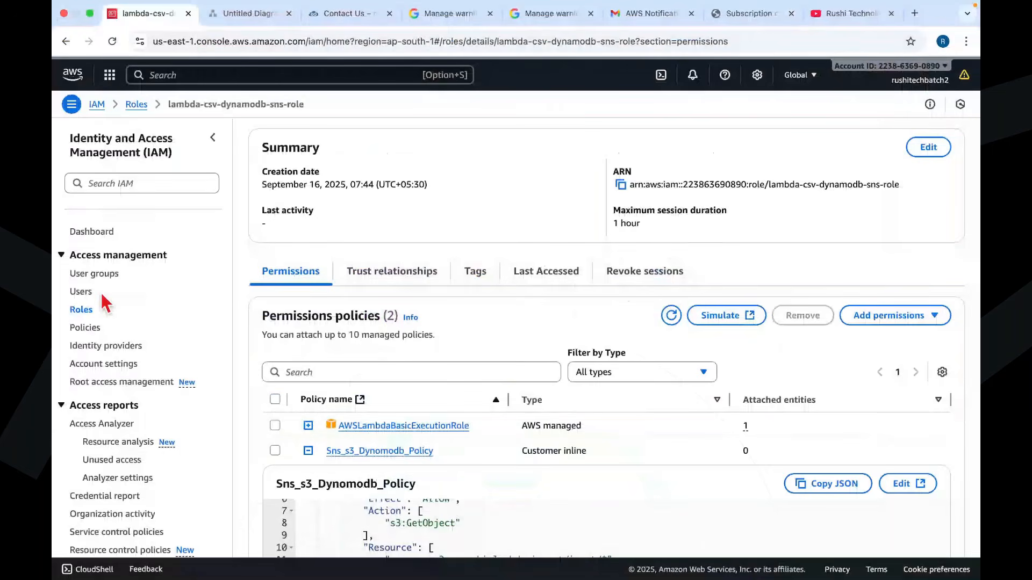
Search the console for Lambda and open the Lambda service
key(alt+s)
text(Lambda)
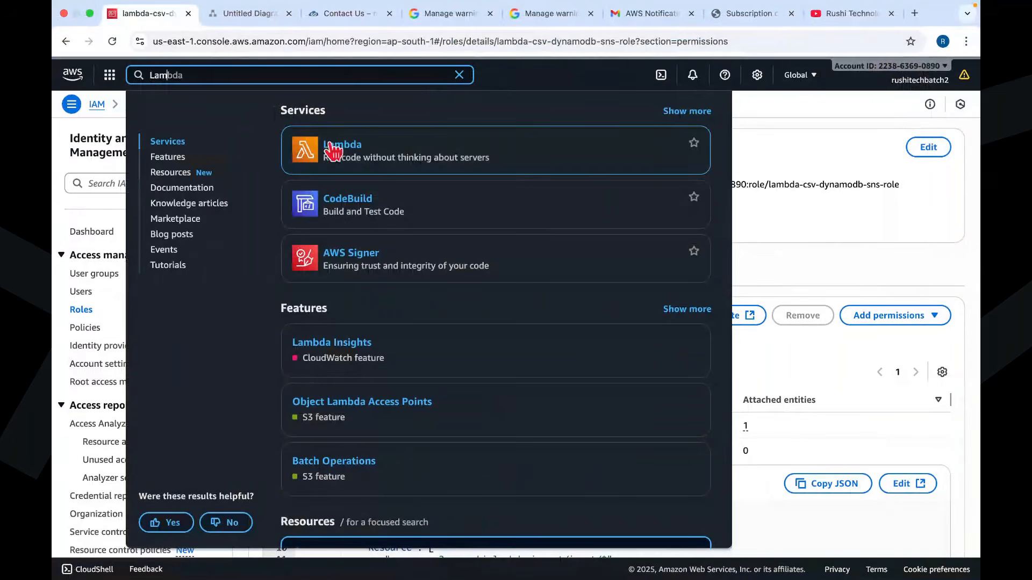
triple_click(352, 159)
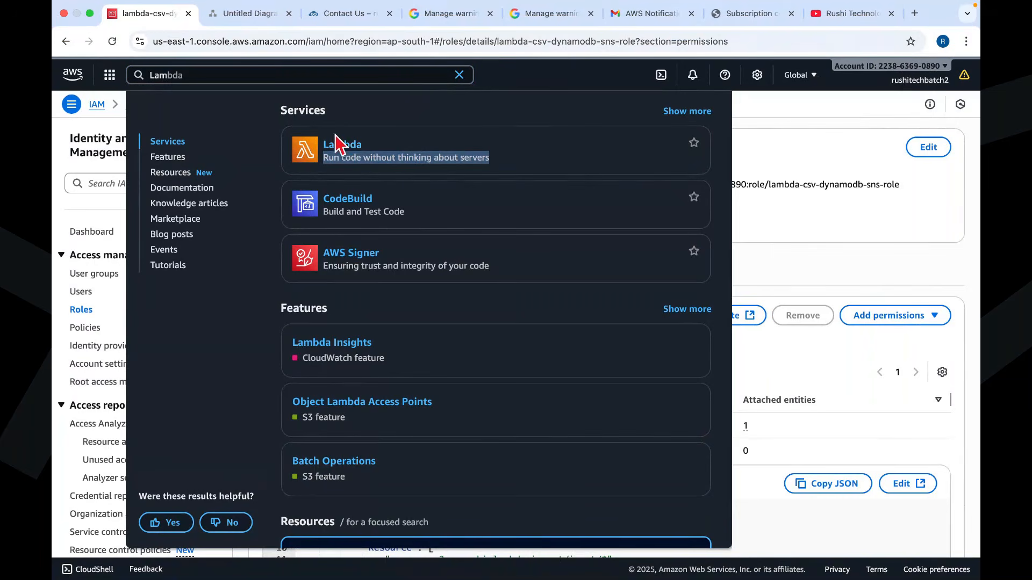
click(339, 150)
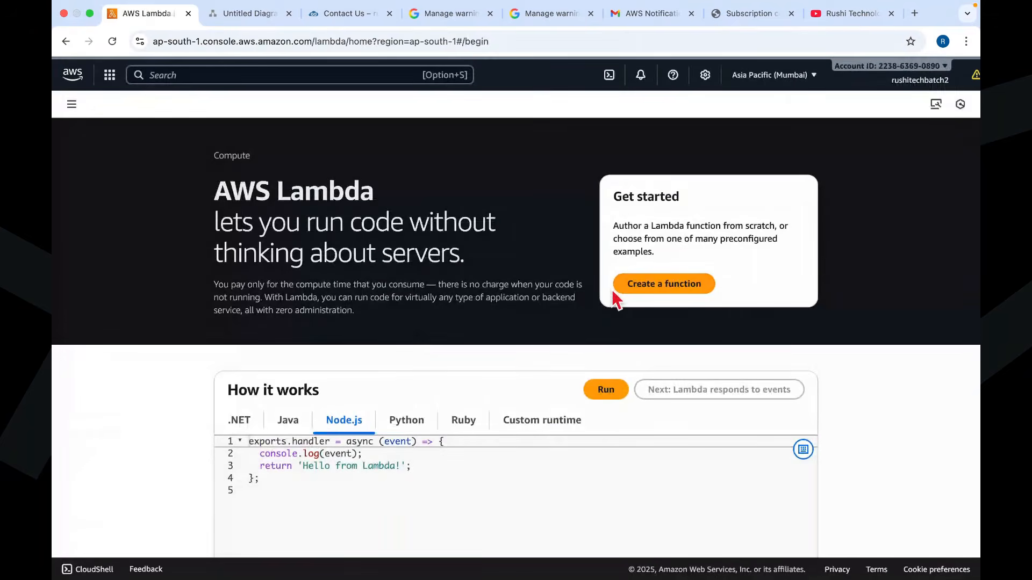
View the Python sample handler and run it to see 'Hello from Lambda!'
scroll(615, 298, down, 3)
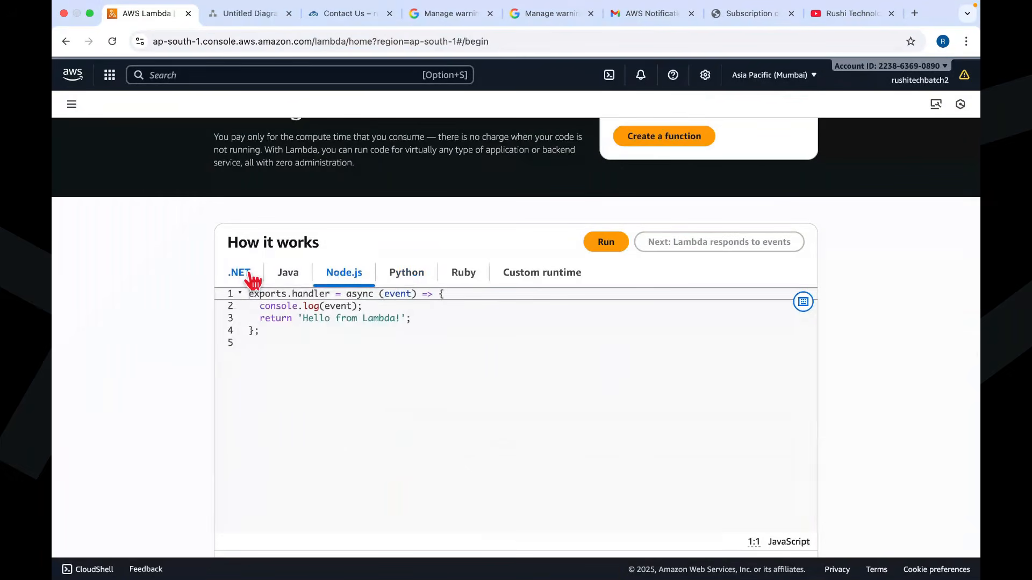
click(407, 277)
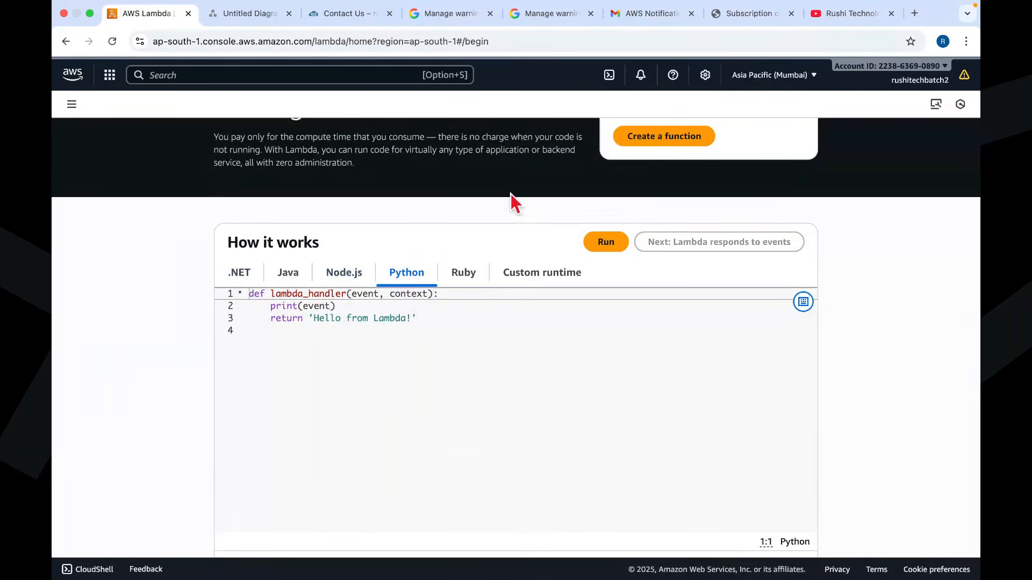
mouse_move(246, 337)
mouse_down()
mouse_move(455, 319)
mouse_move(291, 256)
mouse_move(244, 318)
mouse_up()
scroll(669, 153, up, 1)
scroll(672, 161, up, 1)
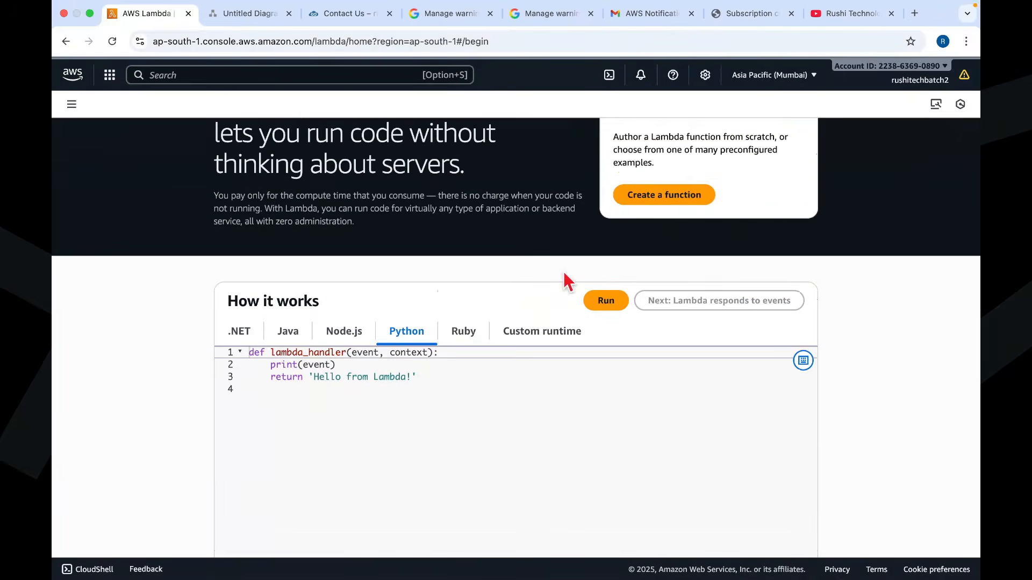
scroll(483, 284, down, 3)
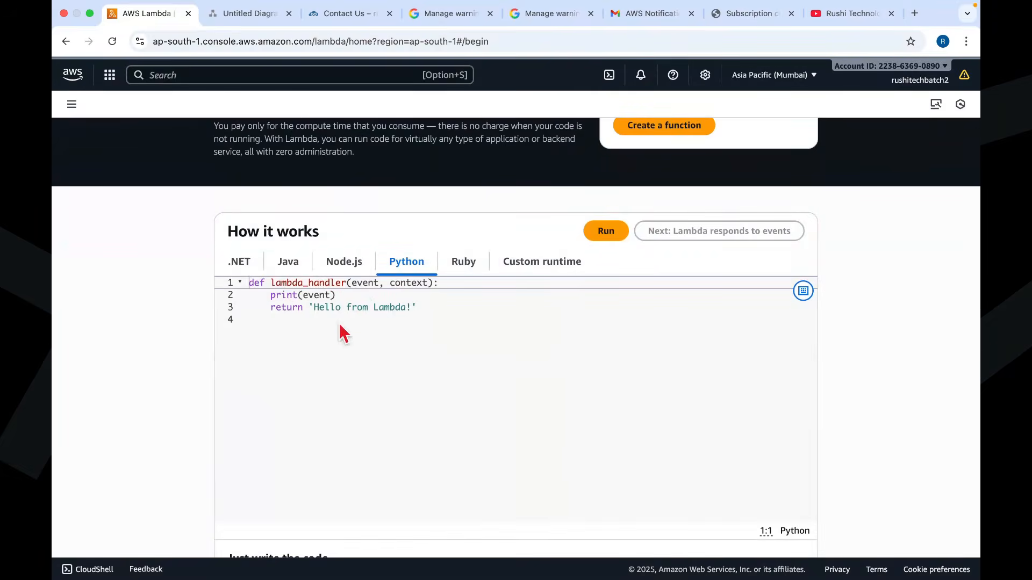
double_click(281, 278)
drag(270, 295, 381, 315)
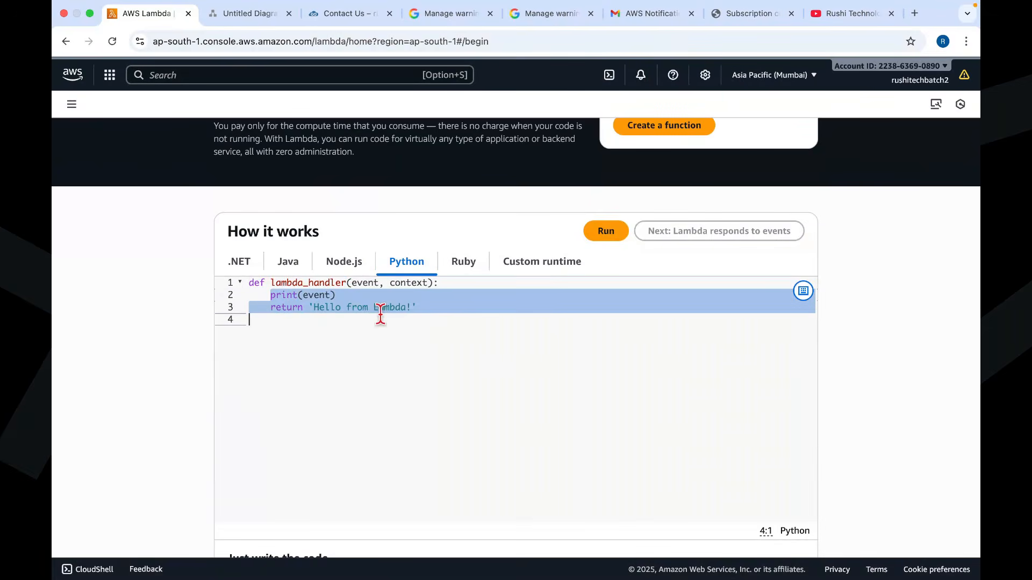
click(313, 307)
double_click(313, 308)
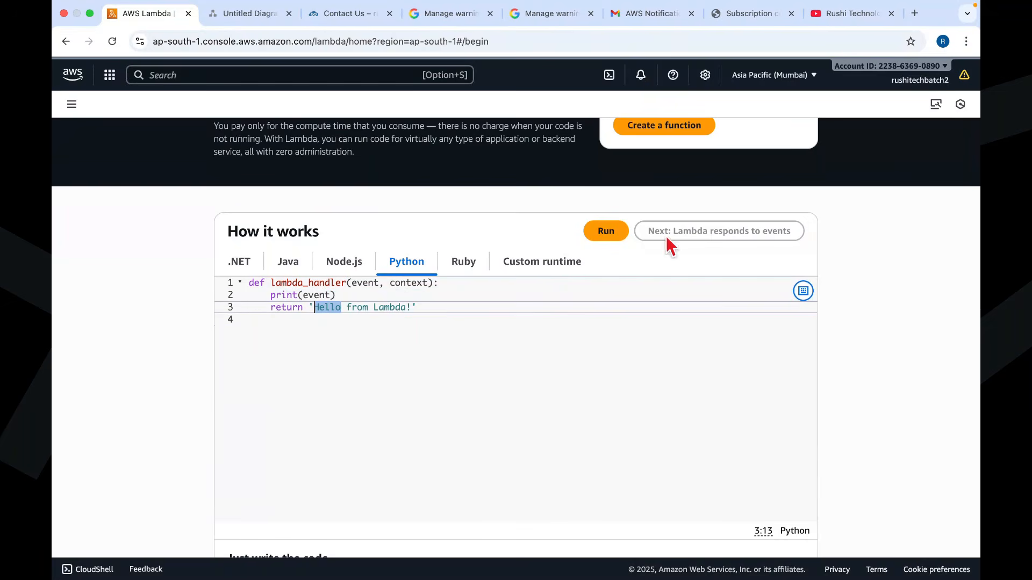
click(612, 234)
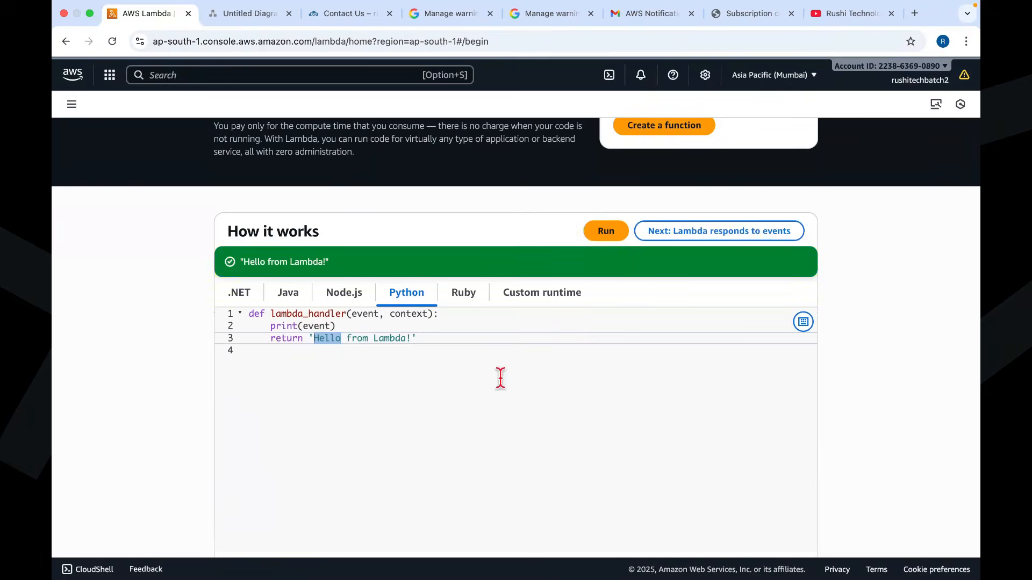
scroll(469, 392, down, 3)
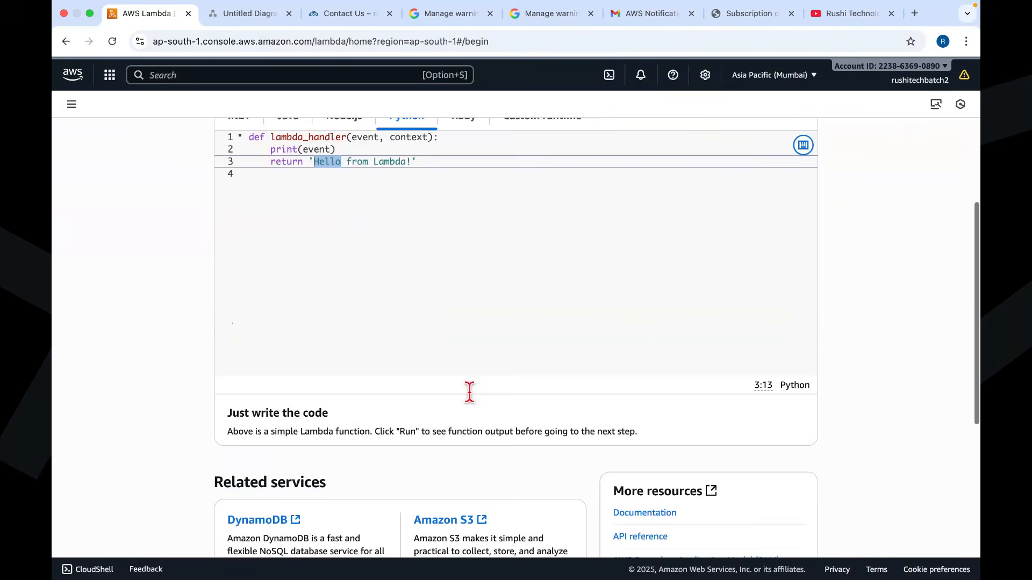
scroll(469, 393, down, 2)
scroll(470, 392, up, 1)
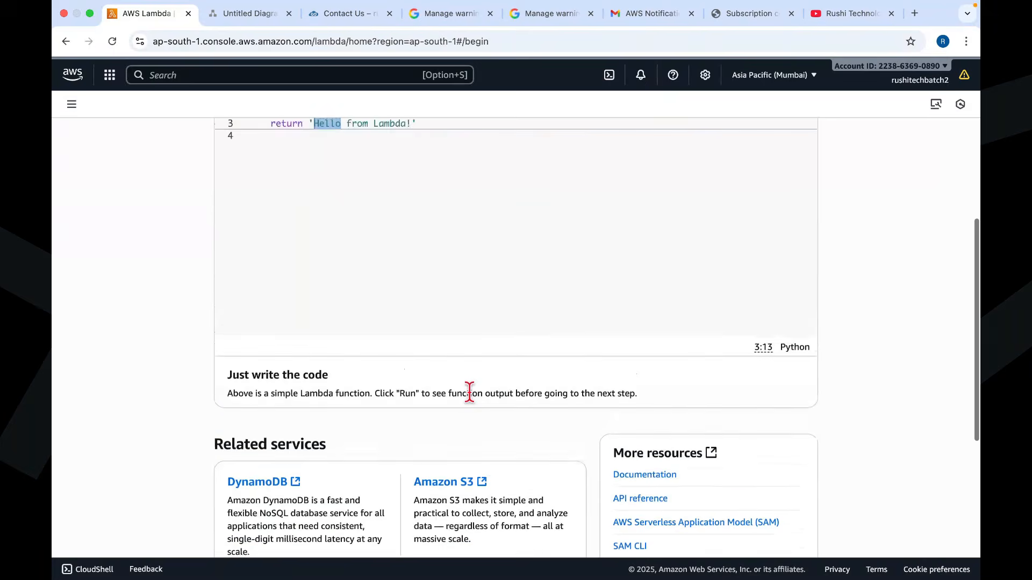
scroll(469, 392, up, 2)
triple_click(299, 166)
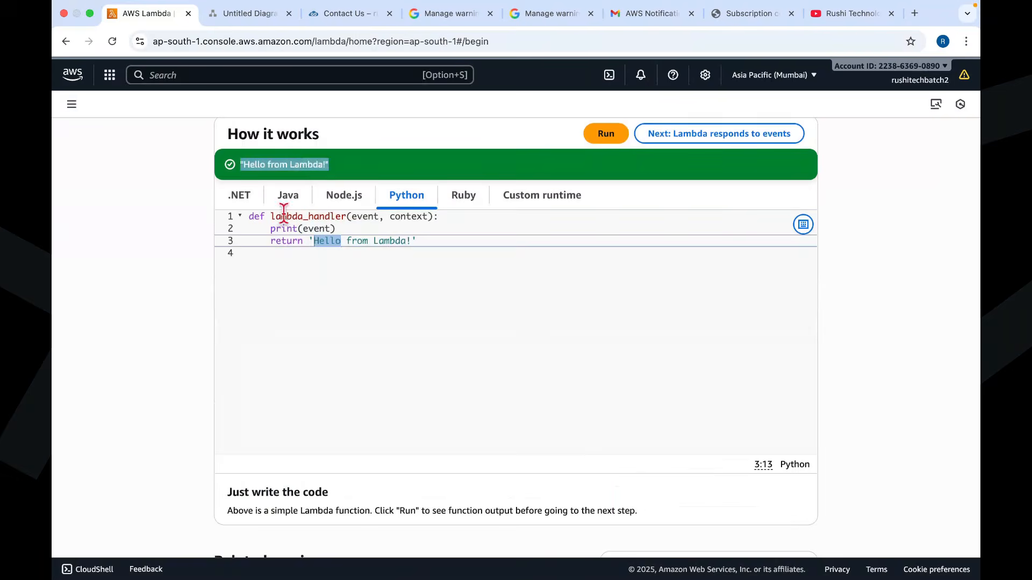
Look over the Java version of the sample handleRequest code
click(288, 196)
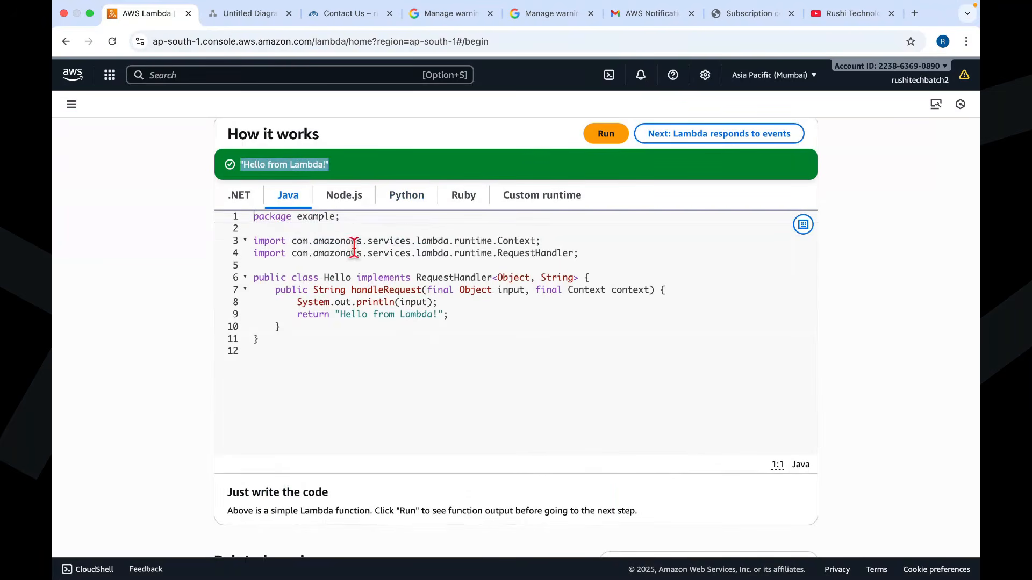
double_click(333, 240)
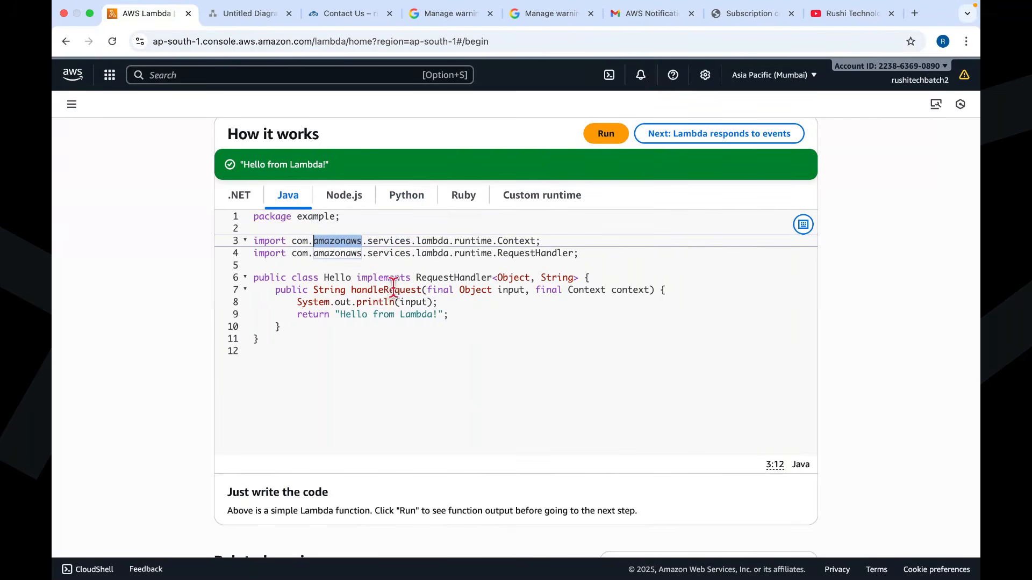
double_click(389, 290)
drag(289, 302, 341, 338)
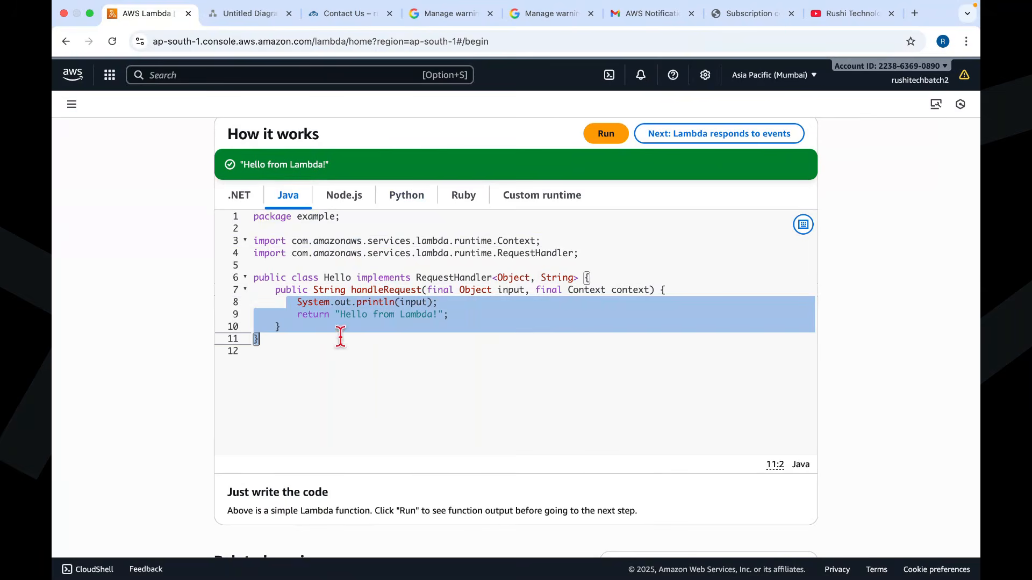
Switch back to the Python sample and select all of its code
click(406, 199)
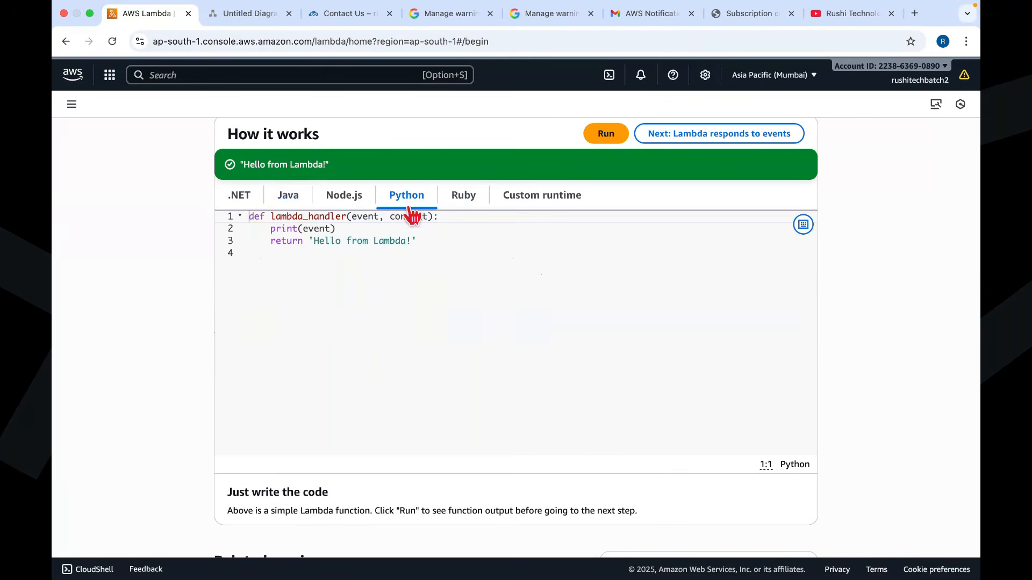
scroll(333, 269, up, 2)
click(306, 344)
key(super+a)
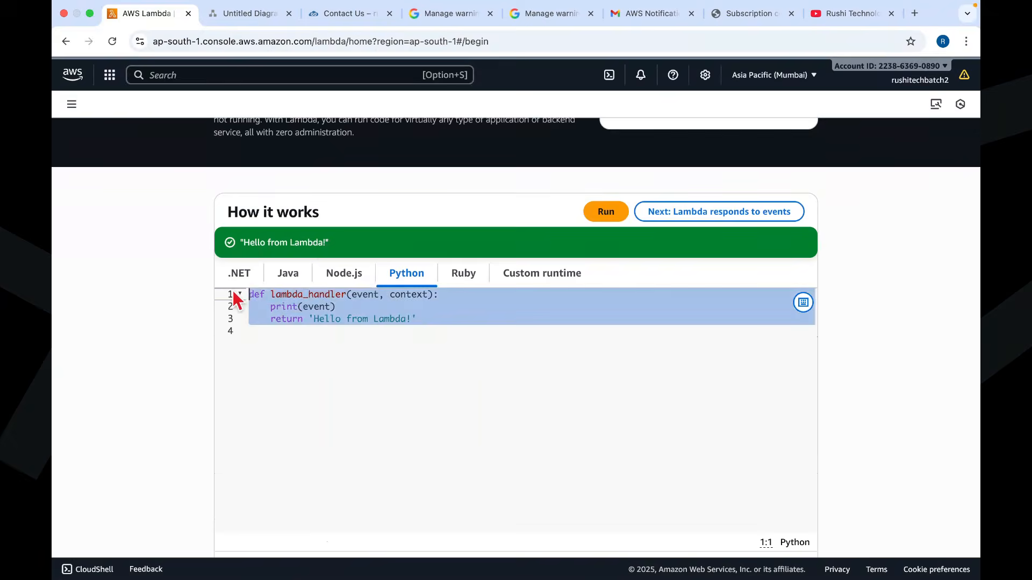
key(super+Tab)
key(super+Tab)
key(super+Tab)
key(super+Tab)
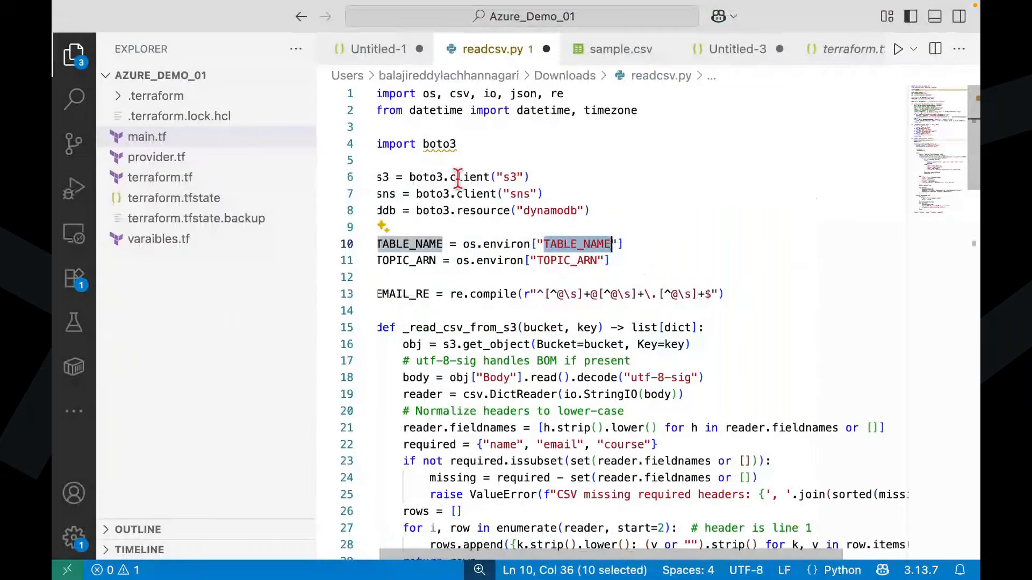
Scroll through readcsv.py in VS Code, then return to the Lambda page
scroll(457, 177, down, 2)
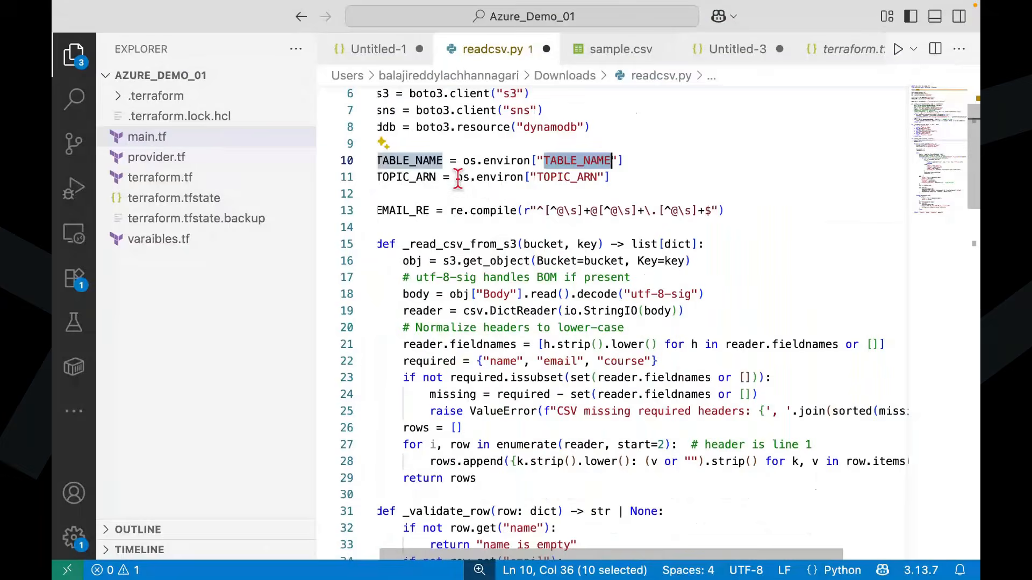
scroll(458, 178, up, 2)
scroll(458, 182, up, 1)
key(super+Tab)
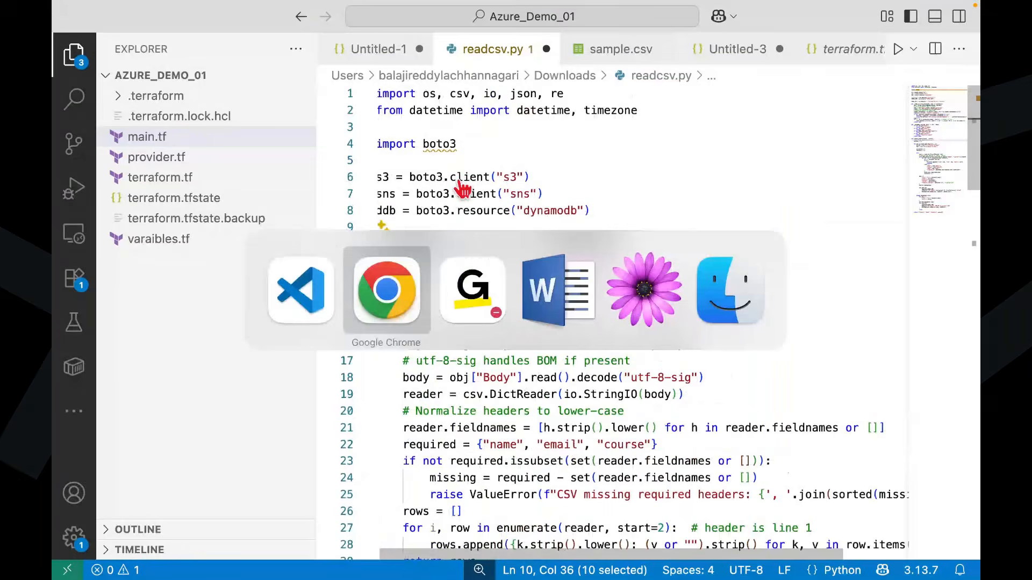
scroll(616, 251, up, 5)
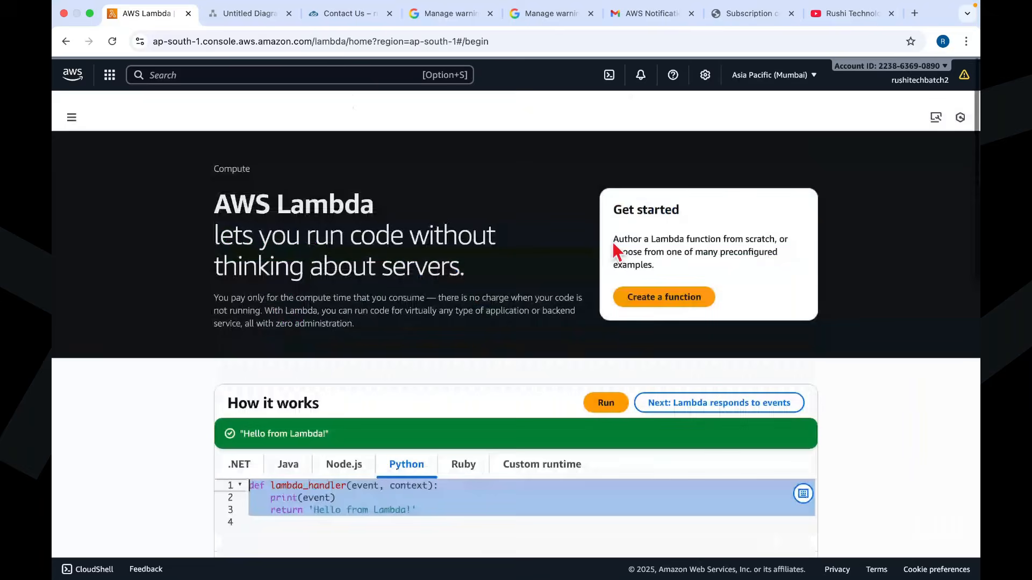
Start a new Lambda function and look up the csv-to-dynamodb name in the Word notes
click(657, 298)
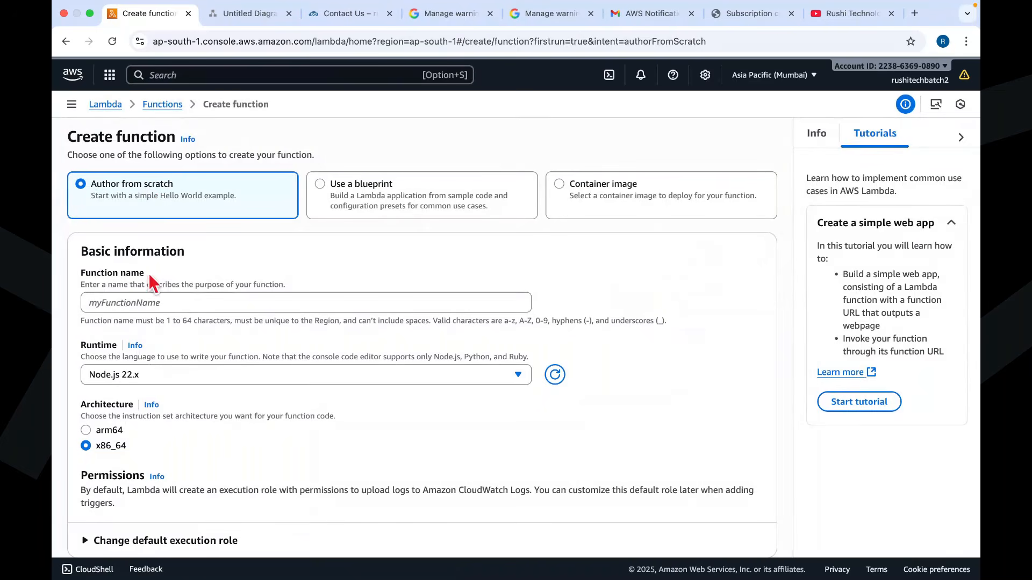
click(130, 303)
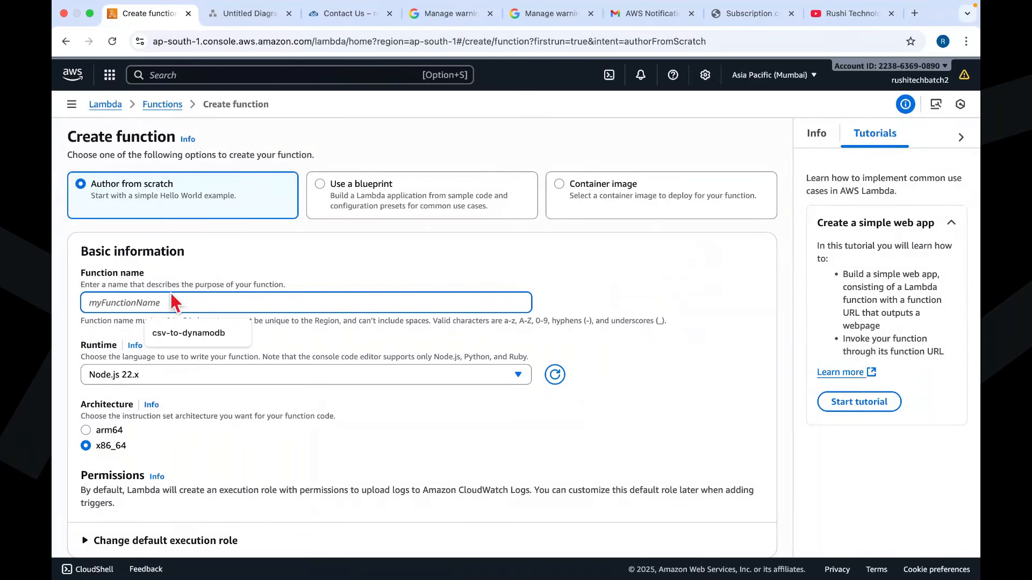
key(super+Tab)
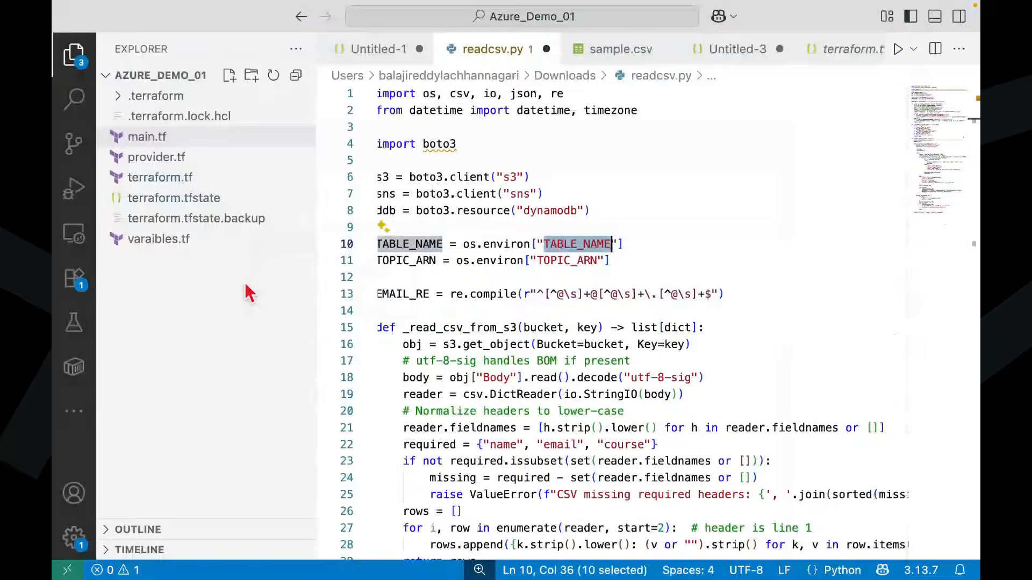
key(super+Tab)
key(super+Tab)
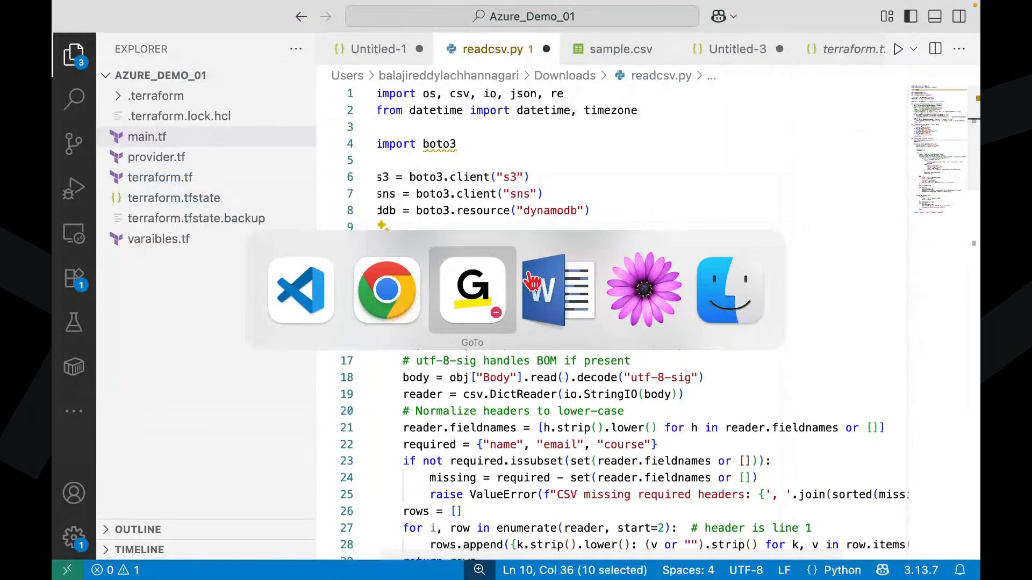
key(super+Tab)
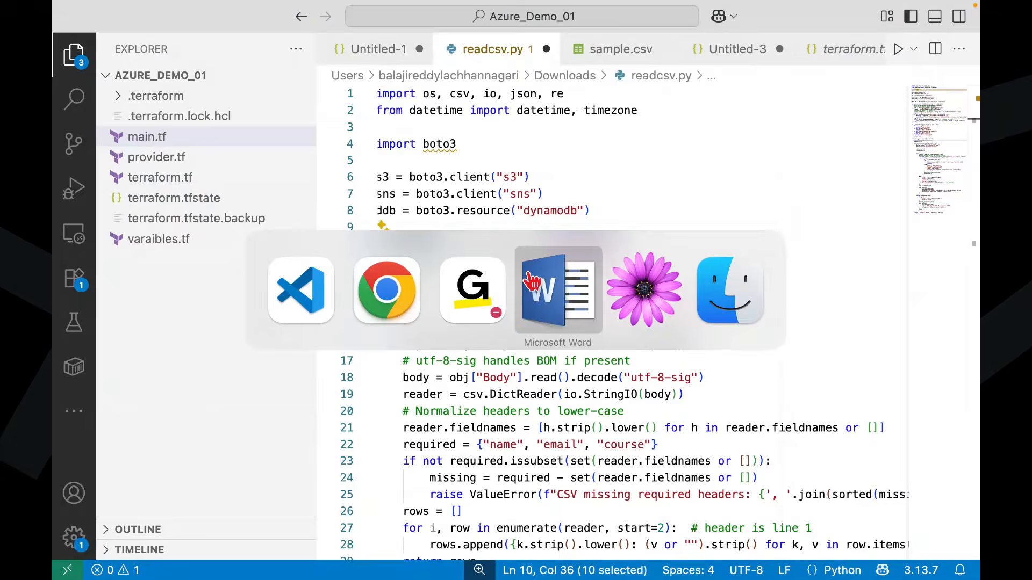
scroll(447, 350, down, 5)
drag(371, 325, 507, 325)
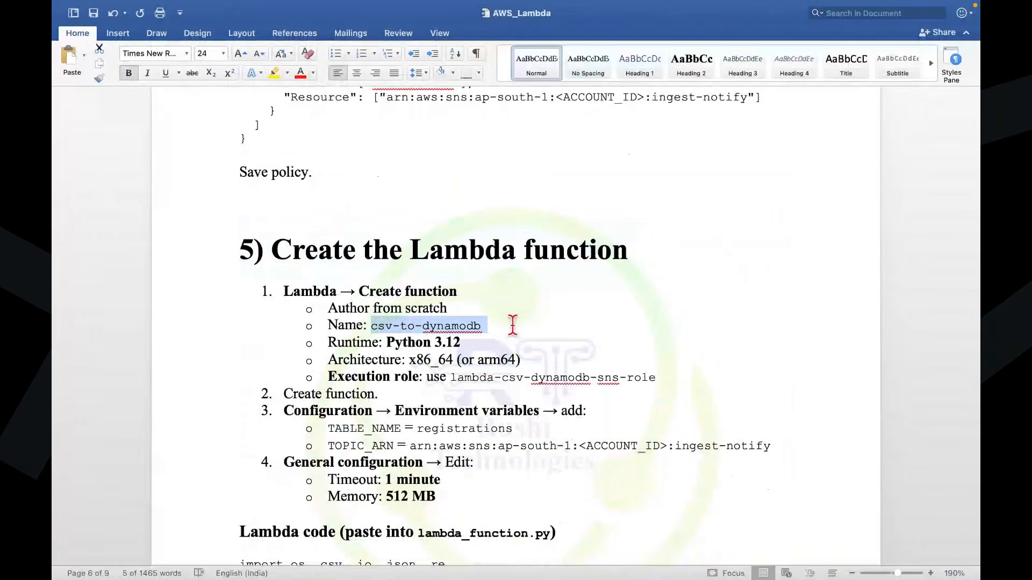
key(super+Tab)
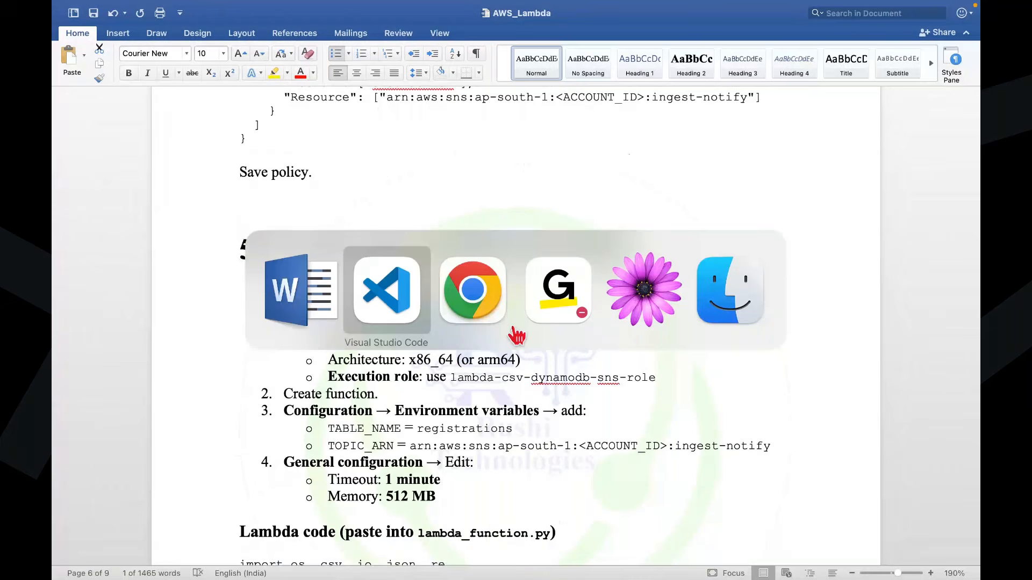
key(super+Tab)
scroll(210, 325, down, 1)
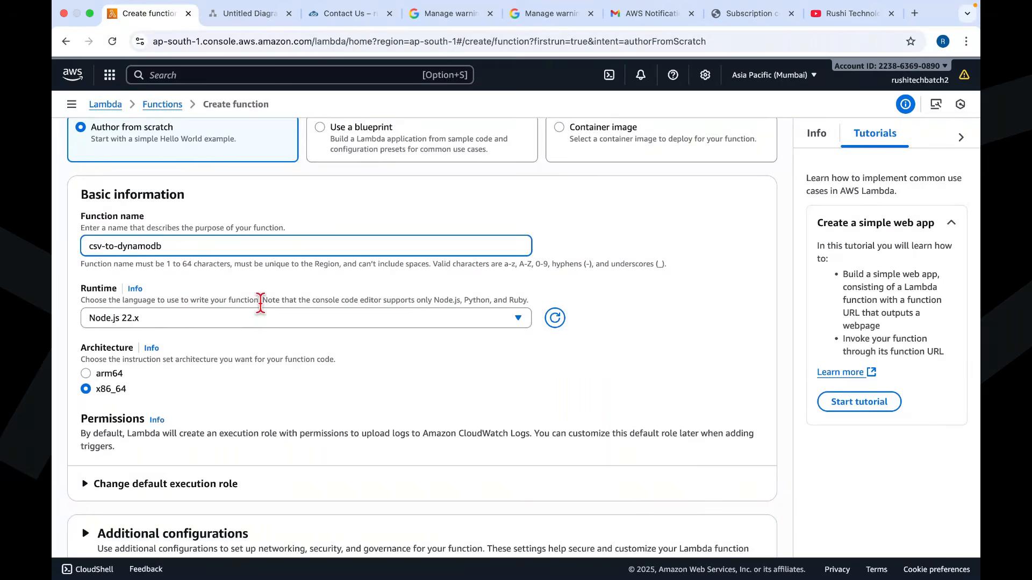
Pick Python 3.13 as the runtime and change the notes' runtime from 3.12 to 3.13
click(275, 317)
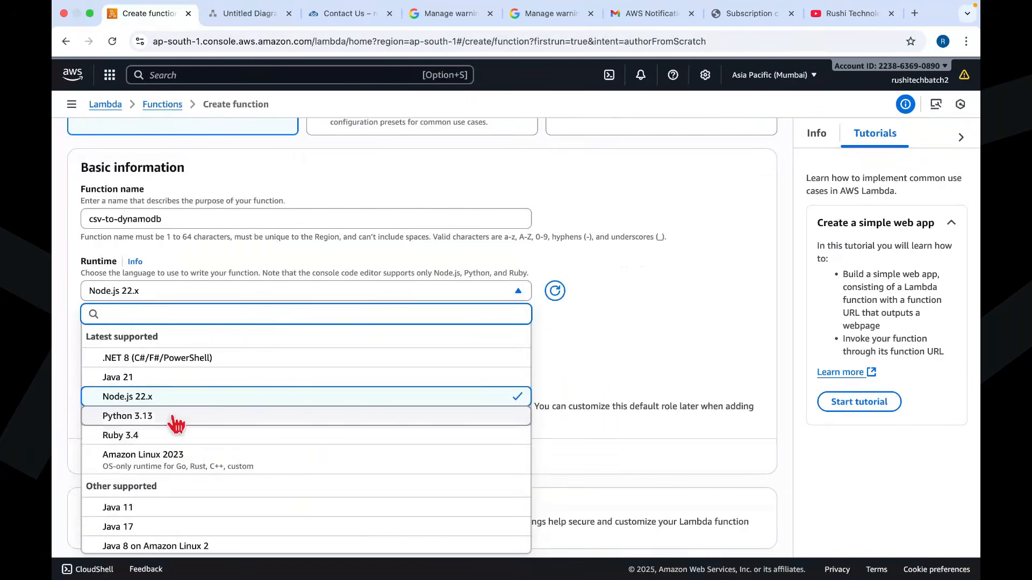
click(175, 417)
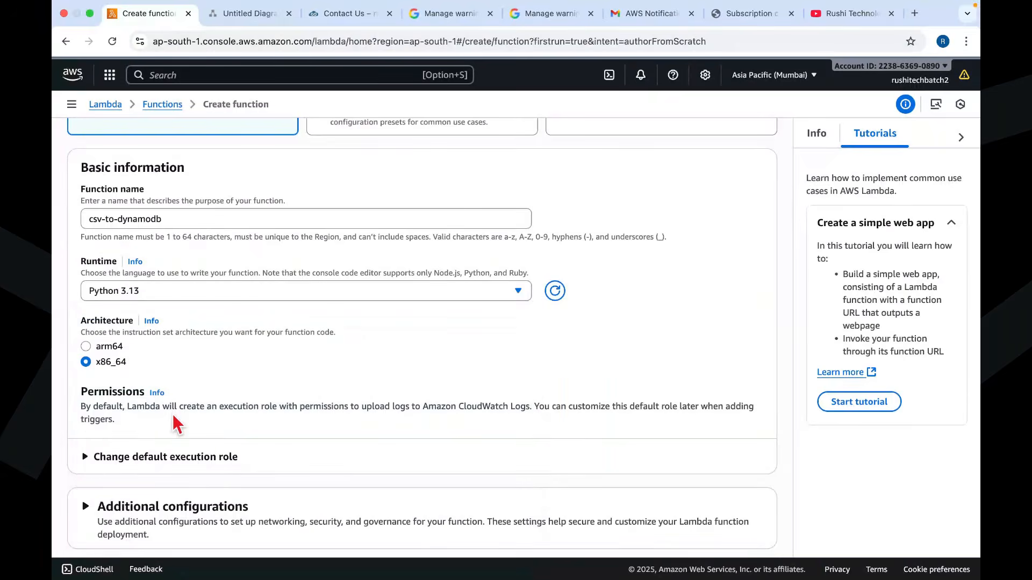
key(super+Tab)
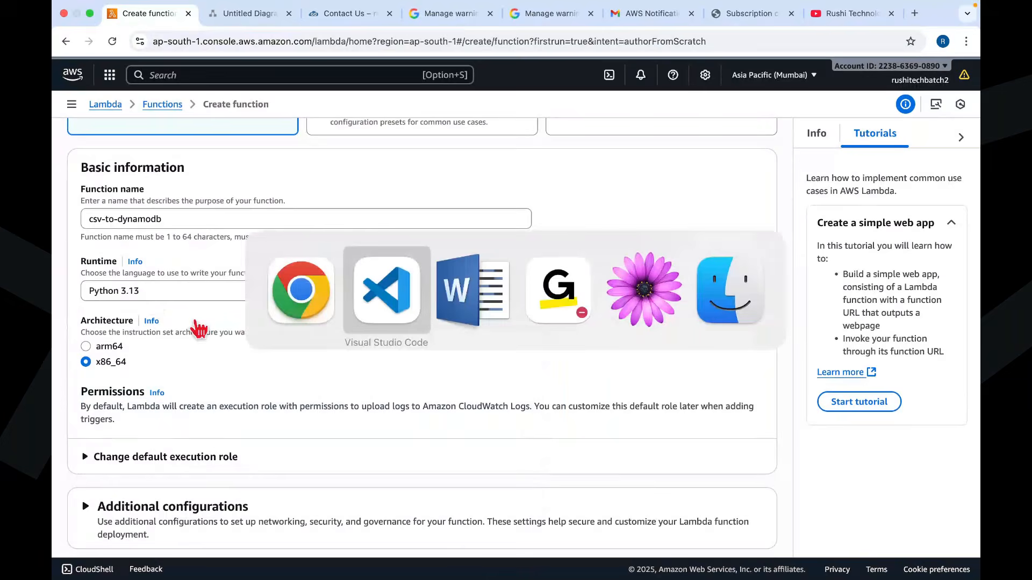
key(super+Tab)
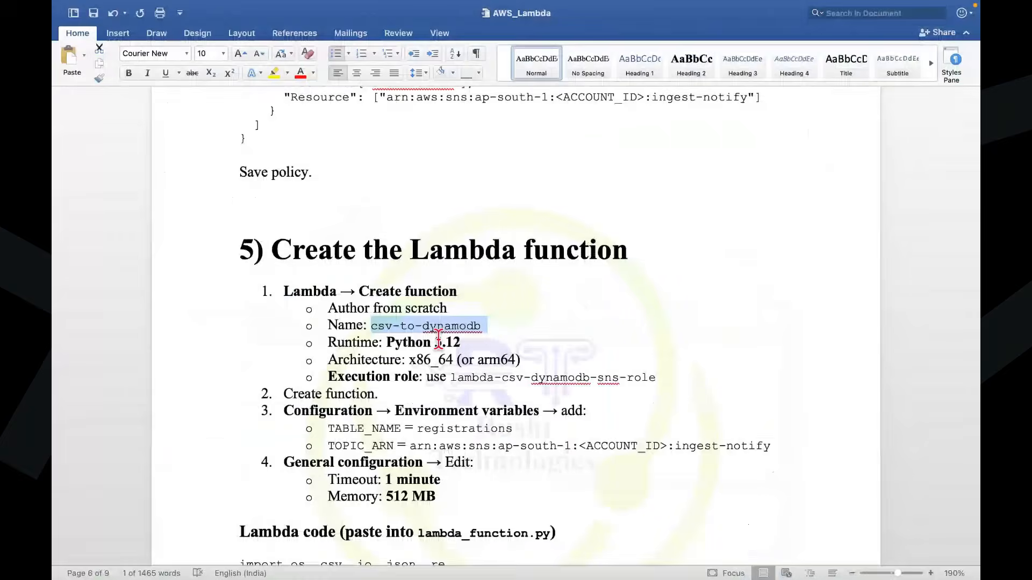
click(469, 338)
key(BackSpace)
text(3)
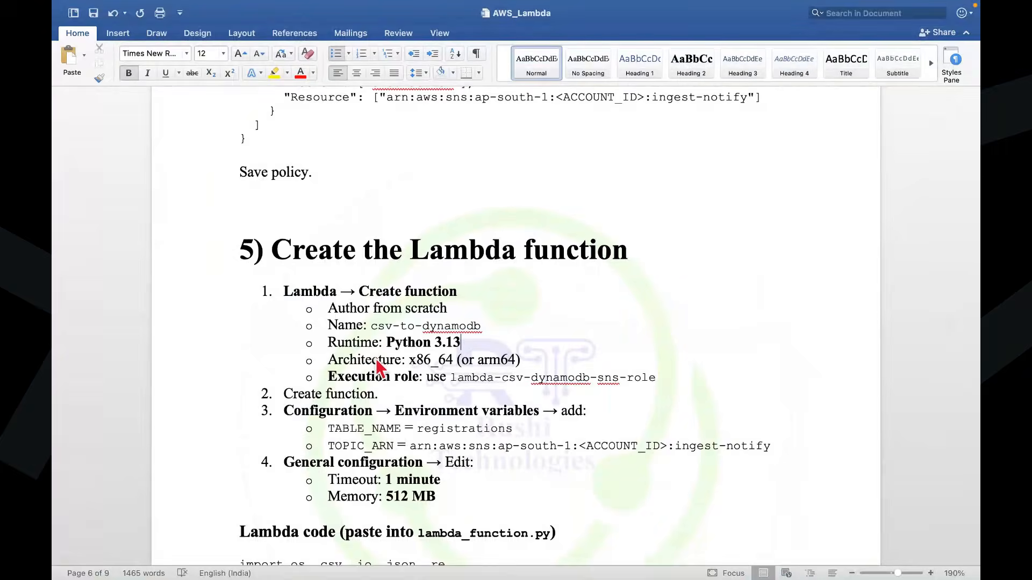
key(super+Tab)
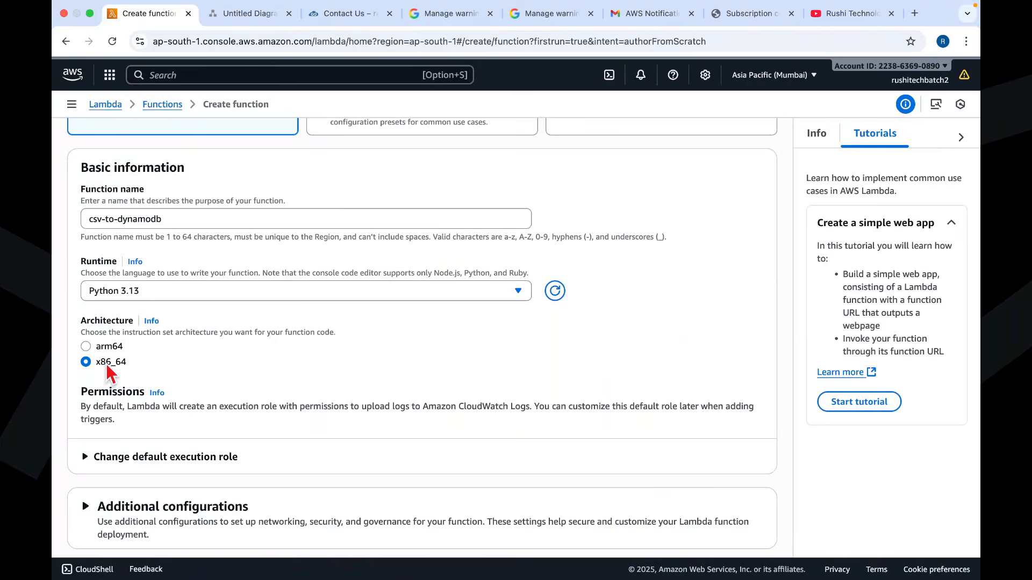
Set the execution role to the existing lambda-csv-dynamodb-sns-role
scroll(107, 369, down, 2)
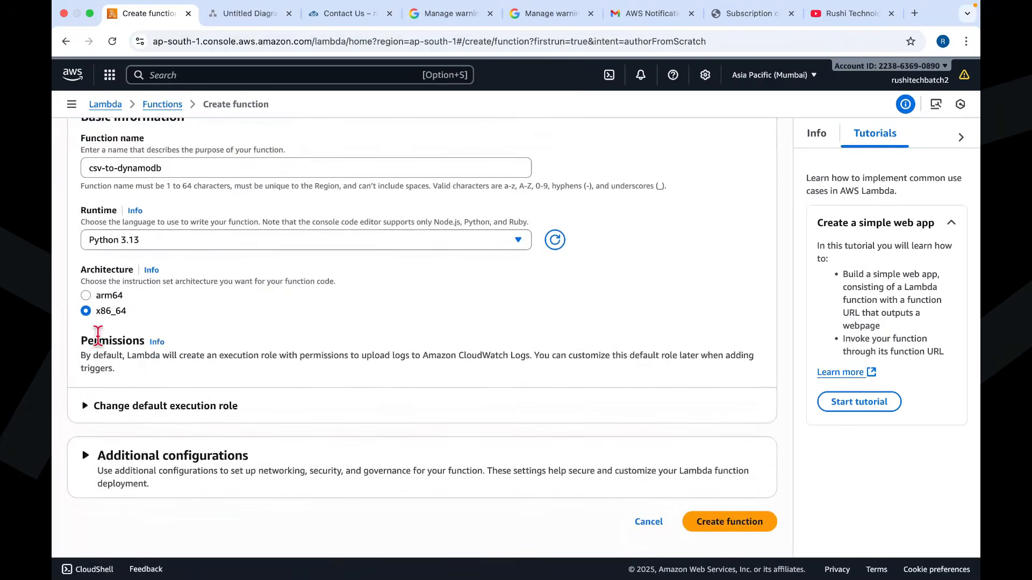
double_click(91, 363)
click(86, 406)
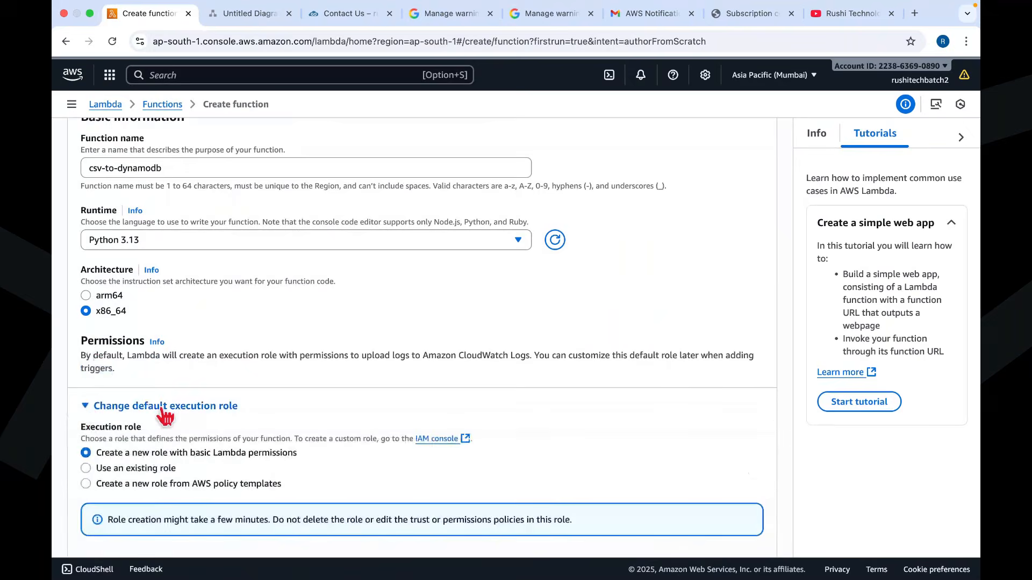
scroll(139, 427, down, 2)
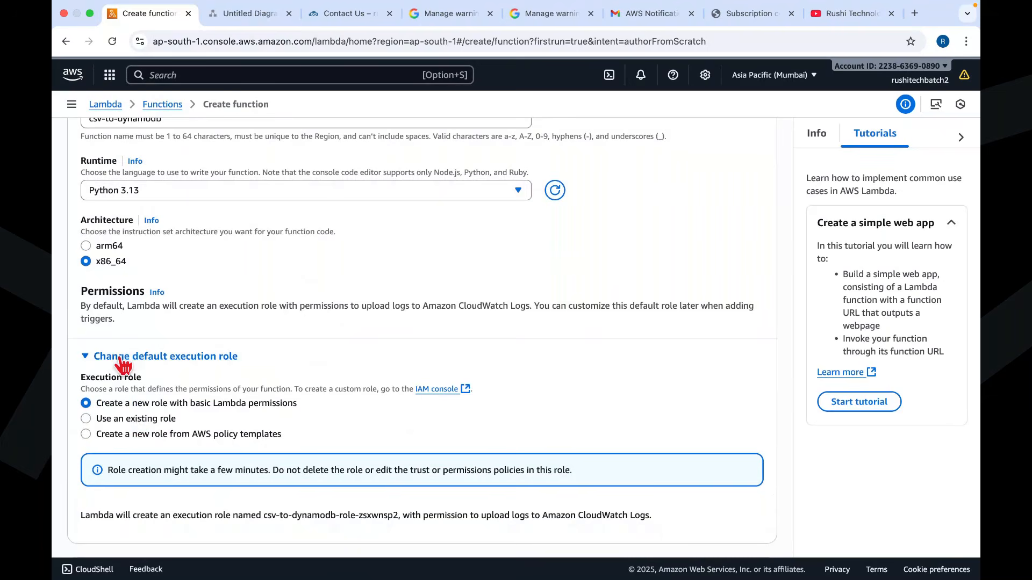
click(89, 419)
scroll(92, 417, down, 3)
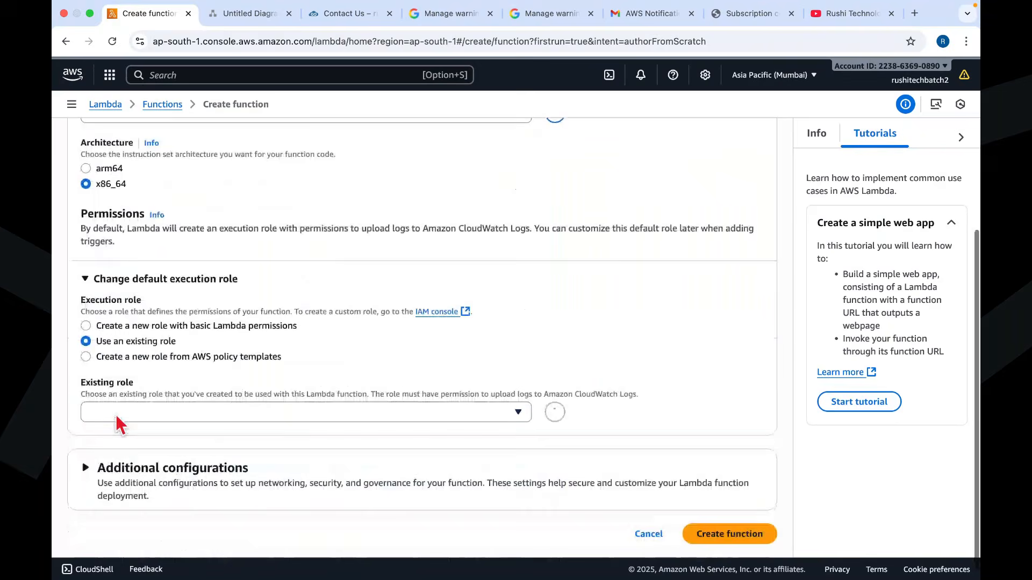
click(153, 412)
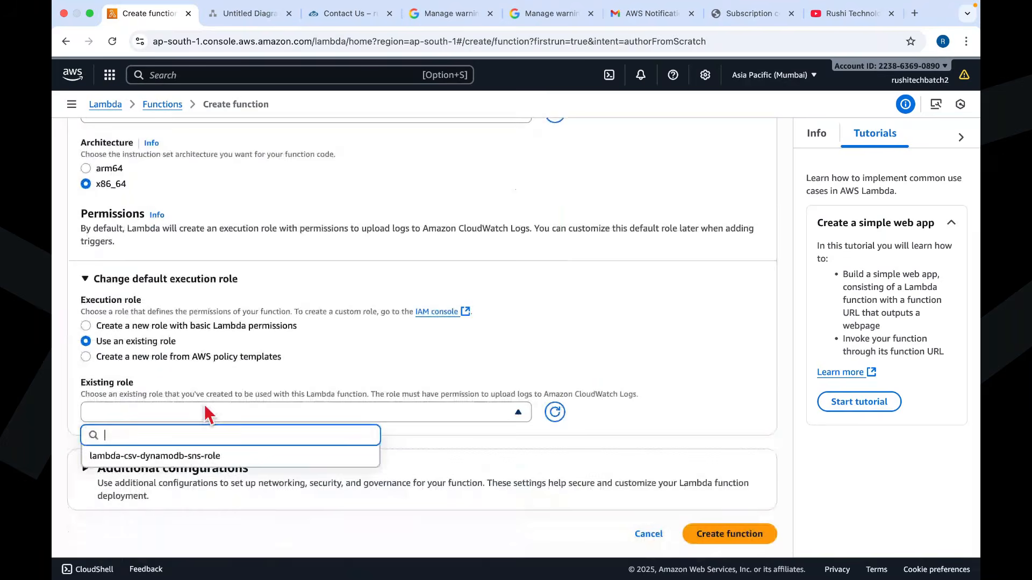
click(183, 456)
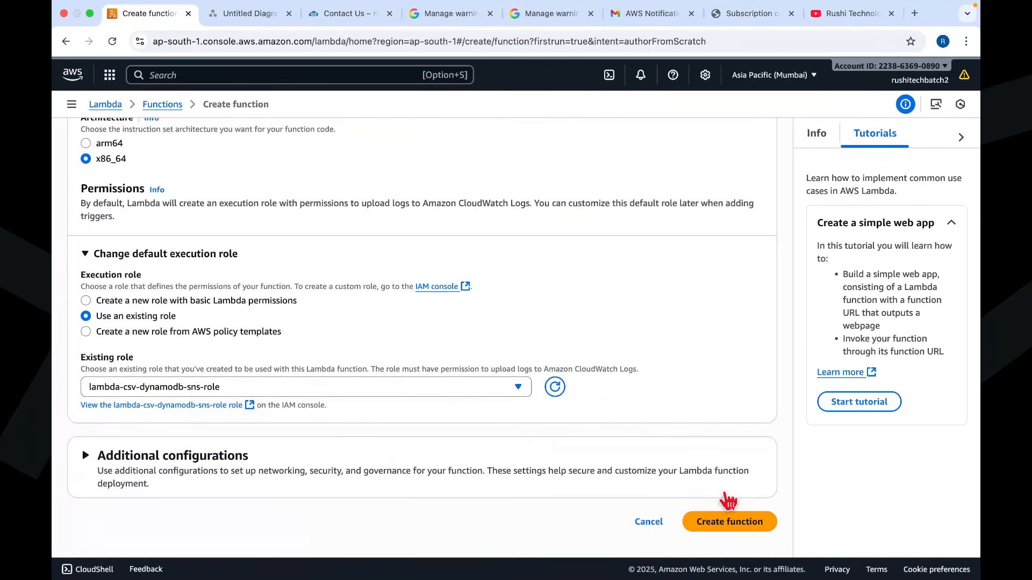
scroll(177, 330, up, 2)
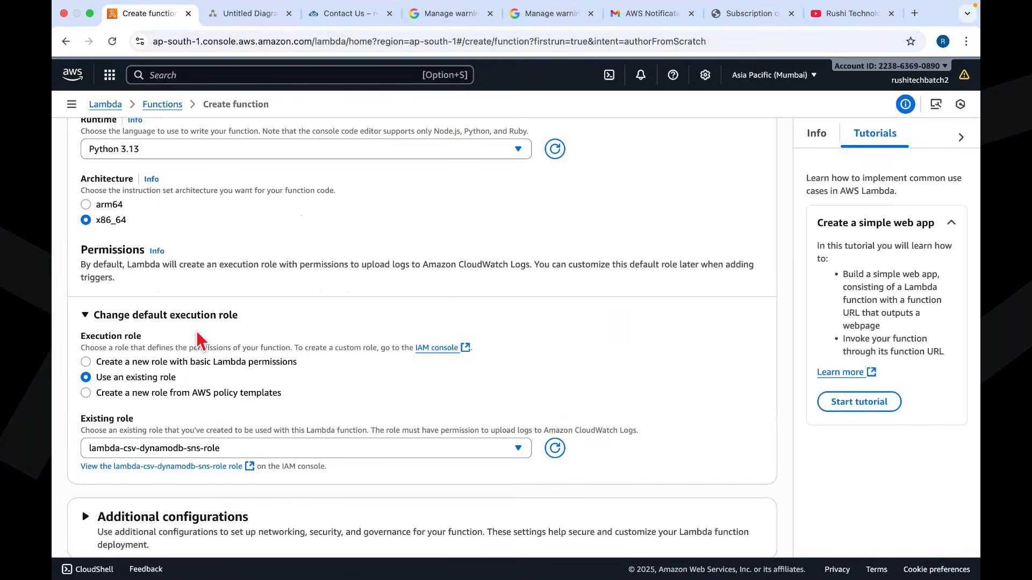
scroll(199, 338, down, 2)
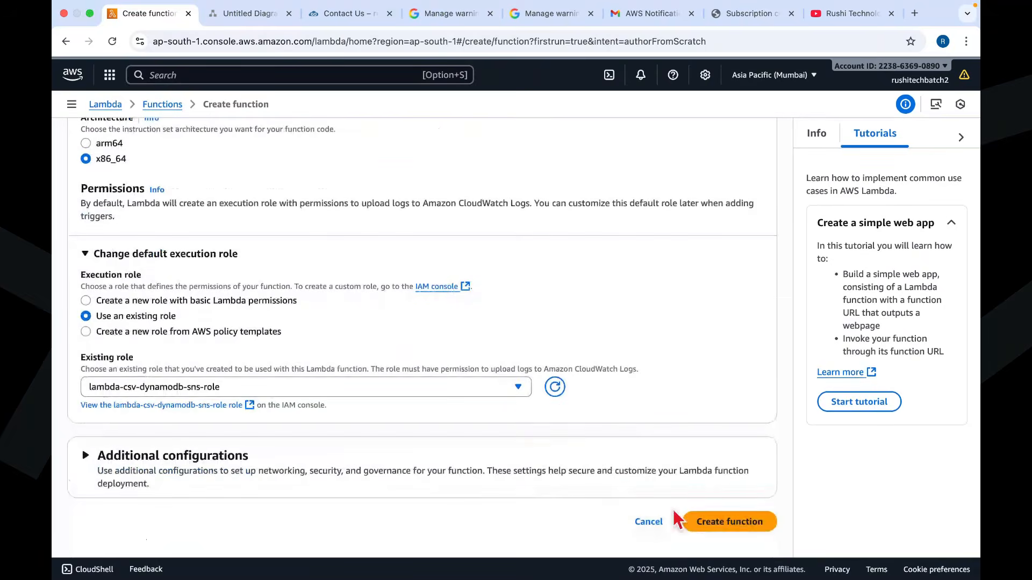
Check the guide's Author from scratch, csv-to-dynamodb, Python 3.13 and role settings, then create the function
key(super+Tab)
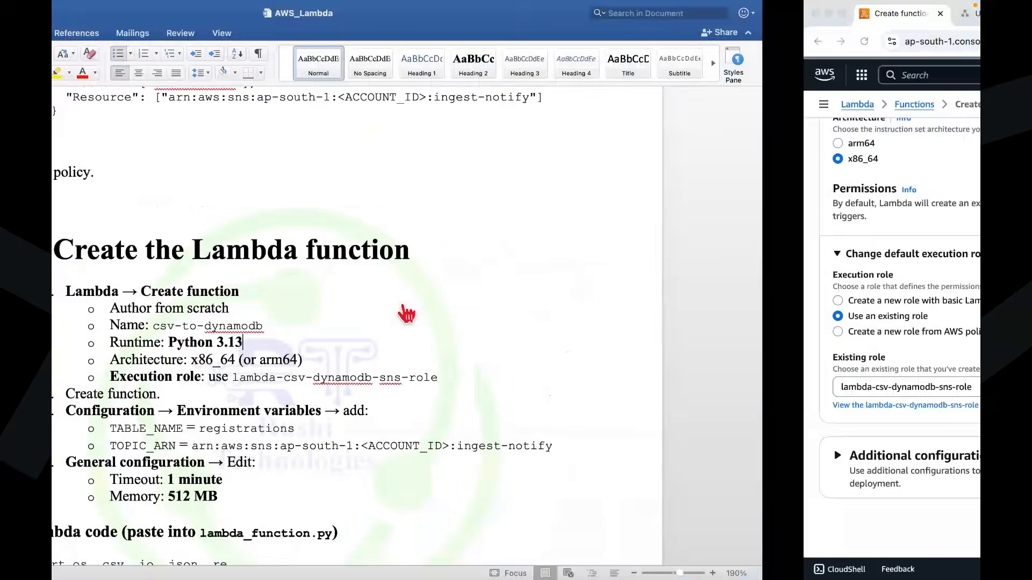
scroll(371, 355, down, 1)
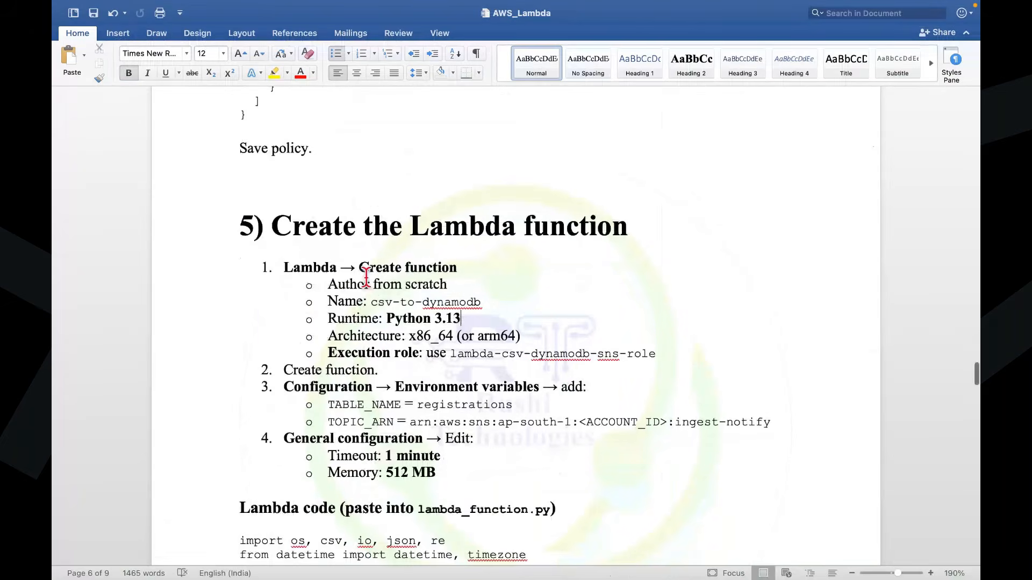
triple_click(388, 285)
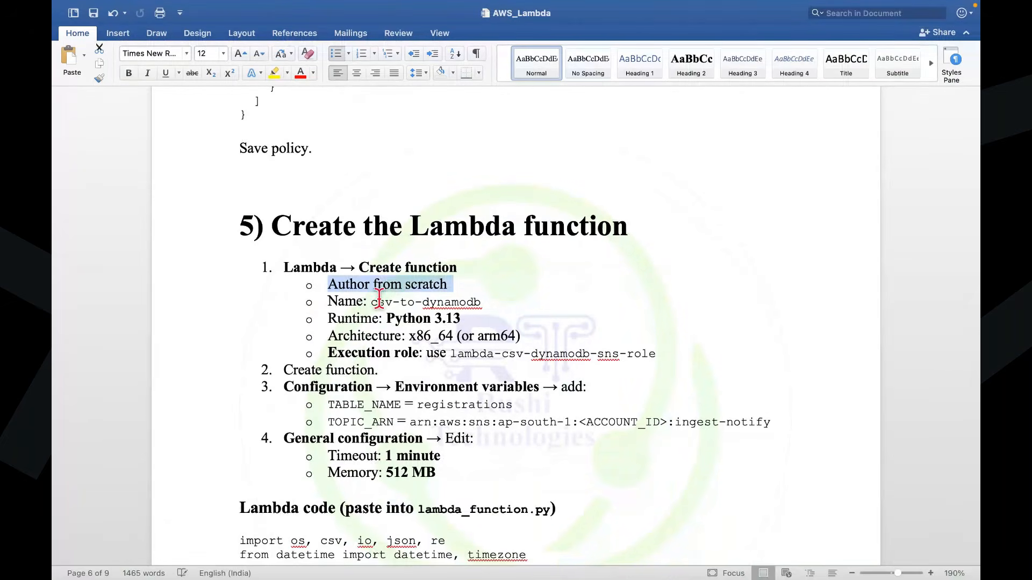
double_click(407, 302)
double_click(411, 318)
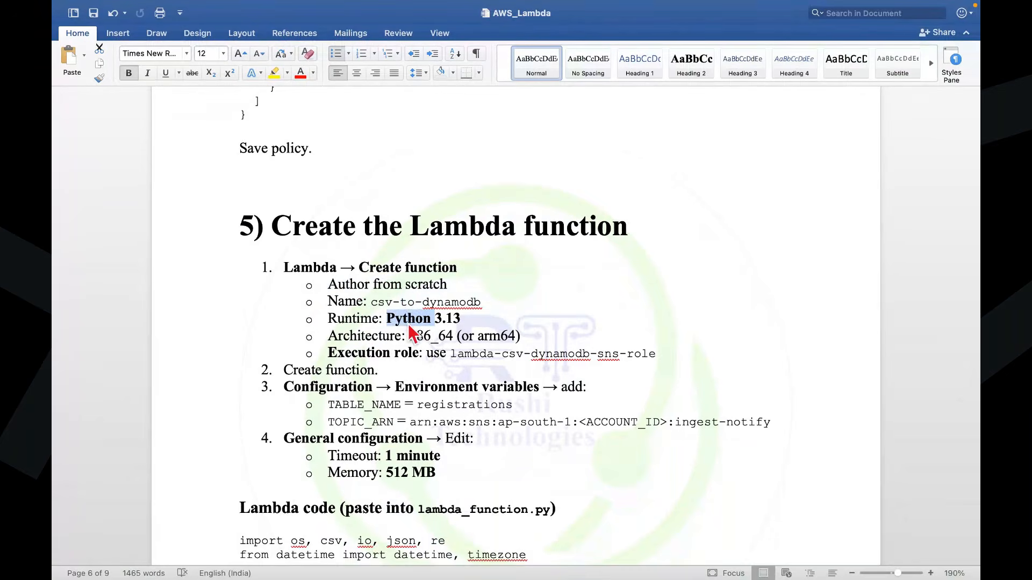
click(447, 353)
triple_click(447, 355)
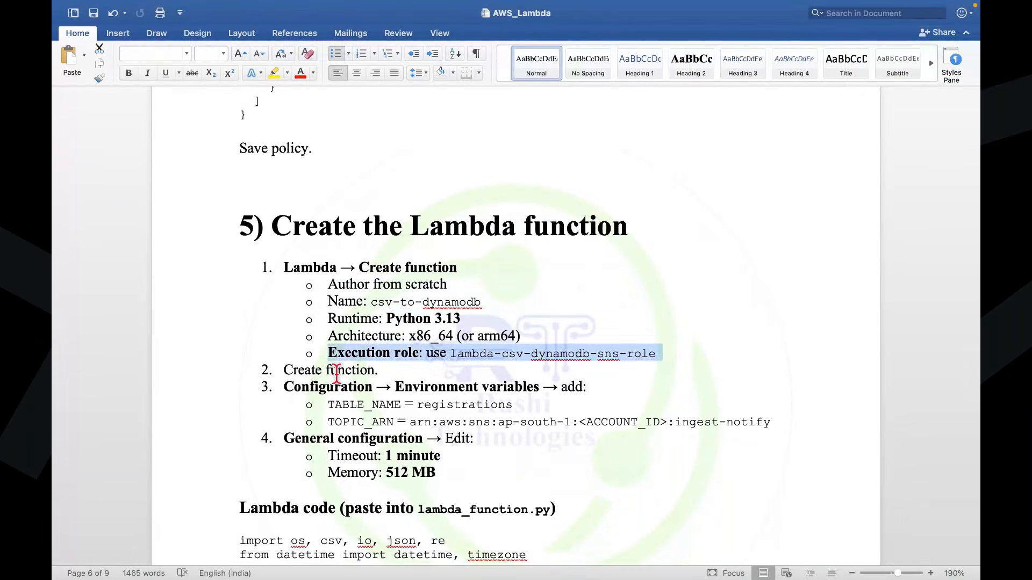
click(338, 371)
key(super+Tab)
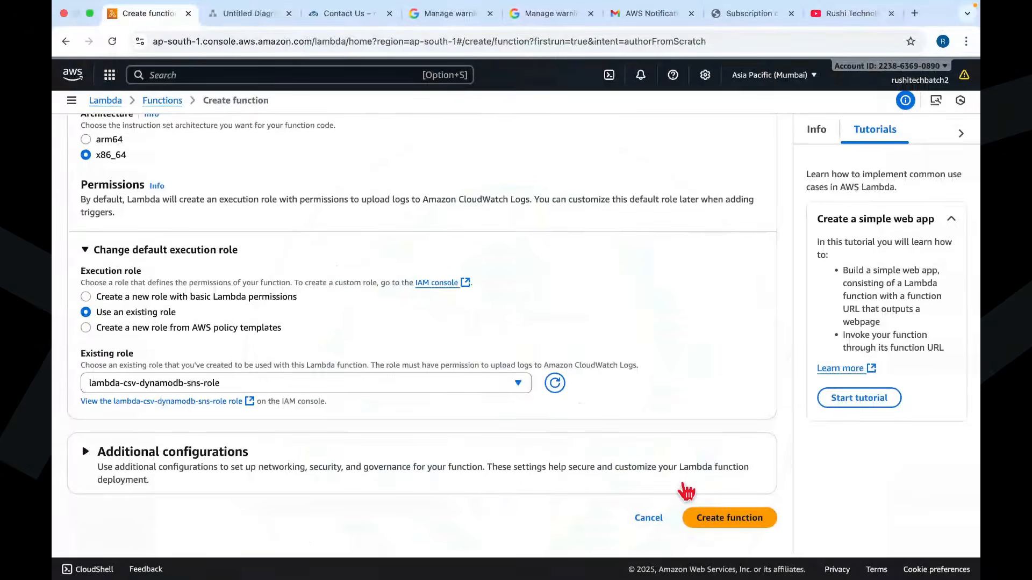
click(710, 529)
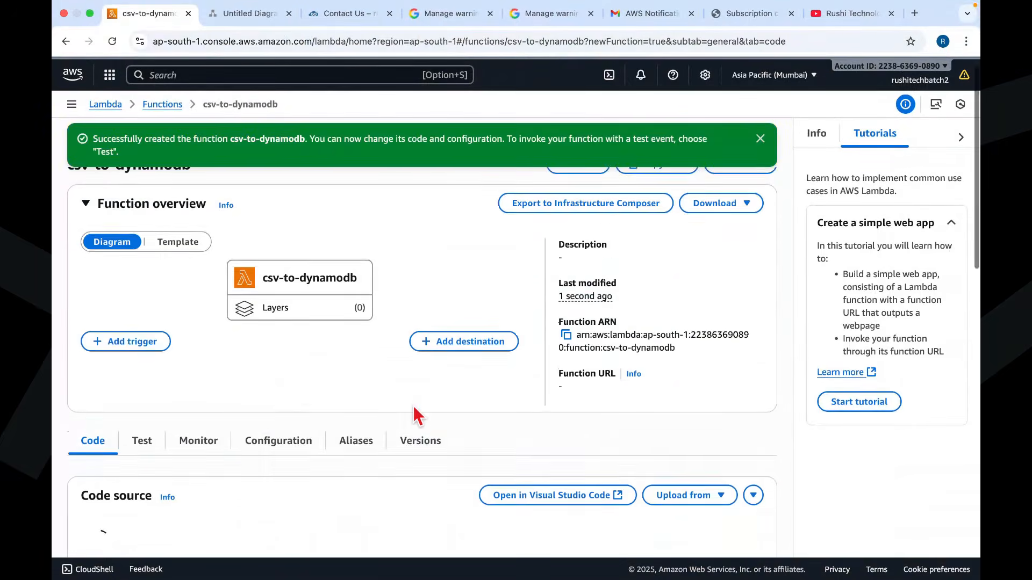
Accept the notice to load the latest deployed code for csv-to-dynamodb
scroll(413, 404, down, 3)
scroll(413, 414, down, 3)
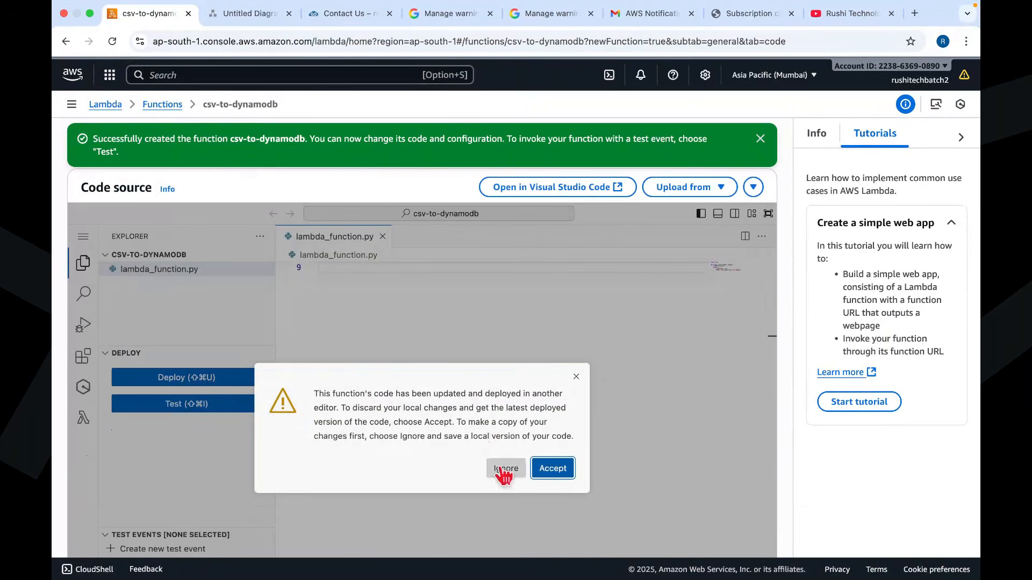
click(544, 473)
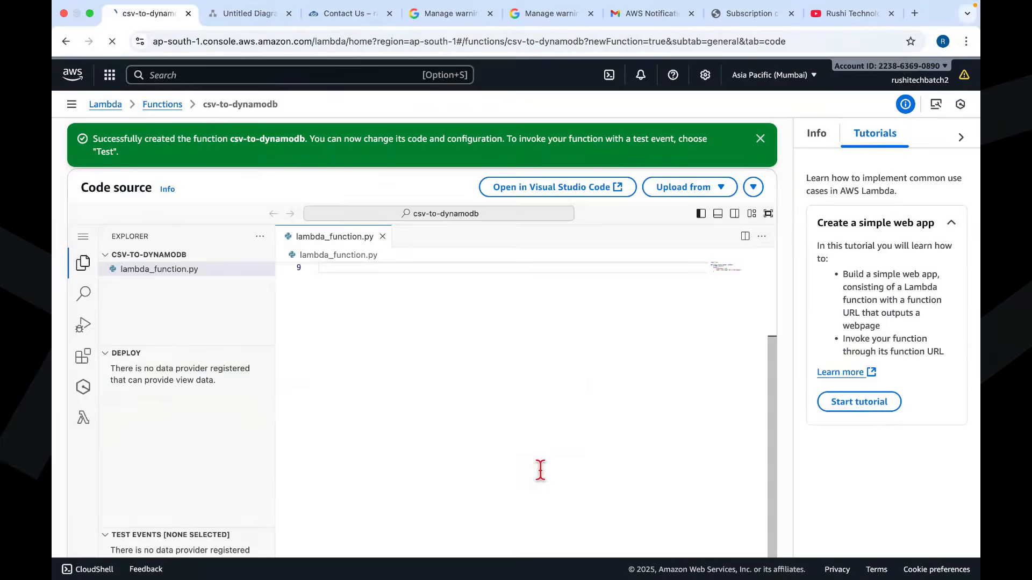
scroll(332, 449, down, 5)
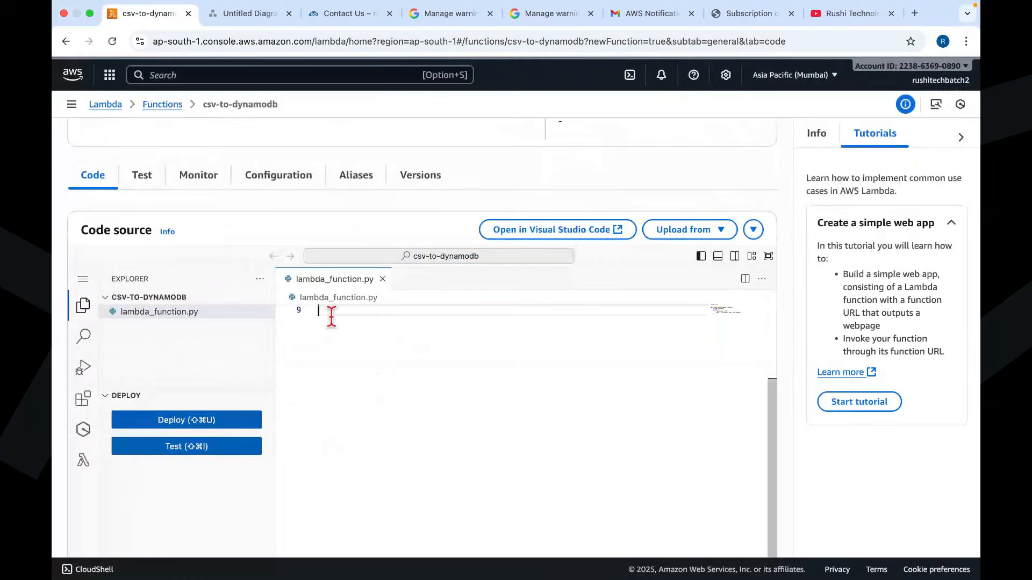
Select the CSV-to-DynamoDB handler code in the AWS_Lambda guide through the final return line
key(super+Tab)
key(super+Tab)
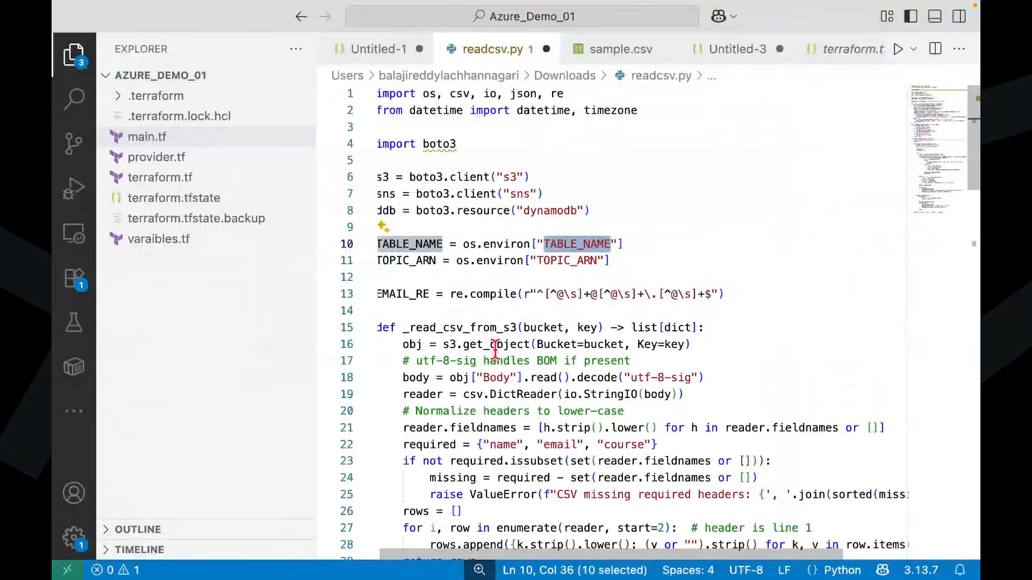
key(super+Tab)
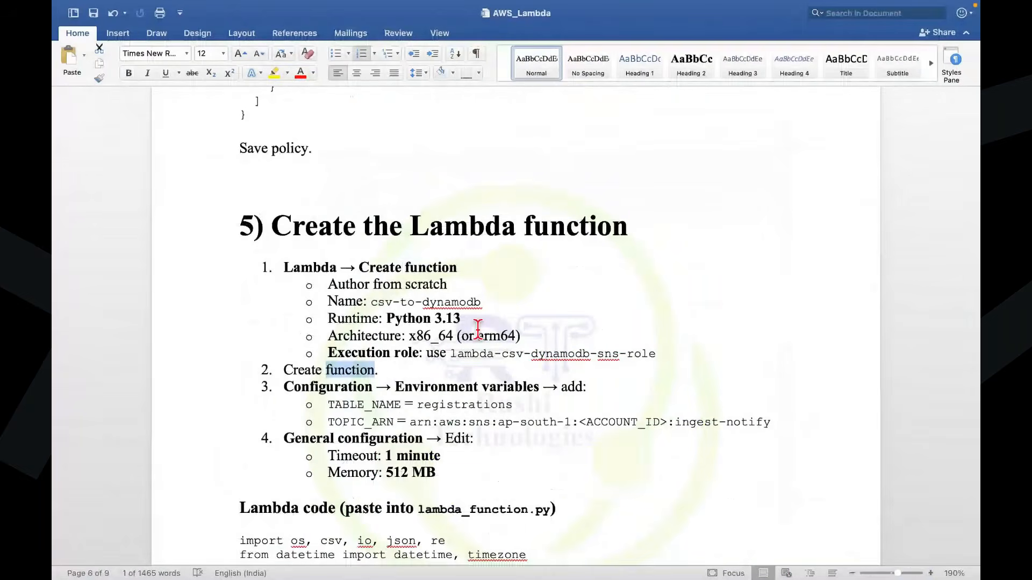
scroll(457, 331, down, 1)
scroll(457, 332, down, 10)
drag(240, 209, 334, 322)
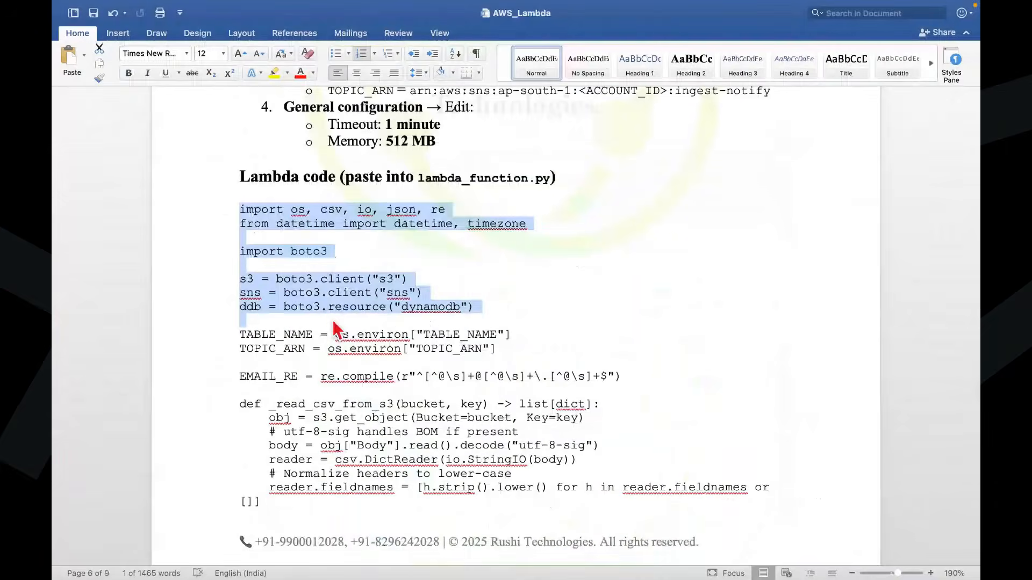
scroll(334, 323, down, 15)
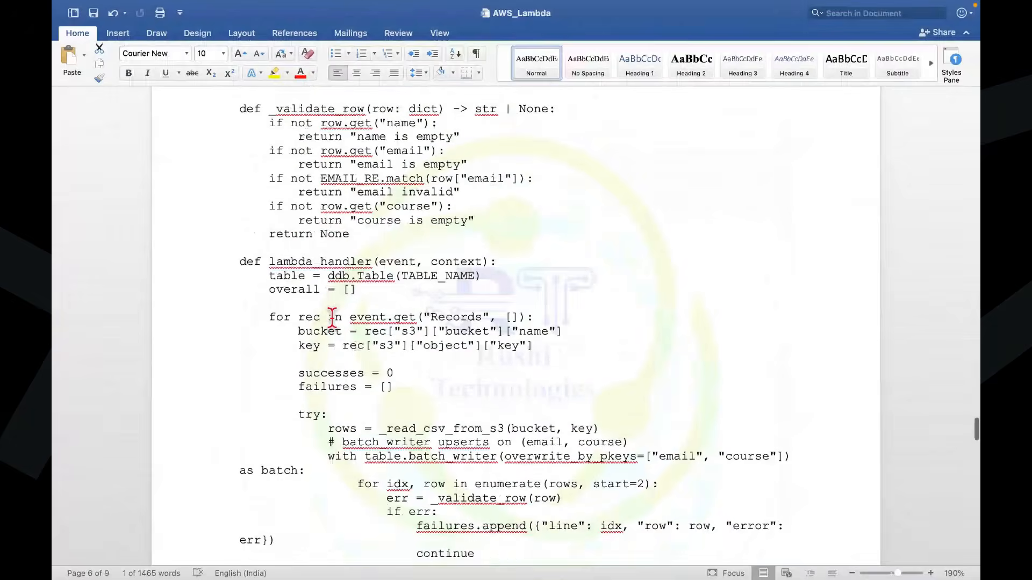
scroll(332, 317, down, 15)
scroll(332, 328, down, 10)
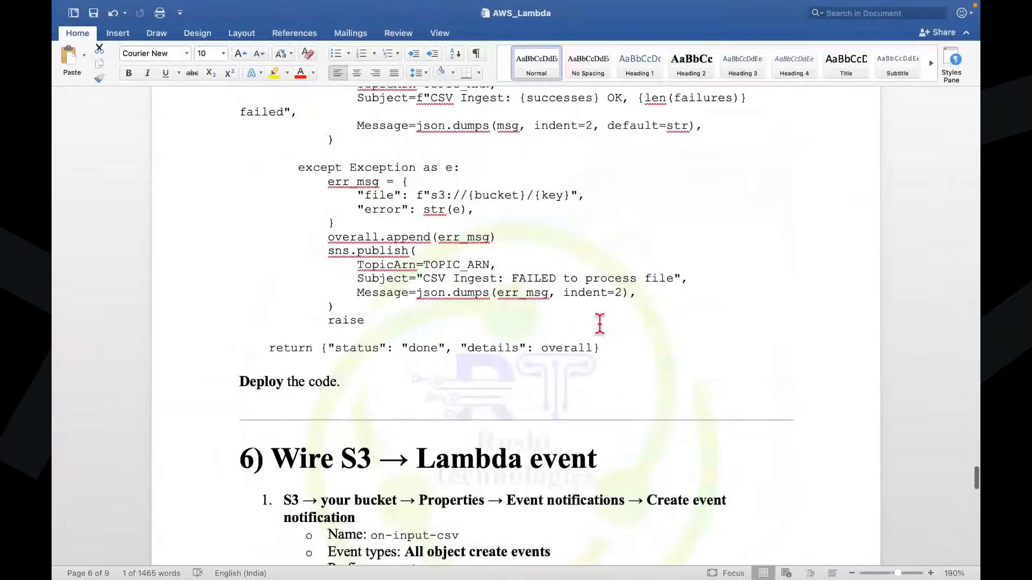
shift+click(606, 343)
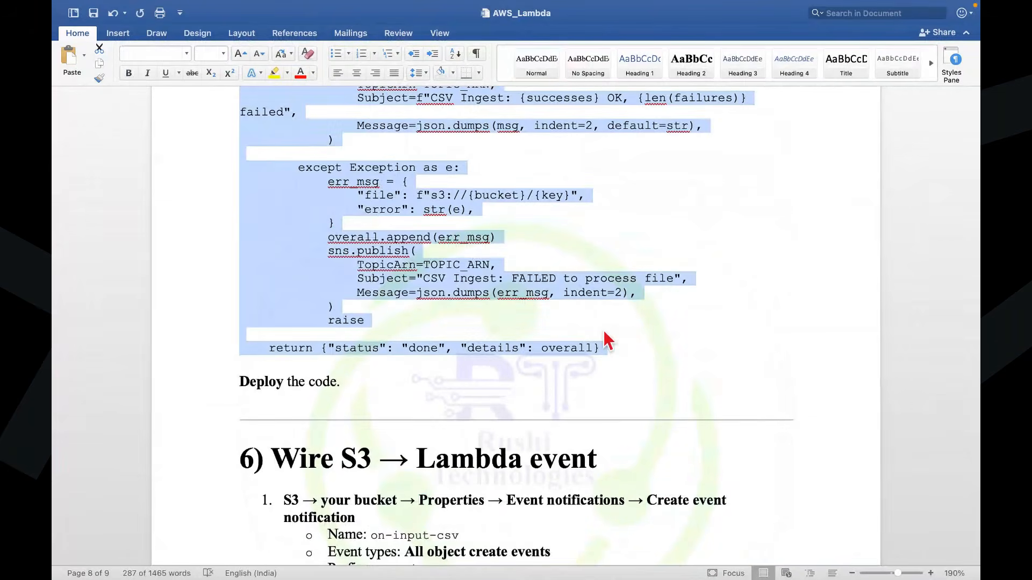
Replace readcsv.py's contents in VS Code with the handler code and copy it all
key(super+Tab)
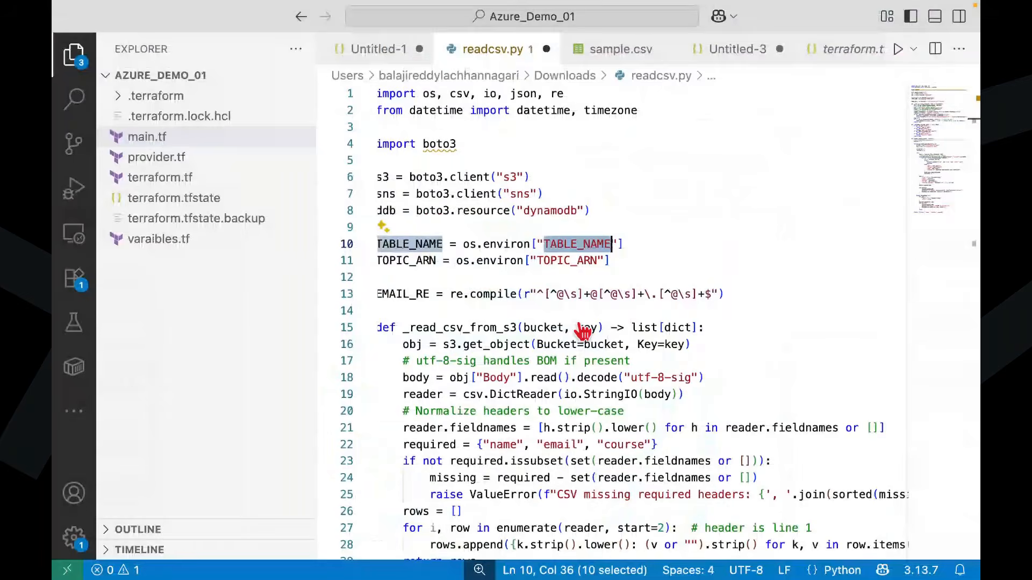
key(super+a)
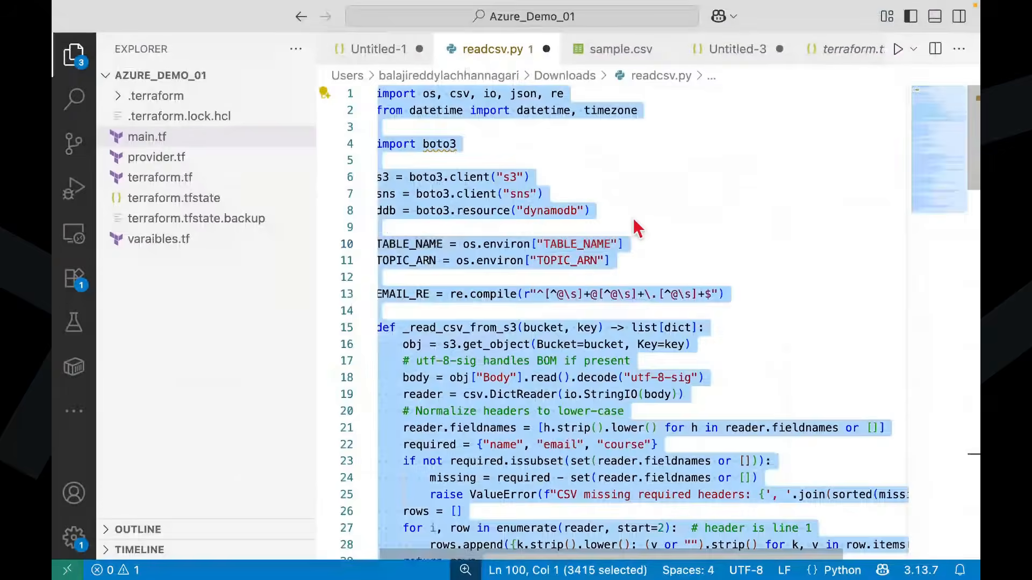
key(super+v)
scroll(637, 228, up, 20)
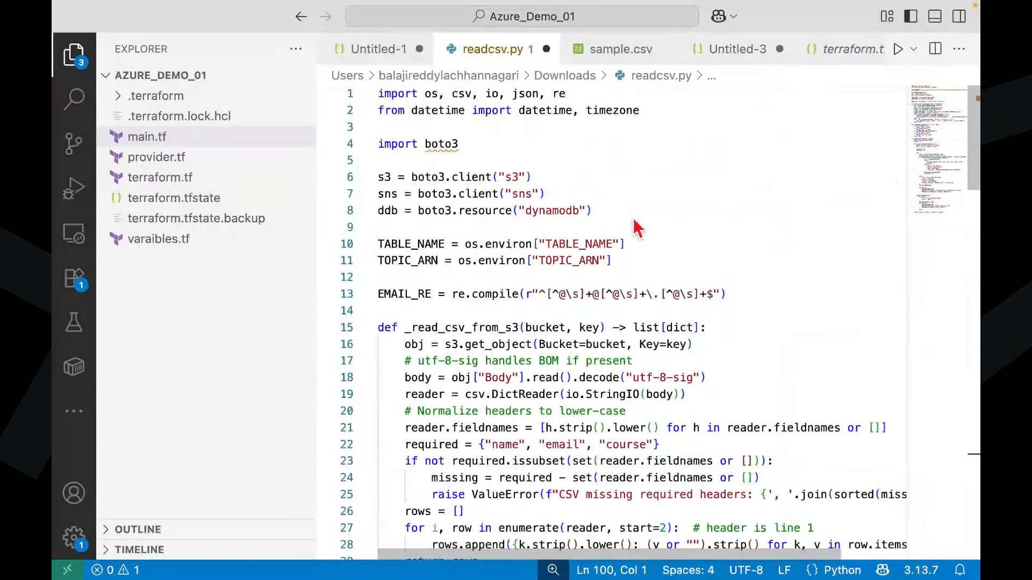
key(super+a)
key(super+Tab)
key(super+Tab)
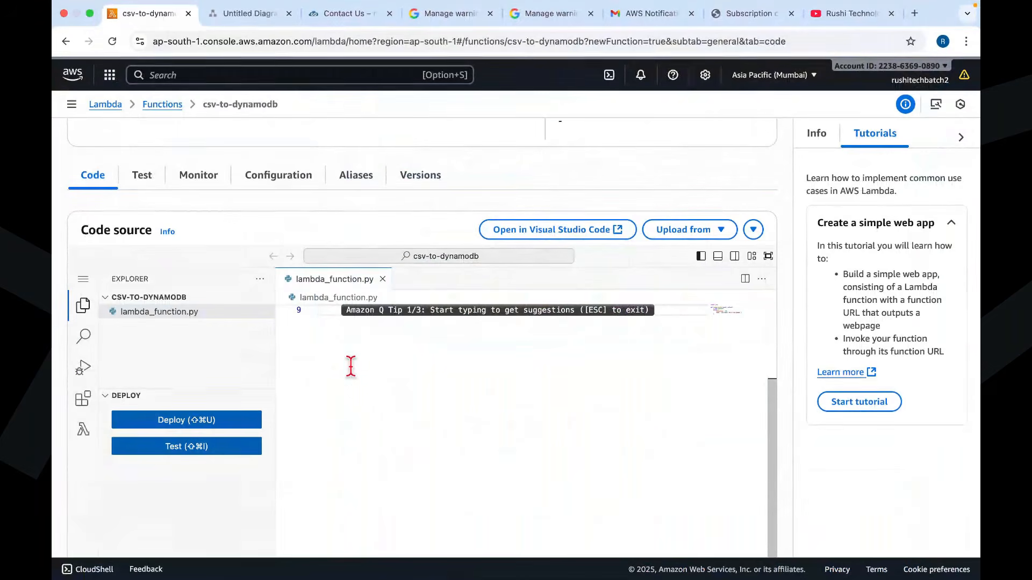
Paste the handler code into lambda_function.py and check the lambda_handler definition
key(super+v)
scroll(433, 374, up, 10)
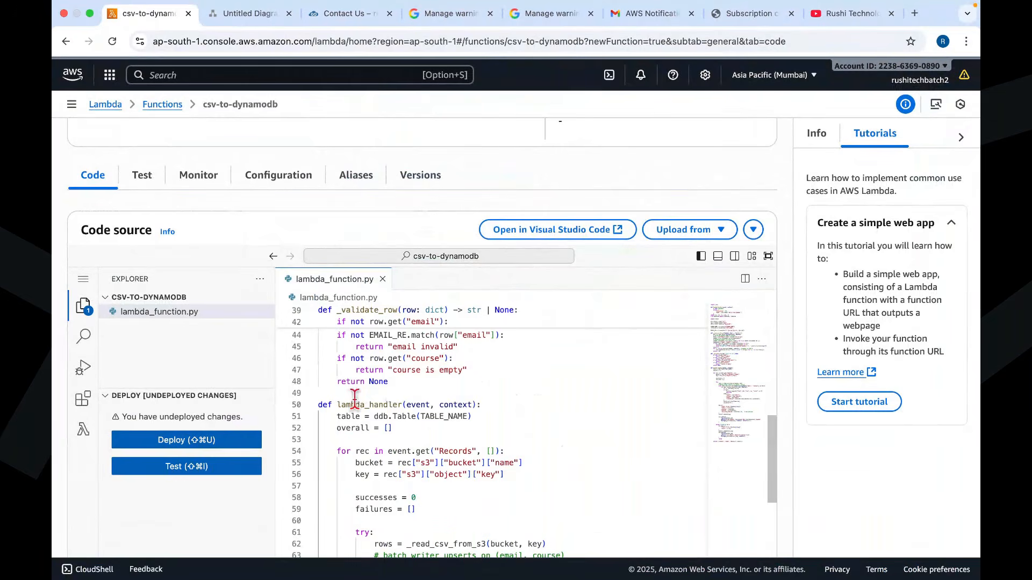
click(388, 404)
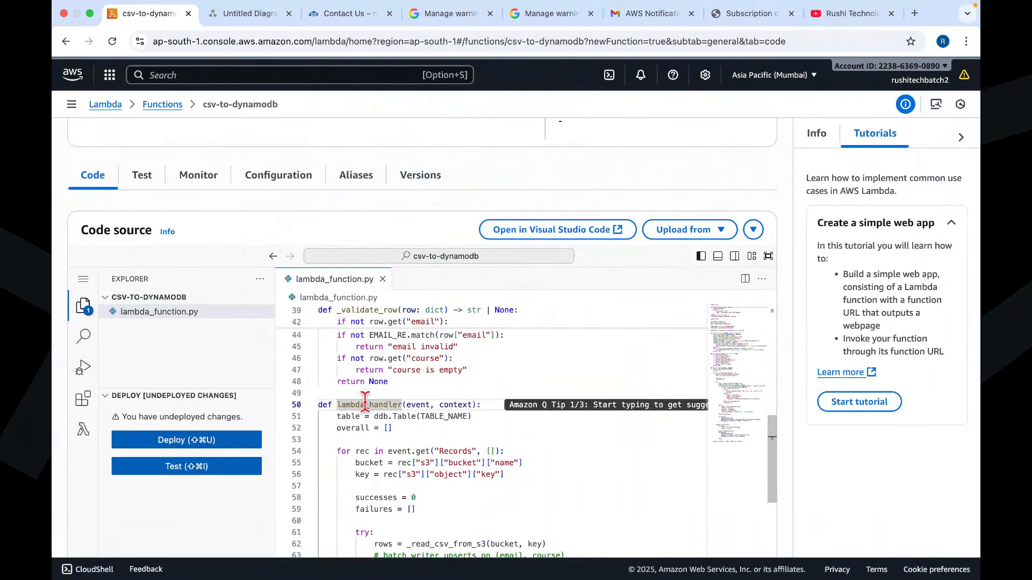
double_click(364, 404)
scroll(365, 401, up, 3)
scroll(365, 401, down, 5)
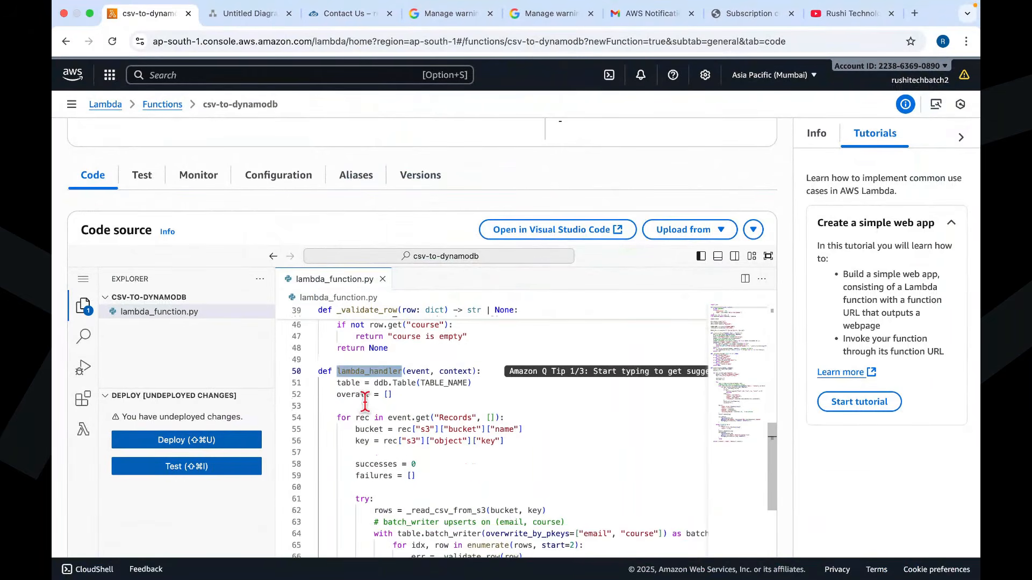
scroll(364, 402, down, 1)
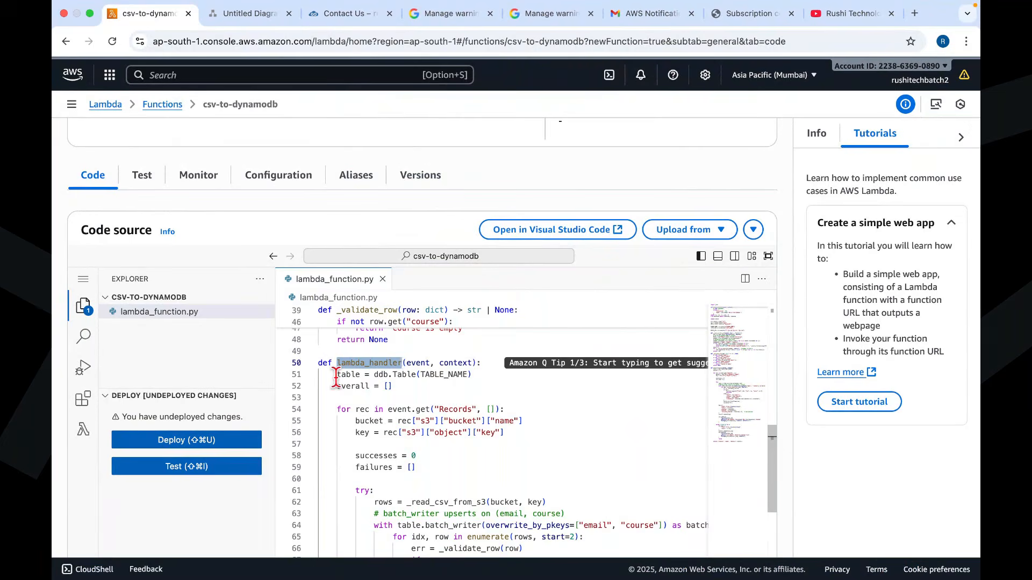
scroll(365, 403, down, 10)
scroll(376, 414, up, 3)
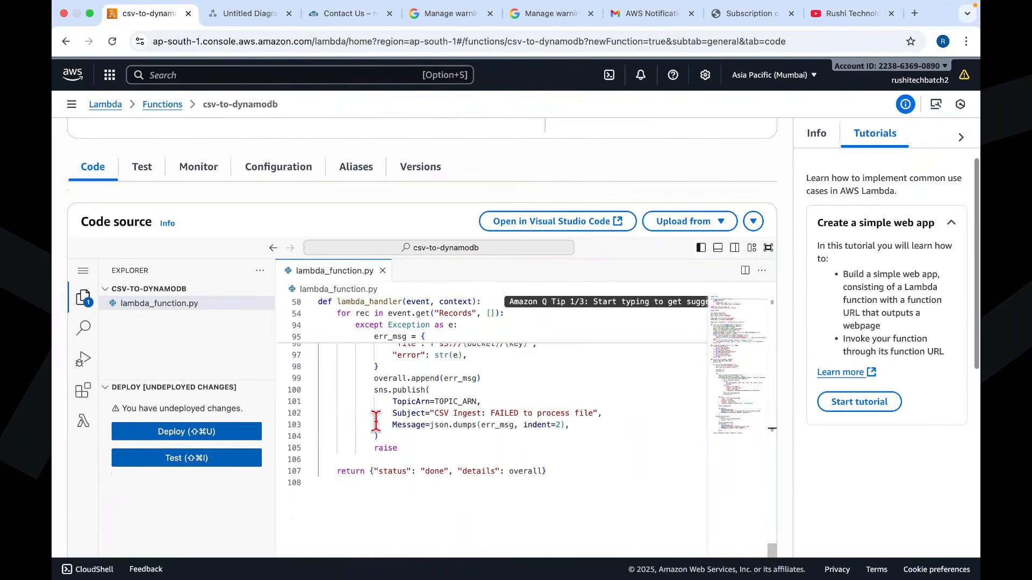
Remove the trailing blank line after the final return statement in lambda_function.py
click(362, 482)
key(BackSpace)
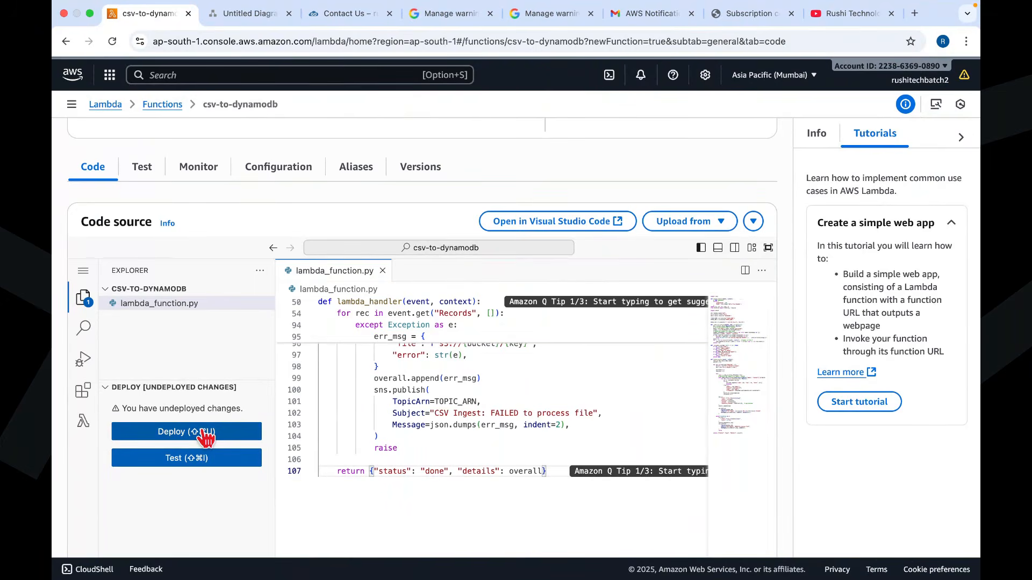
key(super+Tab)
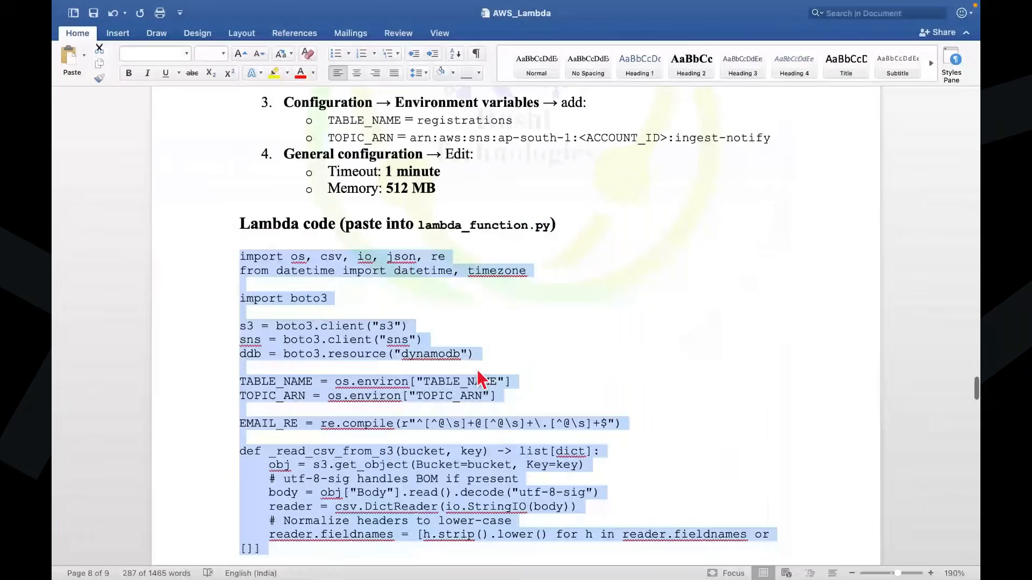
Highlight the Create function step, Lambda code heading and environment variables step in the guide
scroll(478, 371, up, 5)
double_click(352, 289)
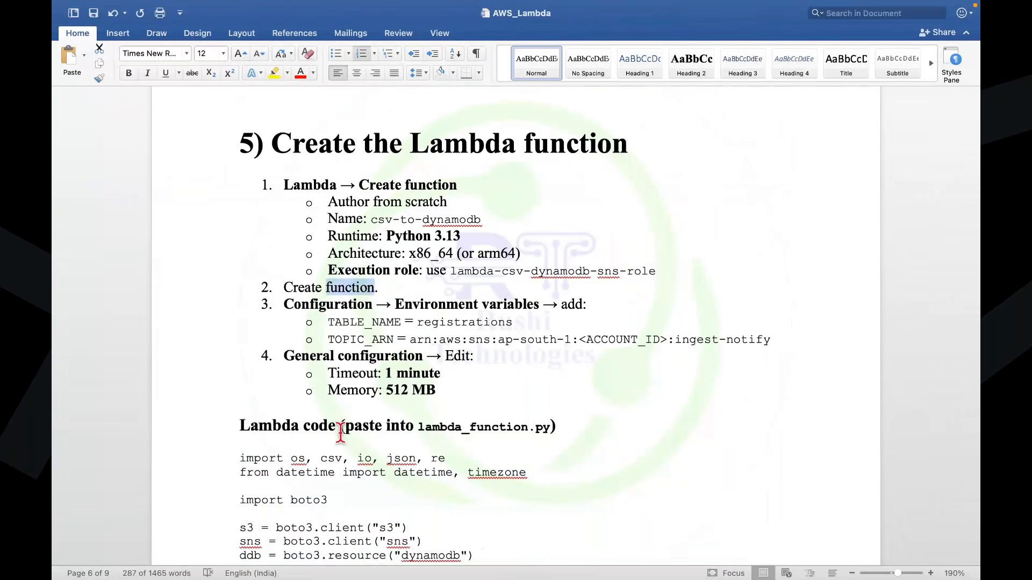
triple_click(341, 432)
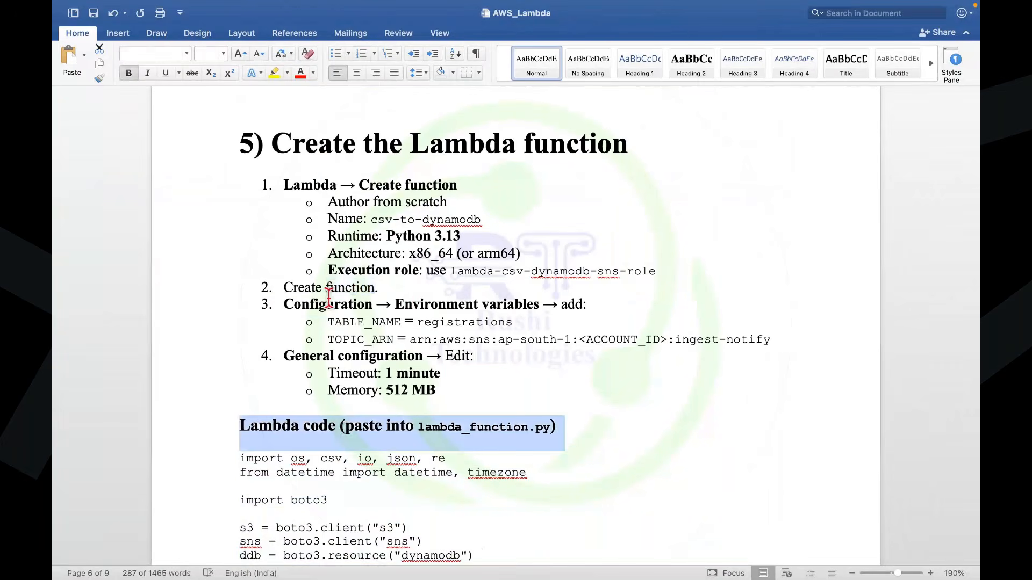
click(320, 300)
triple_click(320, 300)
scroll(407, 325, down, 5)
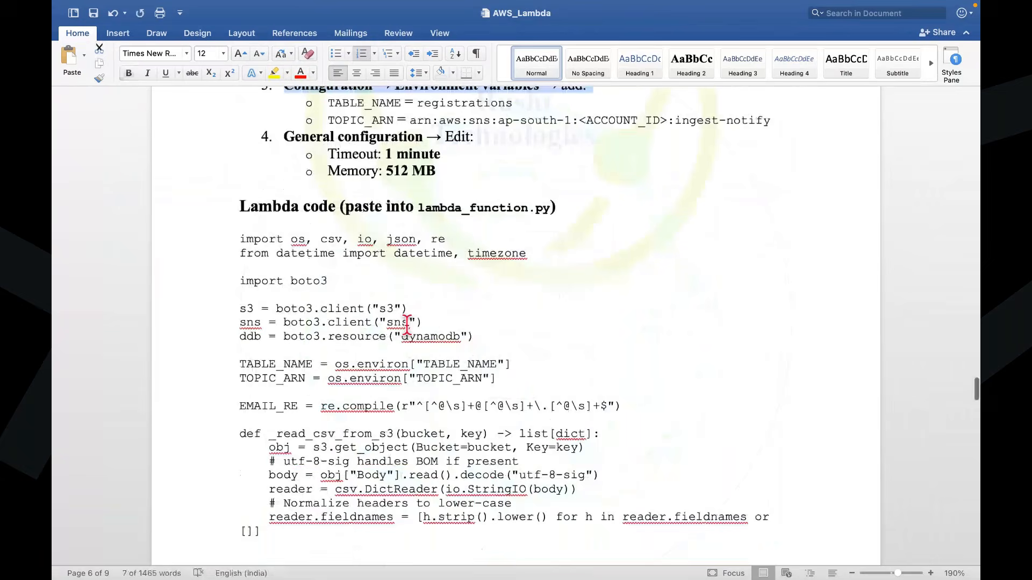
Annotate the TABLE_NAME and TOPIC_ARN lookups in the guide's code, then clear the marks
double_click(442, 364)
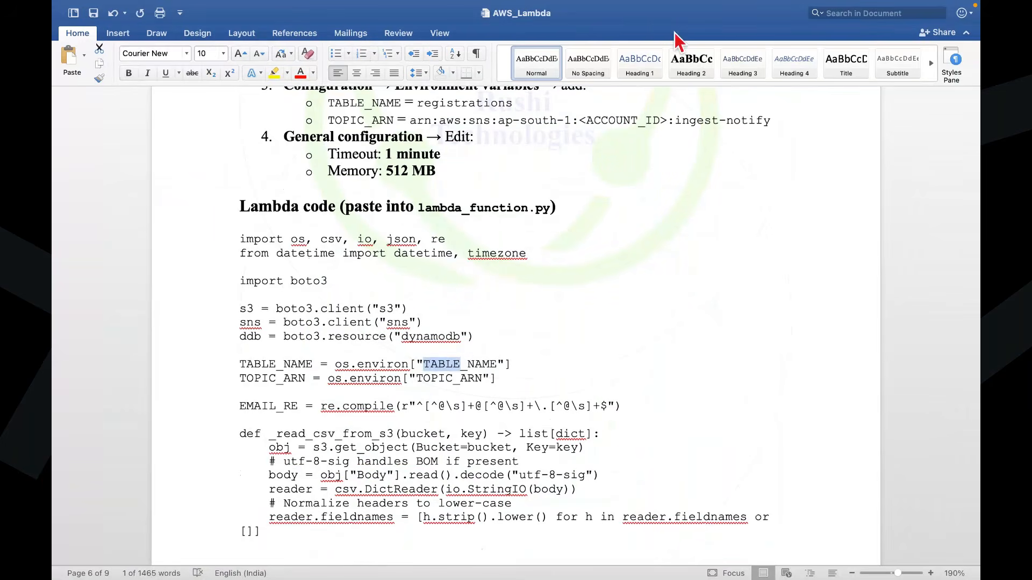
click(611, 115)
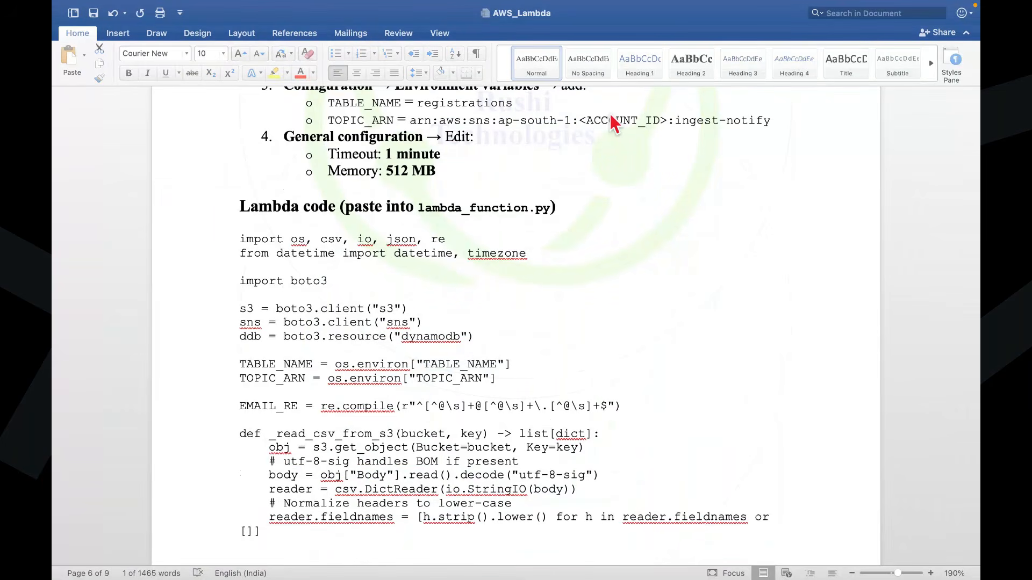
drag(466, 368, 307, 359)
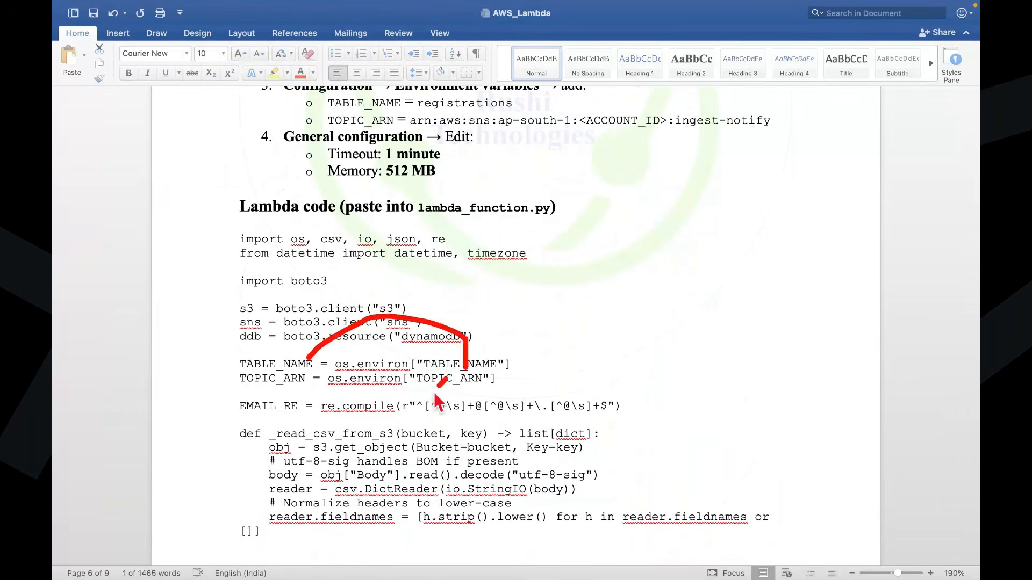
drag(446, 377, 281, 387)
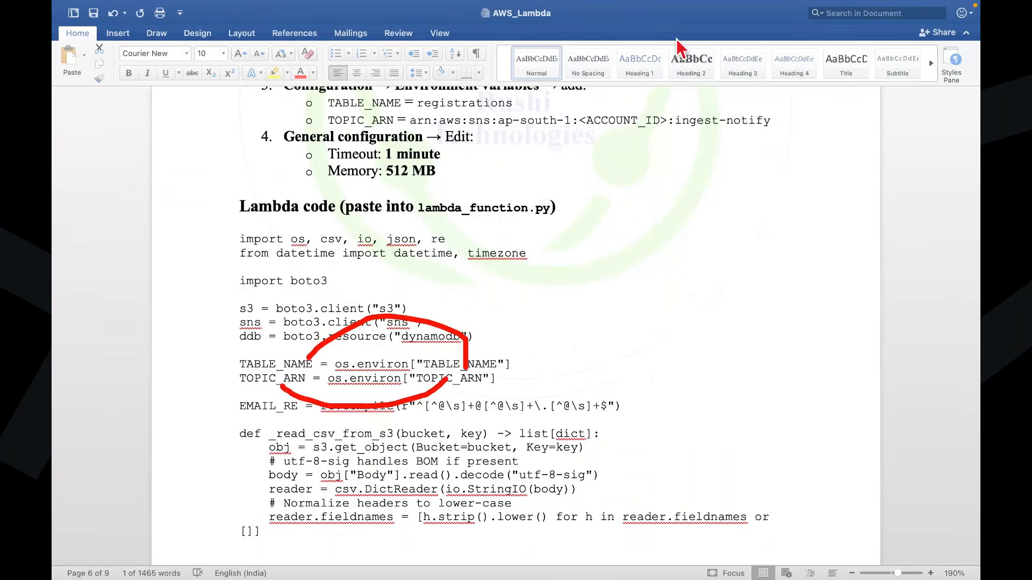
key(Escape)
Scroll down to the SNS publish call and highlight its TopicArn parameter
scroll(524, 306, down, 5)
scroll(523, 311, down, 3)
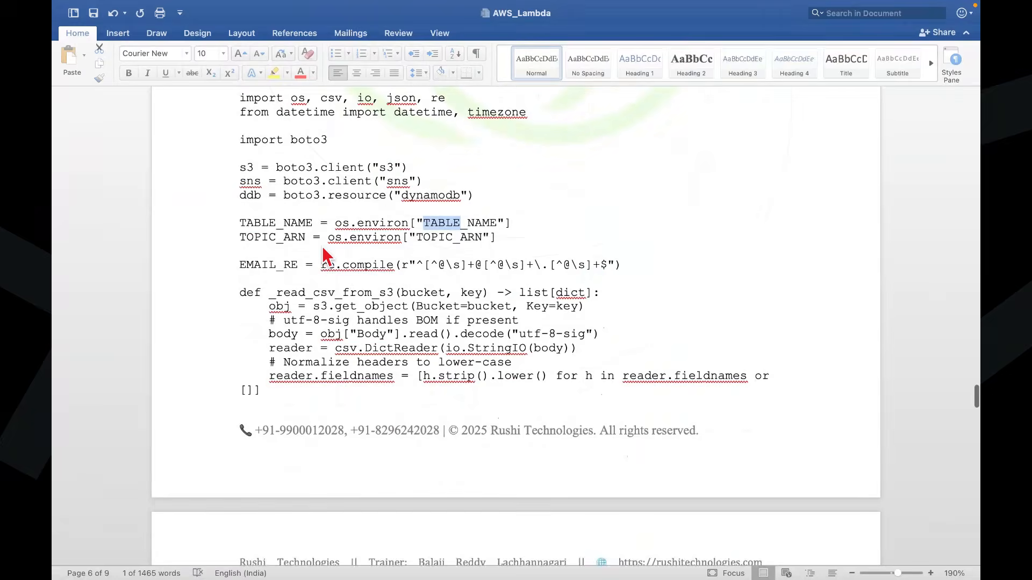
scroll(373, 469, down, 15)
scroll(370, 469, down, 20)
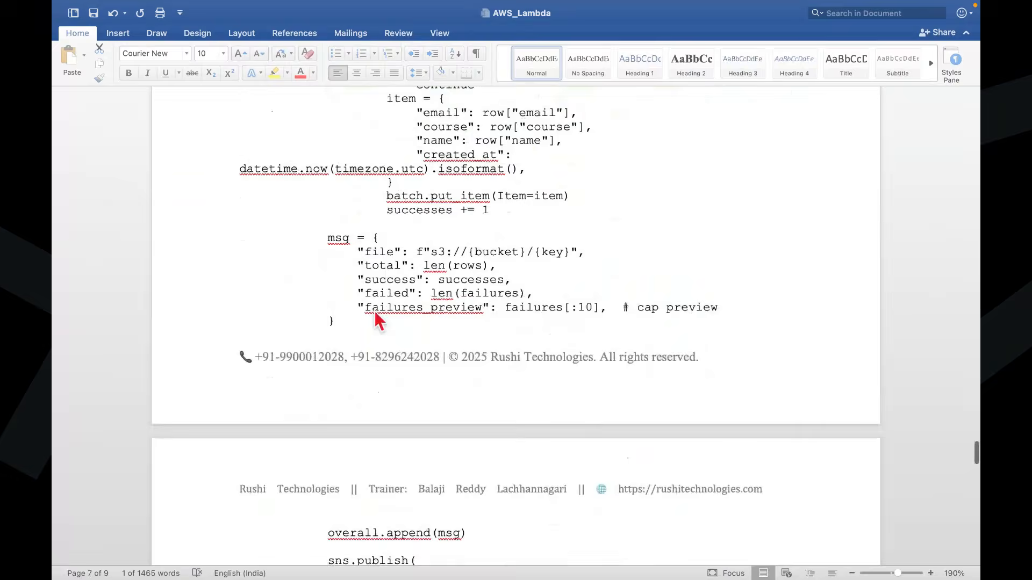
scroll(376, 295, down, 1)
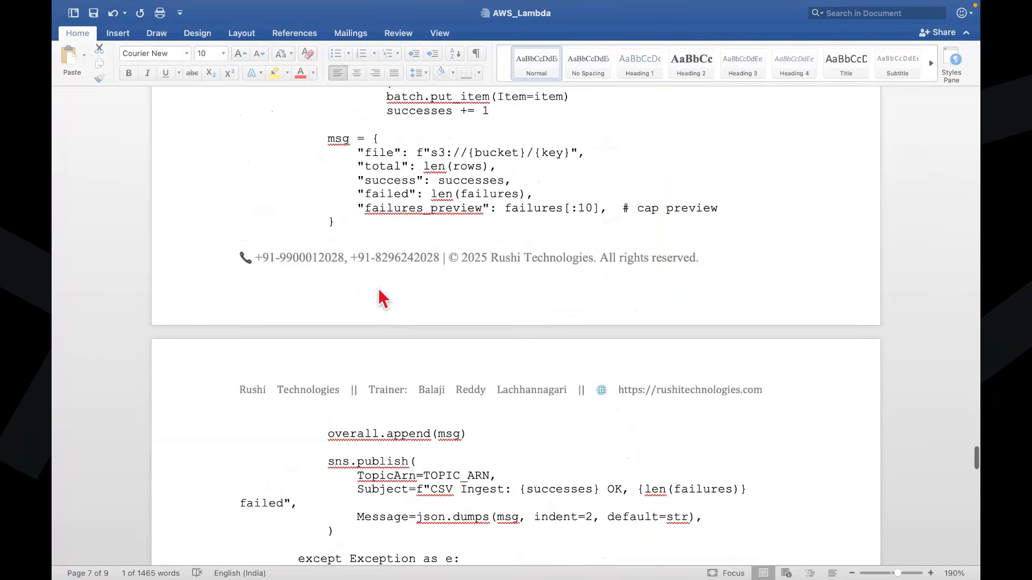
scroll(380, 293, down, 3)
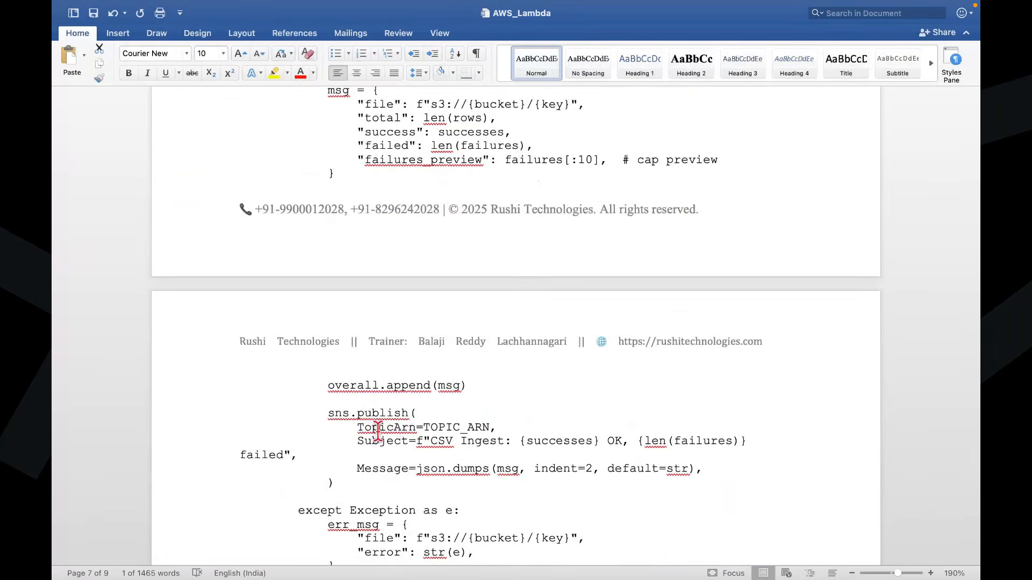
double_click(378, 429)
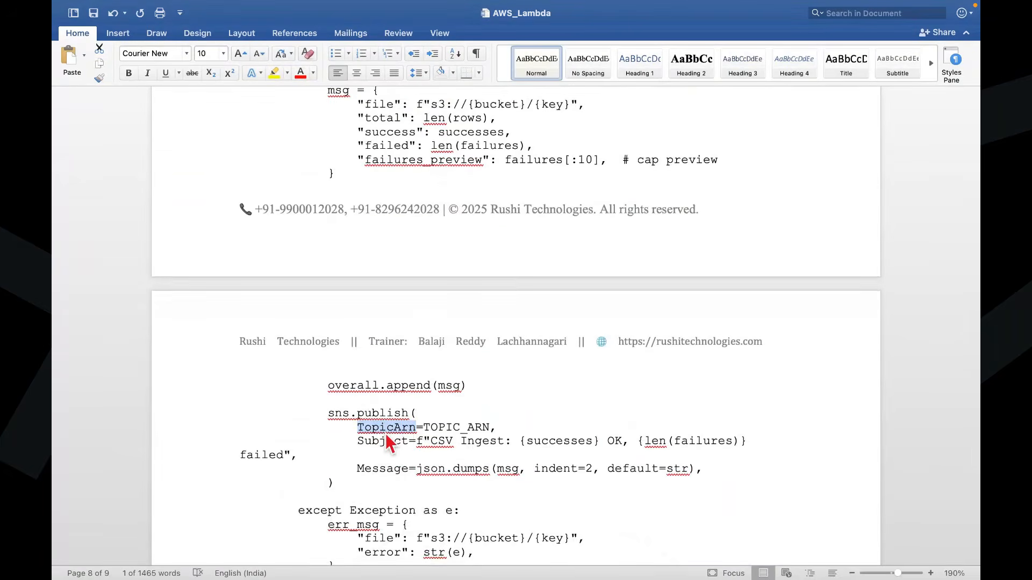
Scroll back up through the handler code and highlight the word 'code' in the heading
scroll(453, 439, down, 1)
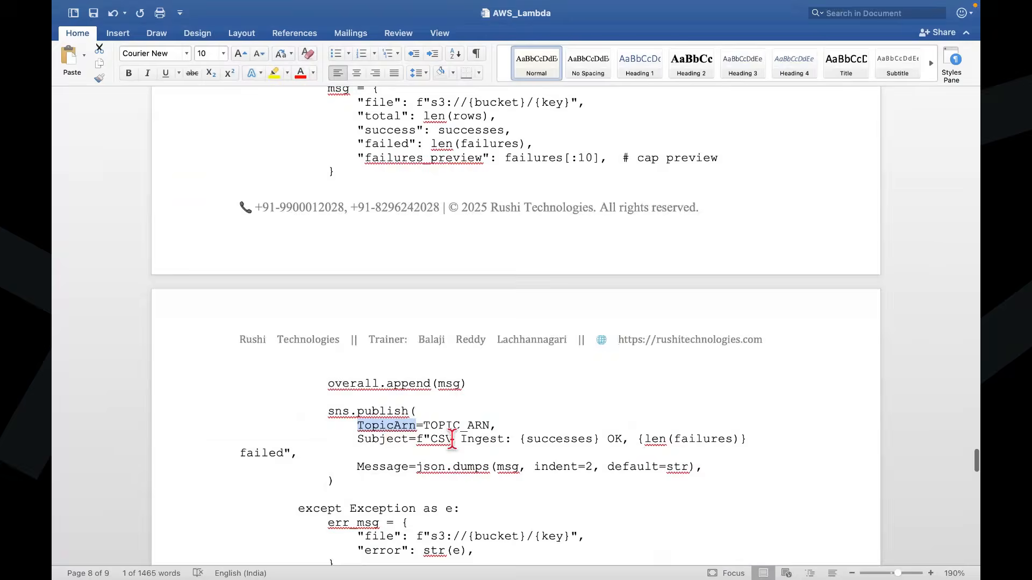
scroll(452, 438, up, 5)
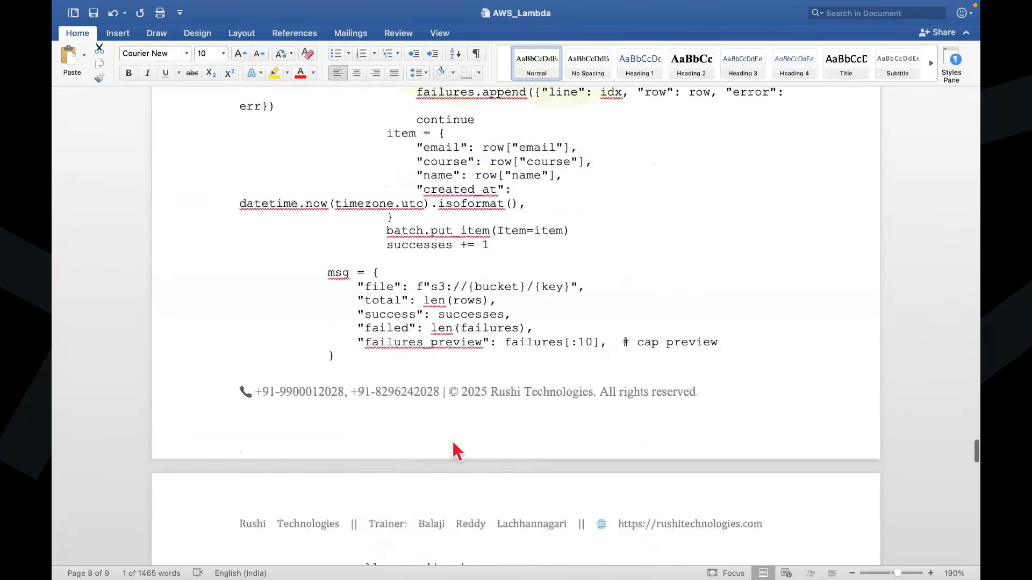
scroll(453, 445, up, 6)
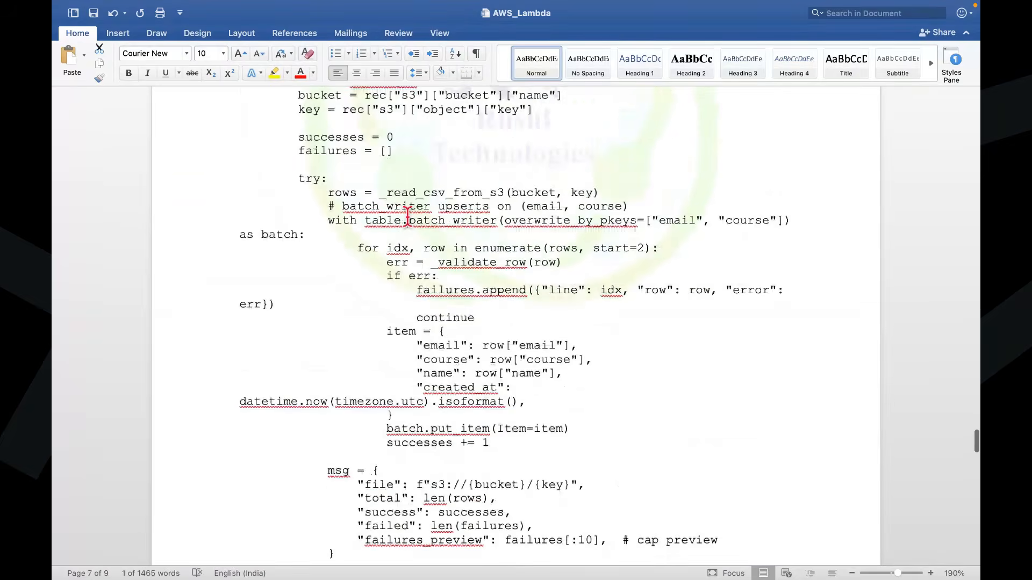
scroll(411, 221, down, 1)
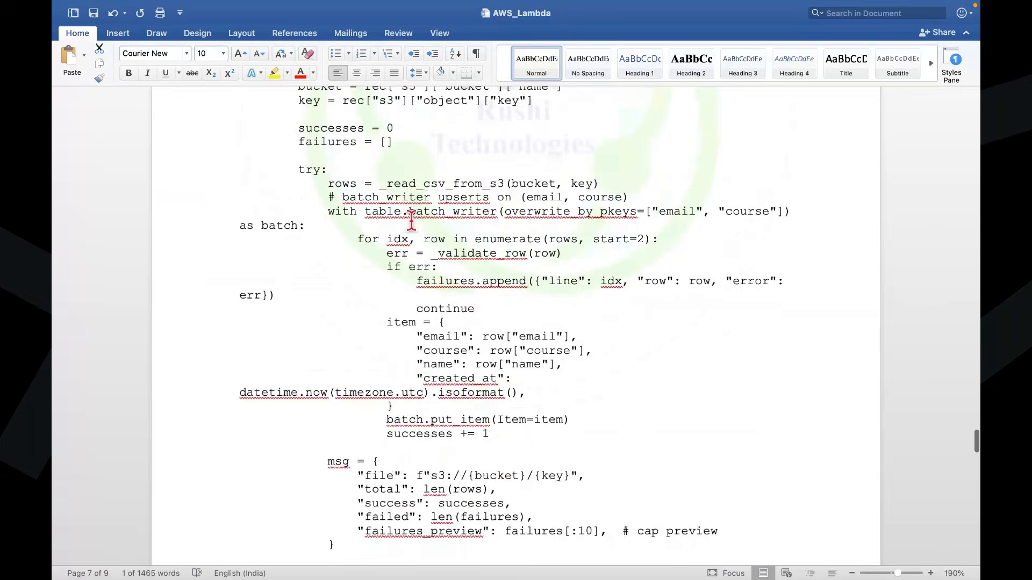
scroll(411, 220, up, 15)
scroll(391, 203, up, 5)
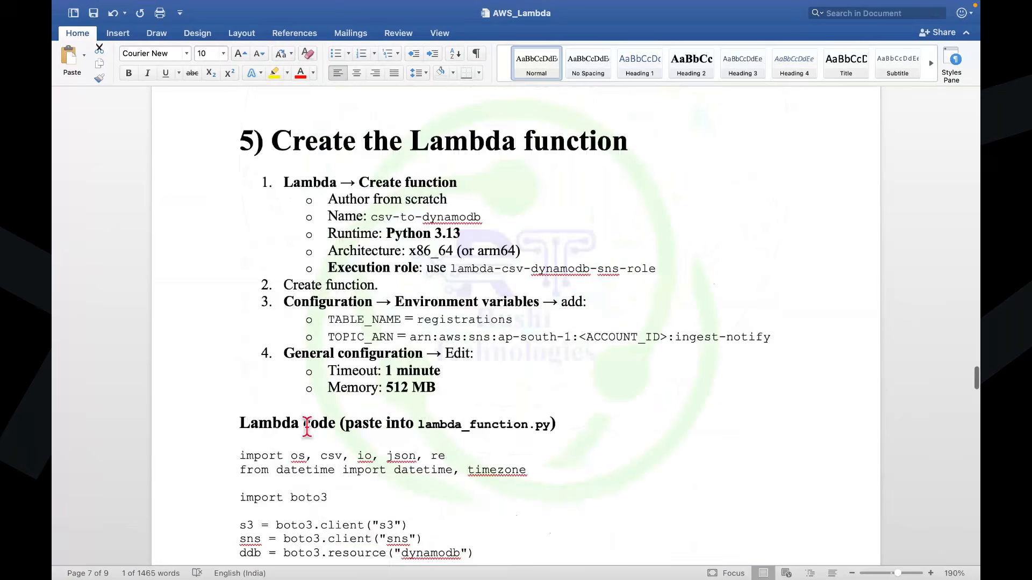
double_click(306, 426)
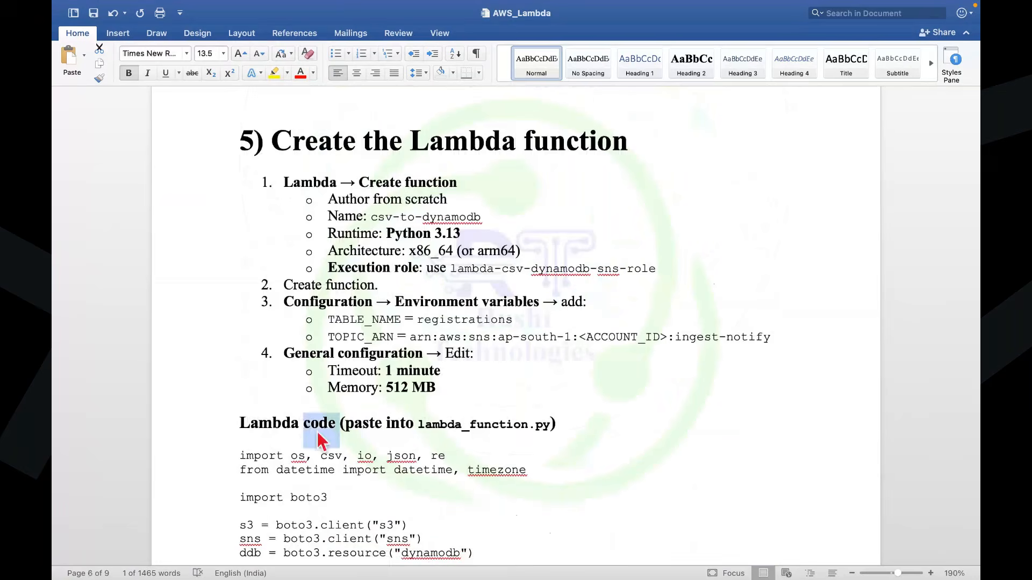
key(super+Tab)
key(super+Tab)
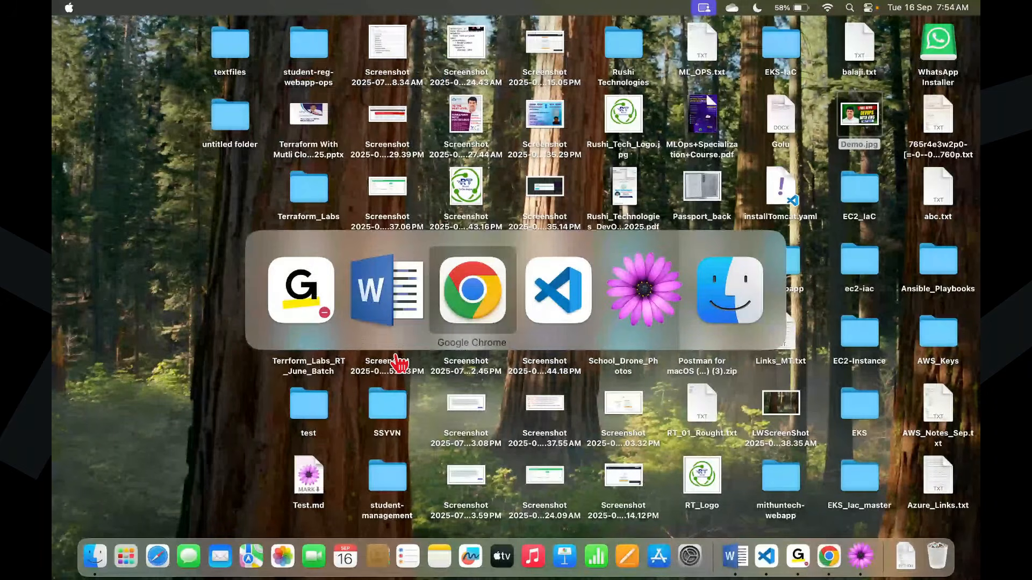
Show csv-to-dynamodb's Configuration, note the 128 MB memory and 3 sec timeout, and start editing
scroll(337, 382, up, 10)
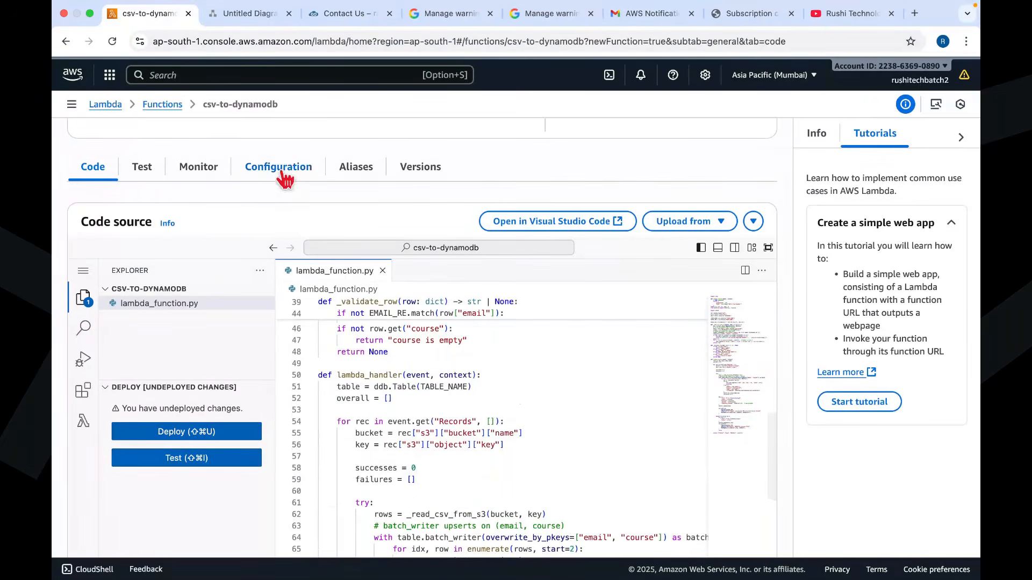
click(391, 445)
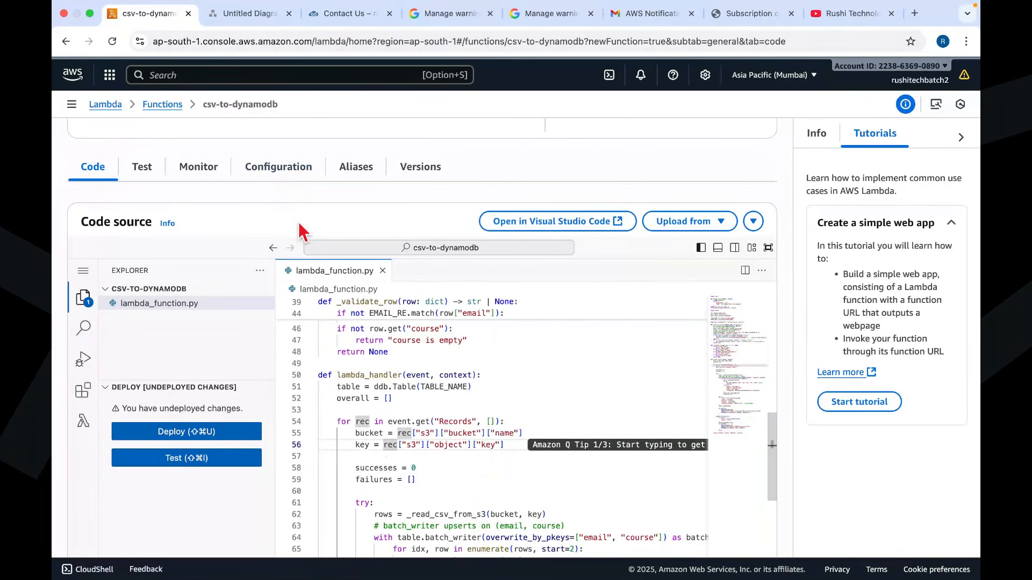
scroll(323, 430, down, 10)
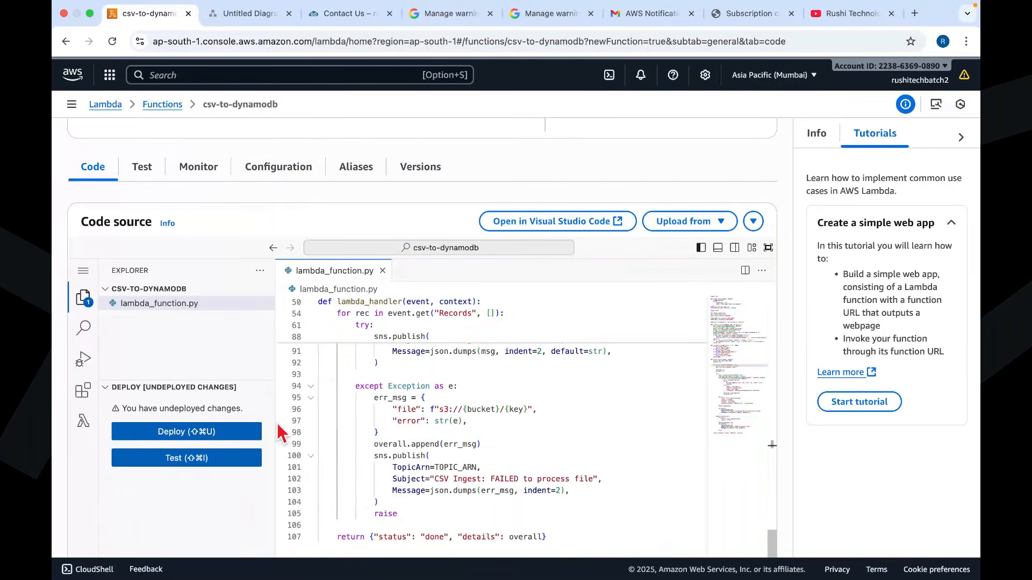
click(279, 177)
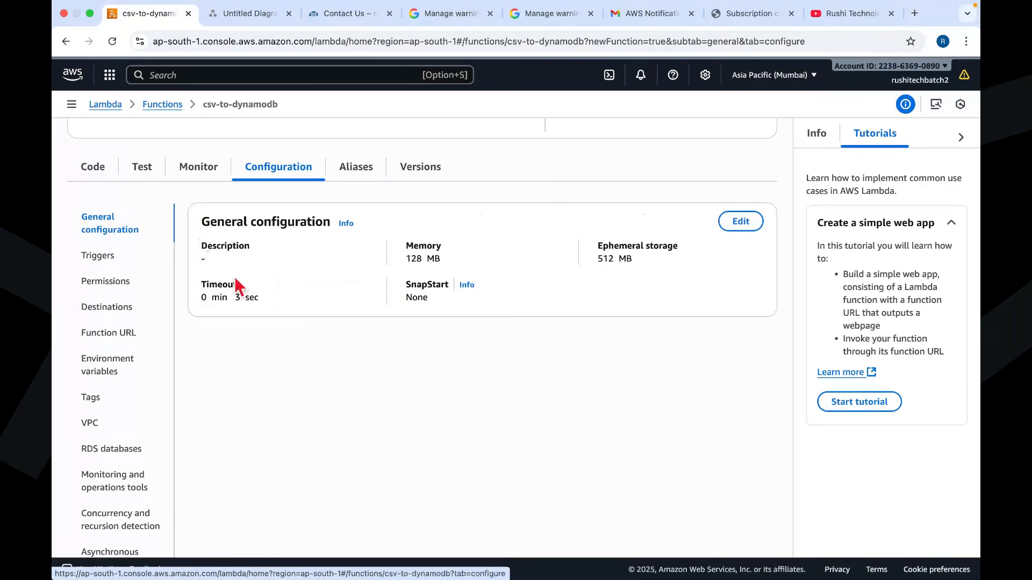
triple_click(203, 297)
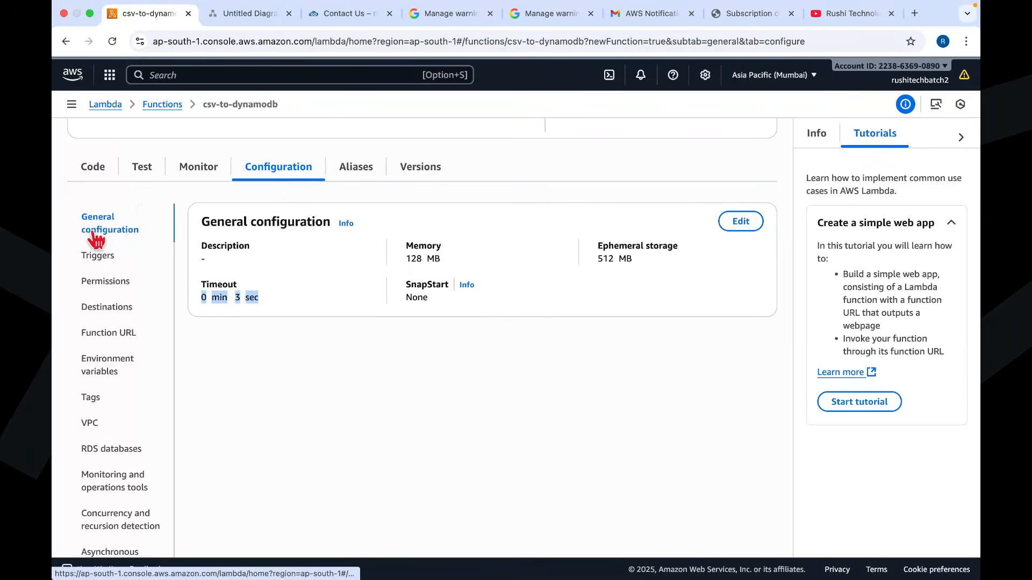
click(740, 222)
Set the function timeout to 1 min 0 sec
scroll(168, 291, down, 2)
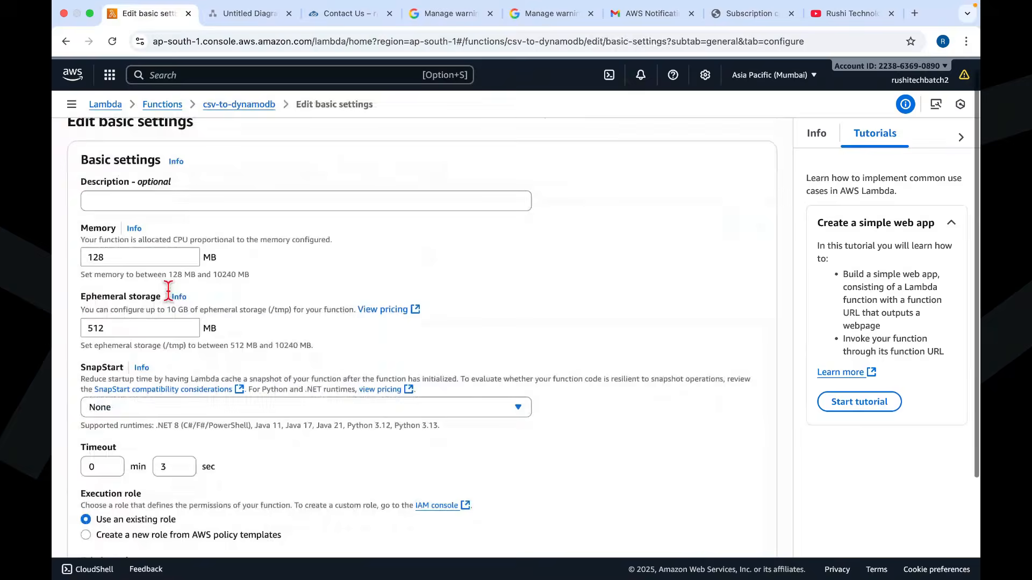
click(90, 423)
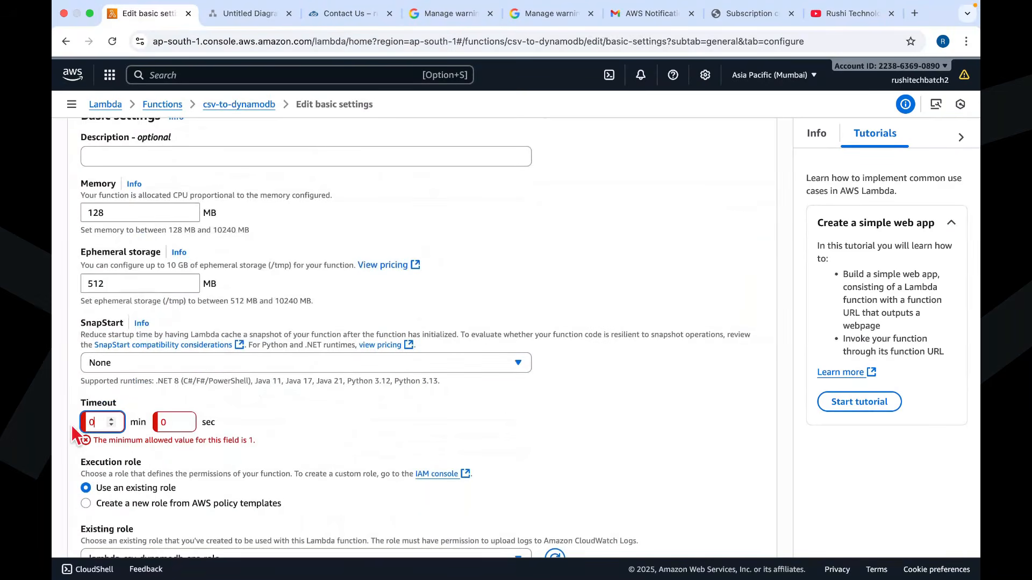
key(BackSpace)
text(1)
click(219, 414)
scroll(218, 415, down, 1)
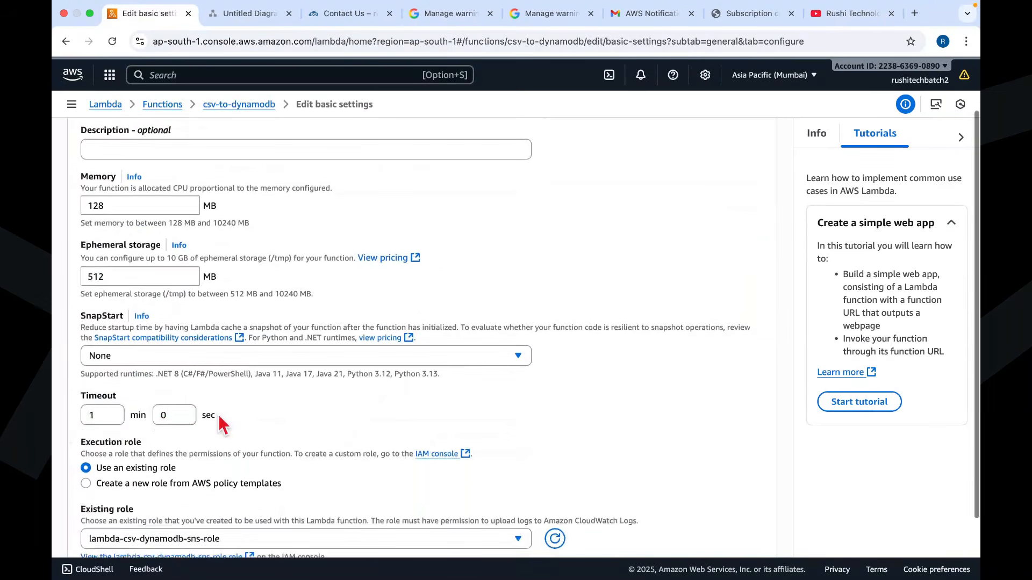
scroll(219, 414, down, 1)
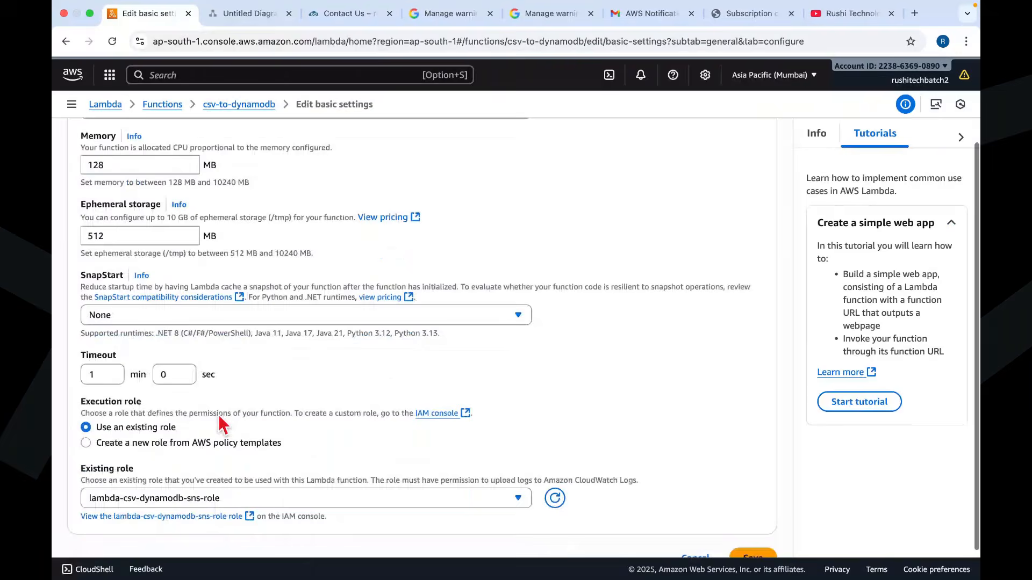
scroll(192, 460, up, 3)
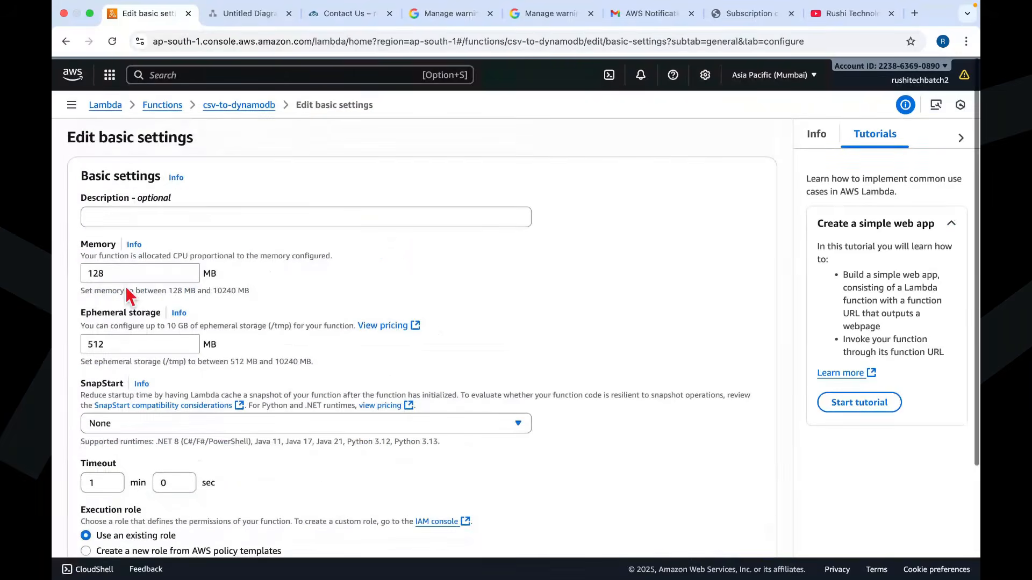
Change memory from 128 to 512 MB, save, and view the empty Environment variables list
drag(112, 273, 56, 282)
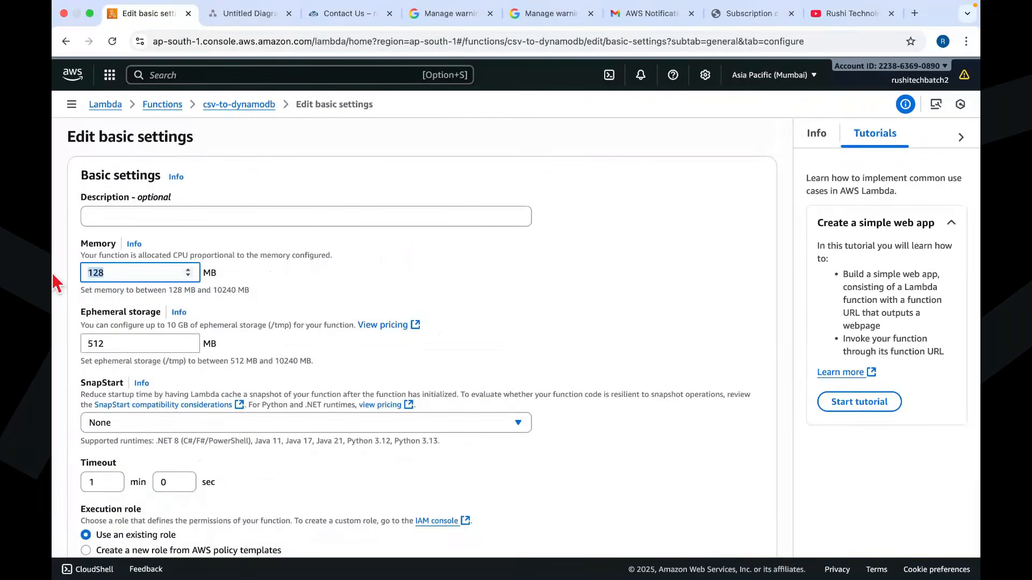
text(15)
key(BackSpace)
key(BackSpace)
text(512)
double_click(90, 268)
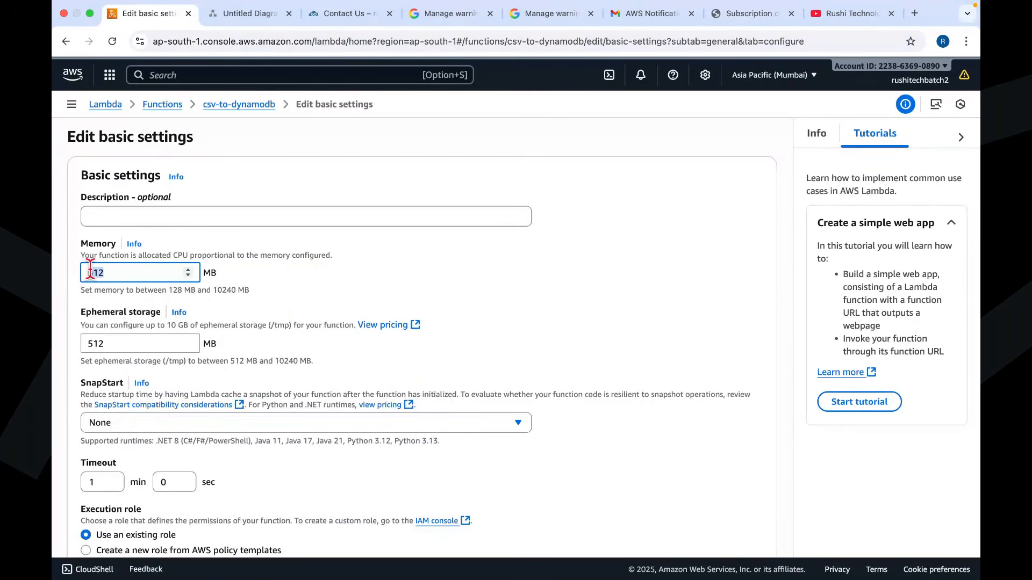
triple_click(126, 329)
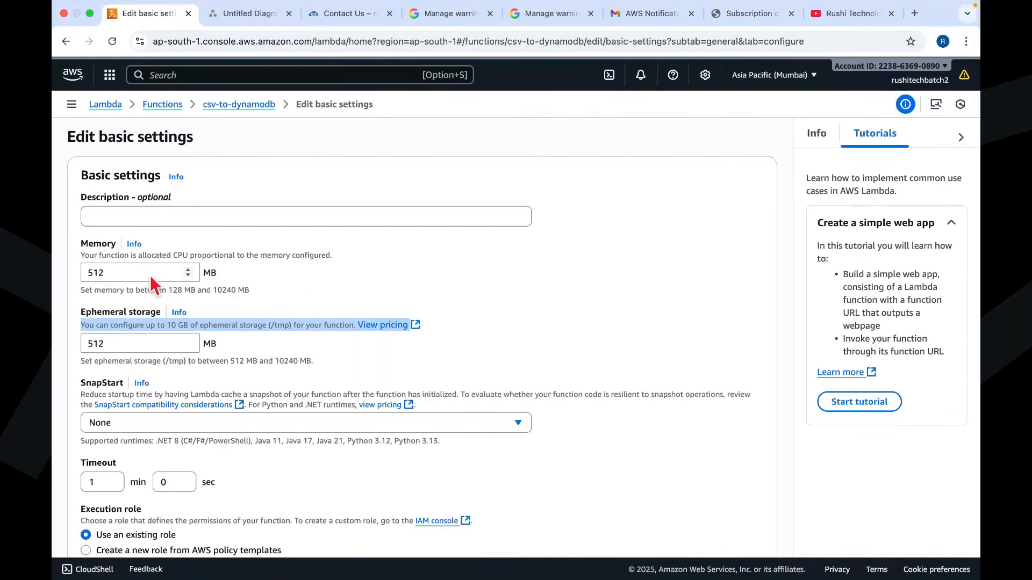
scroll(150, 275, down, 3)
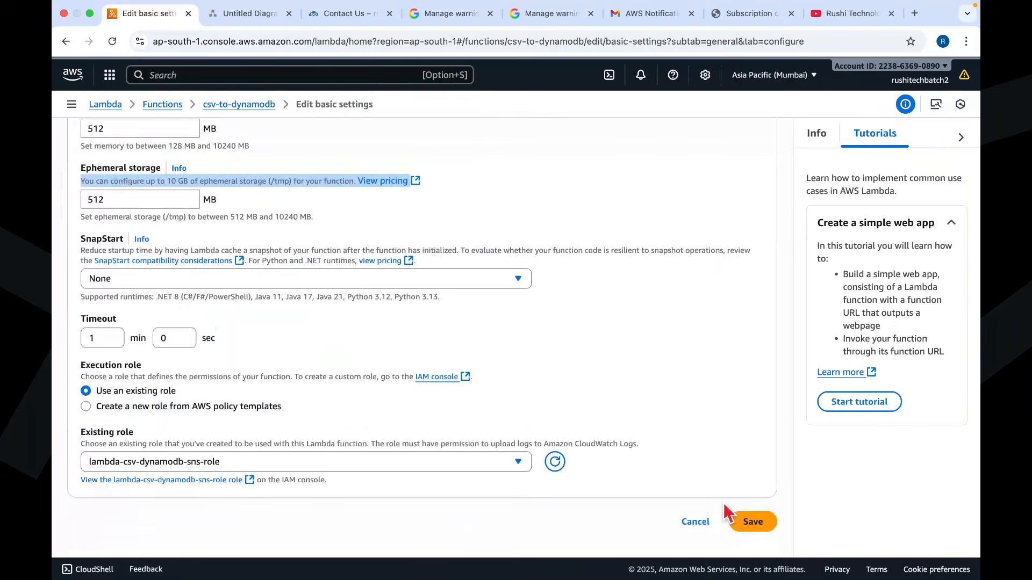
click(728, 515)
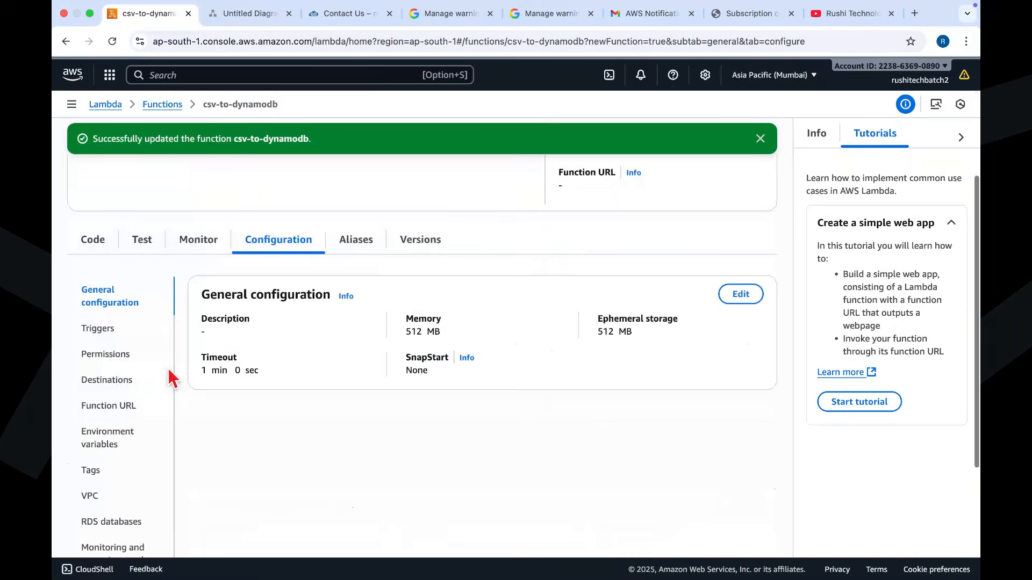
scroll(74, 458, down, 3)
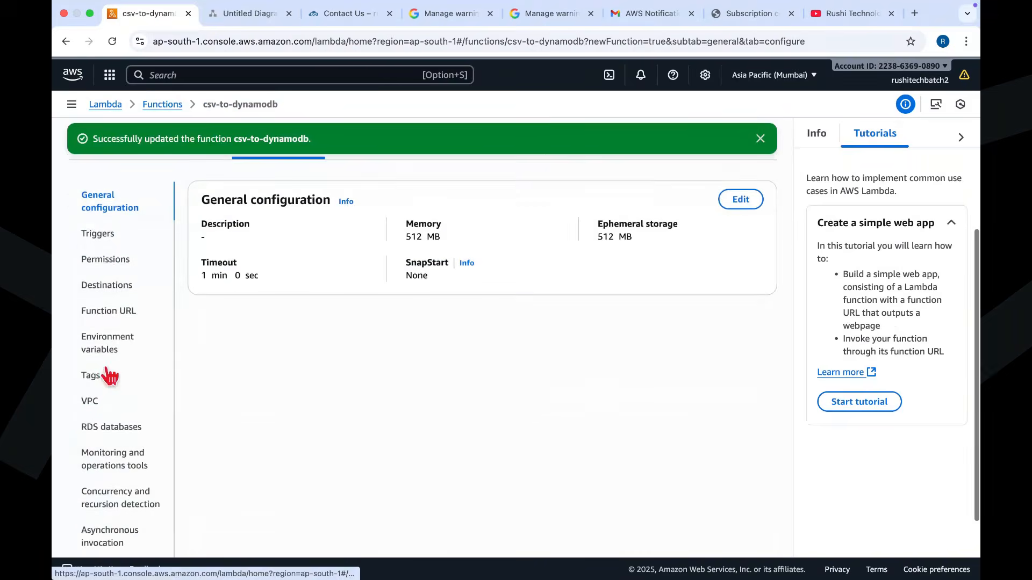
click(113, 344)
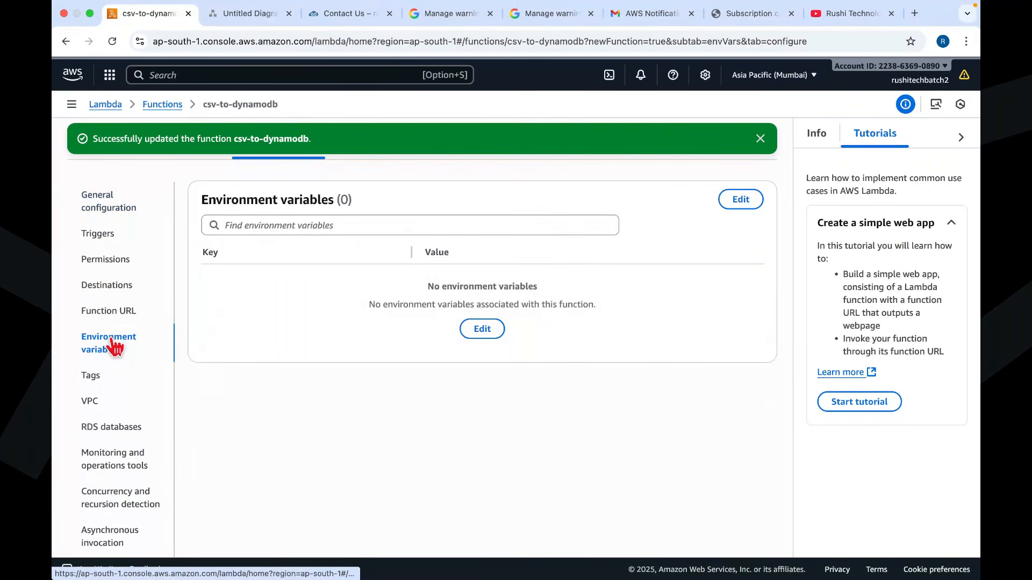
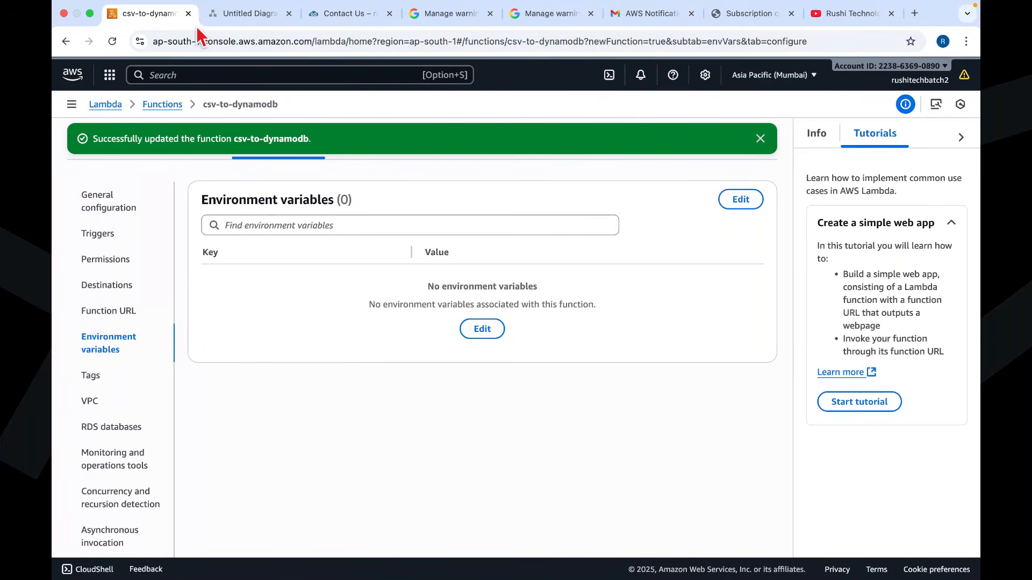
Dismiss the update notice and review the 512 MB memory in General configuration
click(759, 140)
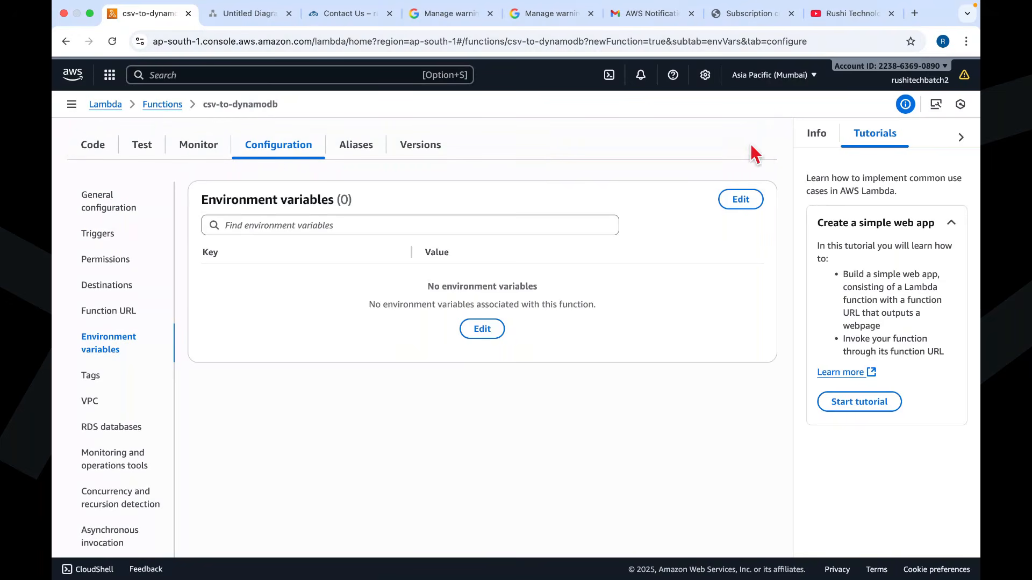
click(96, 211)
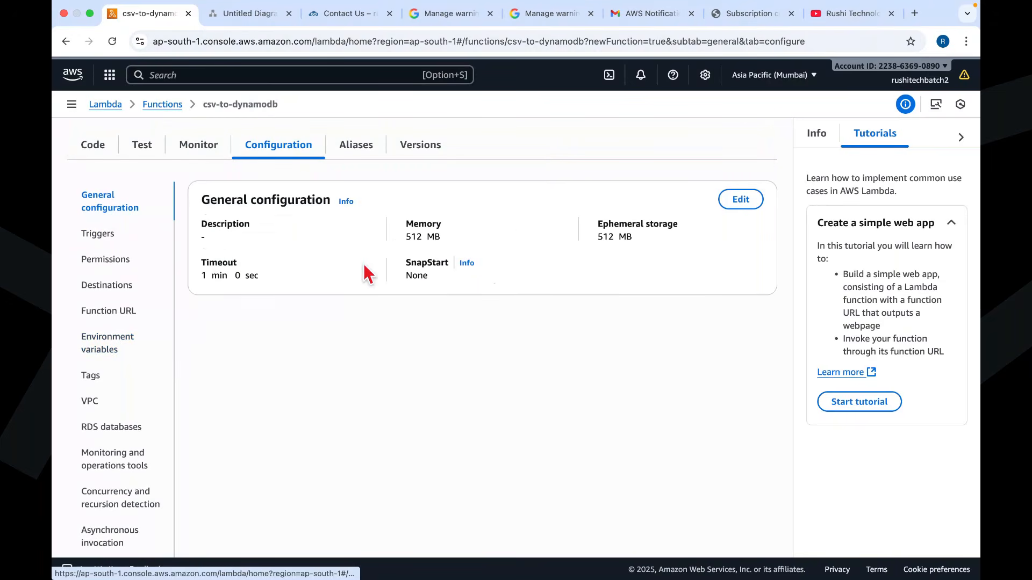
double_click(425, 232)
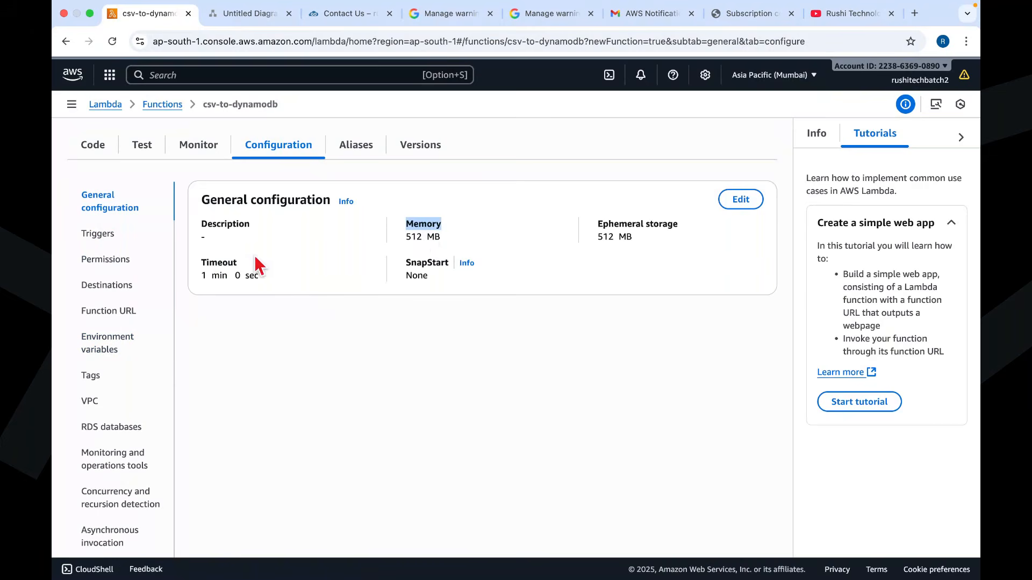
scroll(135, 384, down, 1)
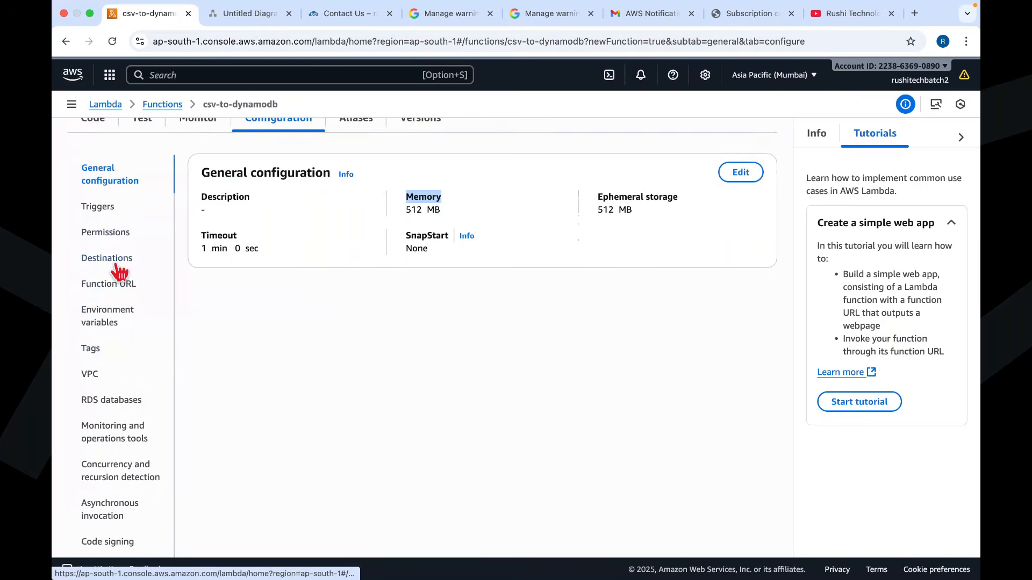
click(119, 318)
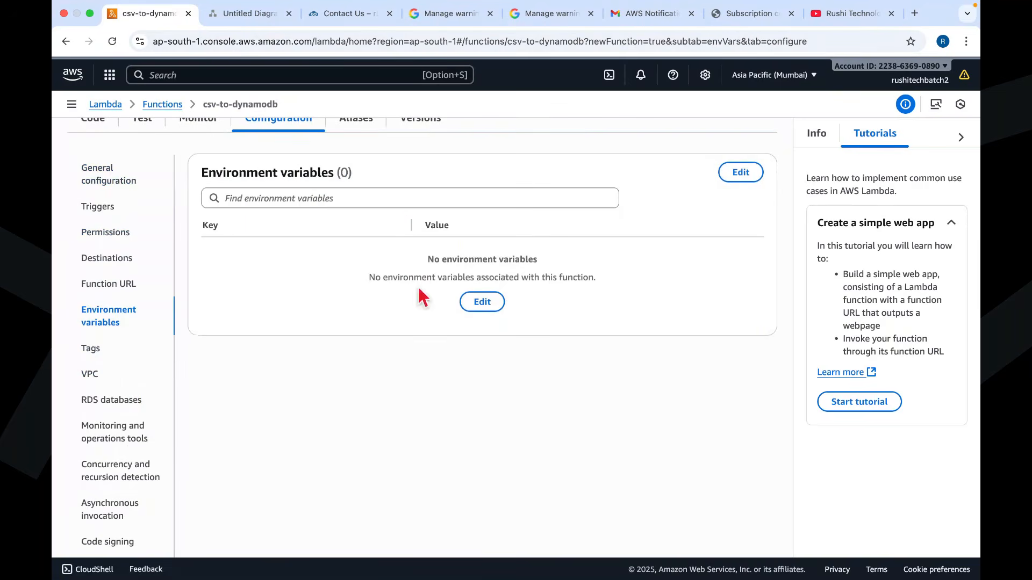
Add environment variable TABLE_NAME with the value registrations
click(741, 173)
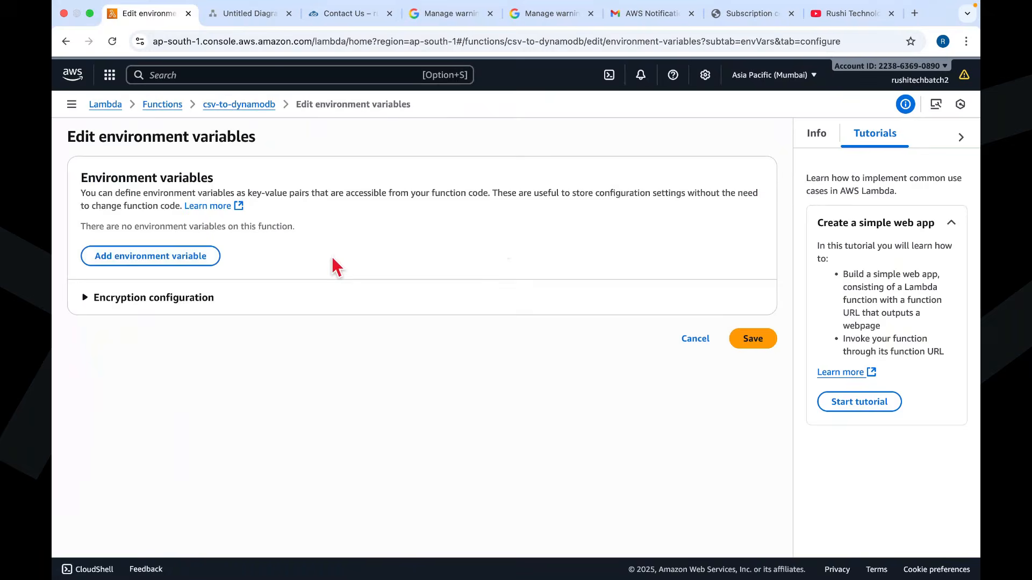
click(145, 257)
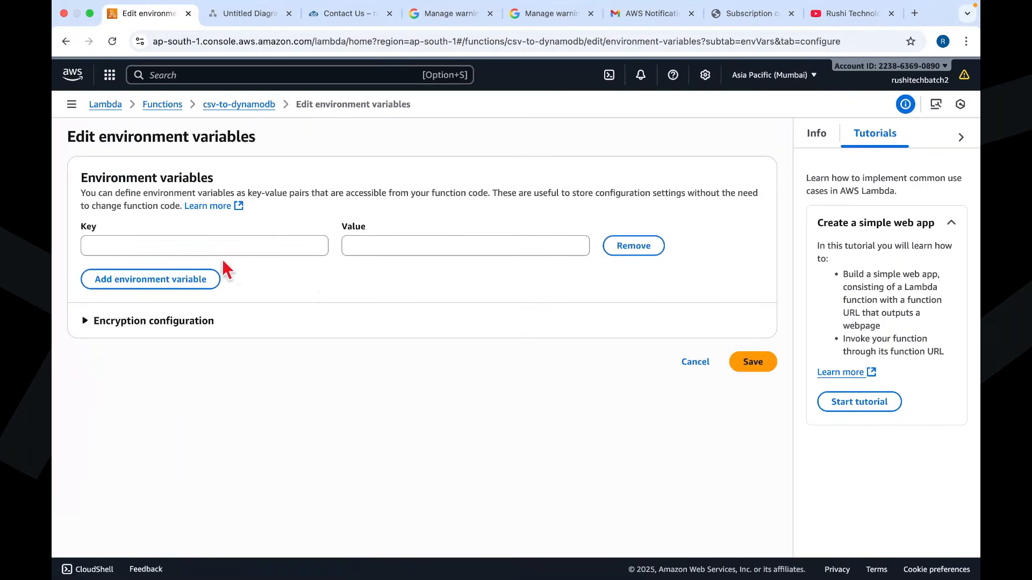
key(super+Tab)
key(super+Tab)
key(super+Tab)
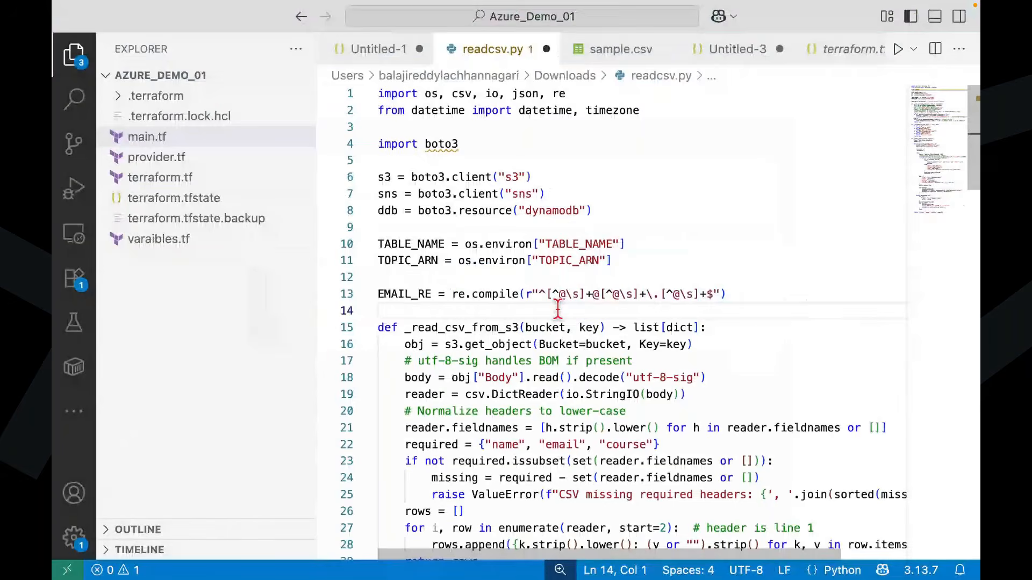
double_click(580, 244)
key(super+c)
key(super+Tab)
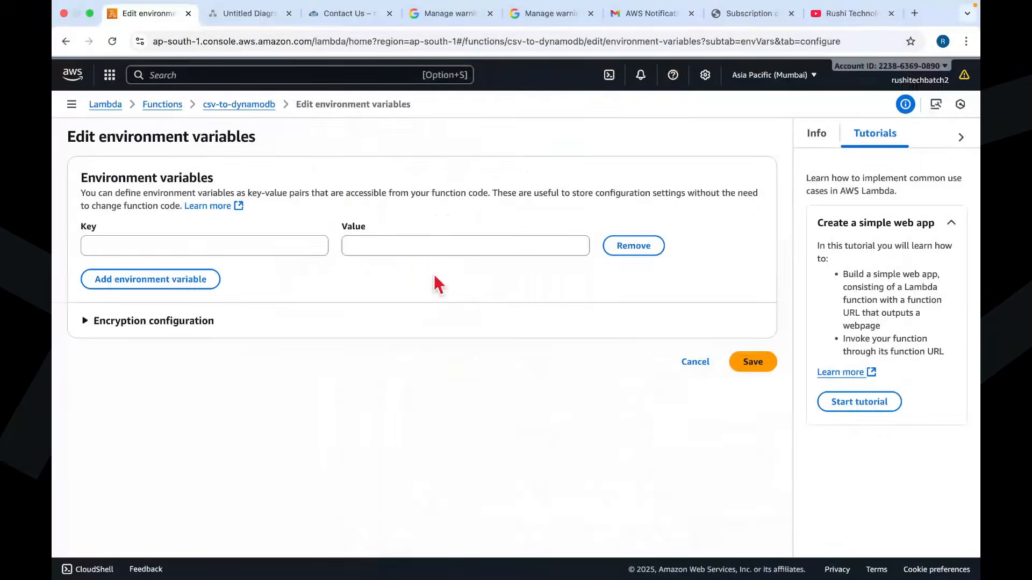
click(193, 243)
key(super+v)
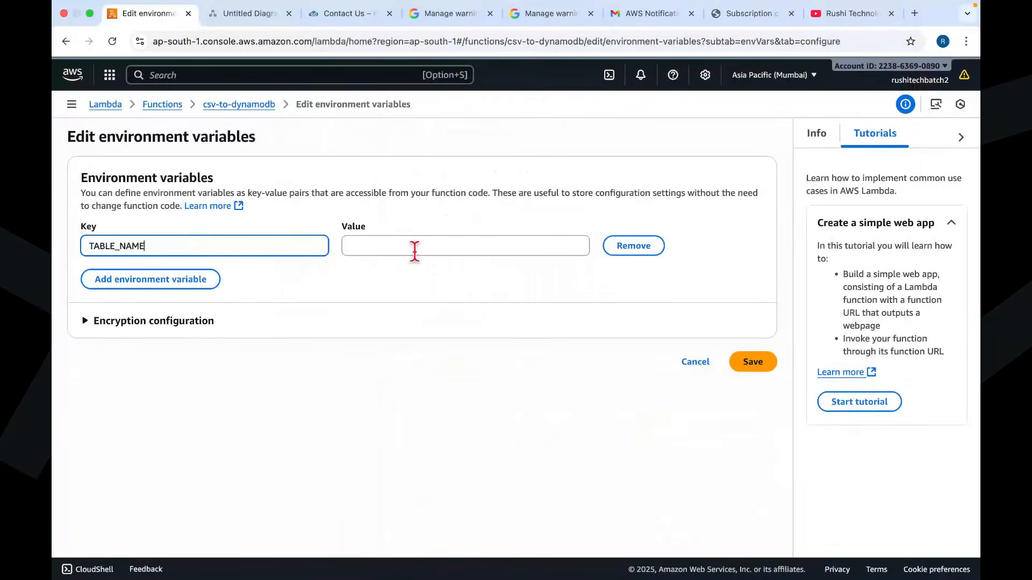
click(414, 250)
key(super+Tab)
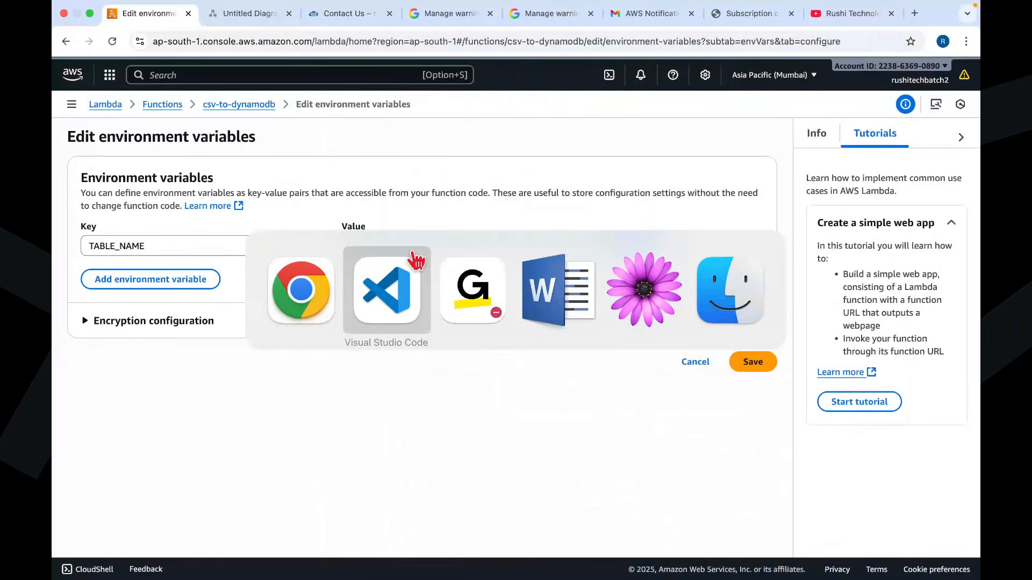
key(super+Tab)
key(super+Tab)
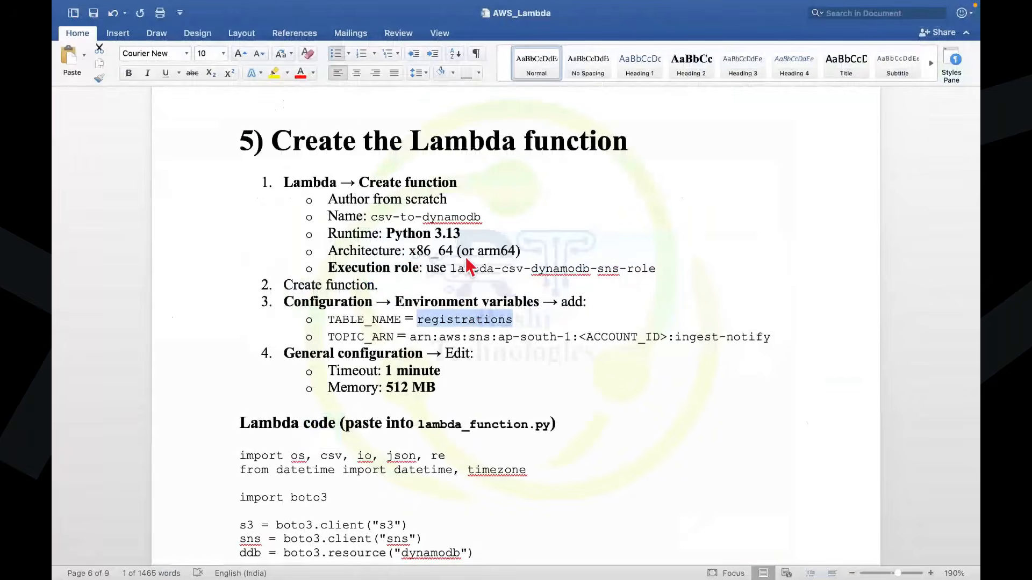
key(super+Tab)
text(registrations)
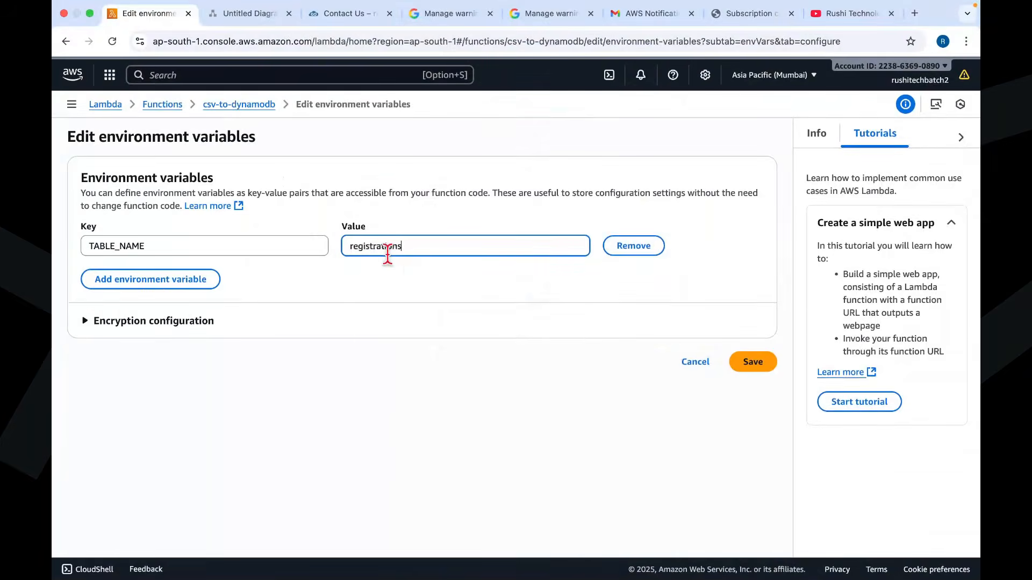
Add TOPIC_ARN set to the ingest-notify topic ARN and save both variables
click(204, 279)
key(super+Tab)
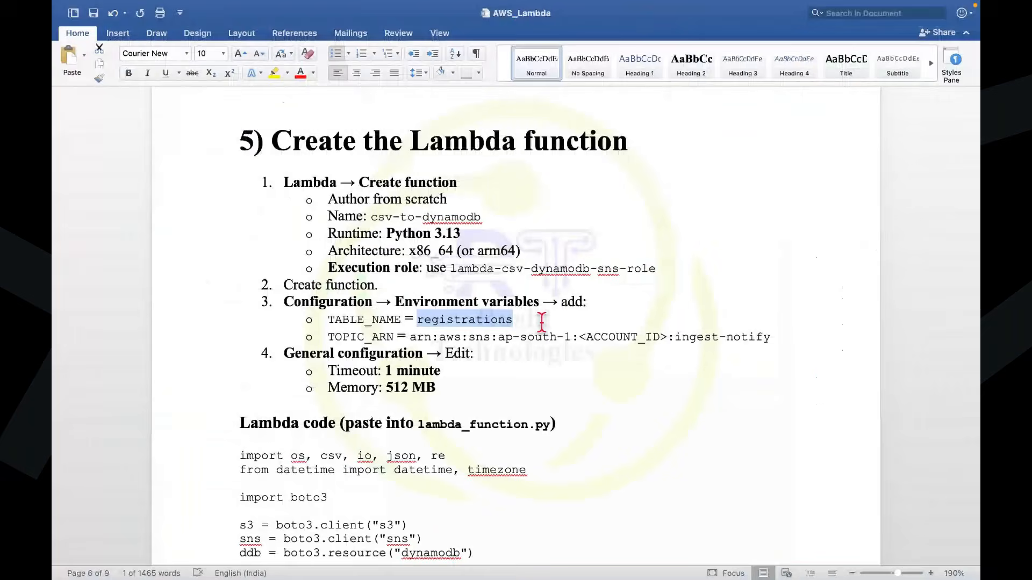
key(super+Tab)
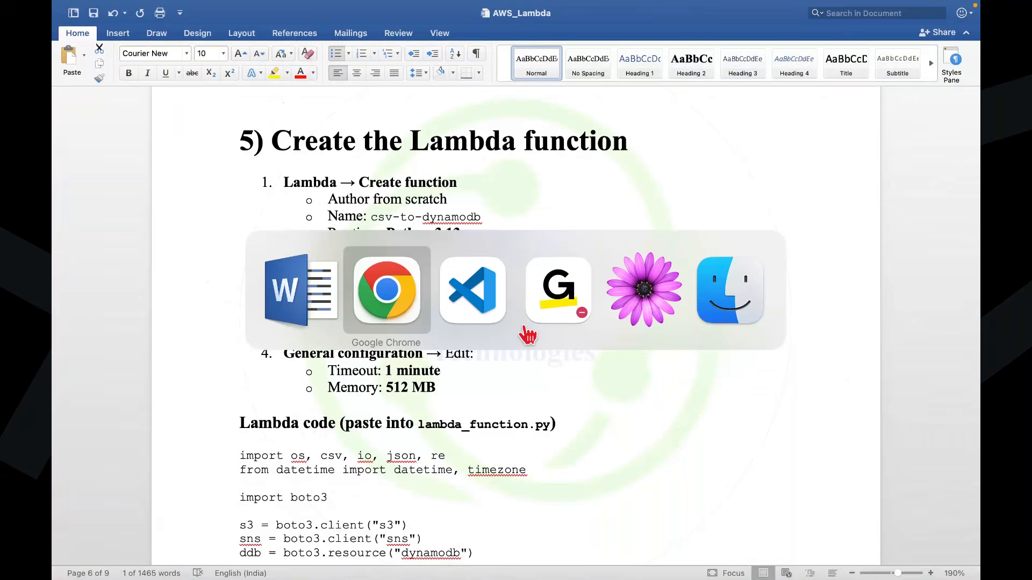
key(super+Tab)
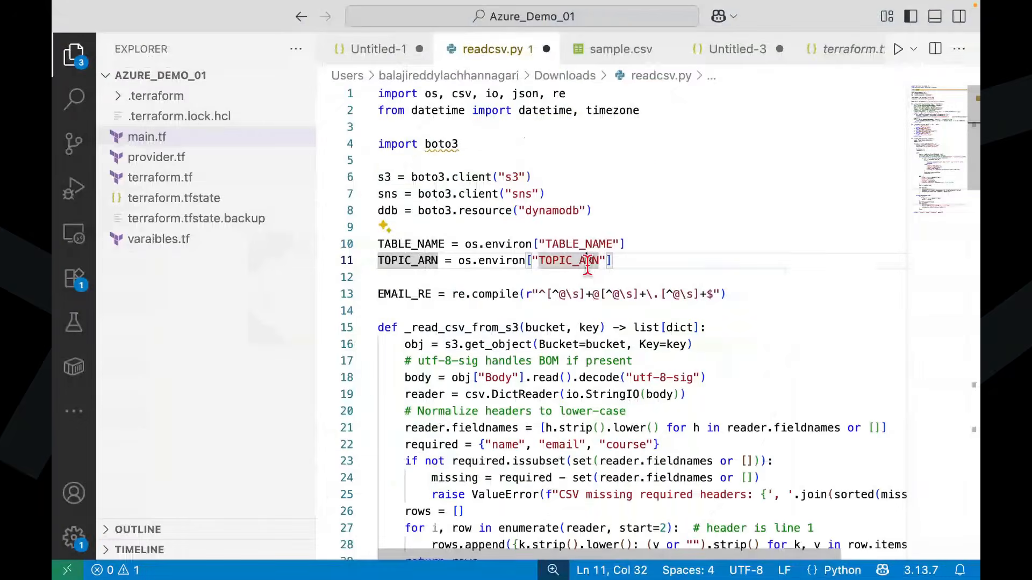
key(super+Tab)
click(152, 288)
text(TOPIC_ARN)
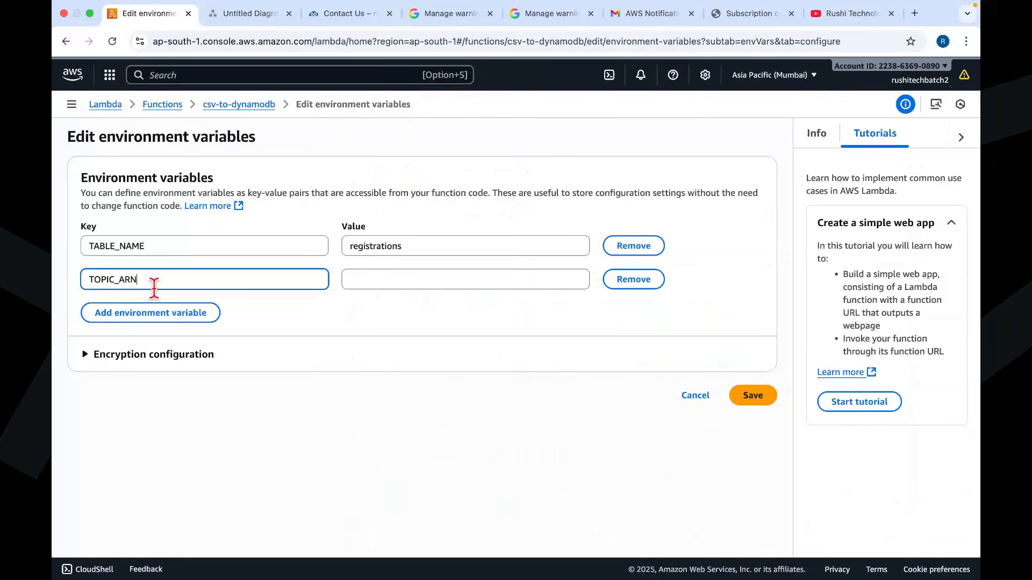
key(super+Tab)
key(super+Tab)
key(super+Tab)
key(super+Tab)
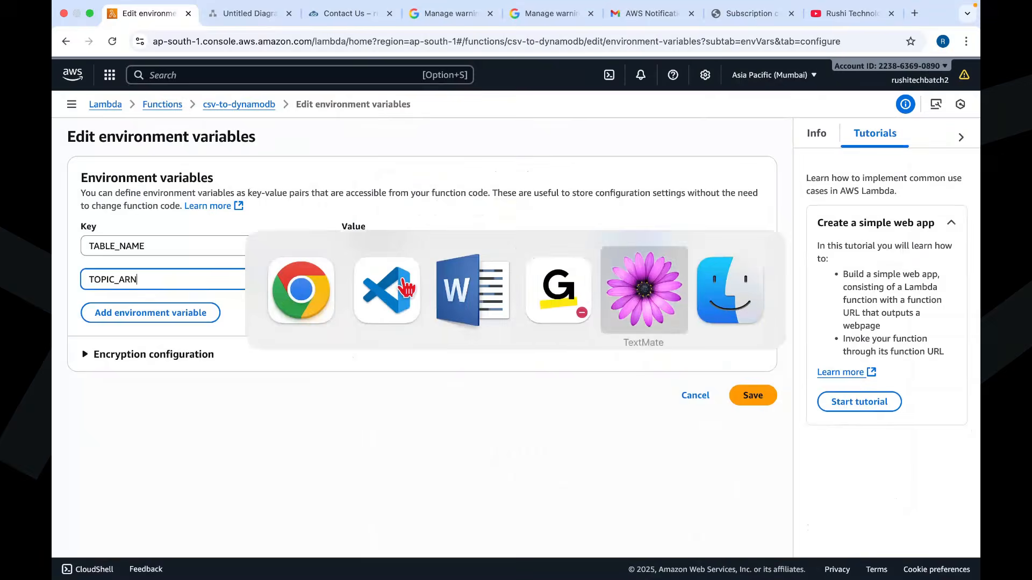
click(349, 350)
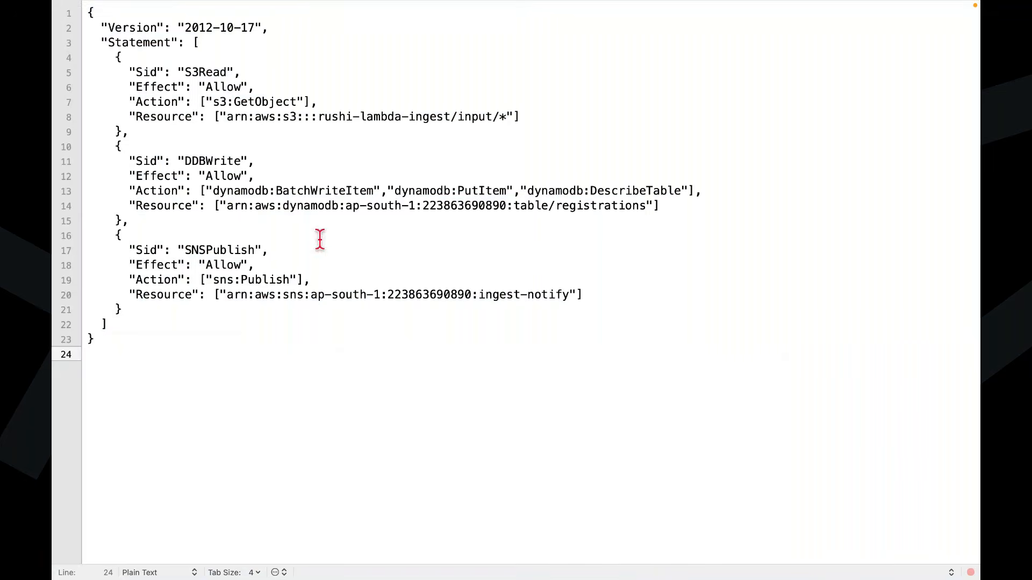
drag(227, 296, 568, 296)
key(super+c)
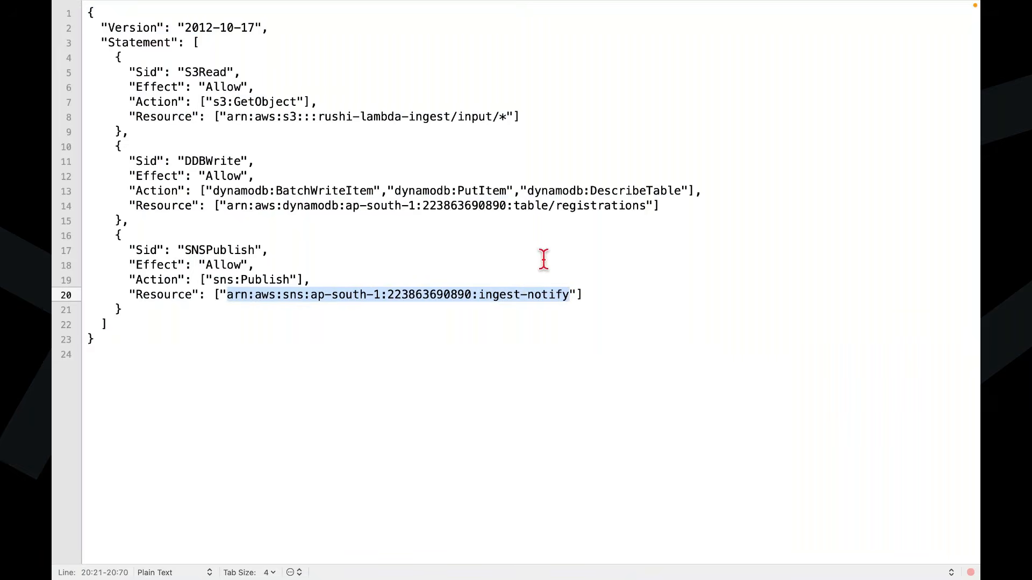
key(super+Tab)
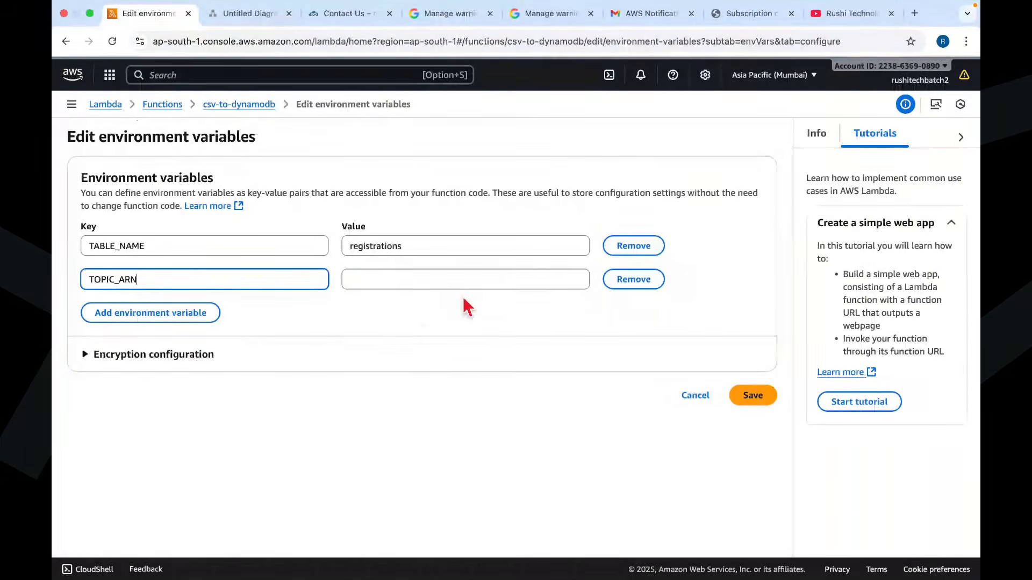
click(398, 279)
key(super+v)
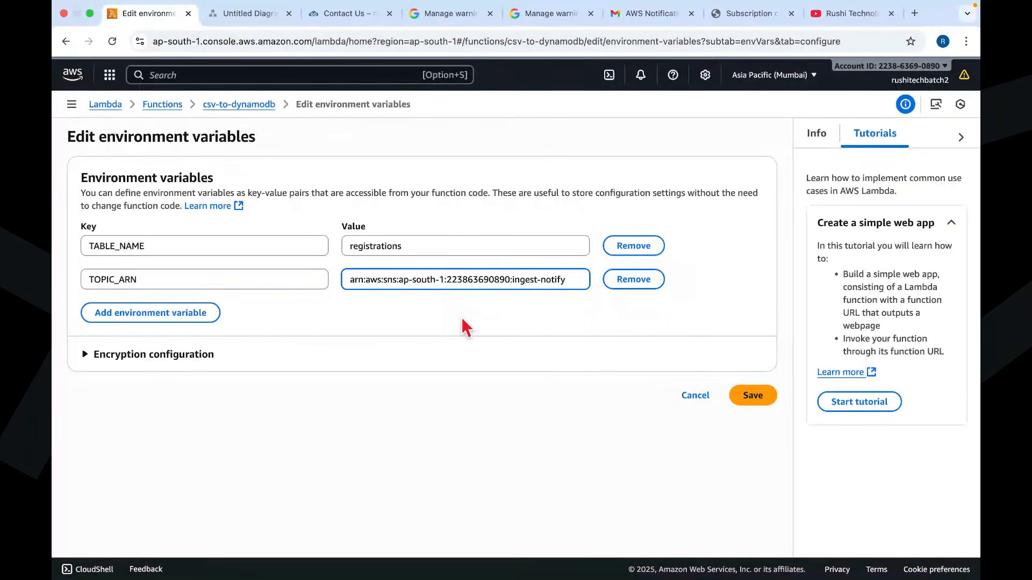
key(Return)
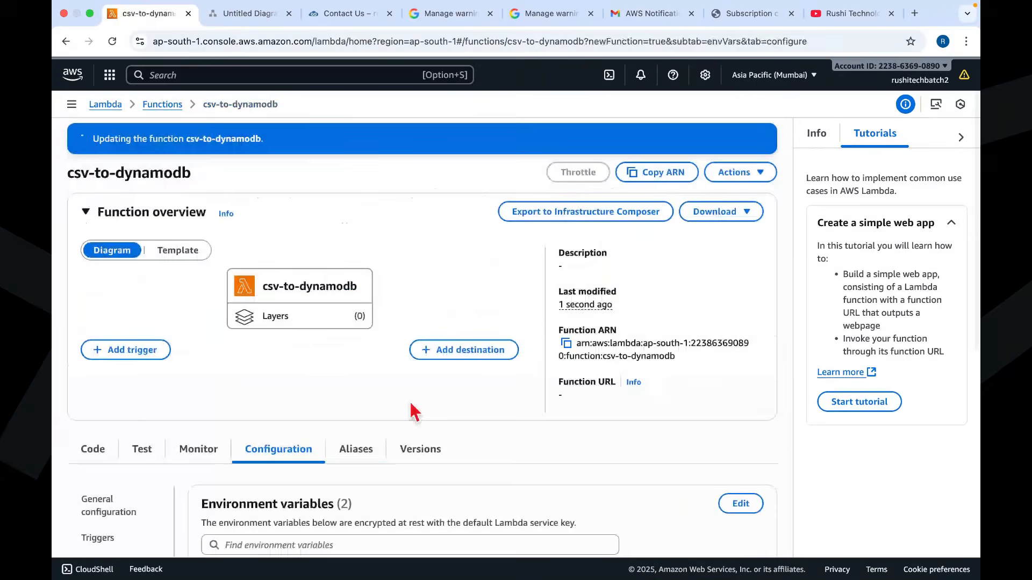
Scroll the csv-to-dynamodb page down to the Code source showing lambda_function.py
scroll(151, 250, up, 3)
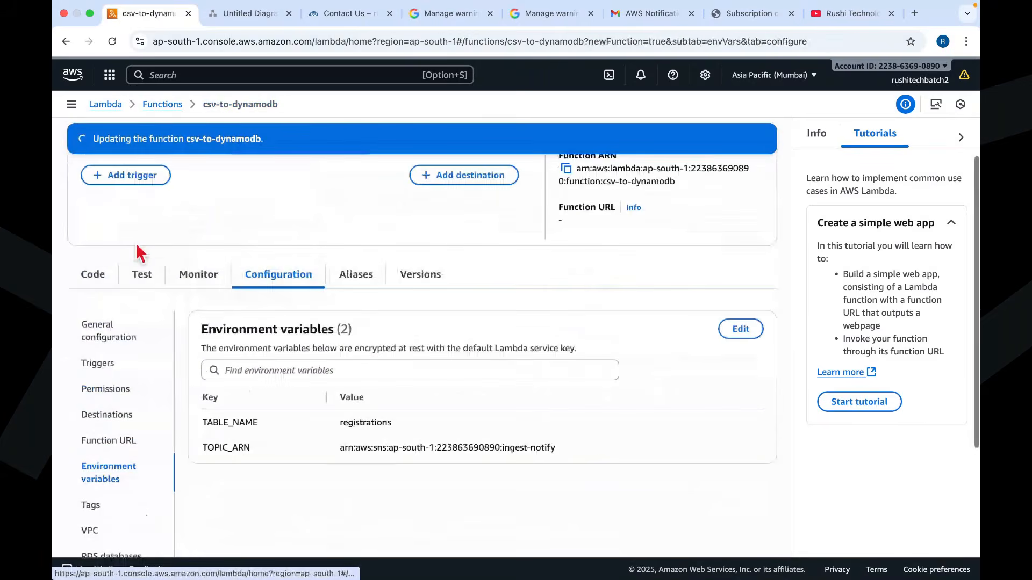
click(104, 274)
scroll(426, 258, up, 10)
scroll(423, 435, down, 5)
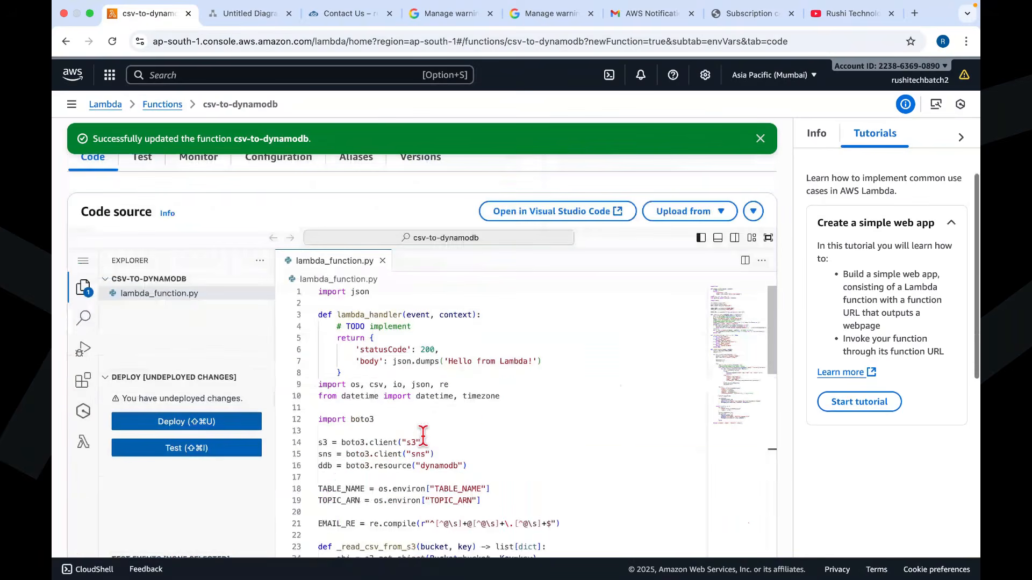
scroll(422, 435, down, 3)
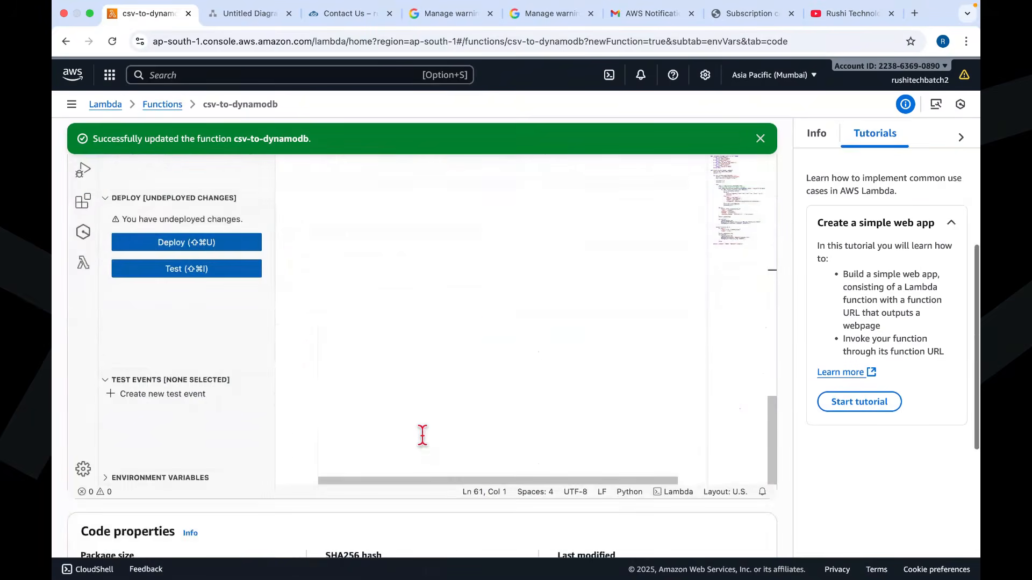
Deploy the updated function code and dismiss the success notice
click(200, 241)
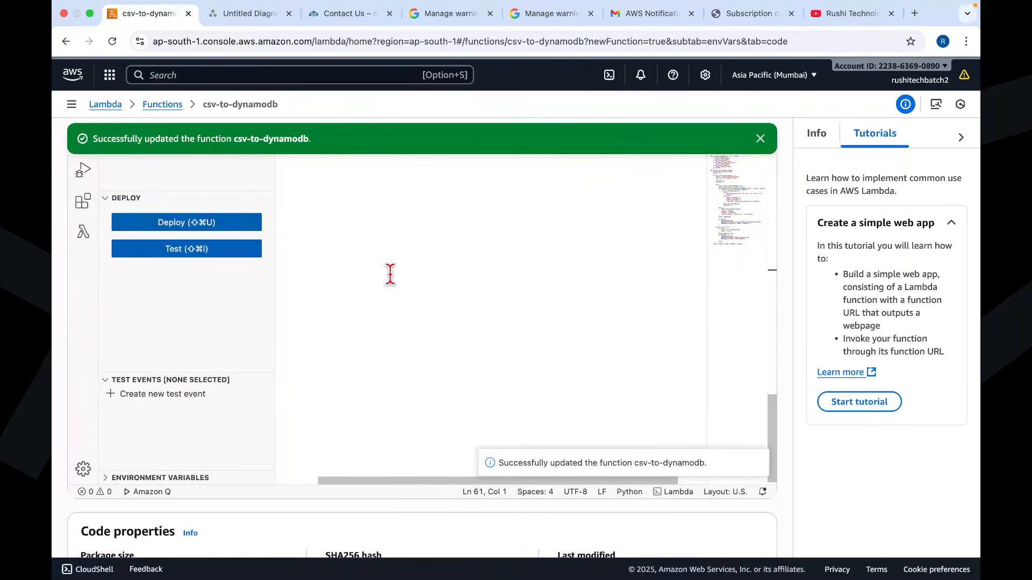
click(760, 138)
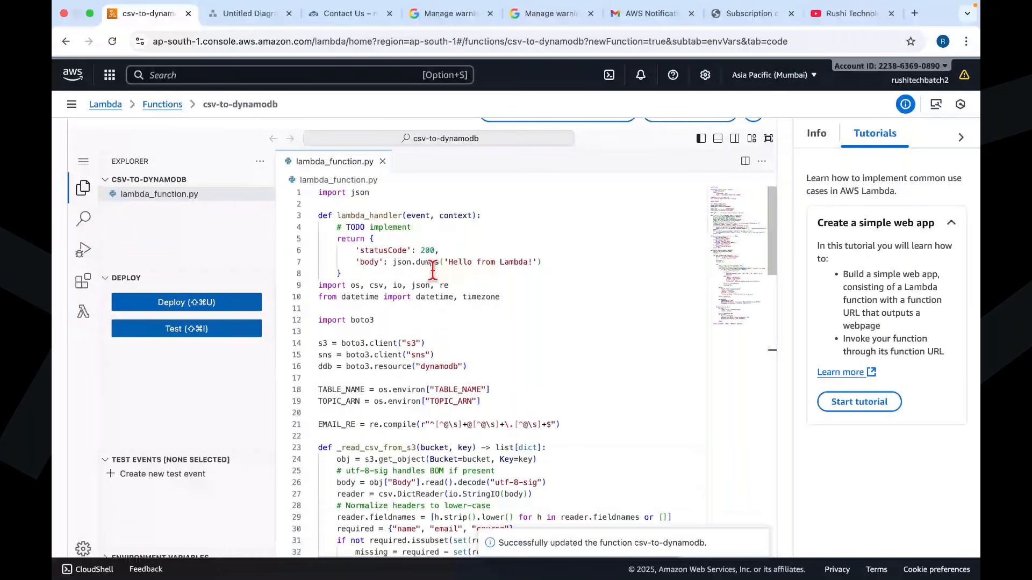
scroll(432, 271, up, 5)
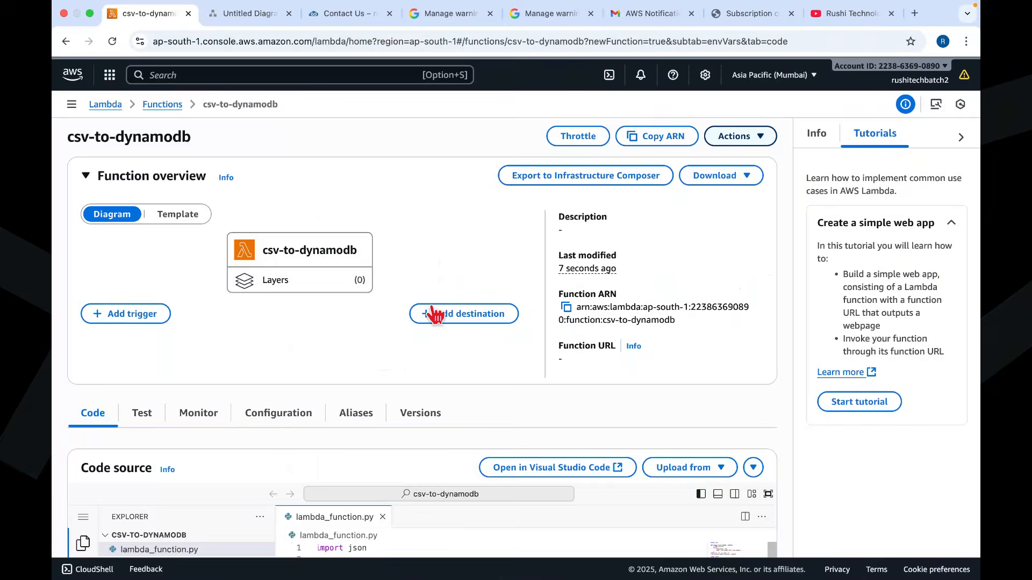
scroll(434, 314, down, 3)
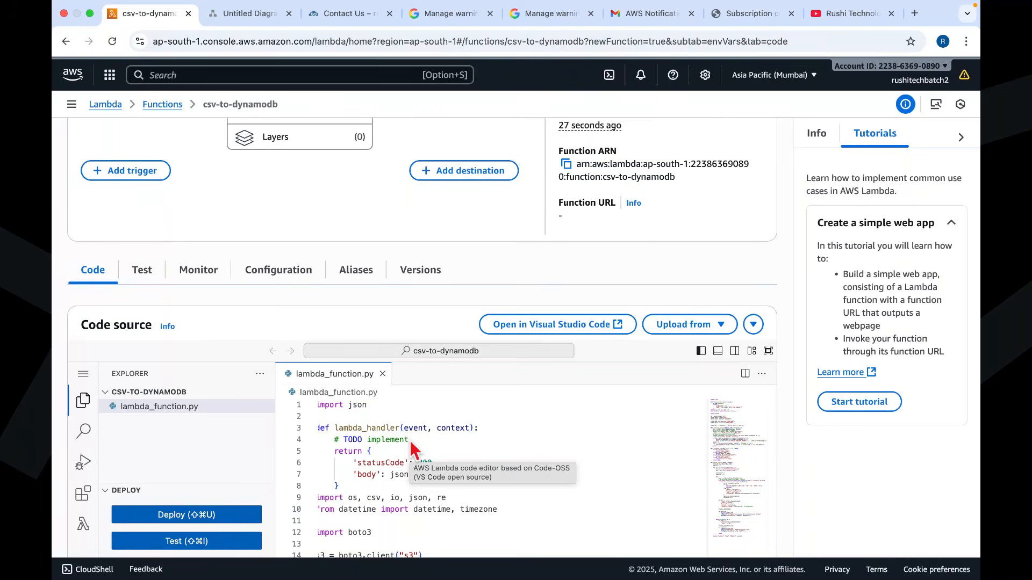
key(super+Tab)
key(super+Tab)
key(super+Tab)
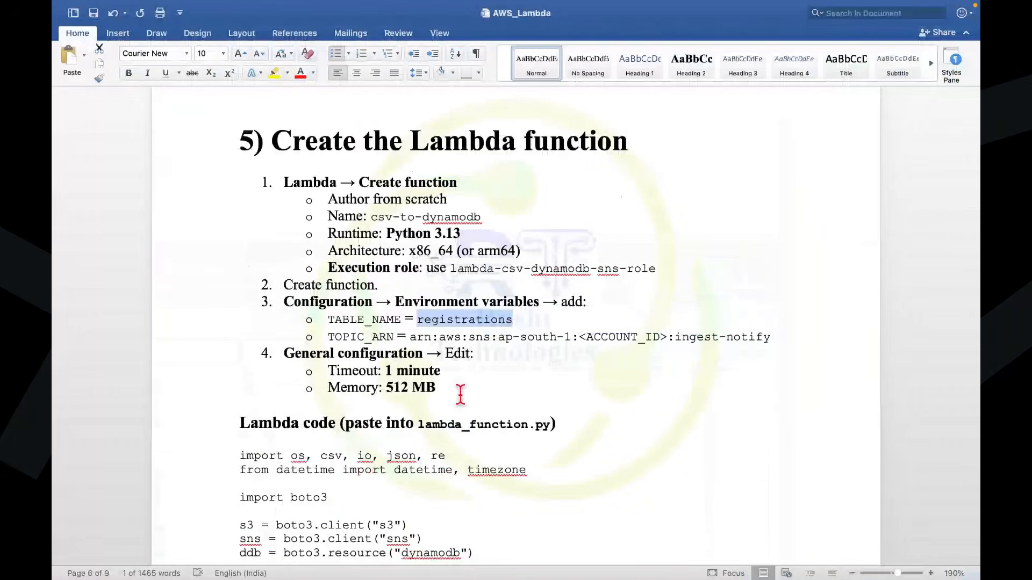
scroll(461, 395, down, 15)
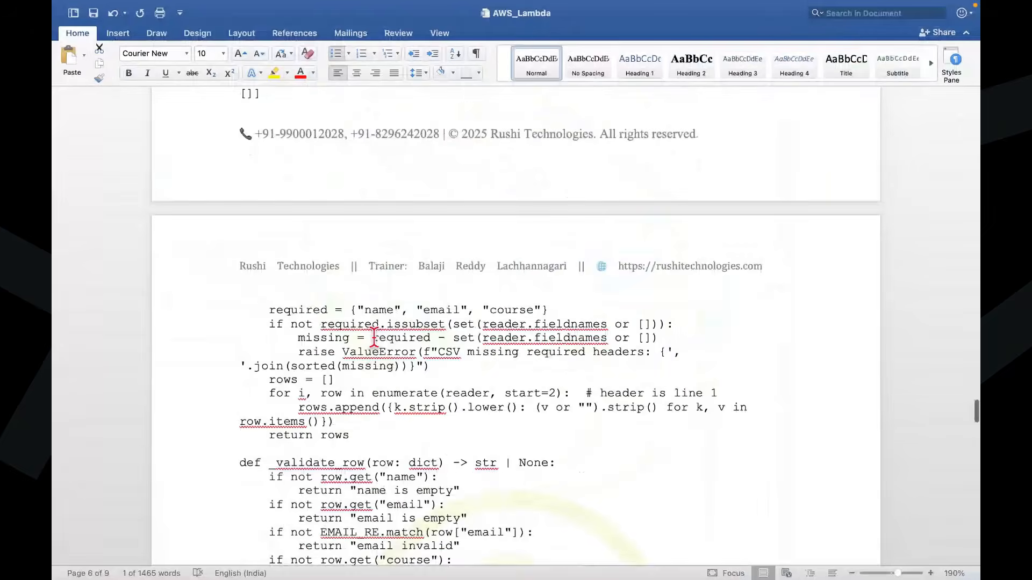
scroll(374, 337, down, 18)
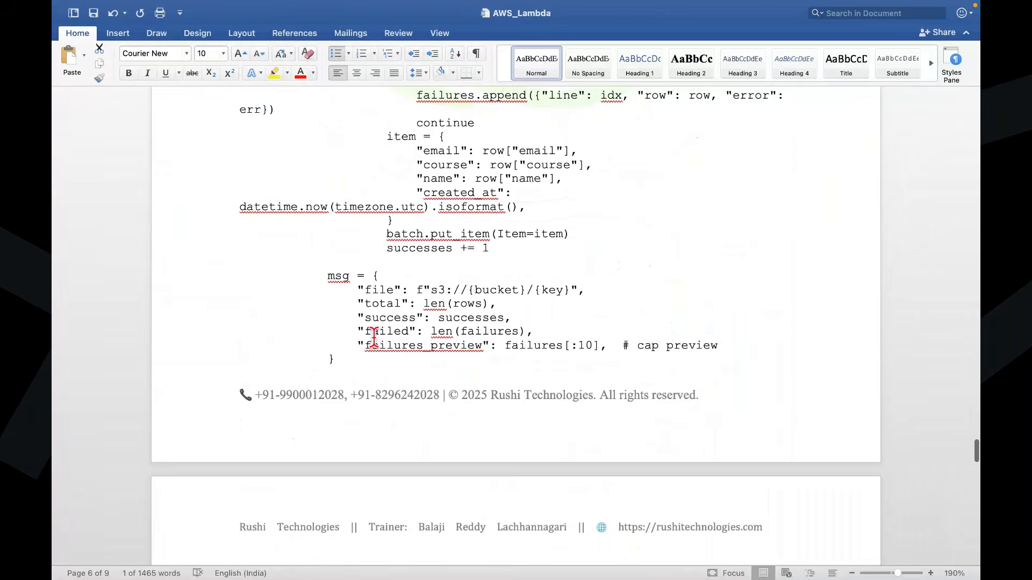
scroll(374, 339, down, 20)
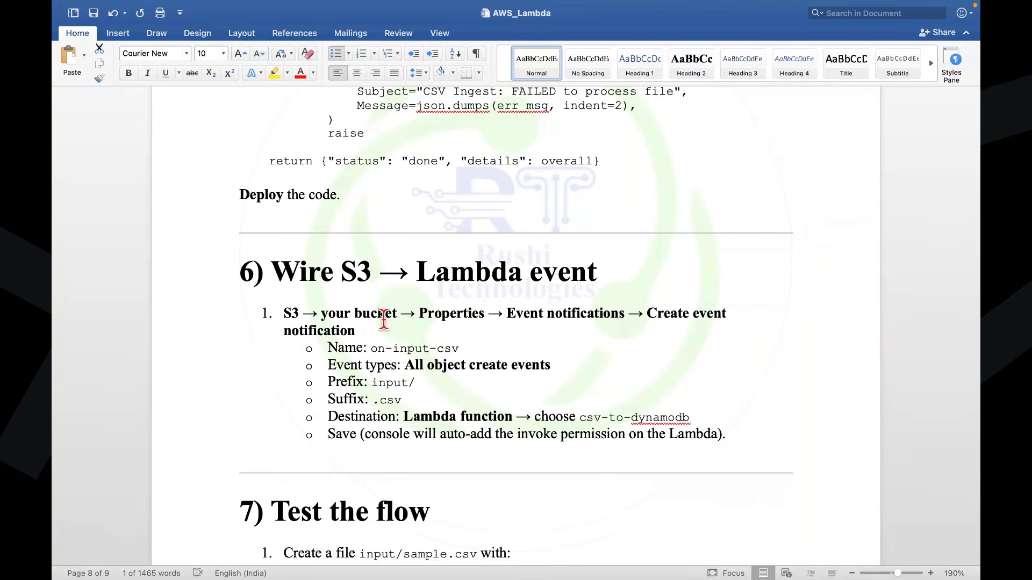
click(384, 319)
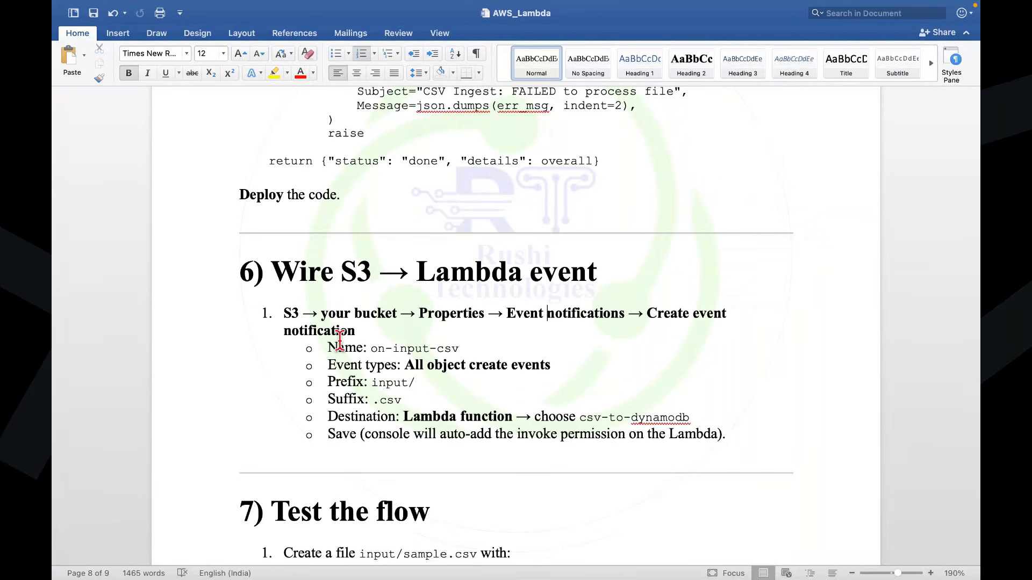
key(super+Tab)
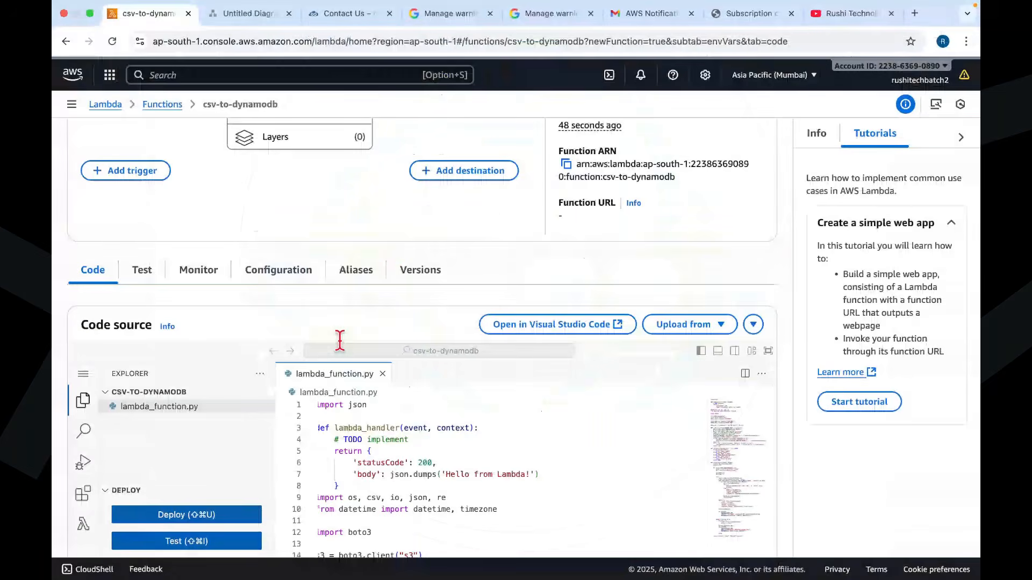
Search for s3 and open the rushi-lambda-ingest bucket
click(127, 76)
text(s3)
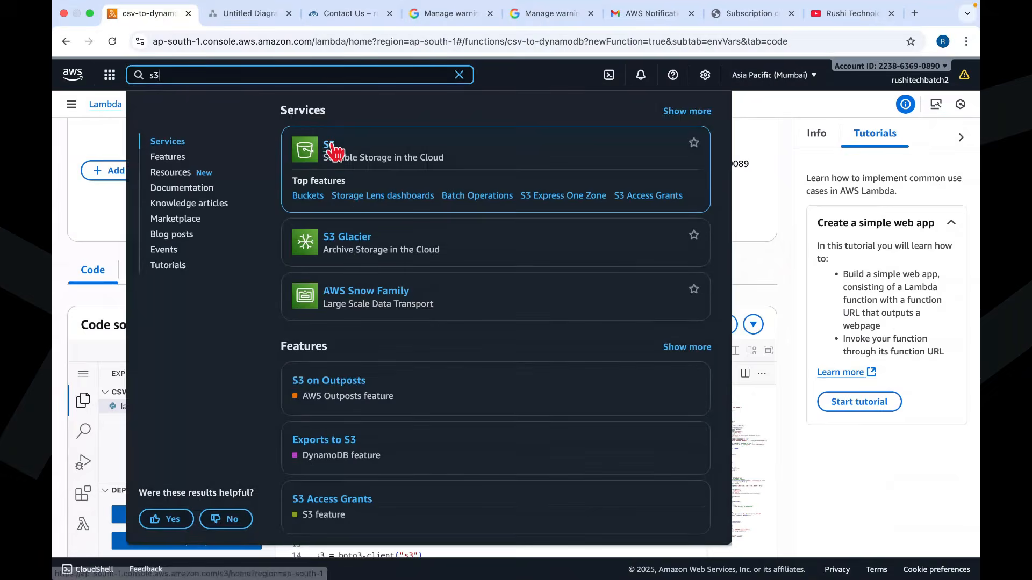
click(322, 153)
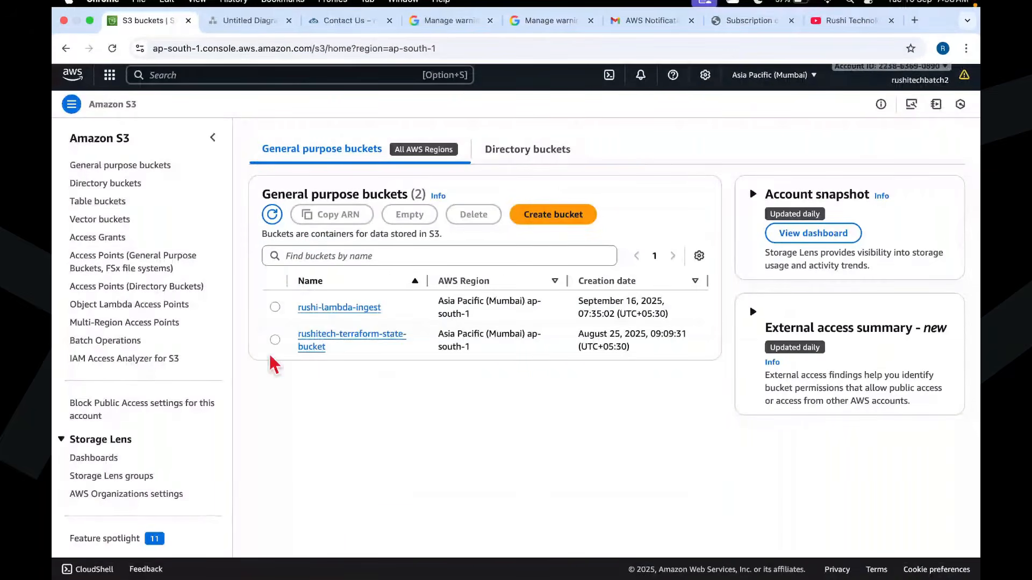
click(339, 307)
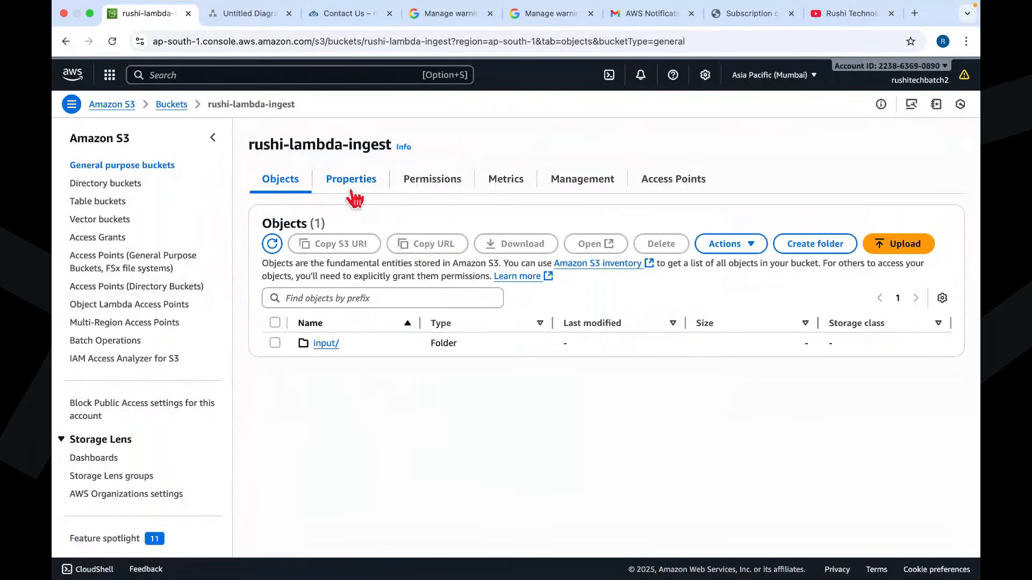
In the bucket's Properties, go to the empty Event notifications section and create a new one
click(352, 192)
scroll(331, 307, down, 1)
scroll(324, 329, down, 1)
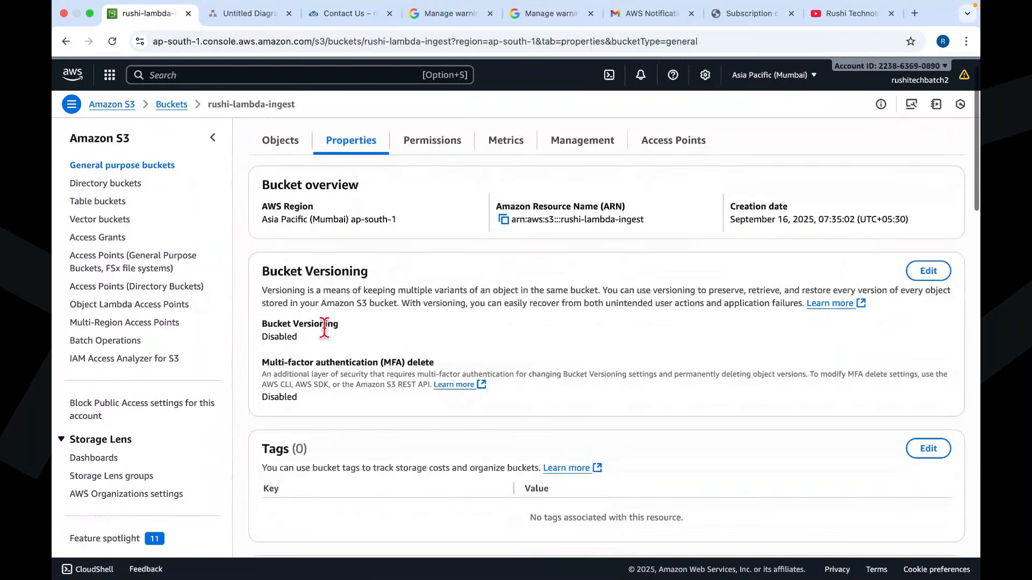
scroll(324, 329, down, 1)
scroll(325, 338, down, 10)
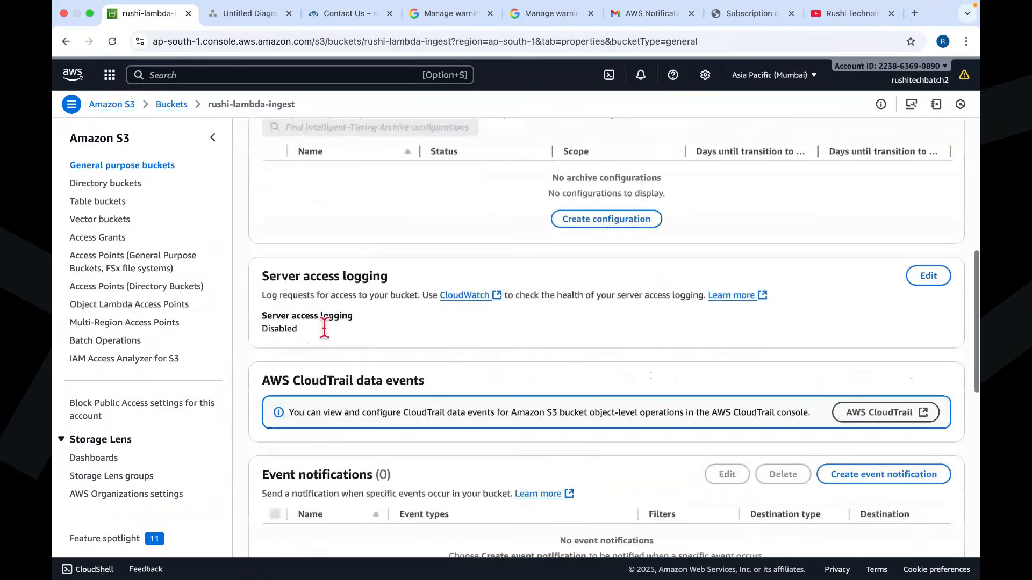
scroll(324, 329, down, 5)
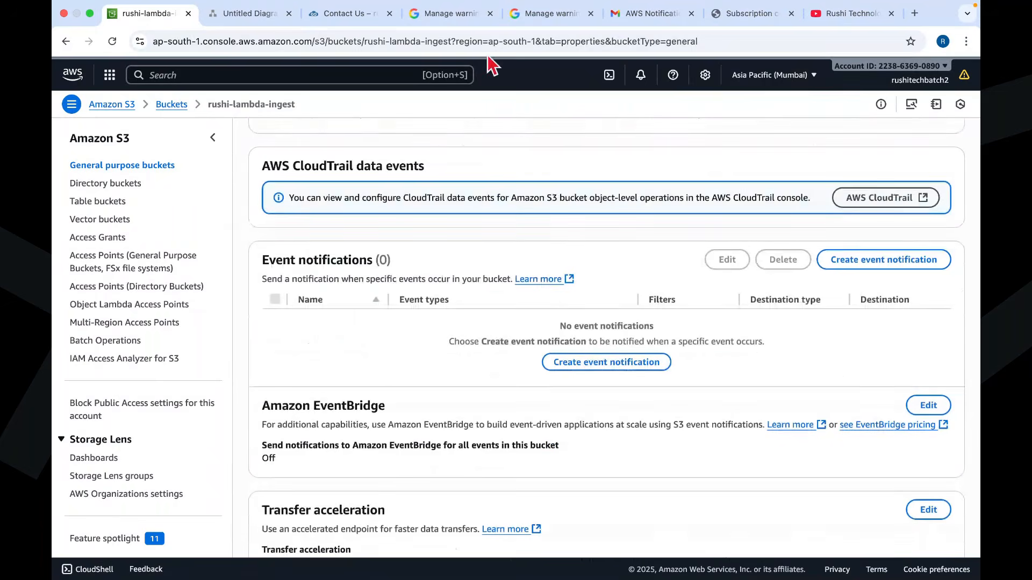
drag(250, 289, 402, 286)
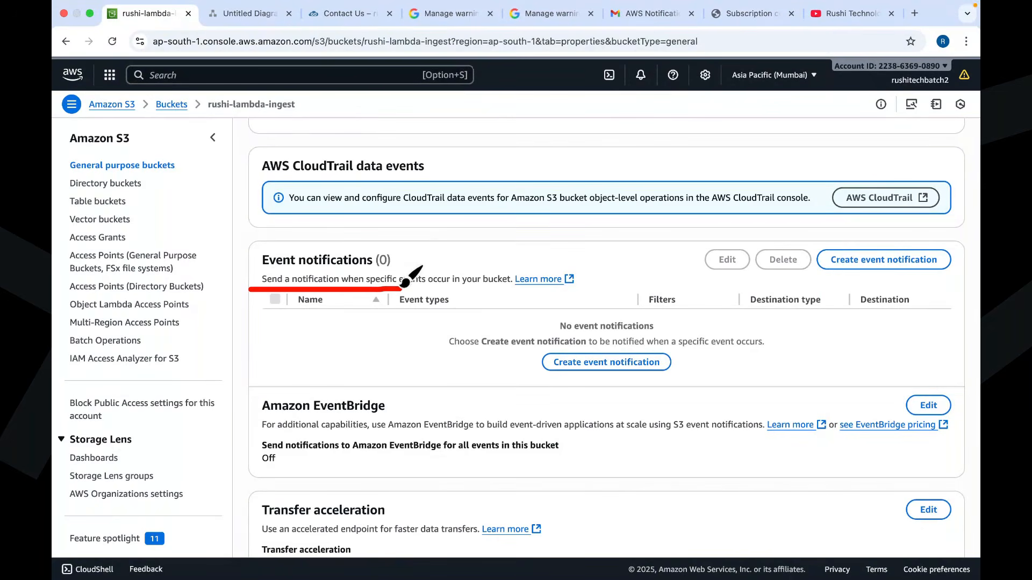
key(Escape)
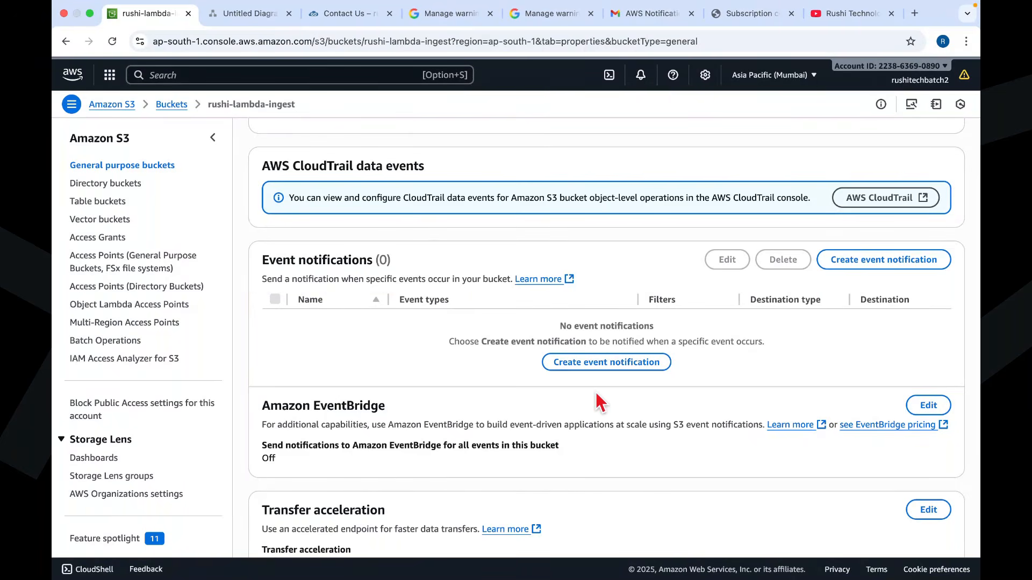
click(601, 364)
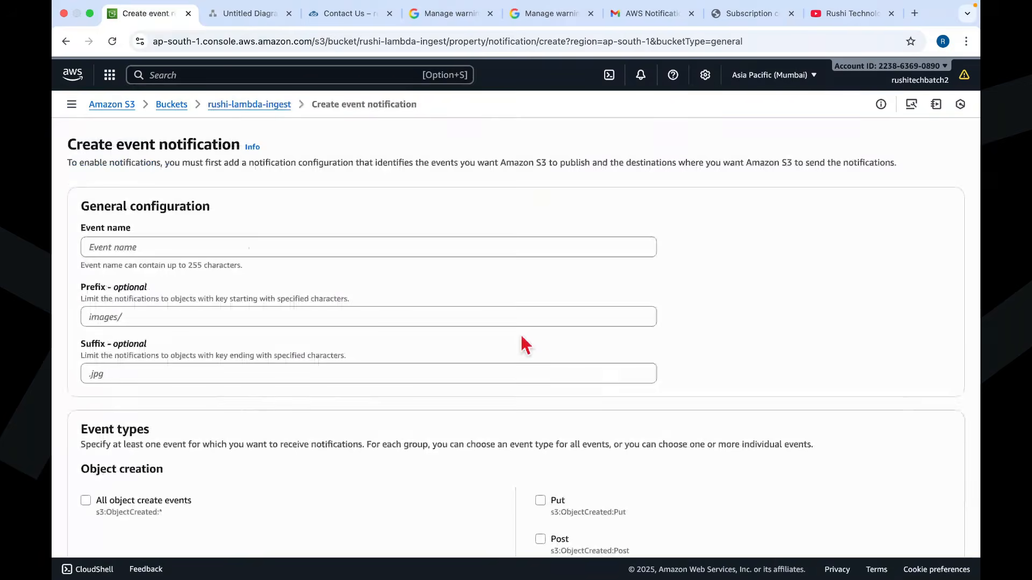
Paste on-input-csv from the Word guide as the event name
click(204, 247)
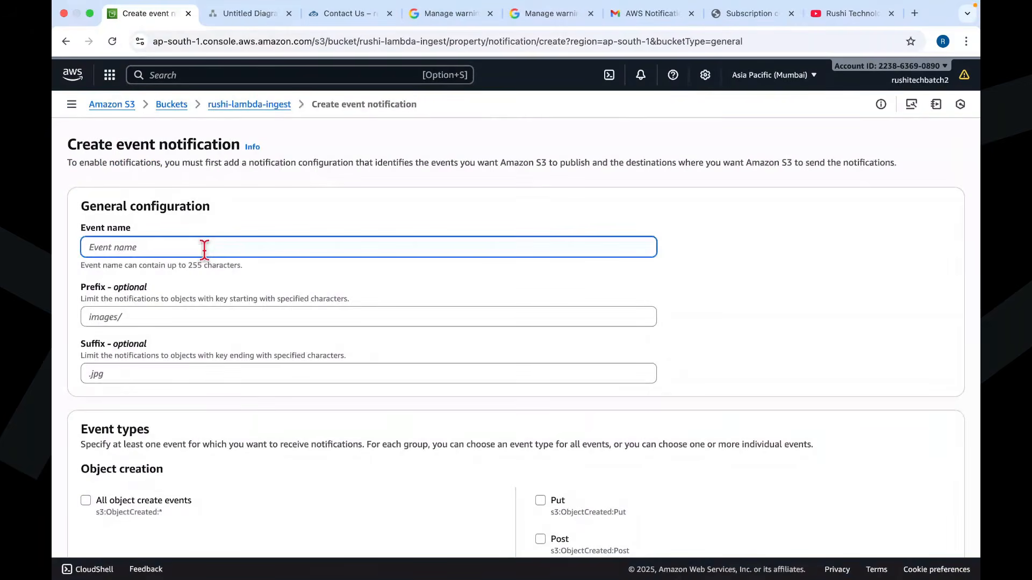
key(super+Tab)
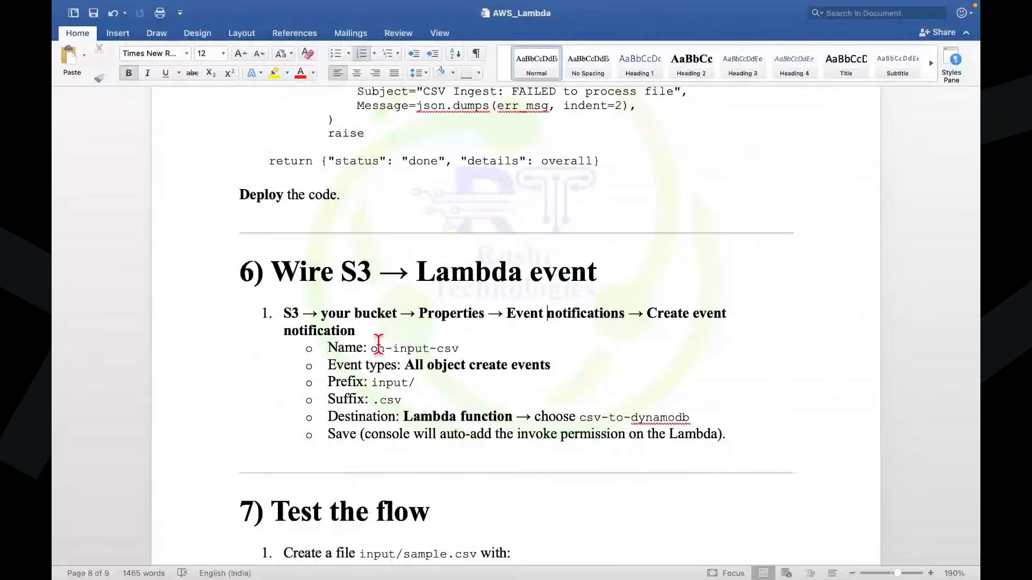
drag(371, 348, 467, 347)
key(super+c)
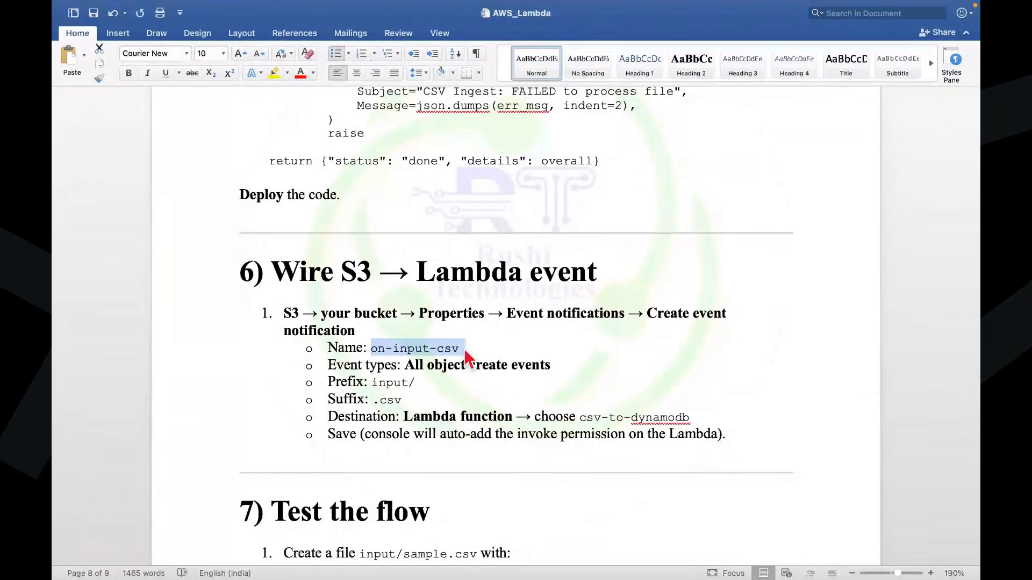
key(super+Tab)
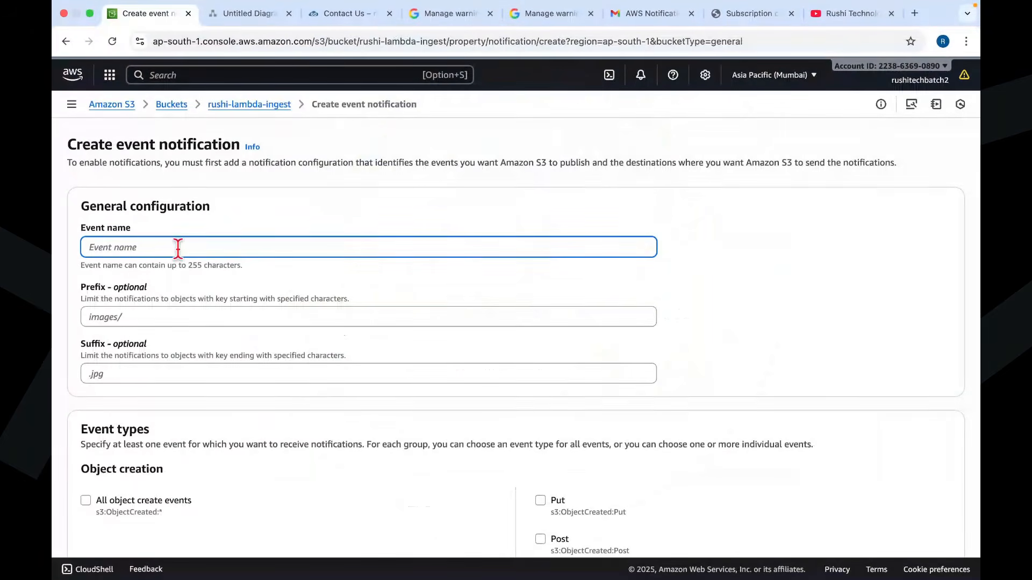
key(super+v)
Set the prefix filter to inputs/ and the suffix filter to .csv
click(146, 314)
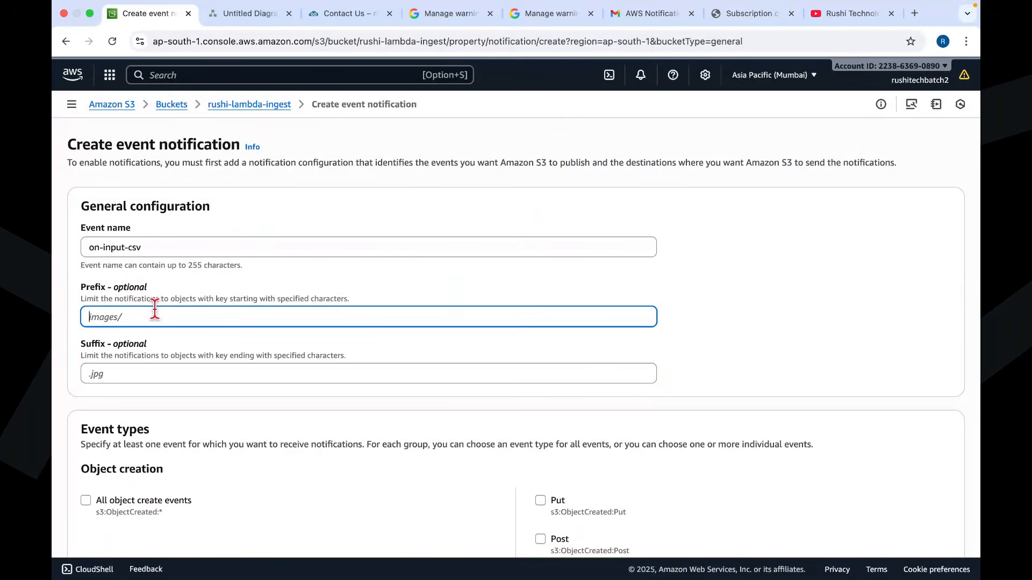
text(inputs/)
click(102, 373)
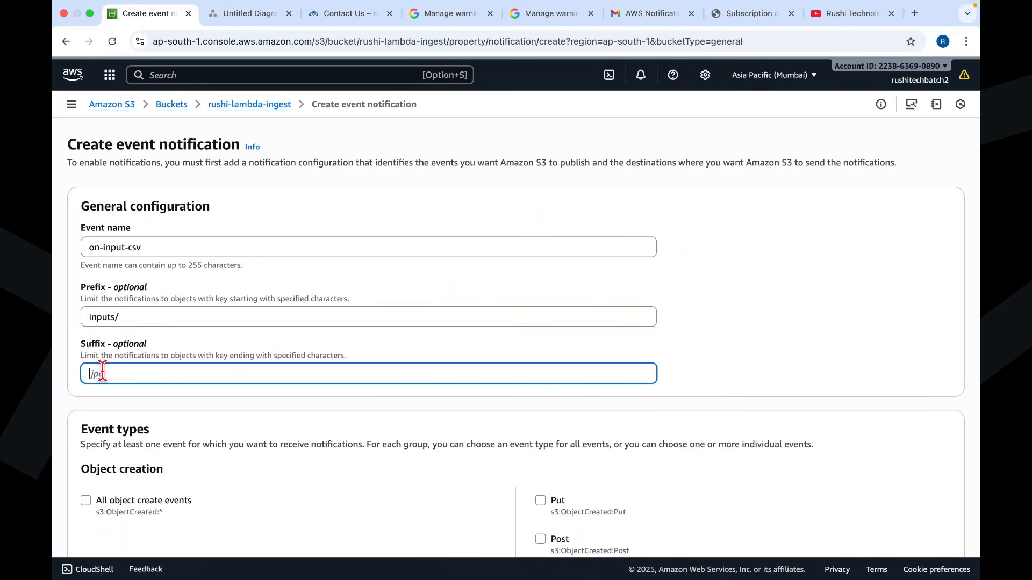
text(.)
key(BackSpace)
text(.csv)
double_click(106, 316)
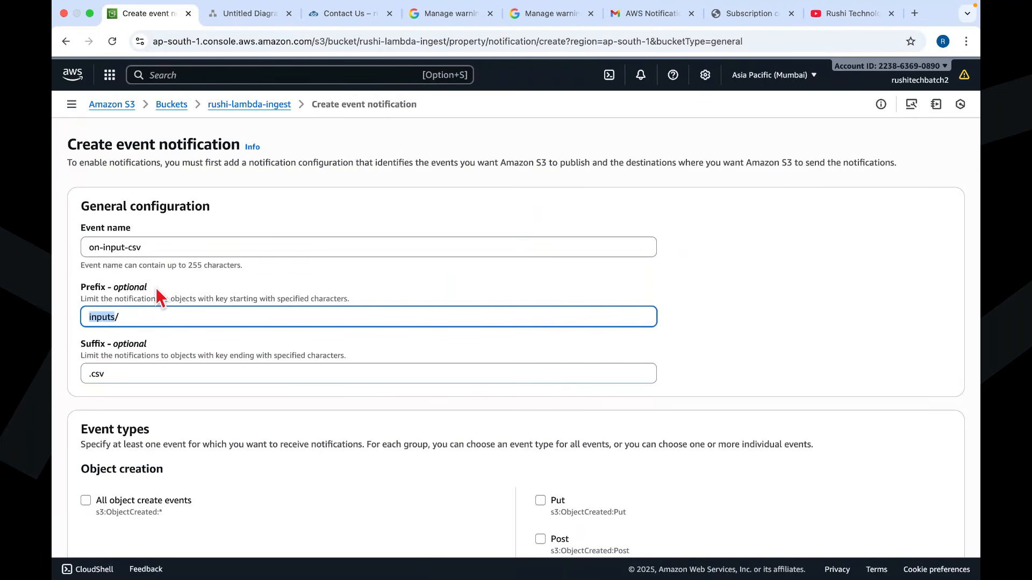
double_click(101, 374)
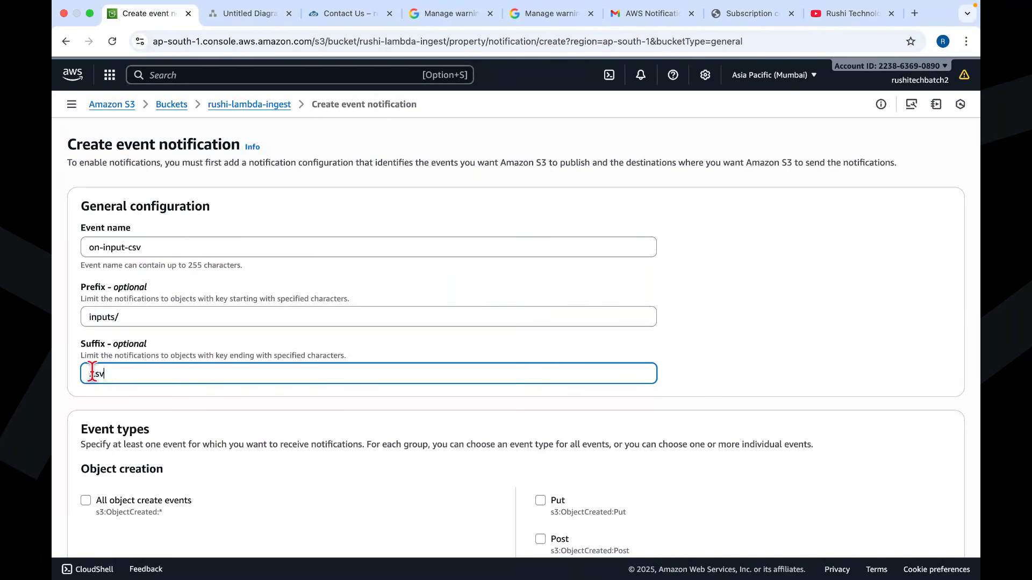
triple_click(98, 311)
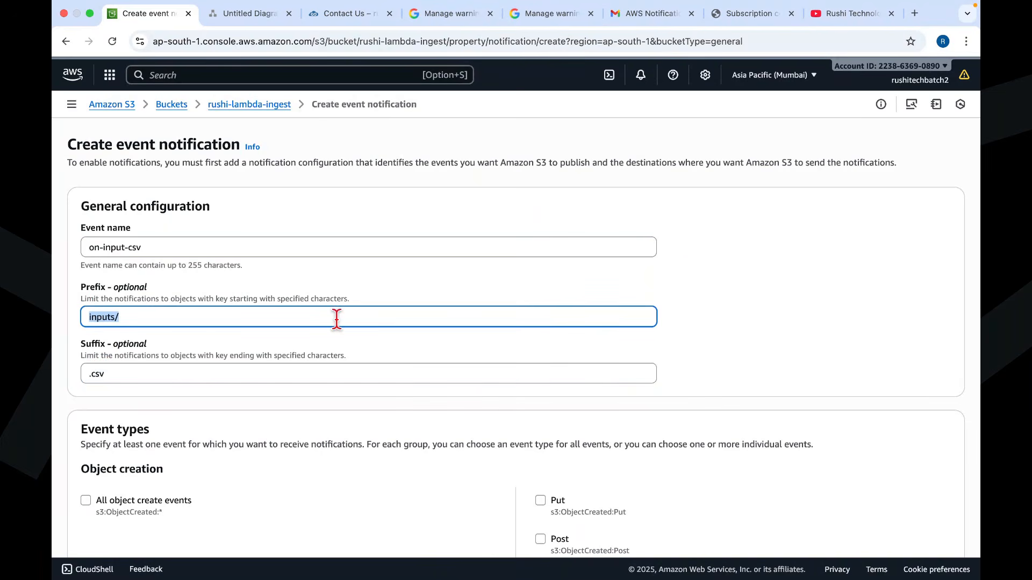
click(107, 315)
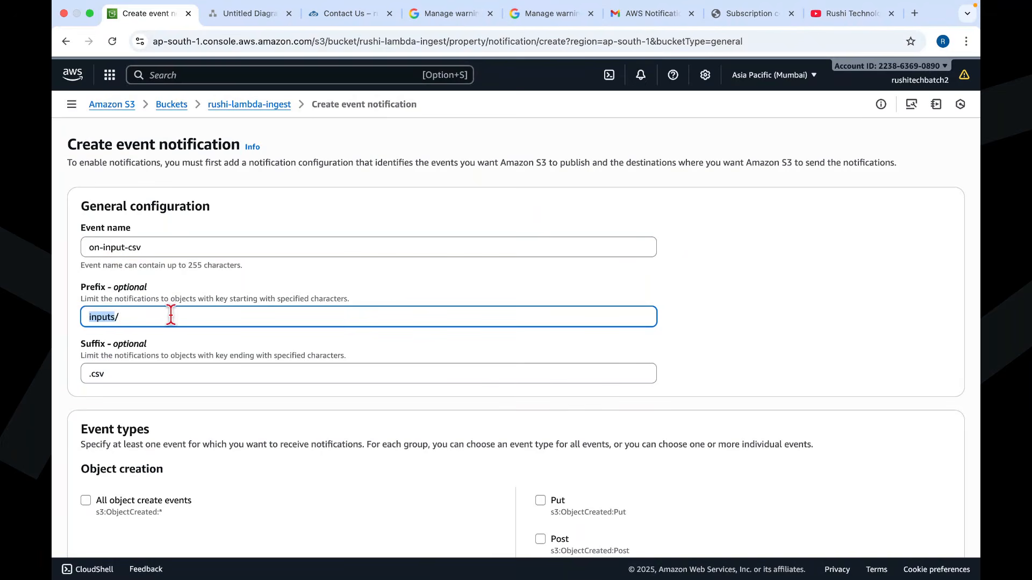
Tick All object create events (s3:ObjectCreated:*) under Event types
click(116, 375)
scroll(115, 374, down, 3)
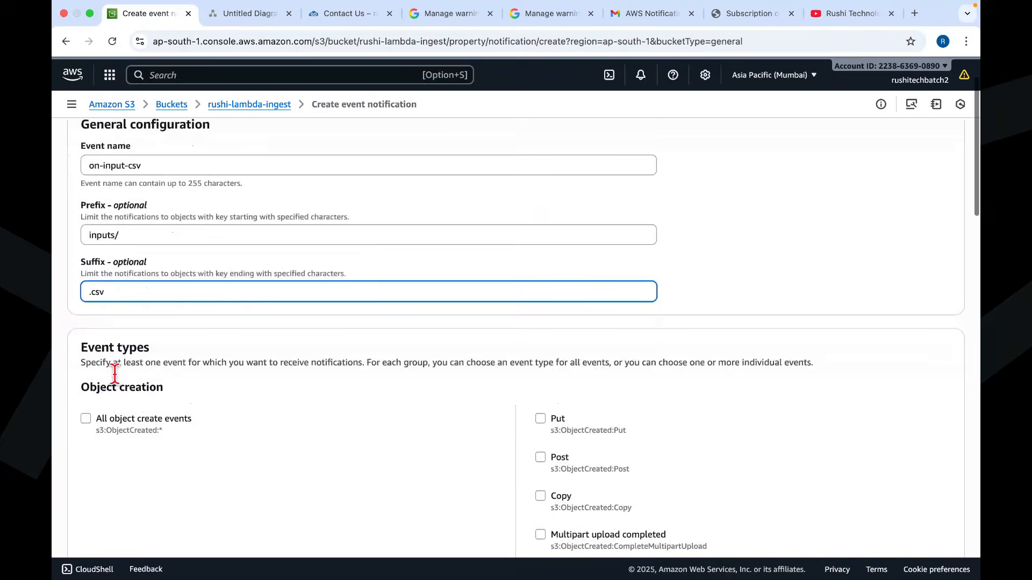
scroll(114, 373, down, 1)
scroll(115, 374, down, 4)
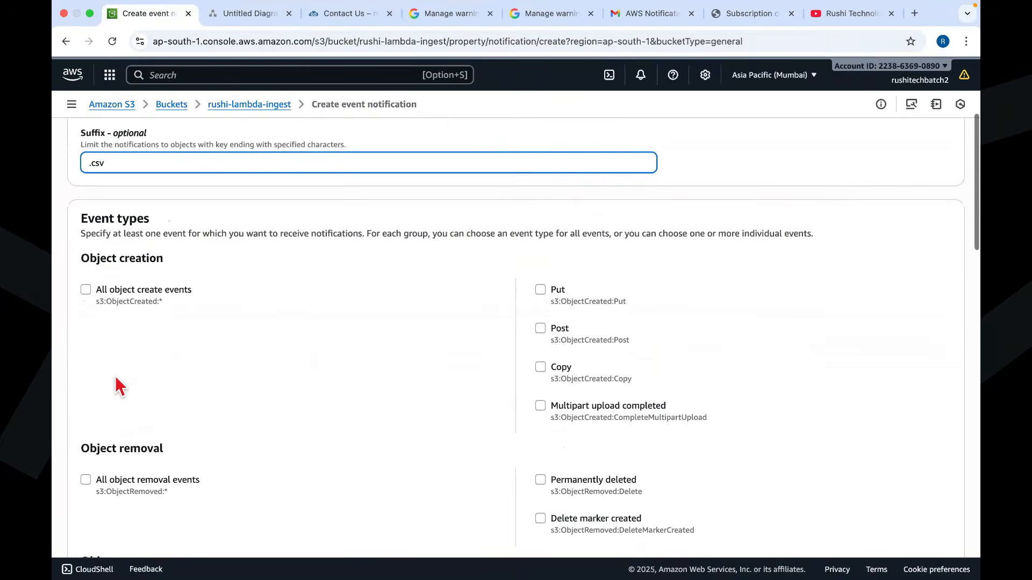
scroll(108, 328, down, 2)
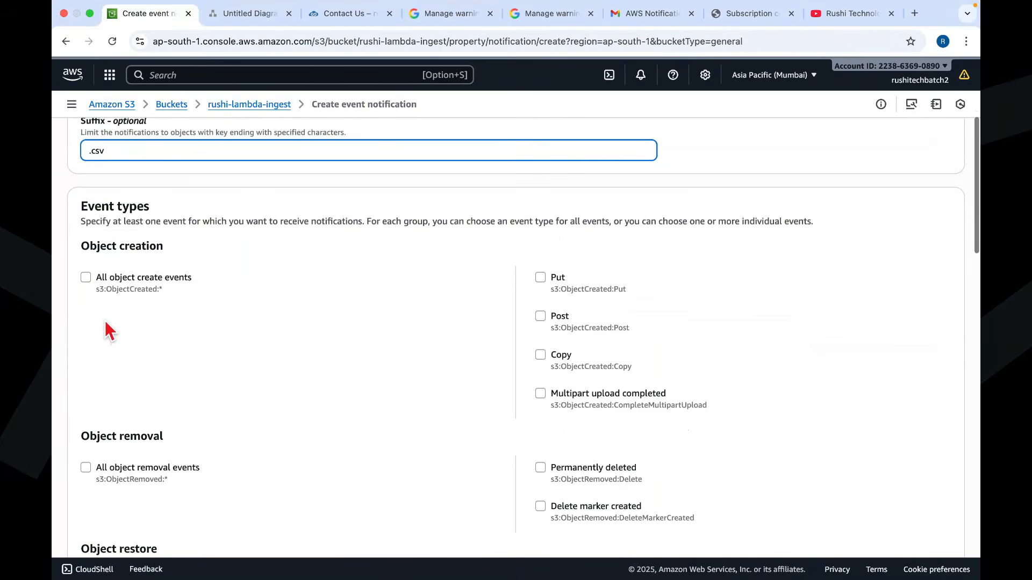
scroll(113, 317, down, 1)
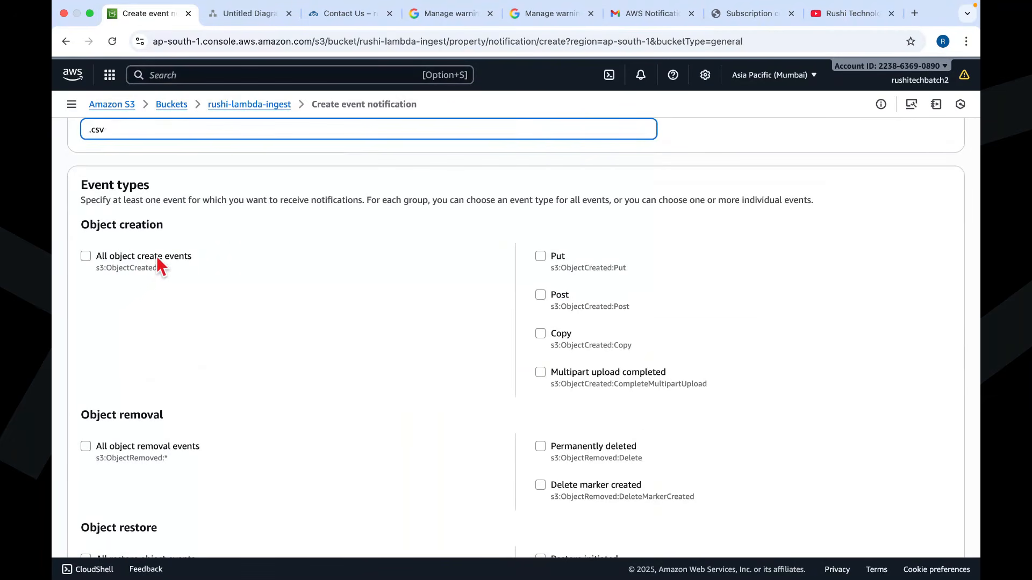
click(86, 256)
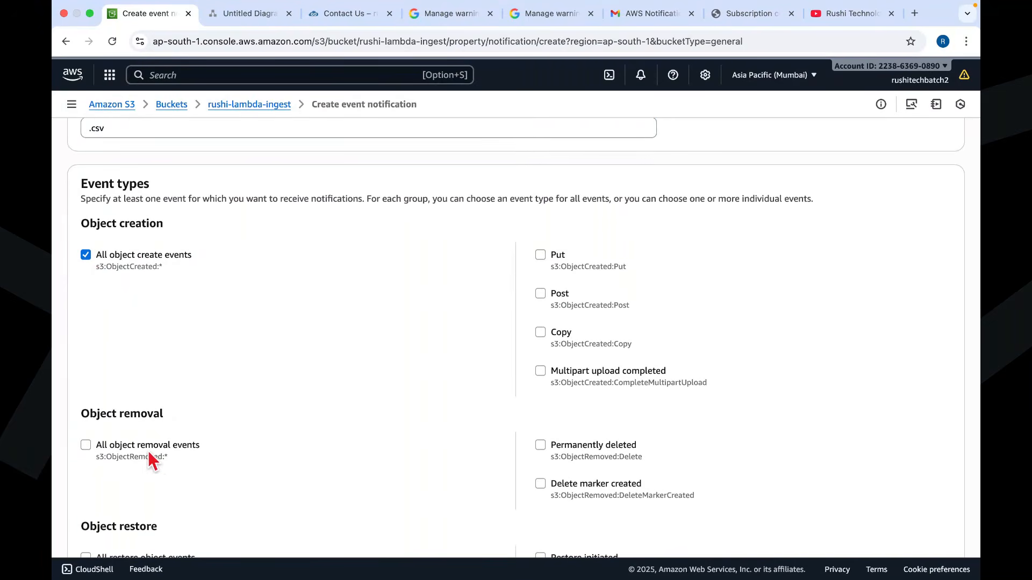
Scroll down the form to the Destination section with Lambda function selected
scroll(137, 455, down, 1)
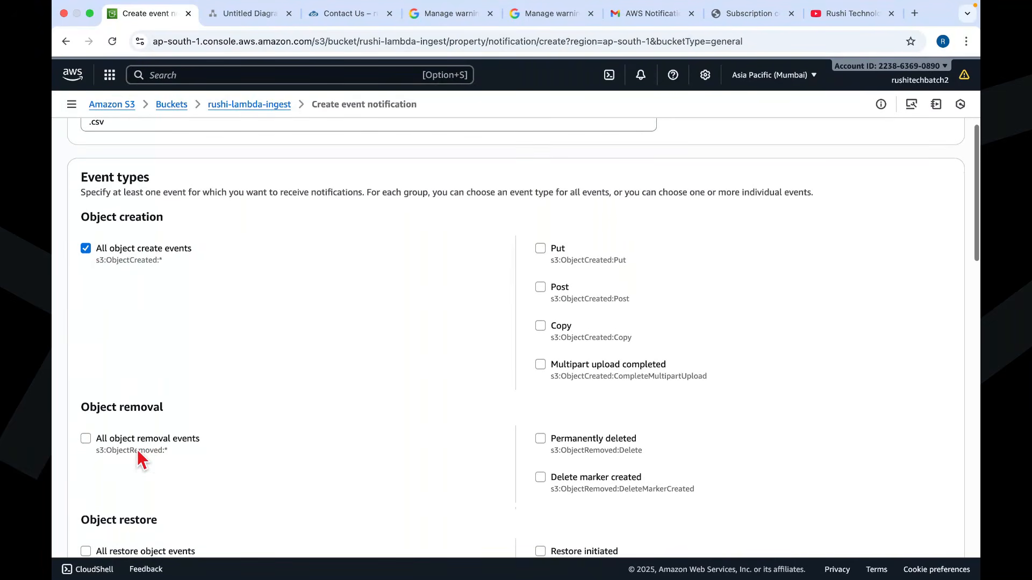
scroll(161, 419, up, 3)
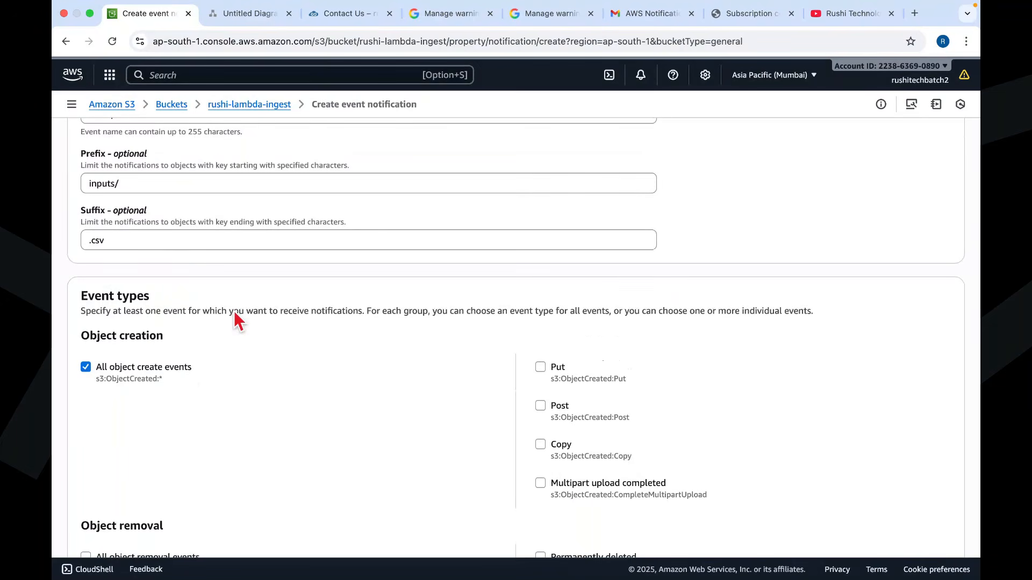
mouse_move(84, 394)
mouse_down()
mouse_move(189, 359)
mouse_move(63, 371)
mouse_move(63, 379)
mouse_up()
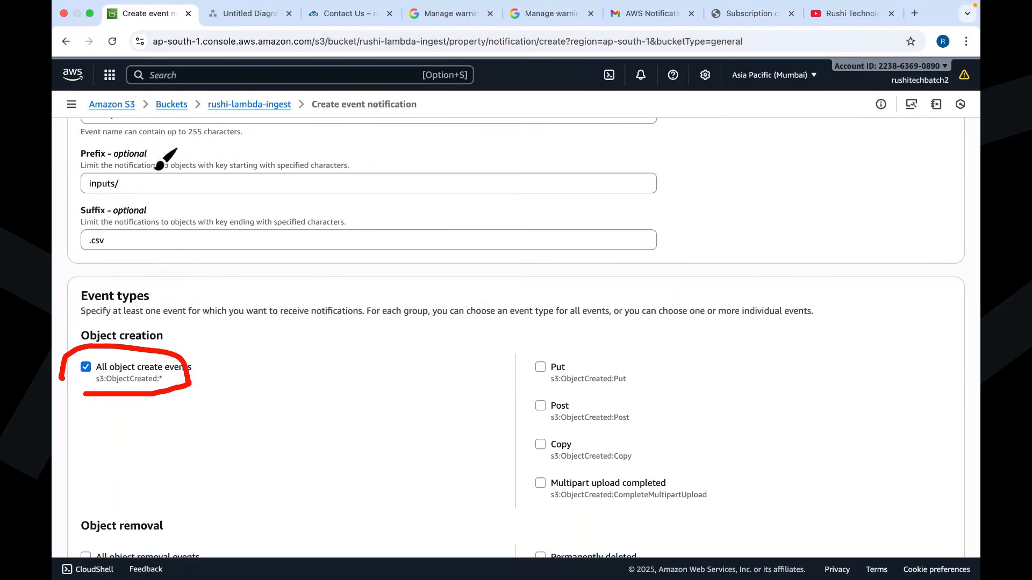
drag(128, 175, 148, 149)
key(Escape)
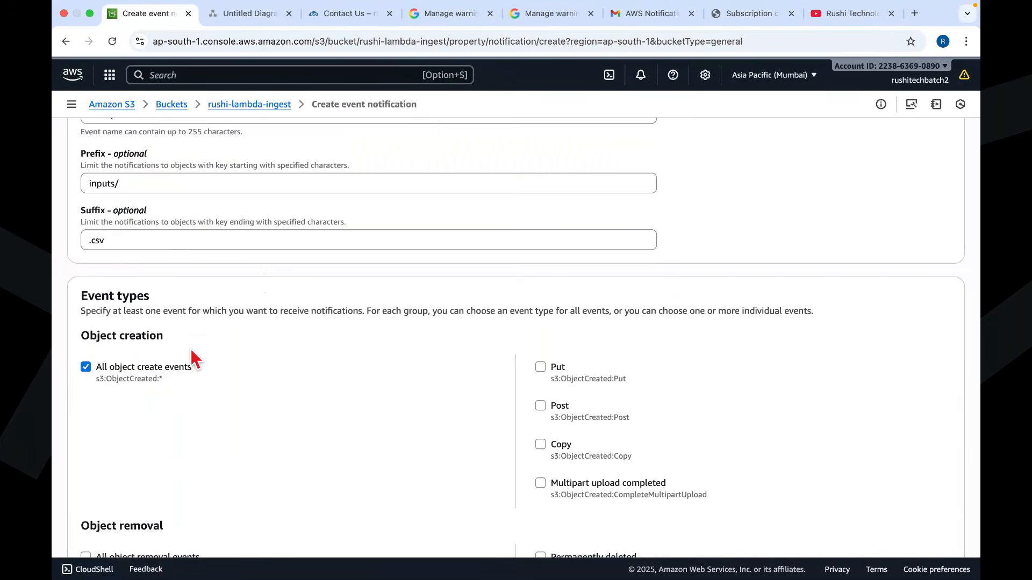
scroll(190, 351, up, 3)
scroll(190, 350, down, 5)
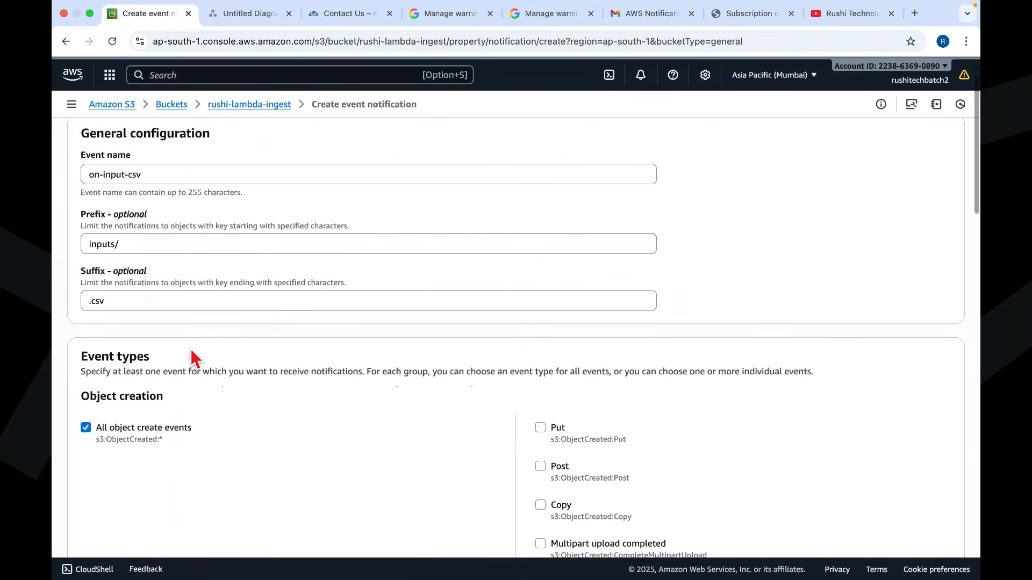
scroll(192, 351, up, 5)
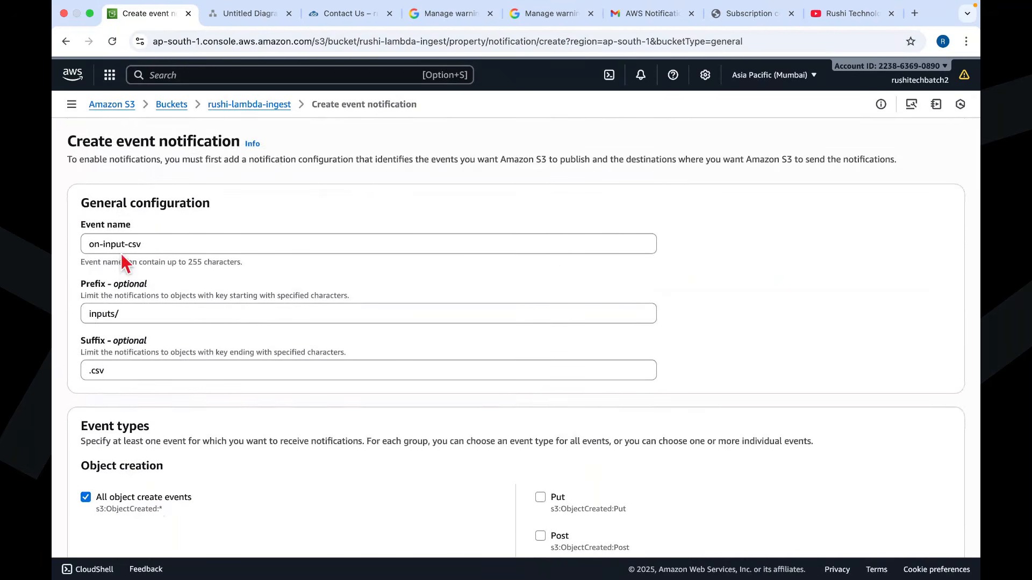
scroll(122, 368, down, 3)
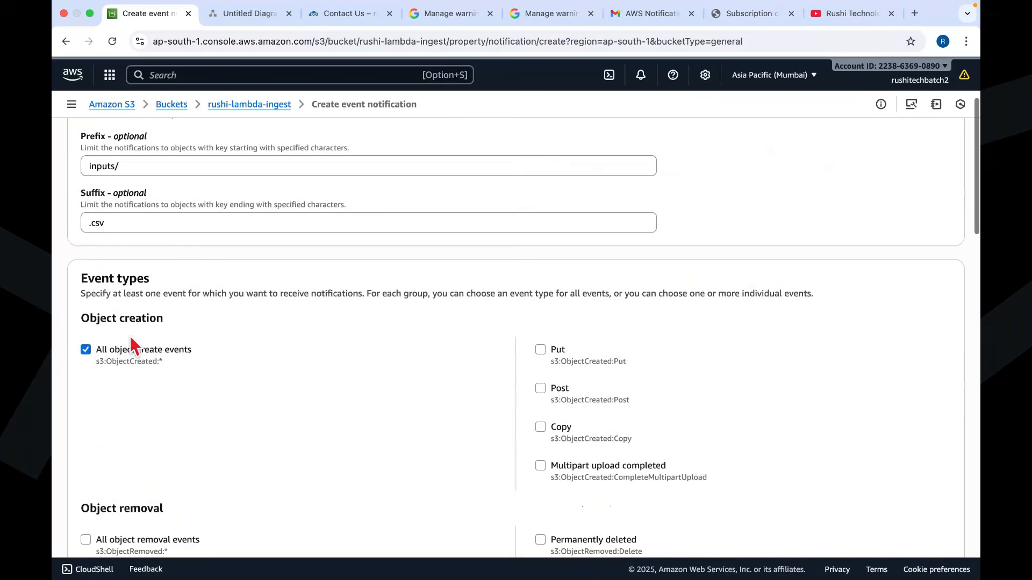
scroll(131, 346, down, 10)
scroll(129, 365, down, 10)
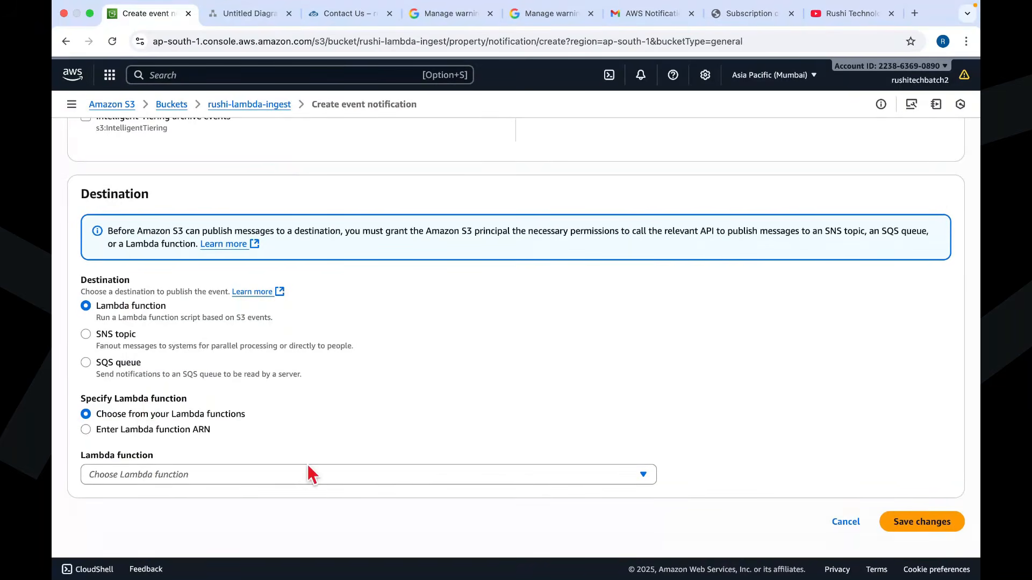
Pick csv-to-dynamodb as the destination Lambda function, review the form, and save the notification
click(643, 476)
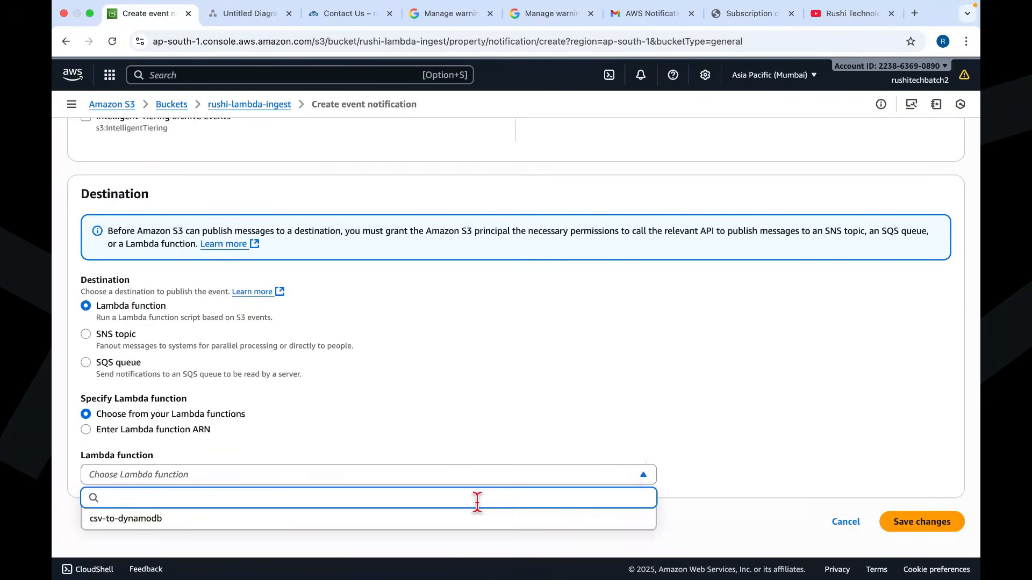
click(199, 519)
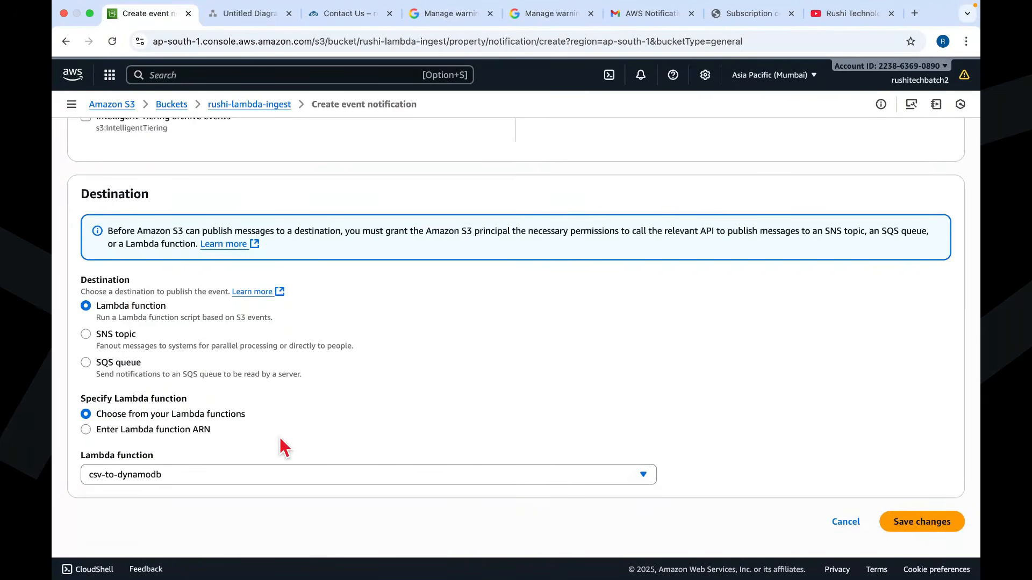
scroll(282, 447, up, 1)
scroll(282, 447, up, 4)
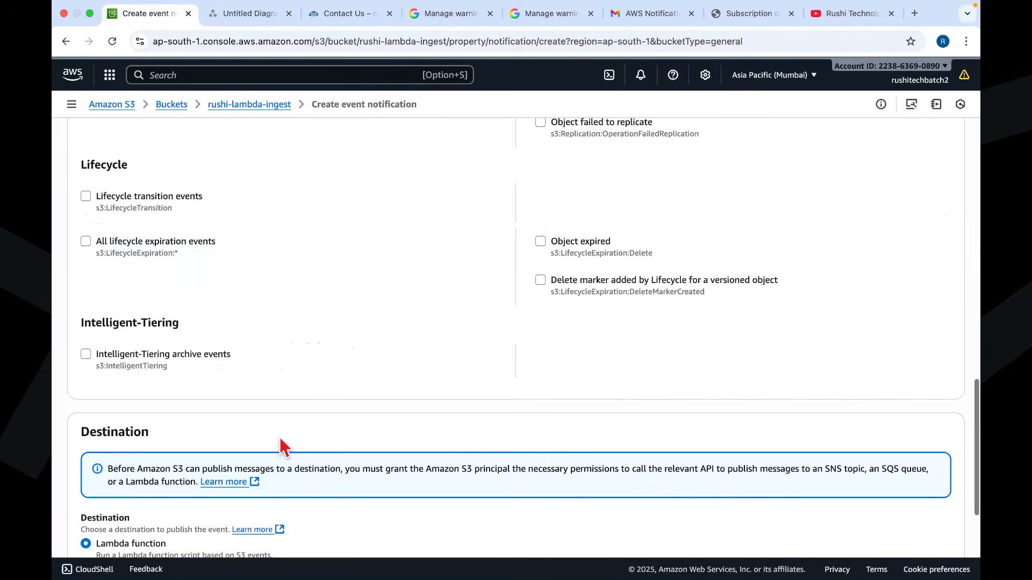
scroll(282, 447, up, 10)
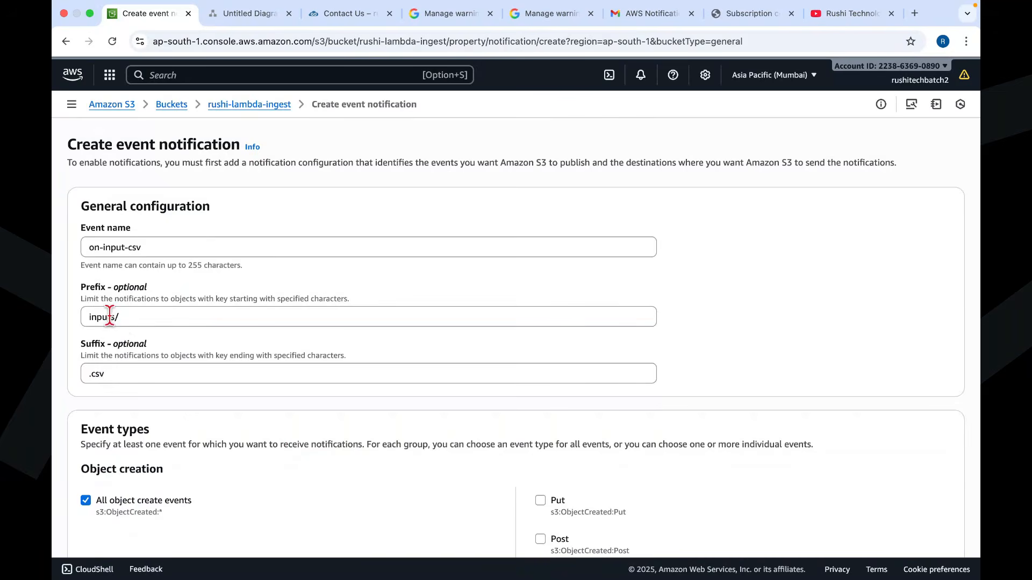
scroll(129, 376, down, 2)
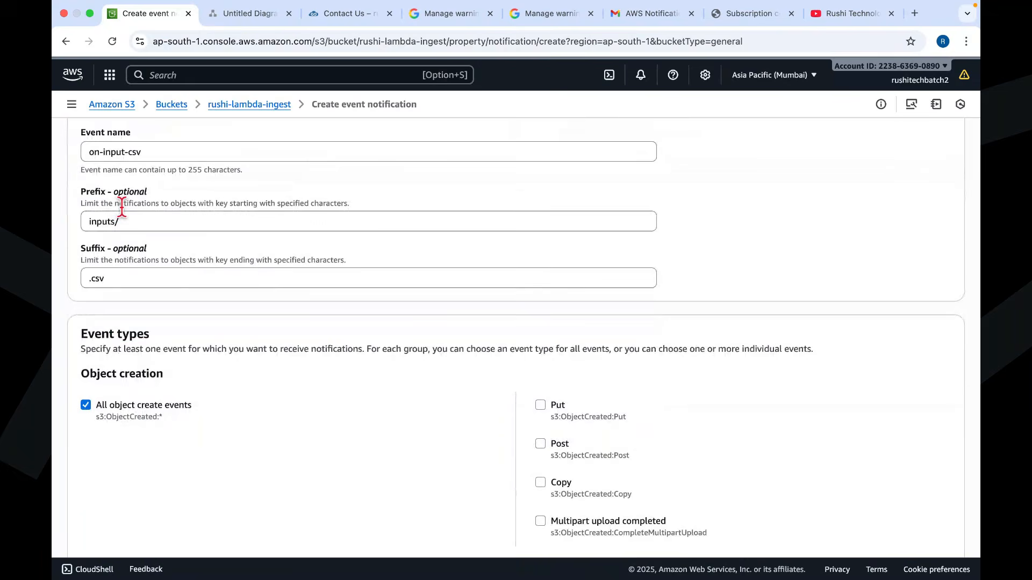
scroll(125, 307, down, 9)
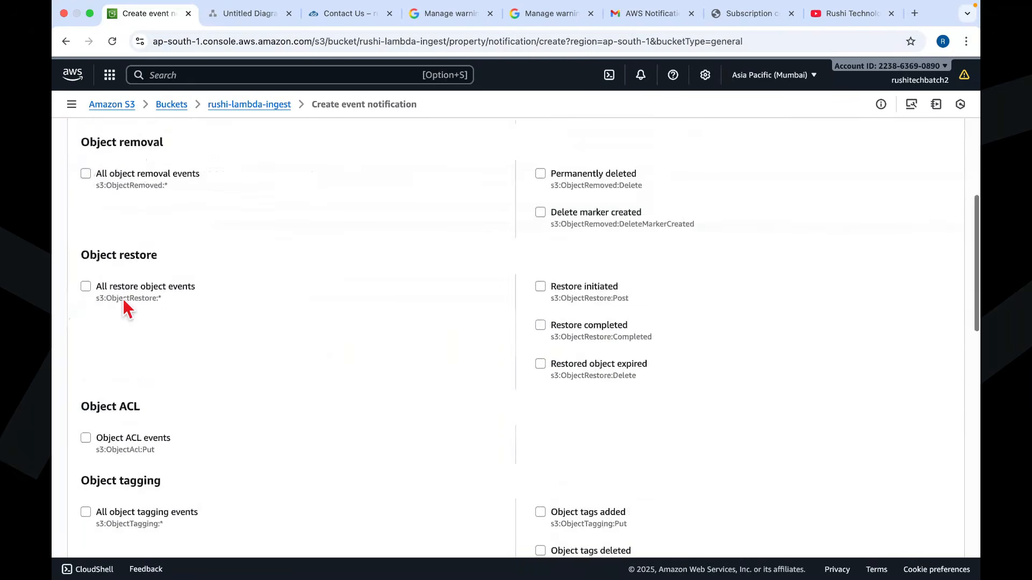
scroll(168, 319, down, 10)
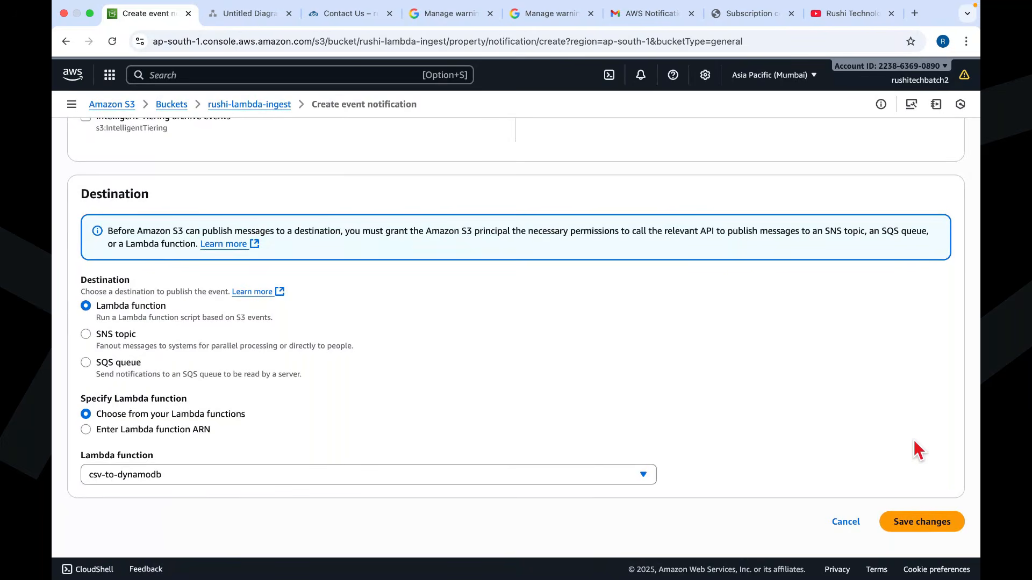
click(929, 532)
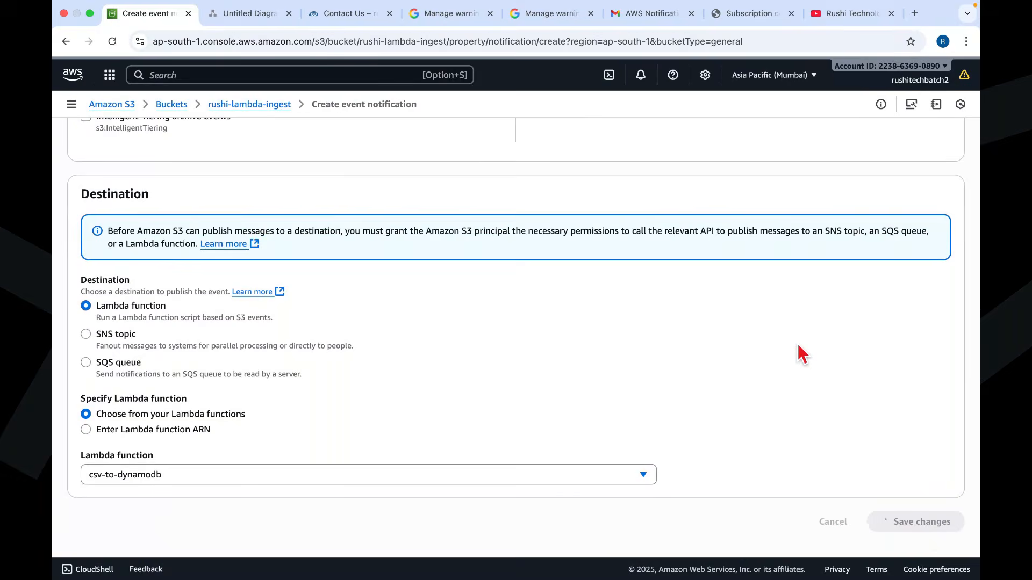
Browse from the S3 home to rushi-lambda-ingest's input/ folder and confirm it is empty
click(134, 106)
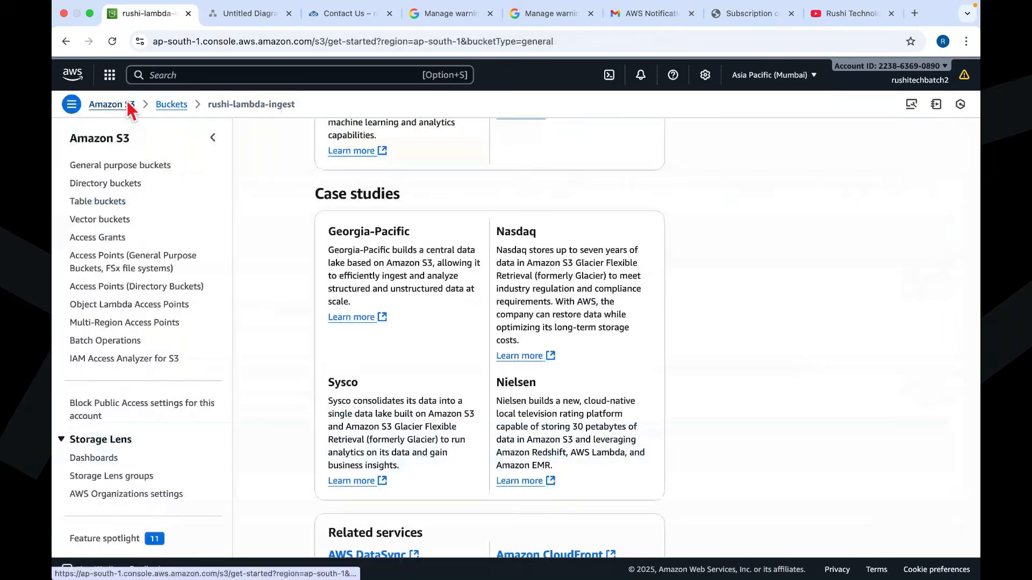
click(133, 167)
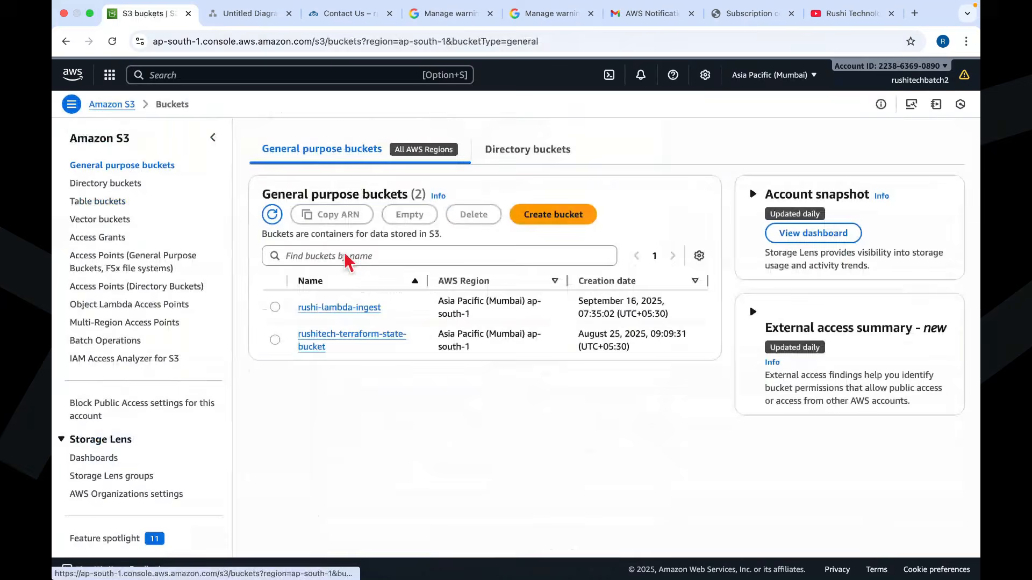
click(339, 307)
click(324, 342)
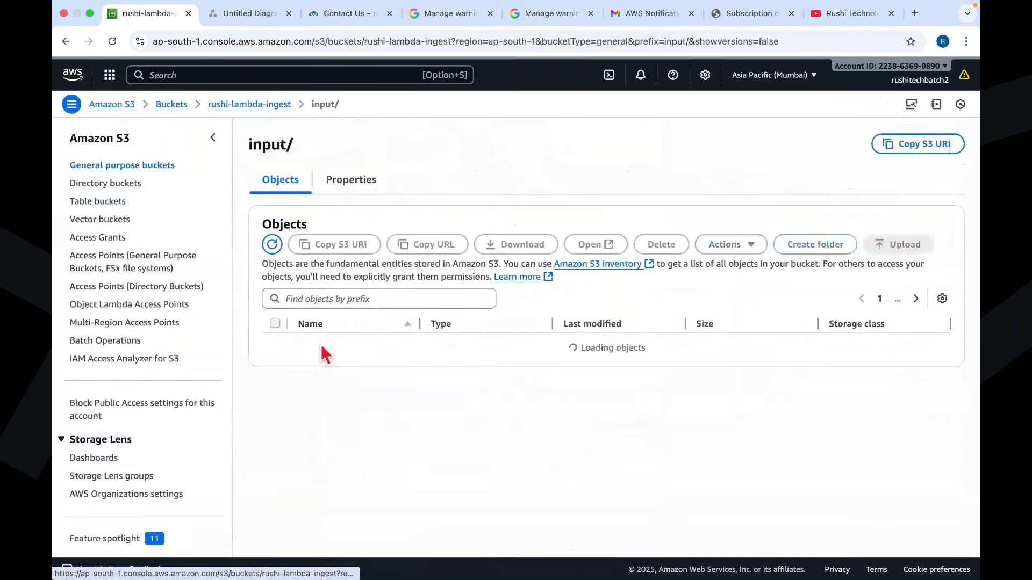
triple_click(467, 375)
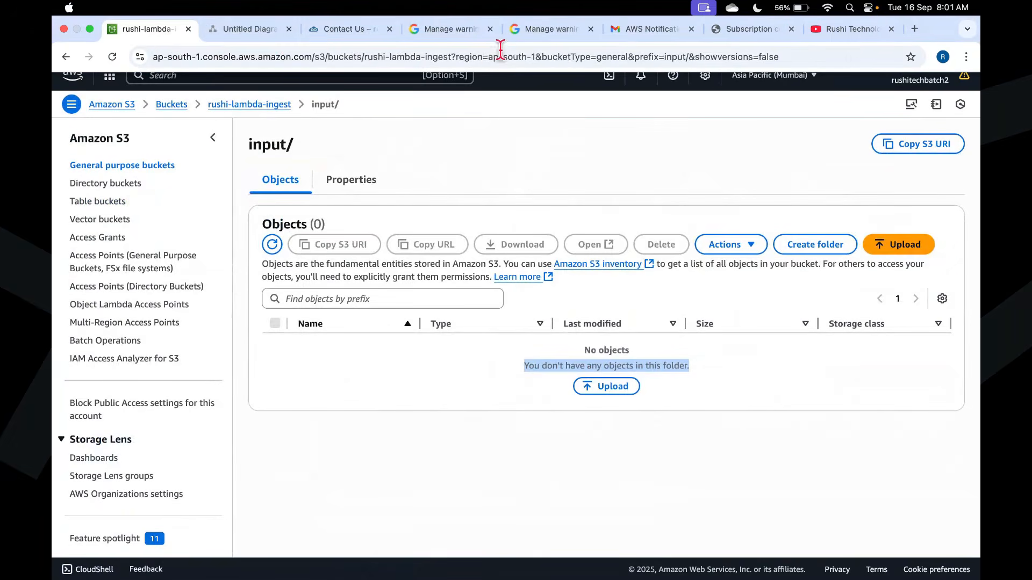
Duplicate the browser tab and open the DynamoDB service there
right_click(166, 37)
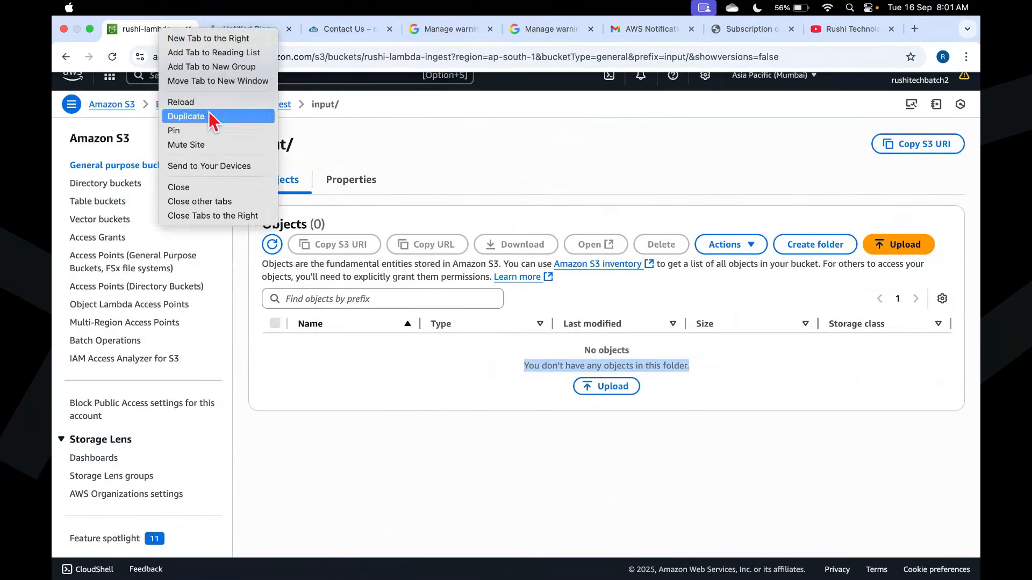
click(210, 114)
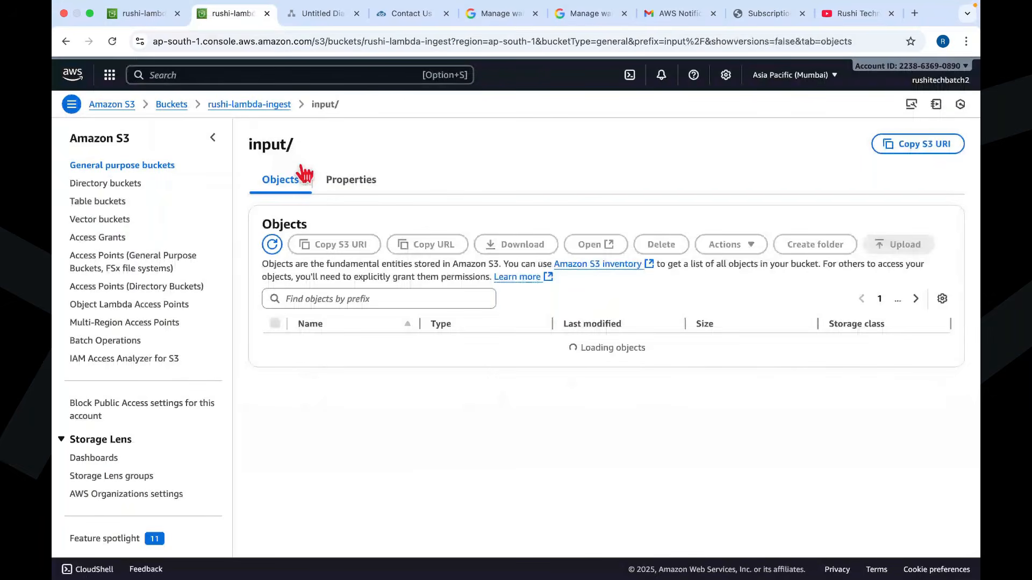
key(alt+s)
text(Dy)
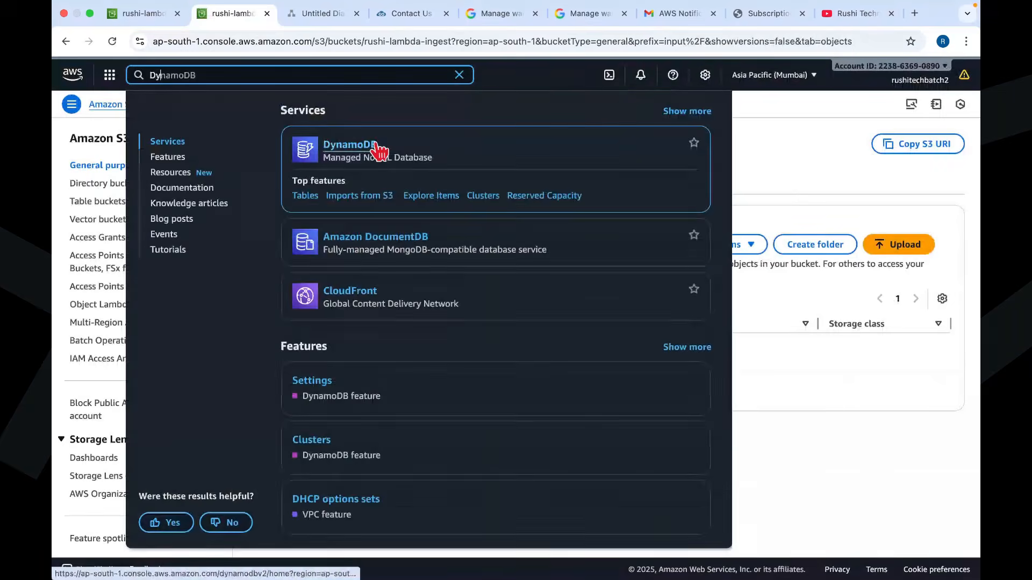
click(377, 150)
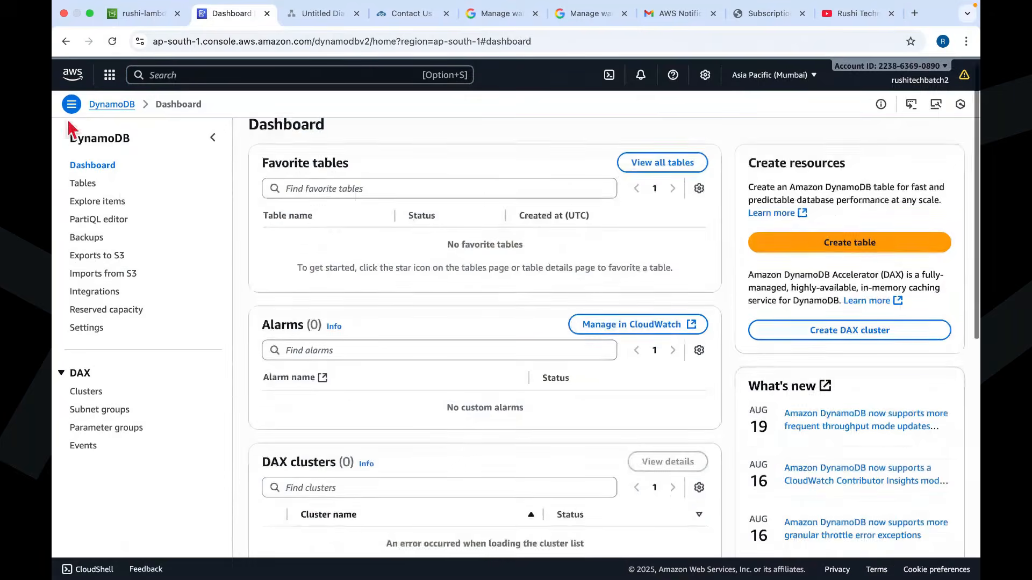
Check the items in the registrations table and duplicate that browser tab
click(83, 183)
click(317, 219)
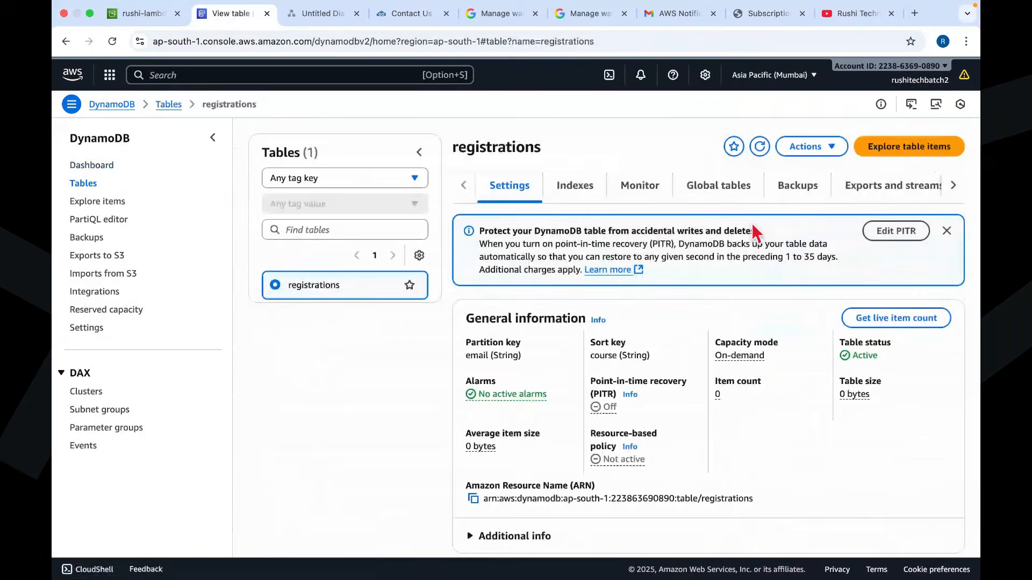
click(917, 148)
scroll(578, 429, down, 2)
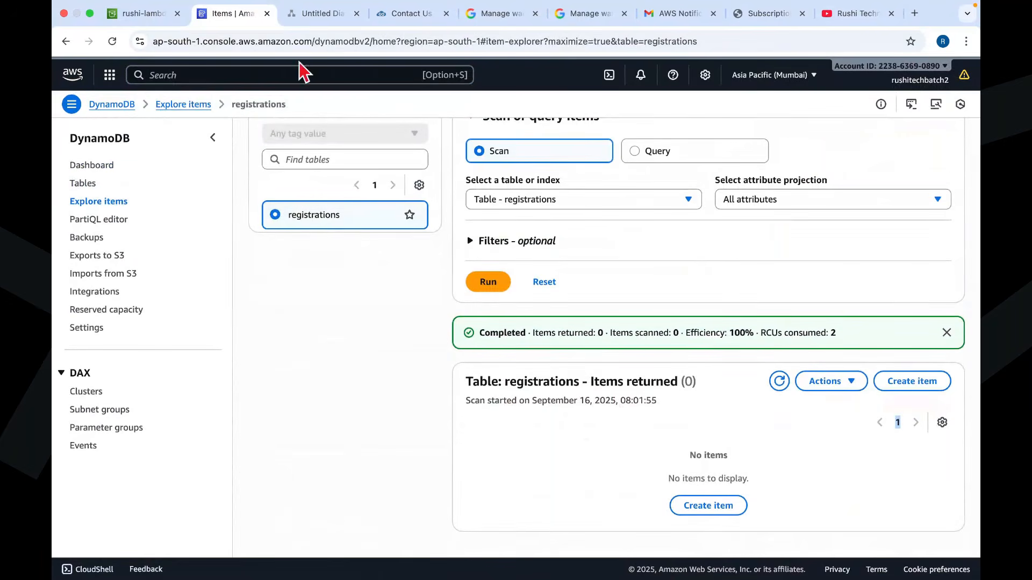
right_click(217, 17)
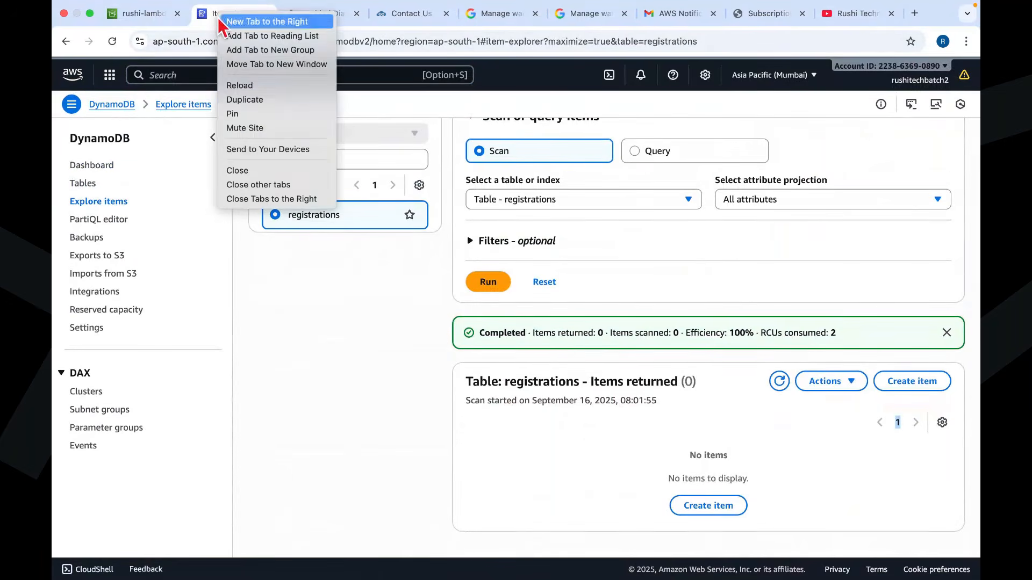
click(263, 100)
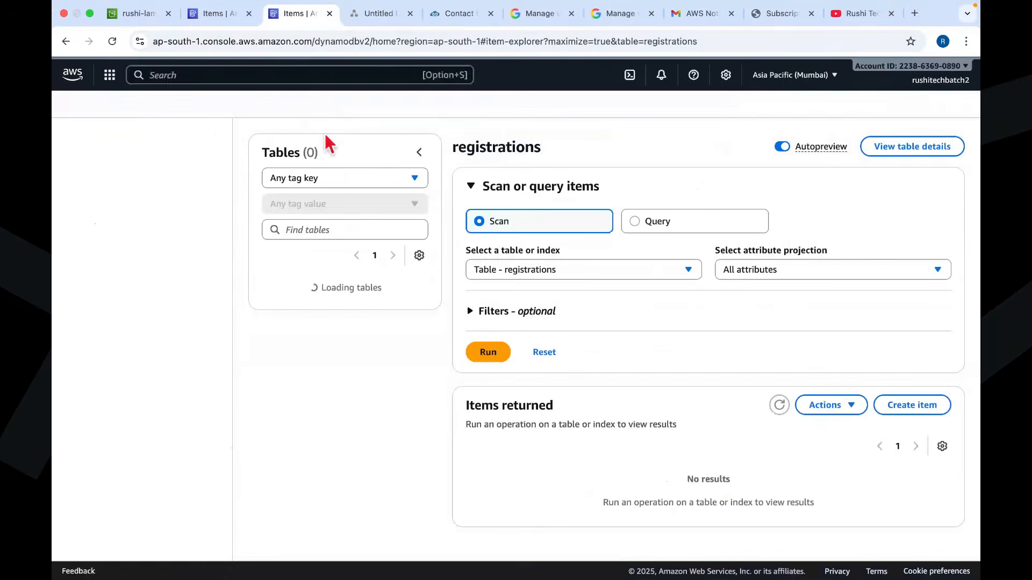
Search for lambda and open the csv-to-dynamodb function
click(166, 75)
text(lambda)
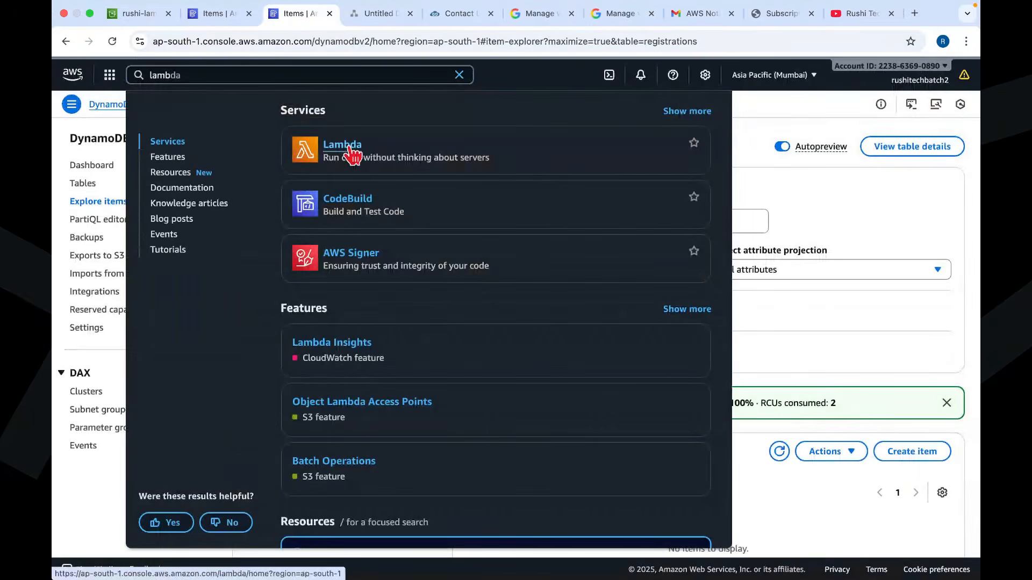
click(352, 154)
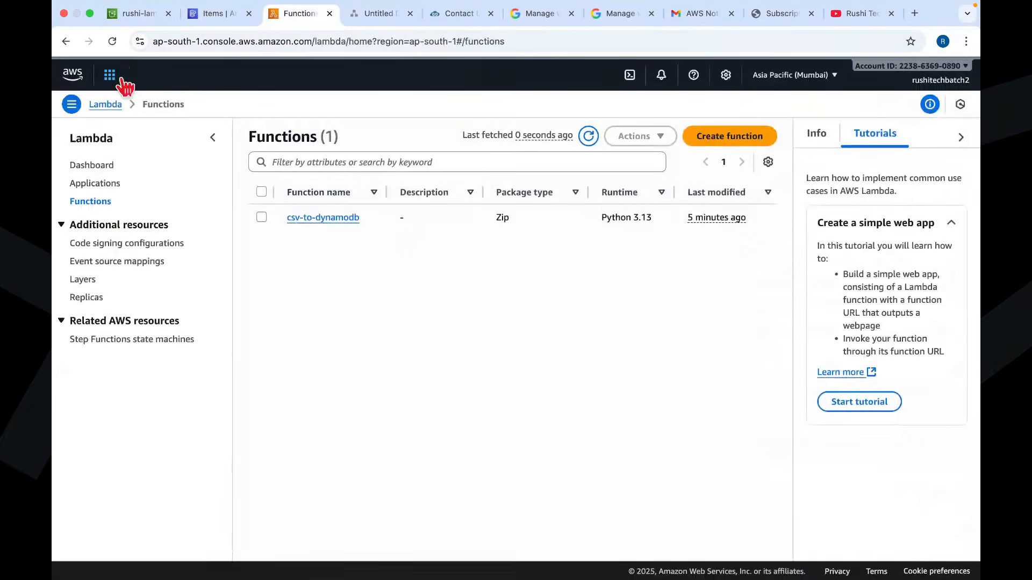
click(327, 220)
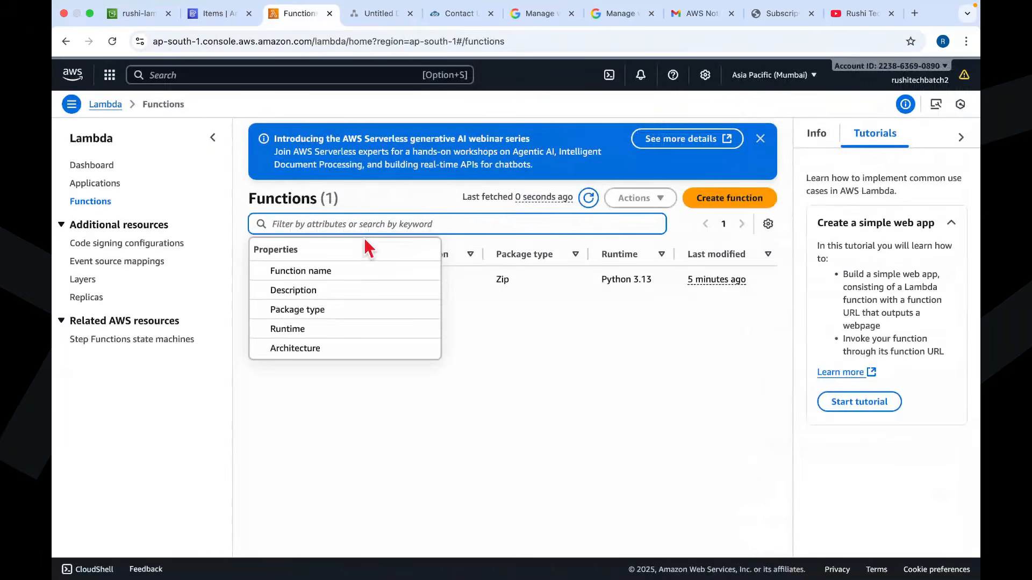
click(340, 280)
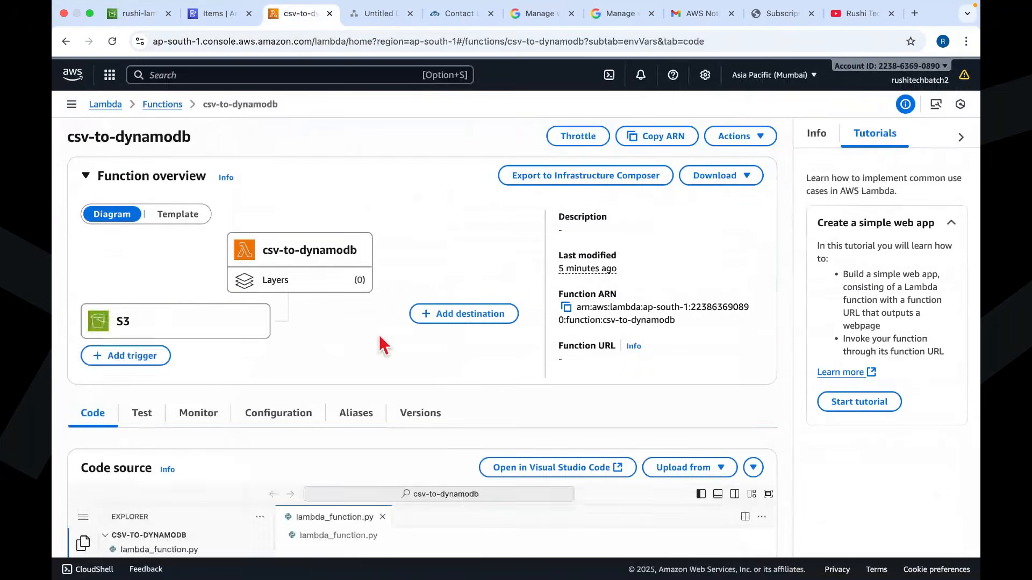
Mark the S3 trigger link to the function in the overview diagram with an annotation
scroll(383, 344, down, 2)
scroll(383, 344, up, 2)
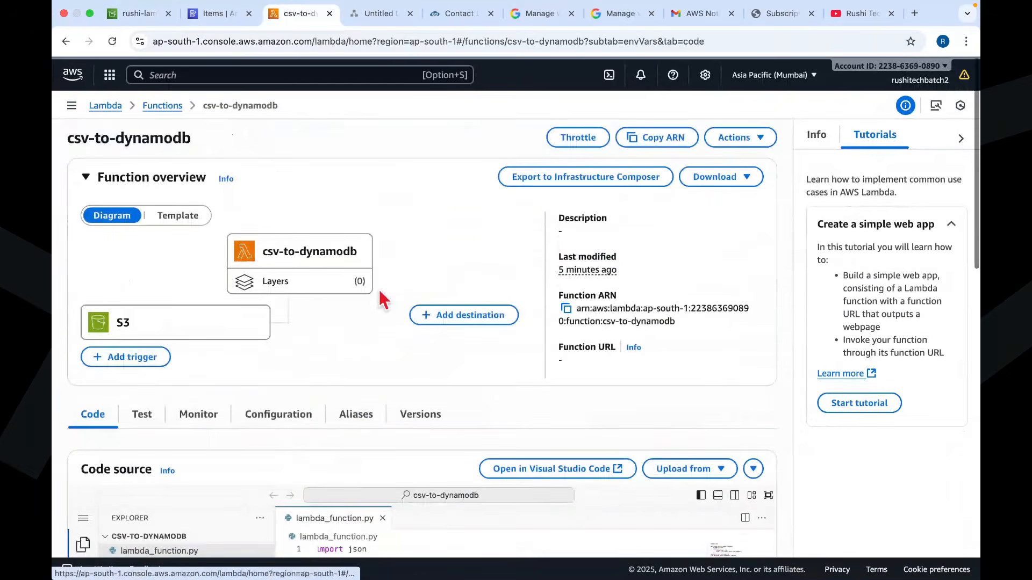
key(alt+Tab)
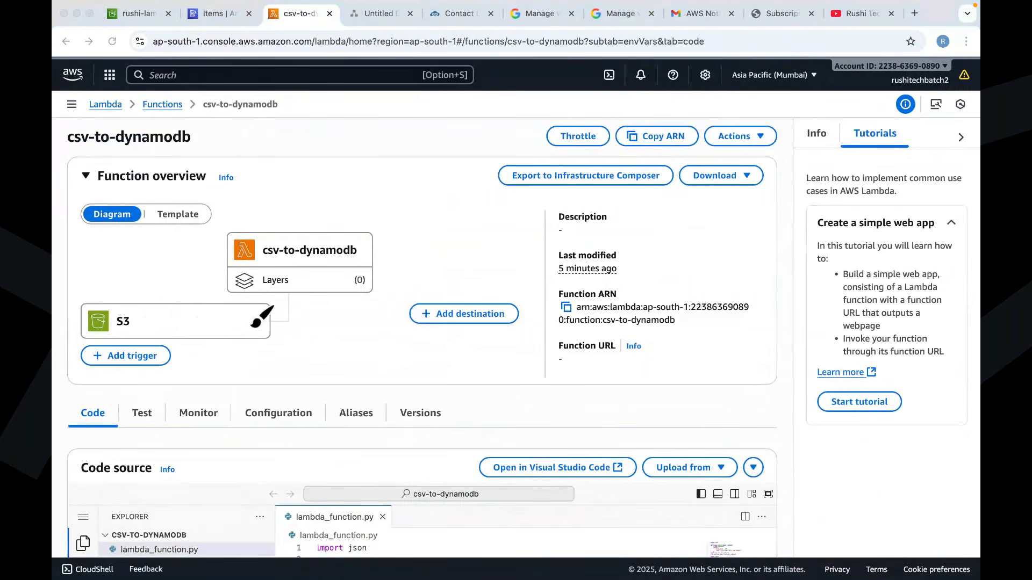
mouse_move(255, 330)
mouse_down()
mouse_move(291, 329)
mouse_move(291, 261)
mouse_up()
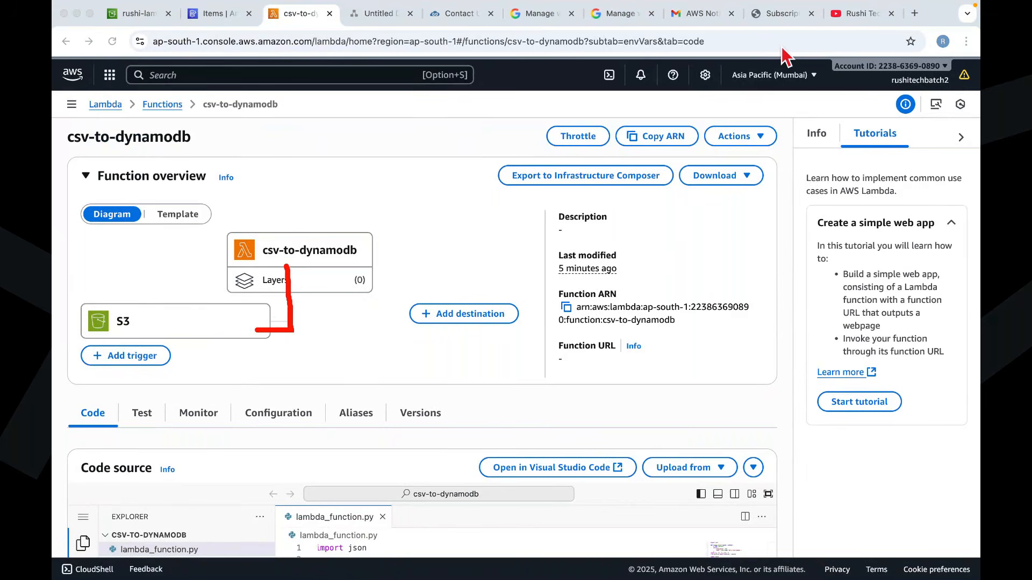
key(Escape)
Scroll through and read the function's Code source
scroll(497, 308, down, 15)
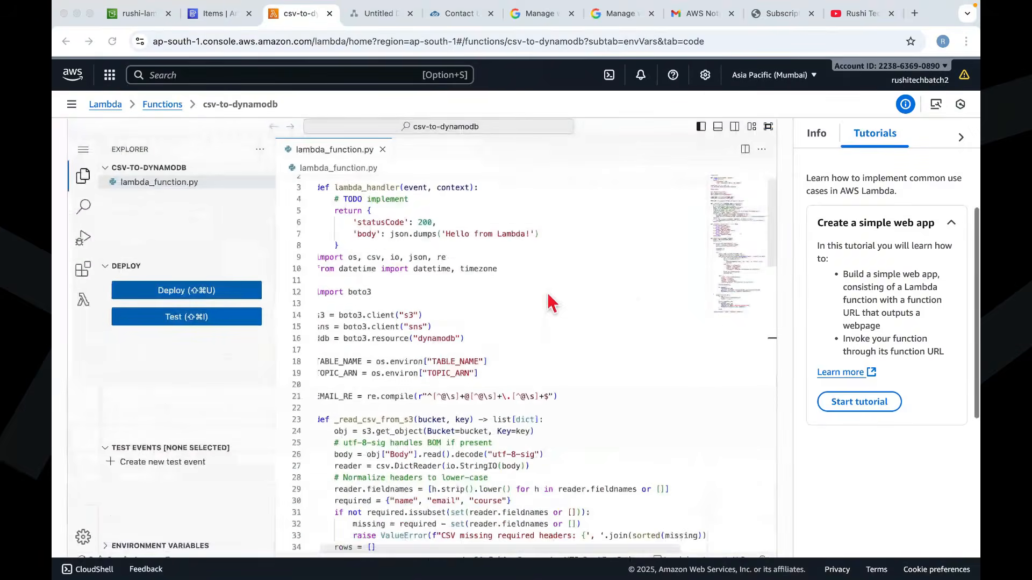
scroll(497, 309, up, 15)
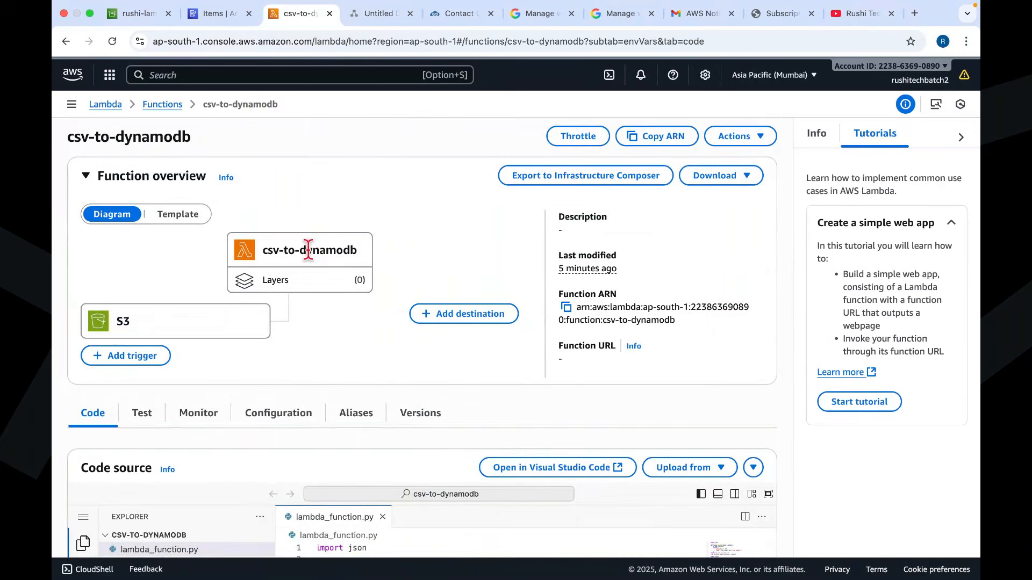
scroll(333, 306, down, 3)
scroll(386, 454, down, 5)
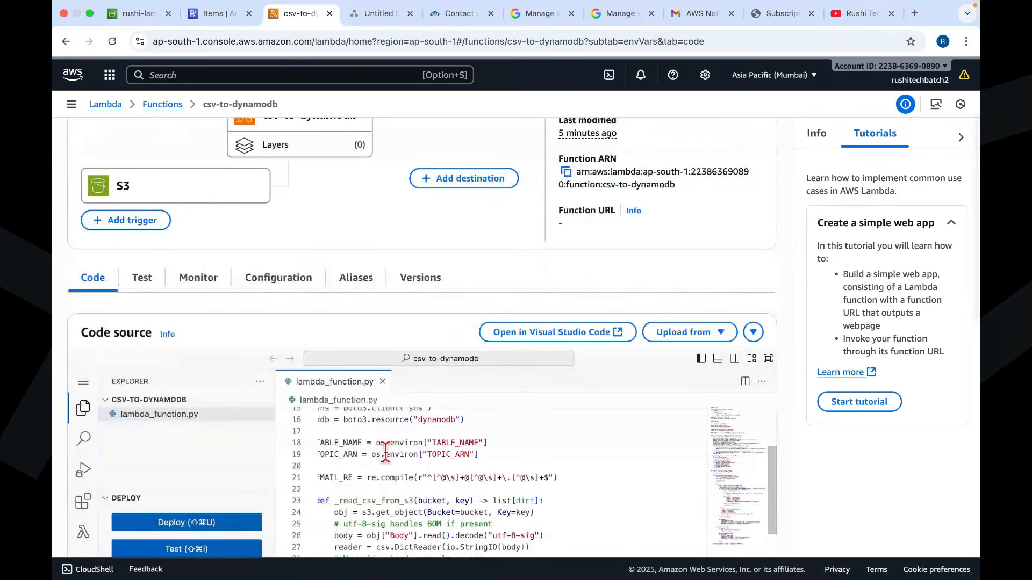
click(405, 465)
scroll(404, 465, down, 10)
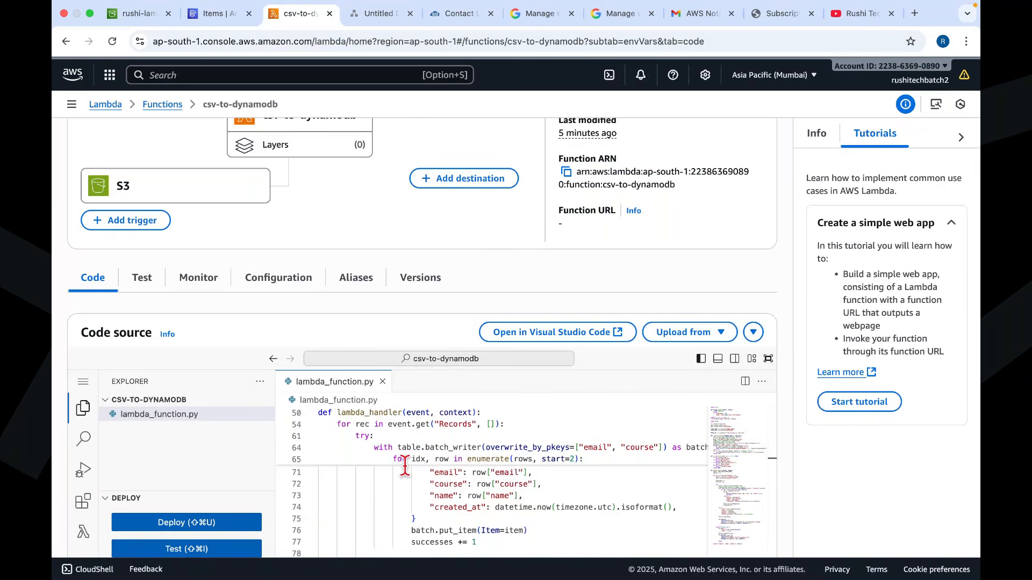
scroll(404, 465, up, 1)
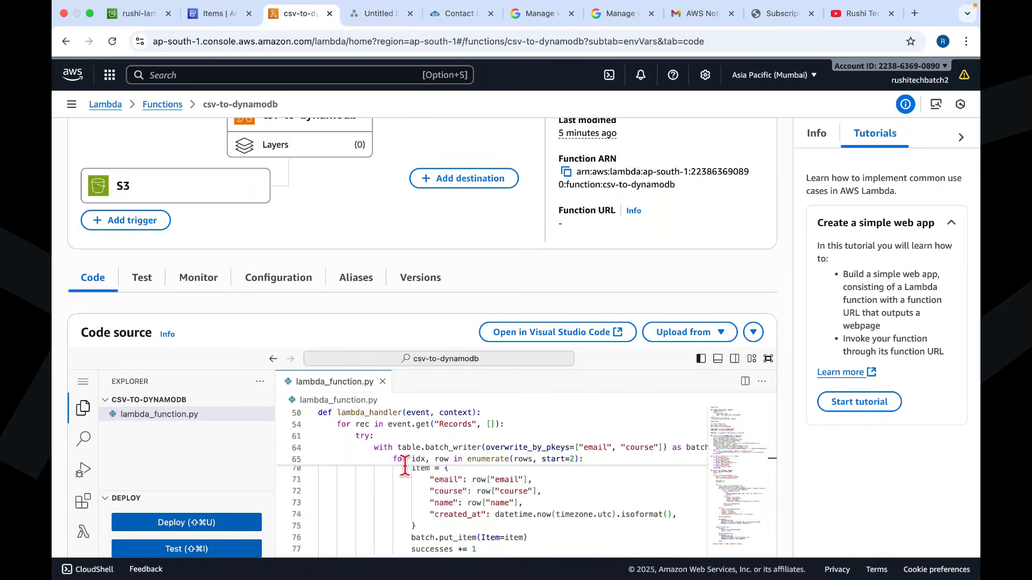
scroll(405, 465, up, 15)
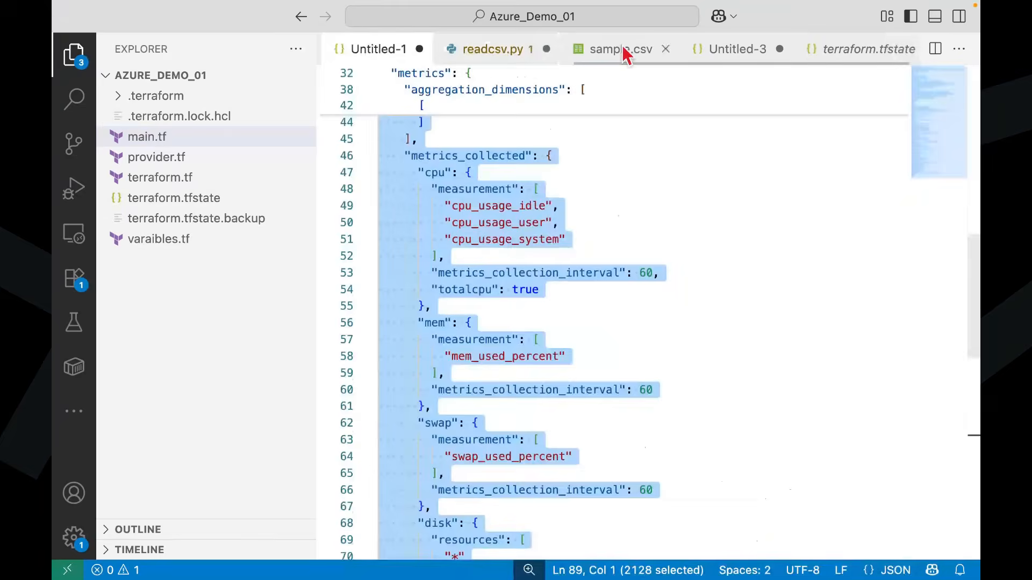
Bring up sample.csv and select its two data rows under the name,email,course header
click(623, 50)
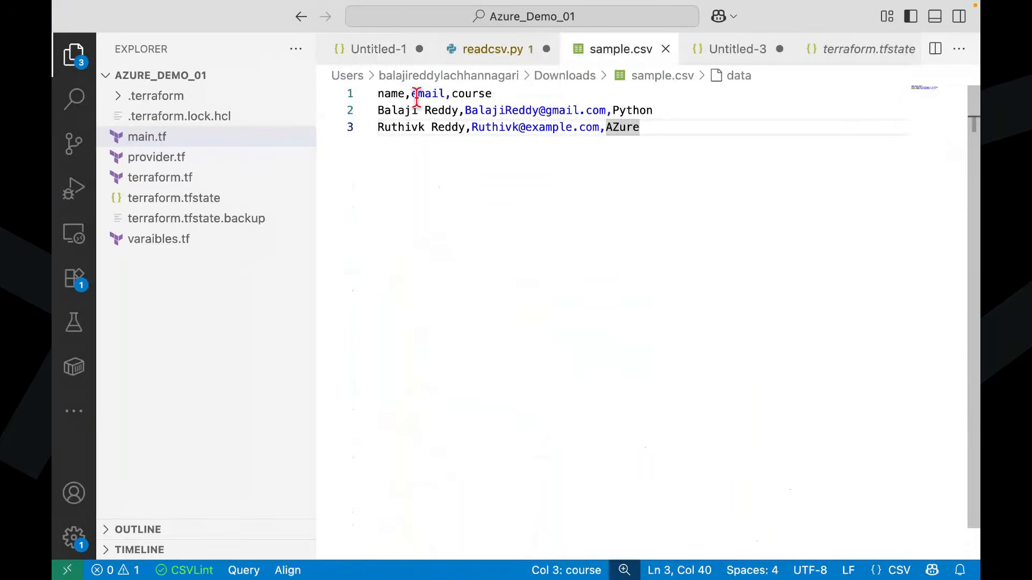
click(472, 93)
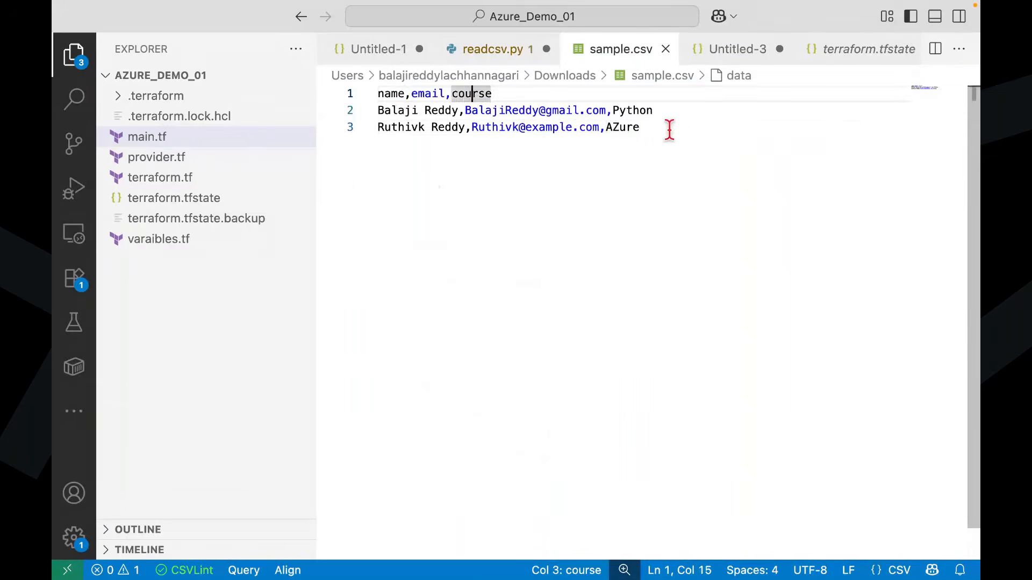
drag(682, 131, 347, 114)
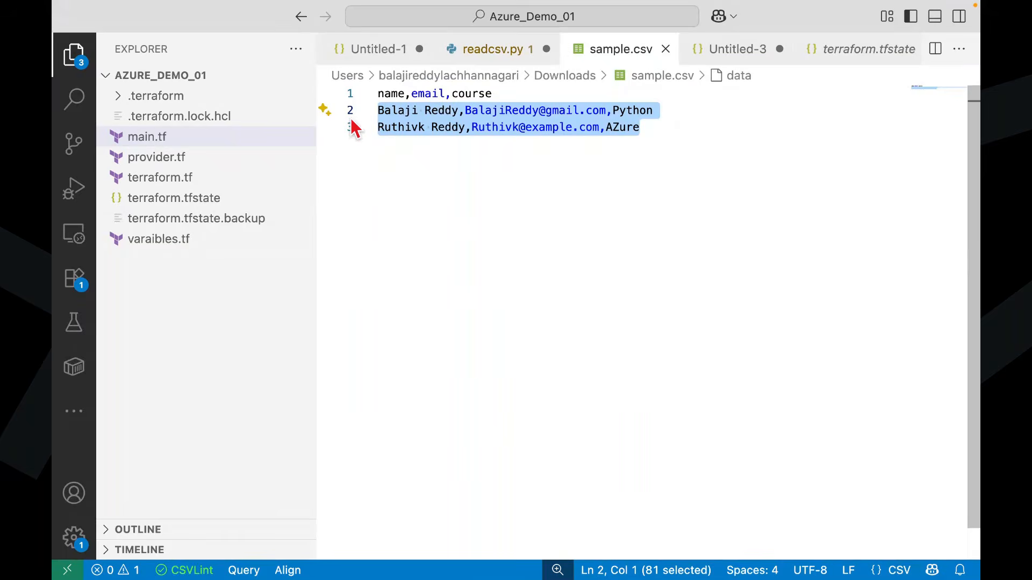
key(super+Tab)
key(super+Tab)
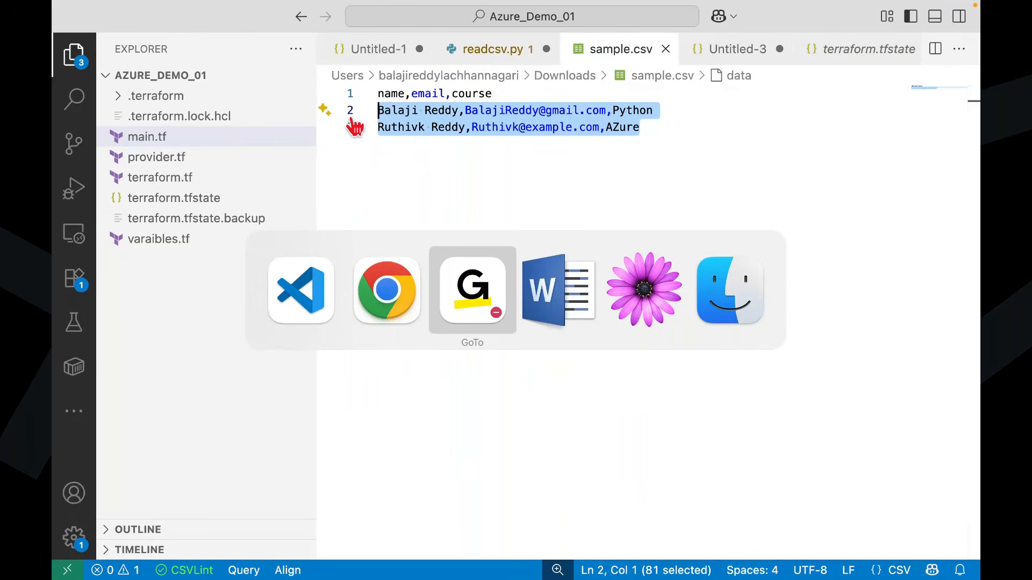
key(super+Tab)
key(super+Tab)
key(super+Tab)
key(super+Tab)
key(super+Tab)
key(super+Tab)
key(super+Tab)
key(super+Tab)
key(super+Tab)
key(super+Tab)
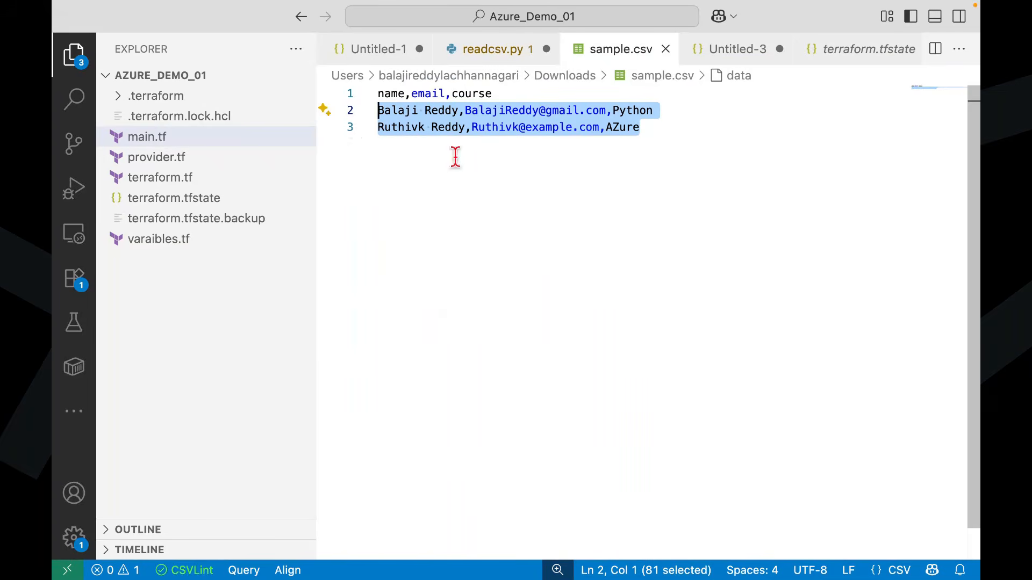
In readcsv.py, inspect the required email and course headers and where fieldnames is used
click(497, 56)
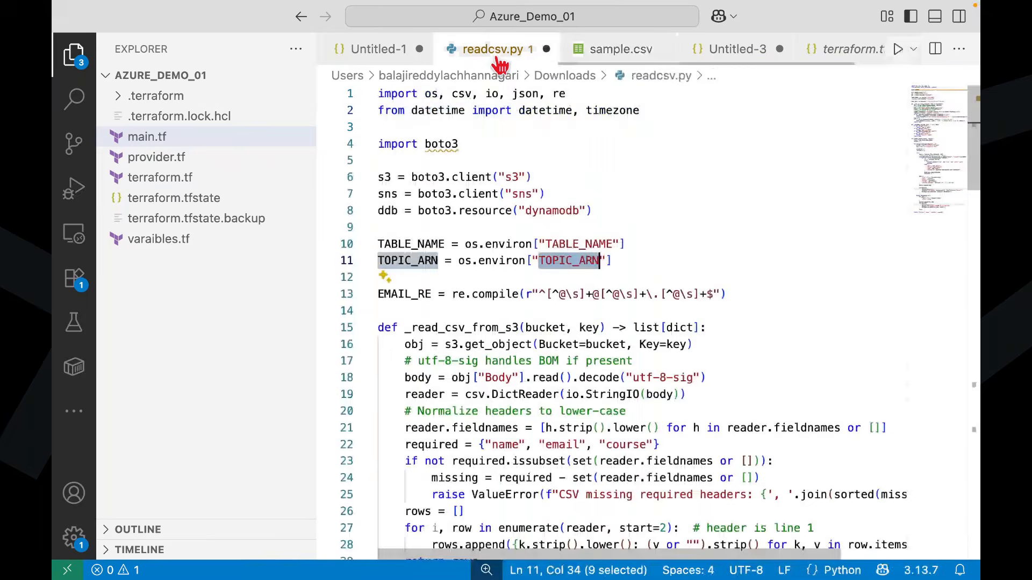
scroll(488, 295, down, 2)
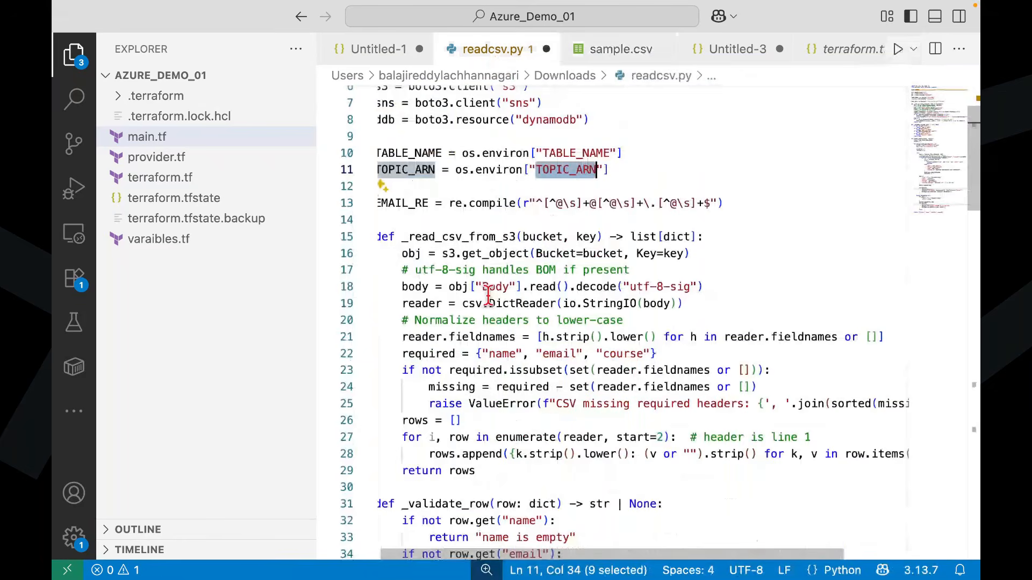
click(541, 352)
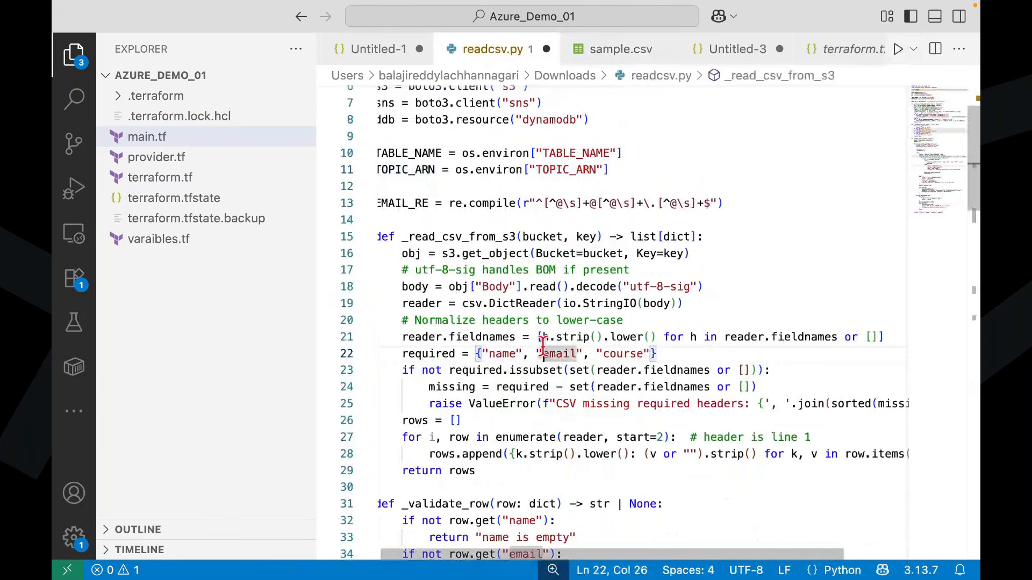
click(613, 353)
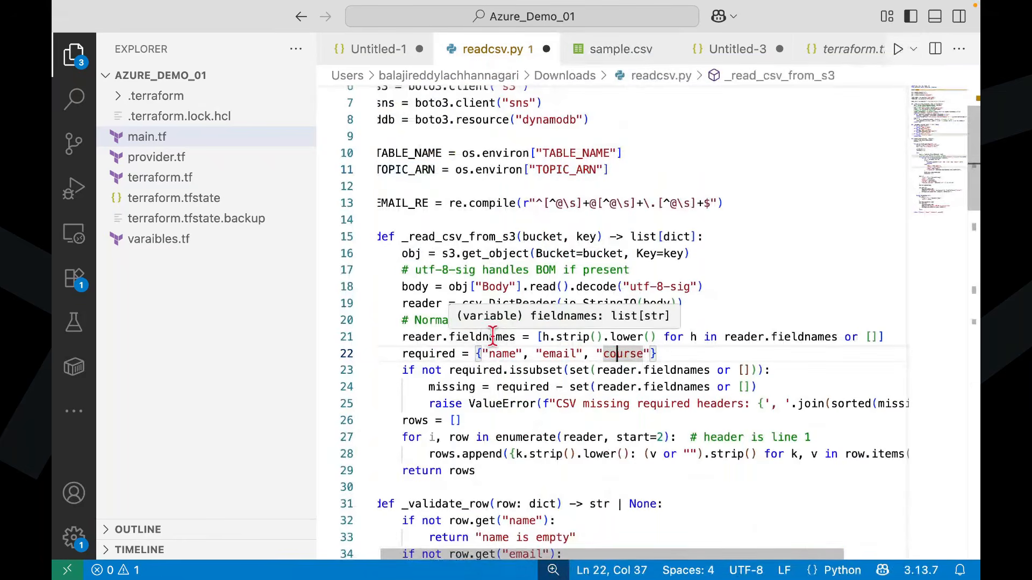
double_click(492, 338)
scroll(494, 344, down, 2)
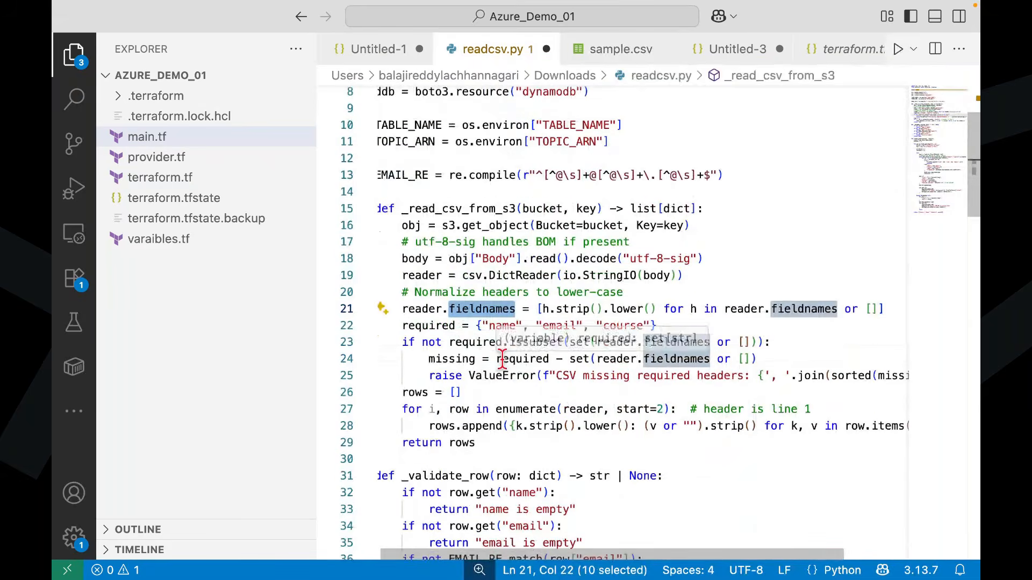
scroll(503, 358, right, 3)
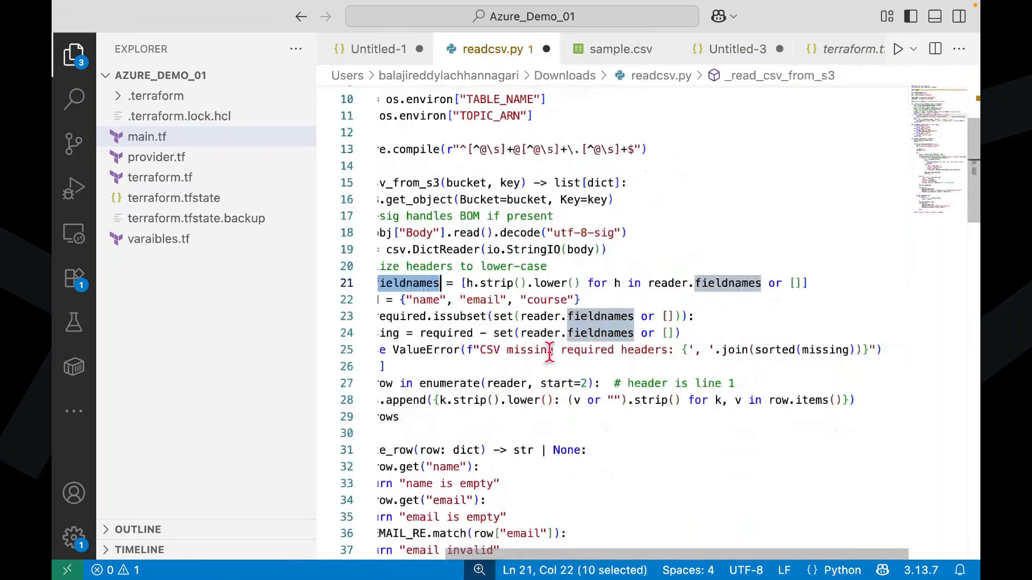
scroll(549, 353, left, 3)
Inspect the missing-headers error on line 25 and the name check in _validate_row
click(592, 350)
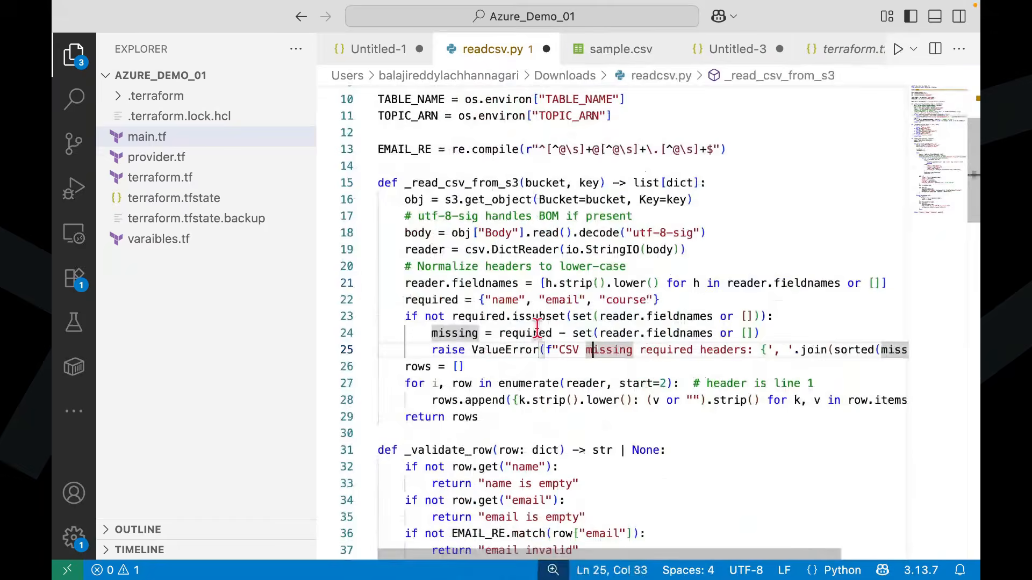
double_click(596, 350)
scroll(521, 329, down, 2)
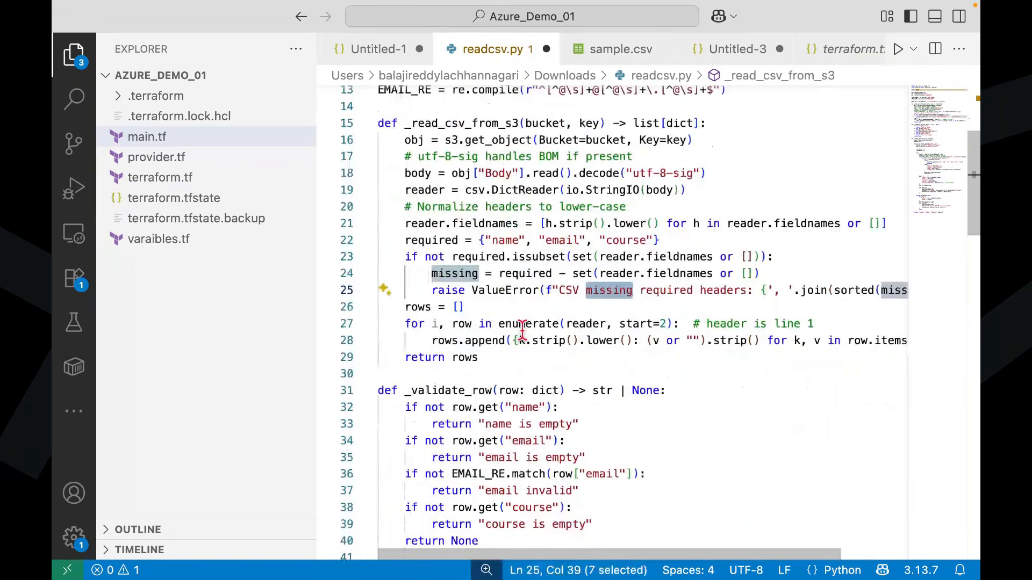
scroll(521, 329, down, 1)
click(520, 369)
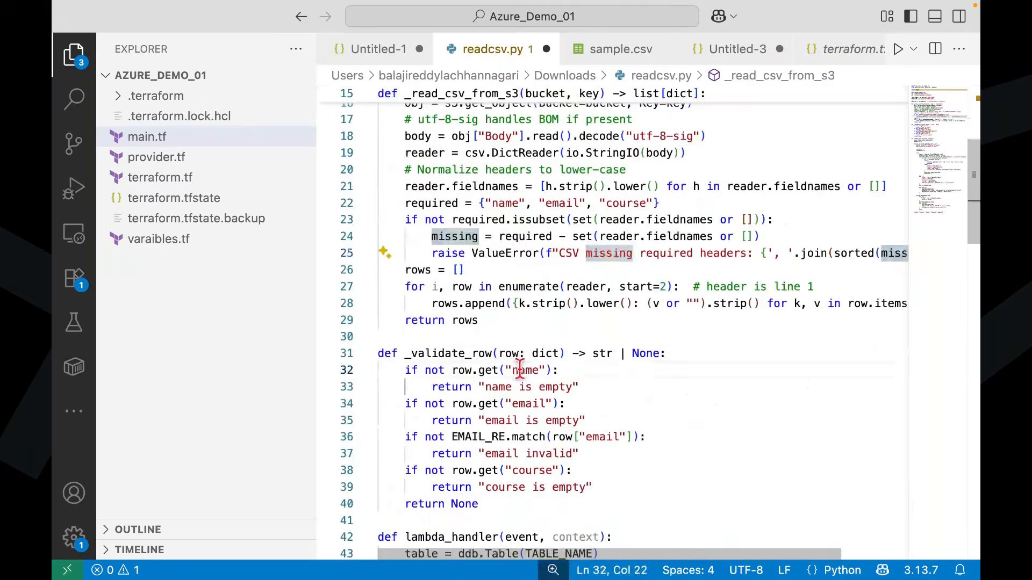
double_click(520, 369)
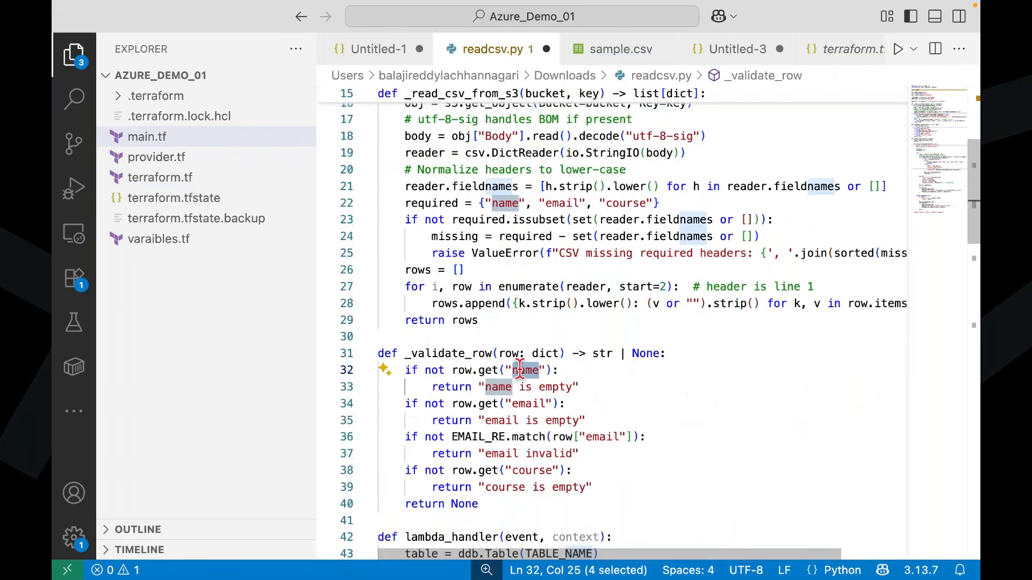
scroll(520, 446, down, 5)
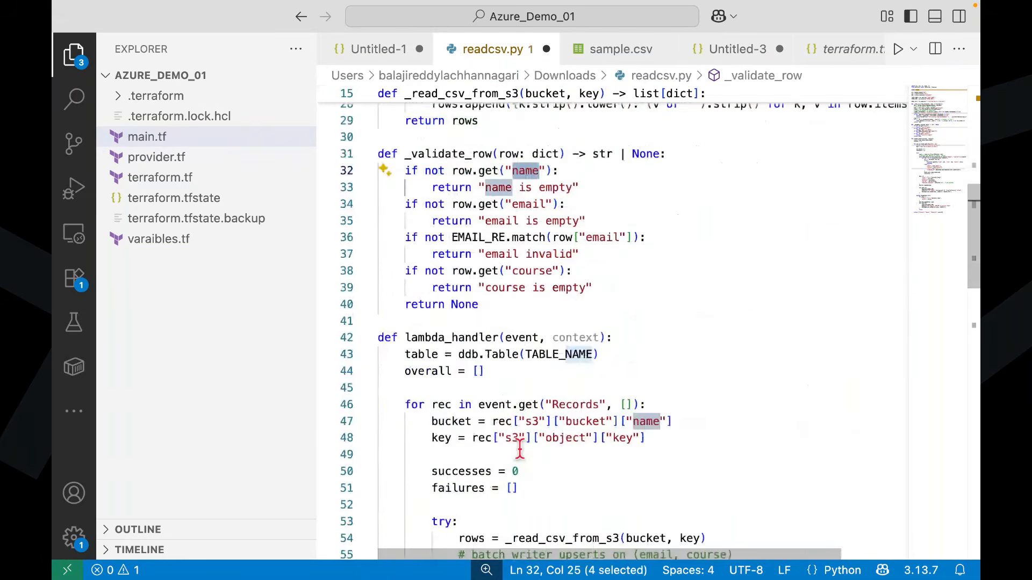
Return to sample.csv and select its two existing data rows
key(ctrl+Left)
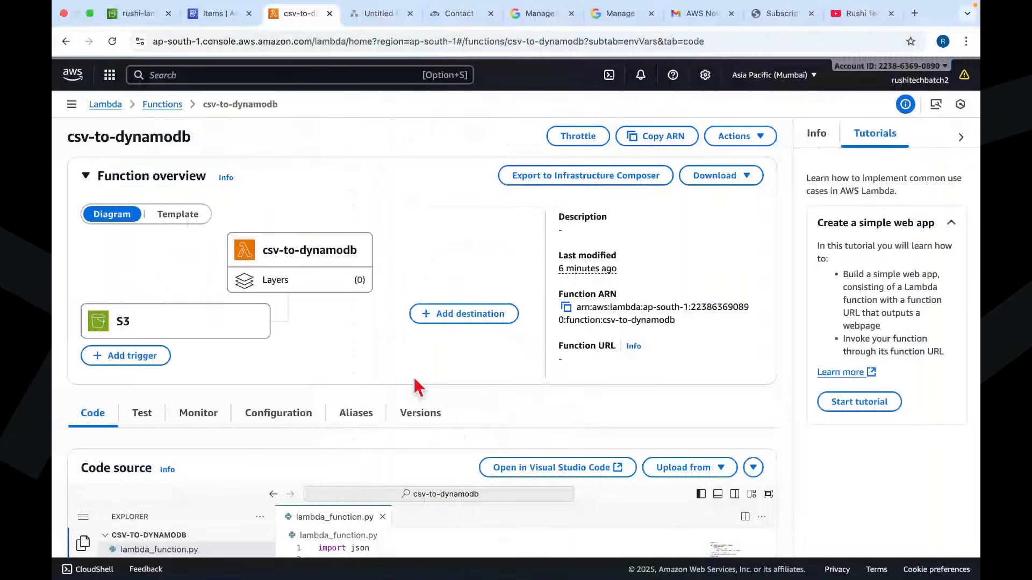
key(ctrl+Right)
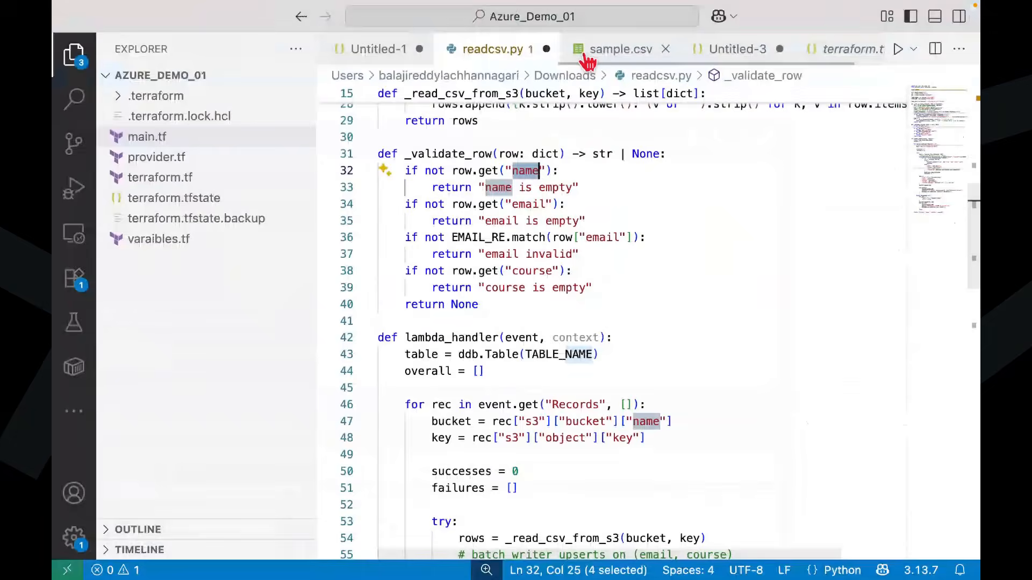
click(602, 49)
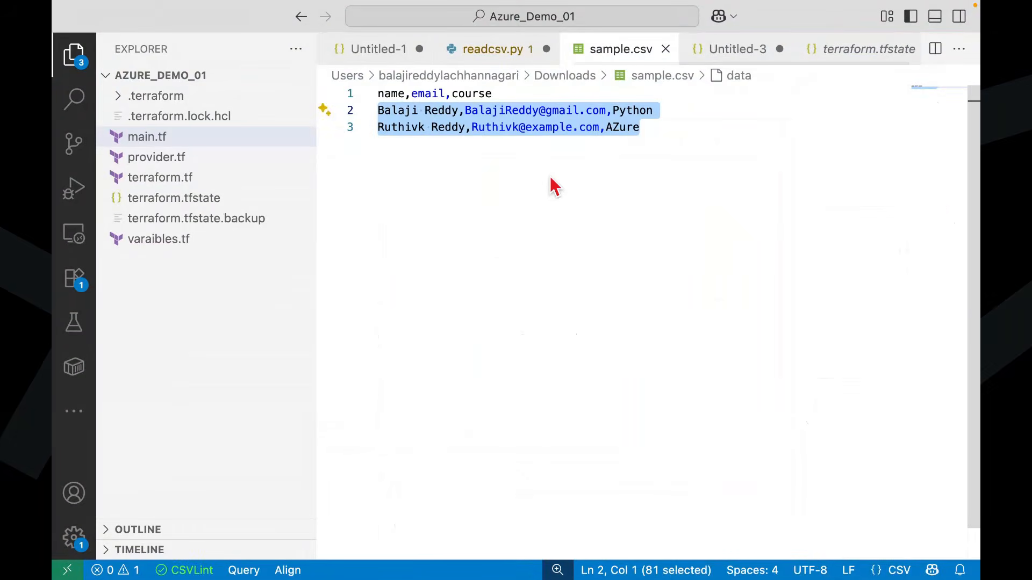
drag(652, 129, 345, 118)
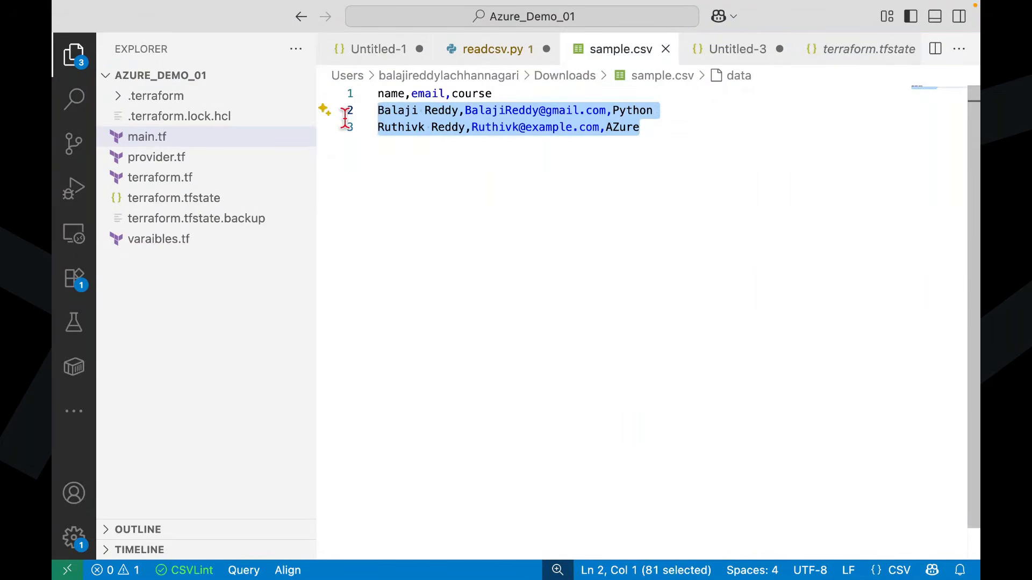
Delete the old rows and enter a first record with a student's name, Gmail address and Azure course
key(BackSpace)
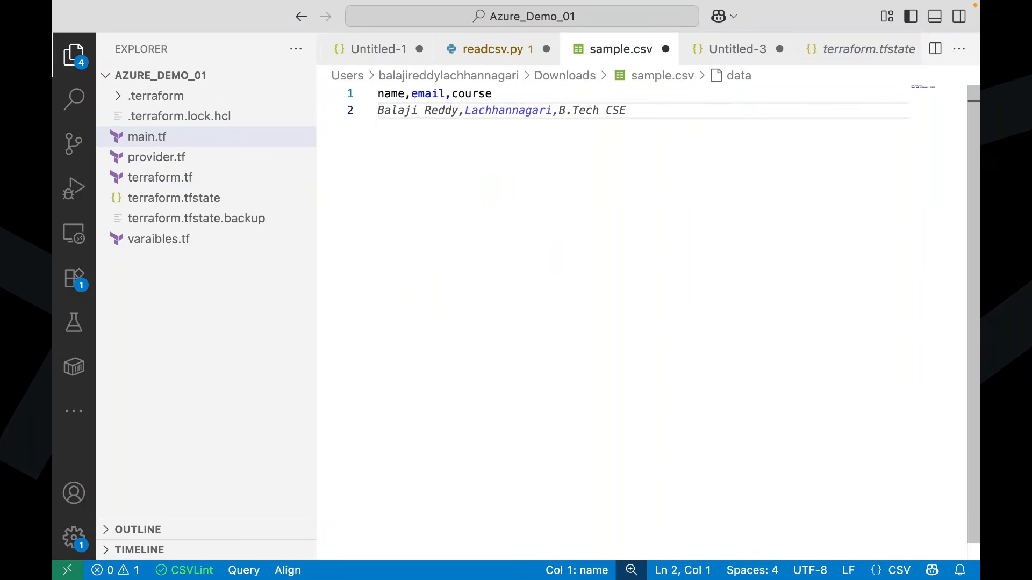
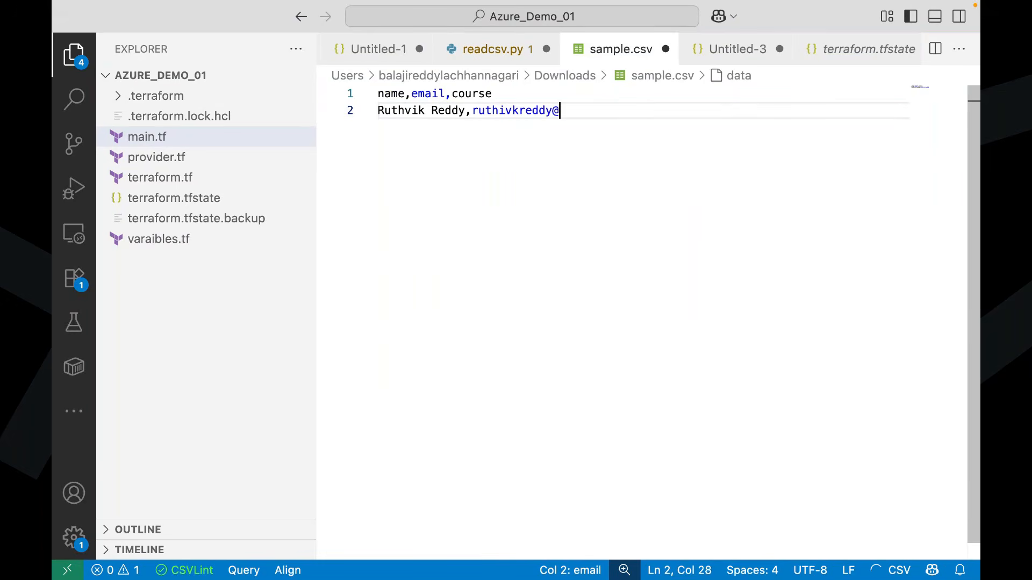
key(Tab)
key(Return)
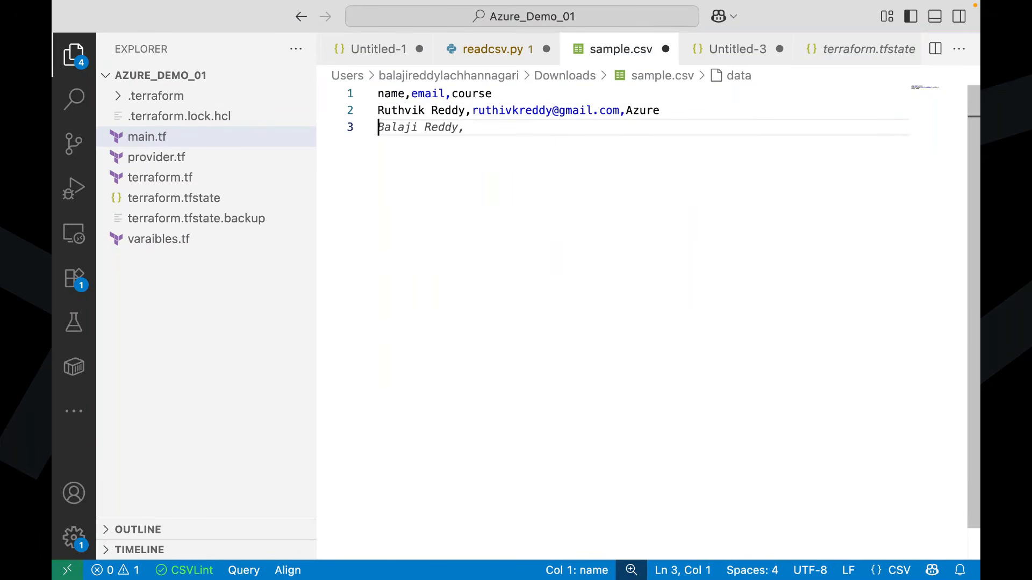
Add a second record with another student's name, Gmail address and the DevOps course
text(Vpini)
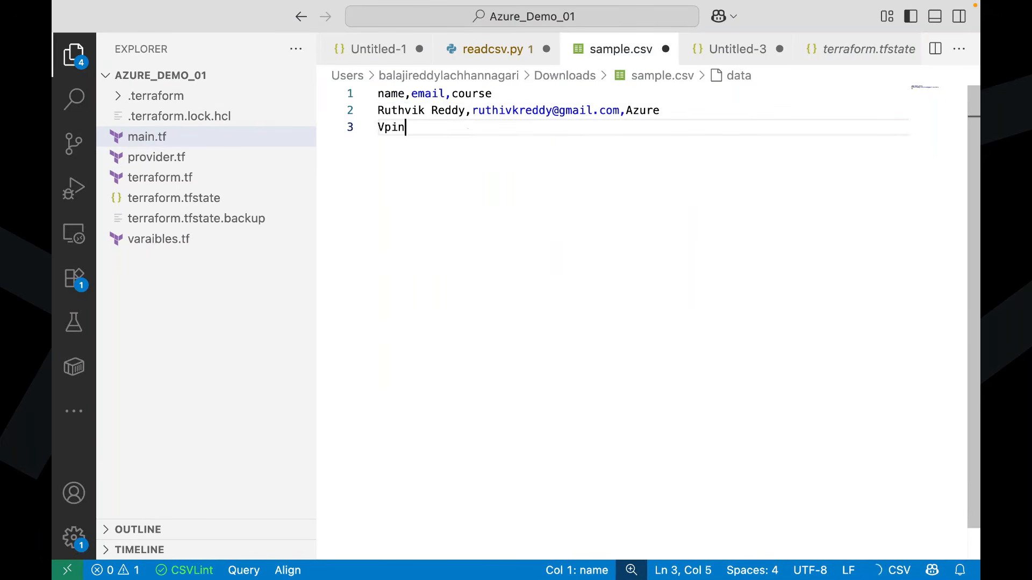
key(BackSpace)
key(BackSpace)
key(BackSpace)
key(BackSpace)
text(rush)
key(BackSpace)
key(BackSpace)
key(BackSpace)
key(BackSpace)
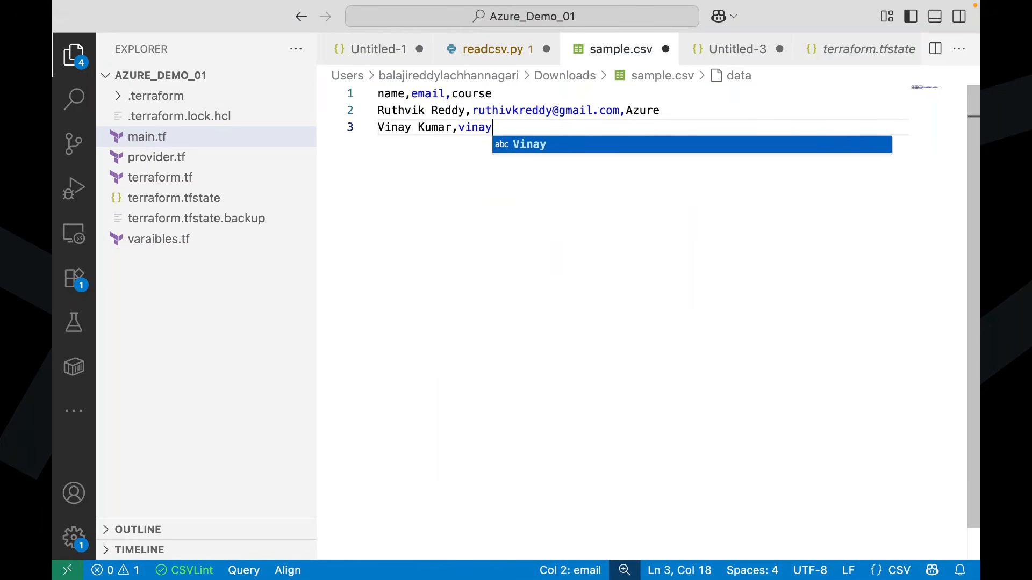
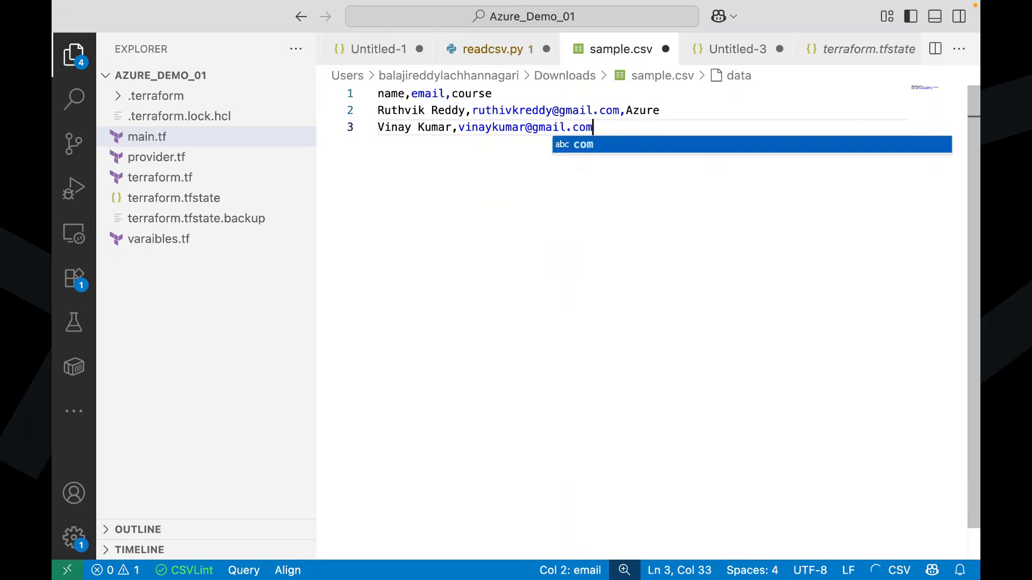
text(,de)
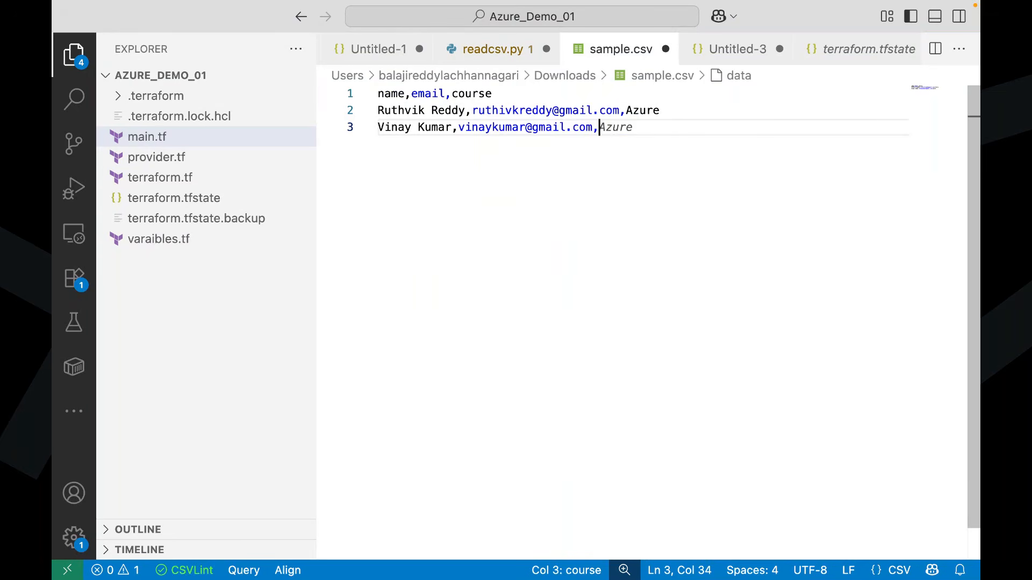
key(BackSpace)
key(BackSpace)
text(DevOps)
Save sample.csv, review its contents, and go back to the browser
key(super+s)
drag(670, 140, 391, 94)
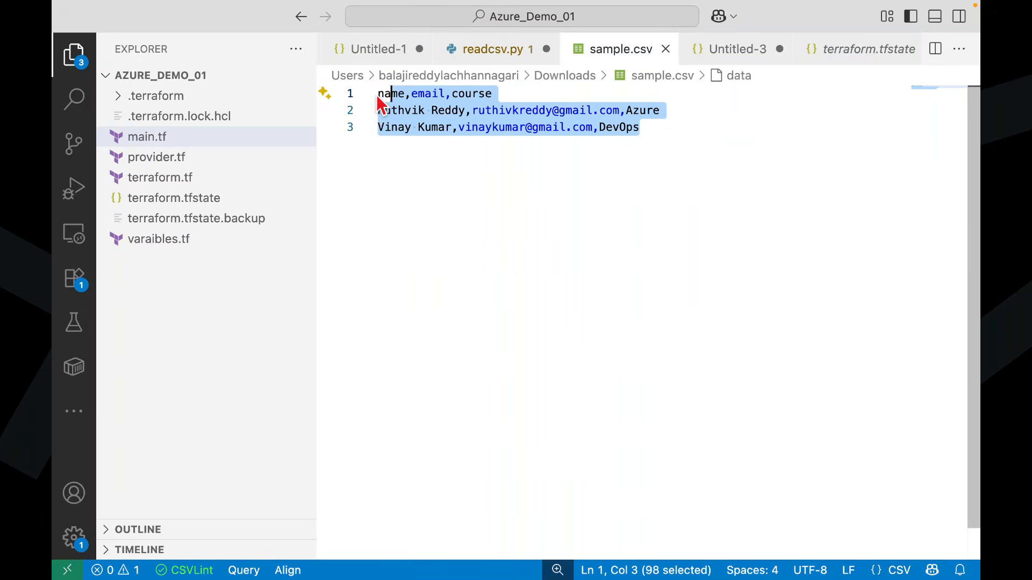
click(406, 168)
key(super+Tab)
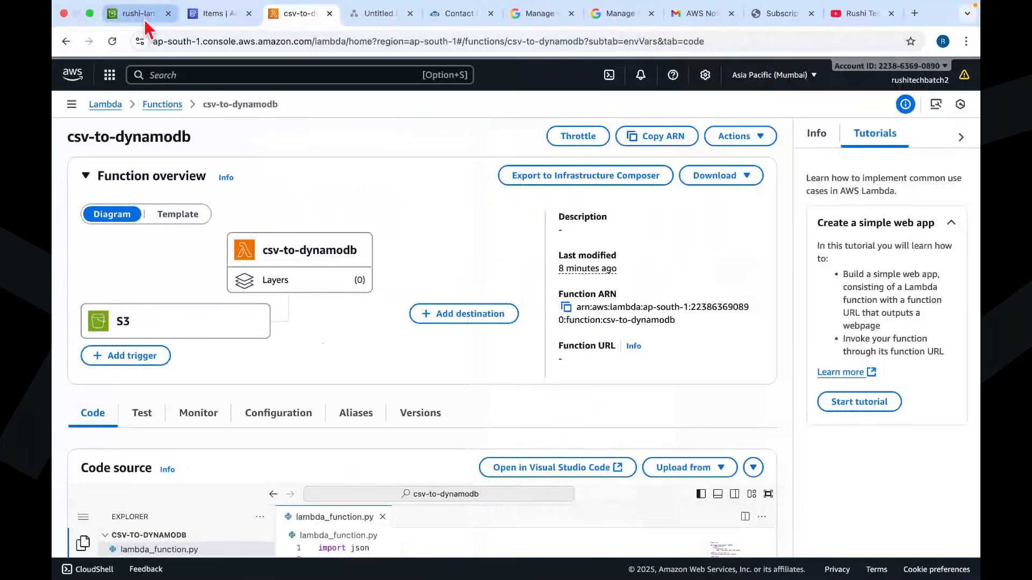
Navigate to the input/ folder of the rushi-lambda-ingest bucket
click(139, 13)
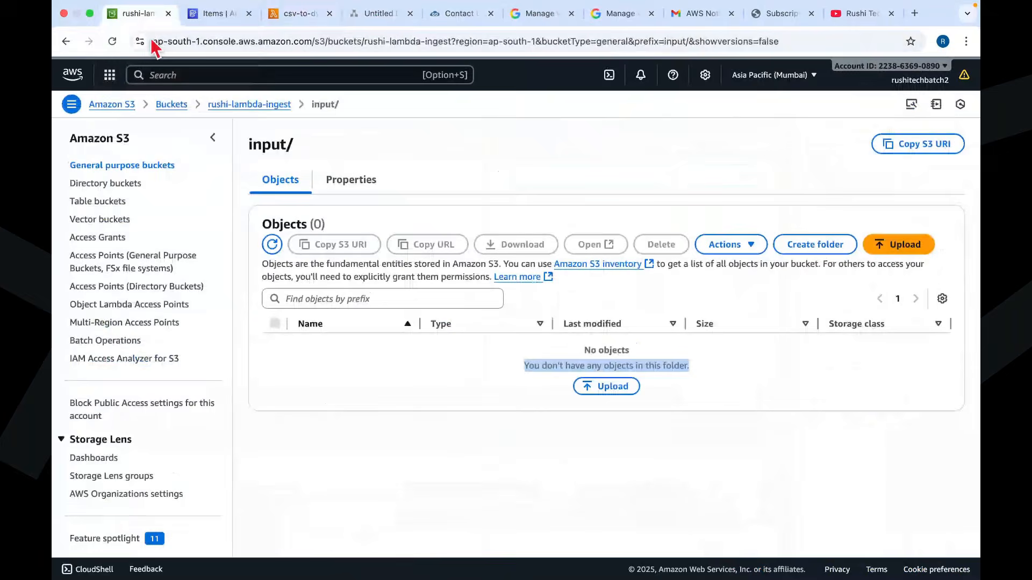
click(171, 104)
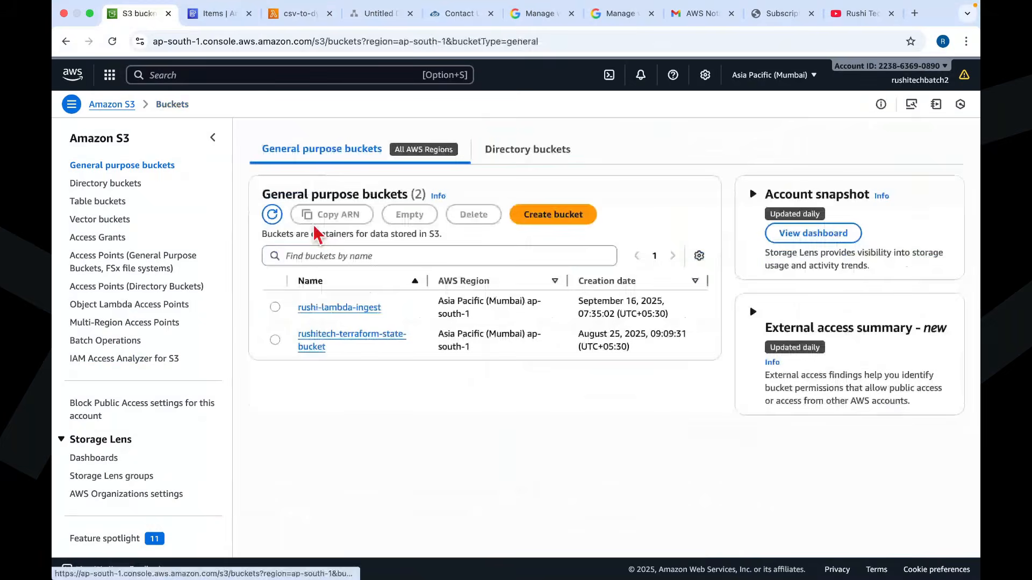
click(351, 309)
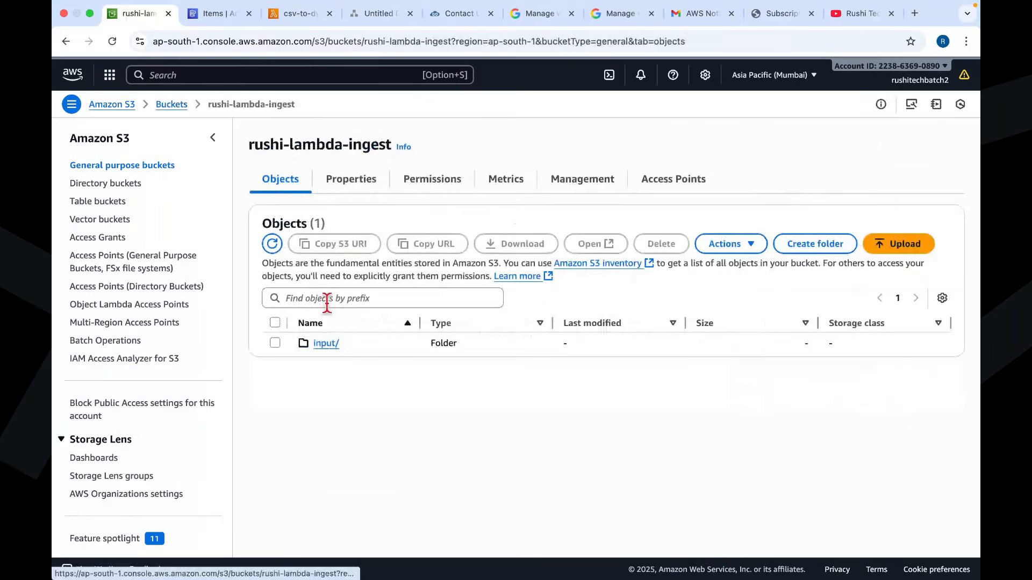
click(326, 344)
Add sample.csv to the upload list and upload it into input/
click(903, 245)
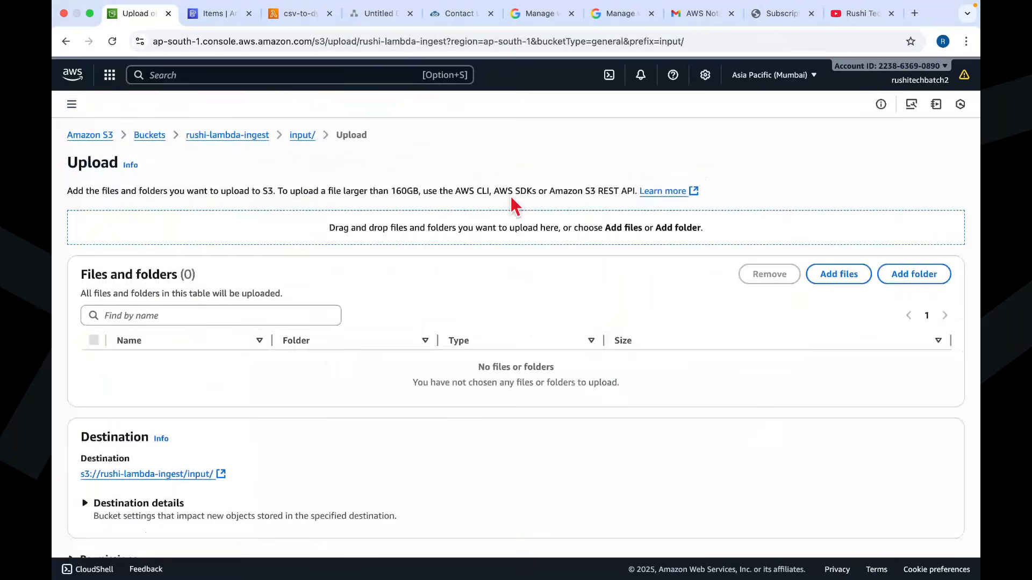
scroll(537, 204, down, 1)
click(835, 257)
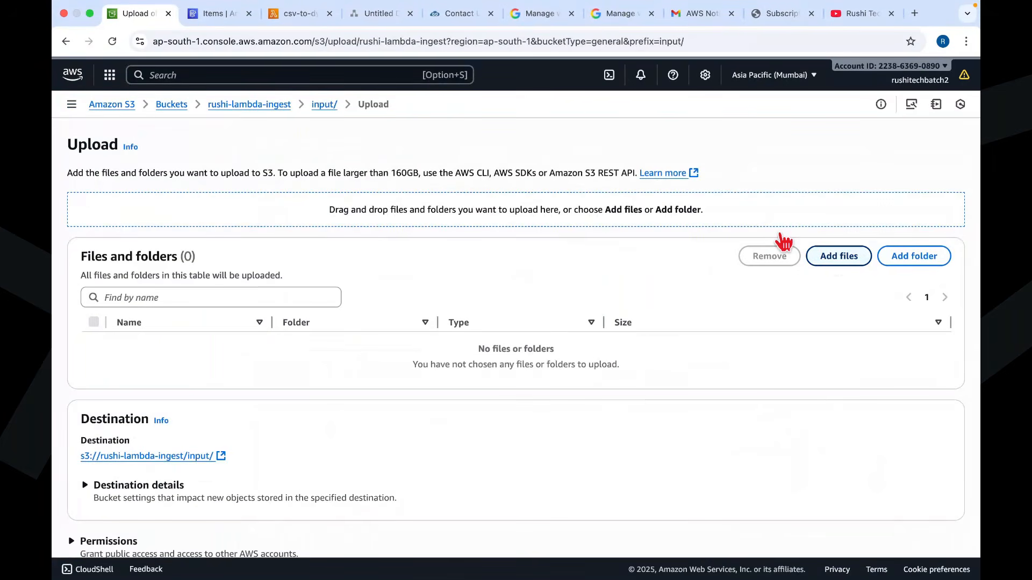
key(super+Tab)
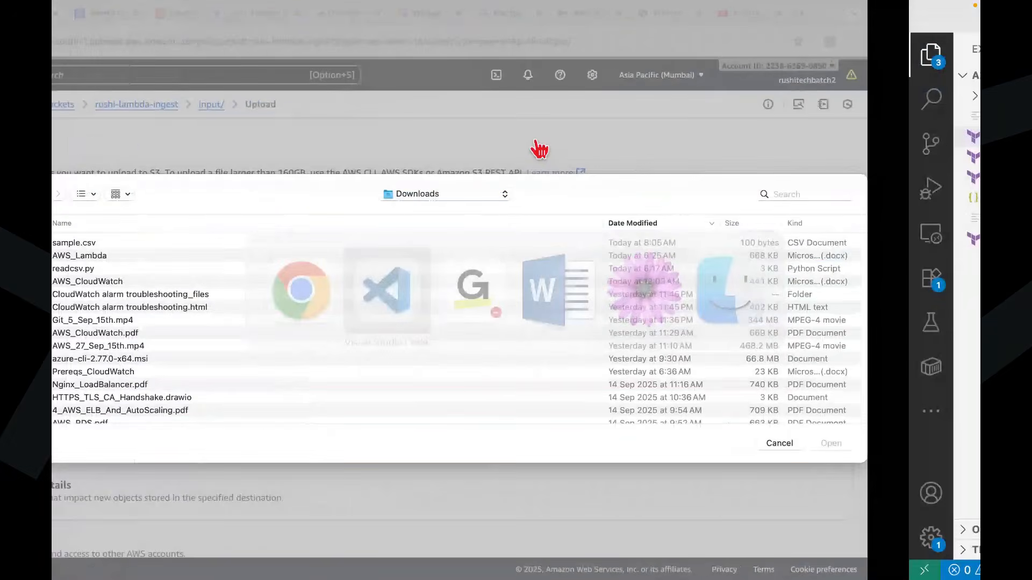
key(super+Tab)
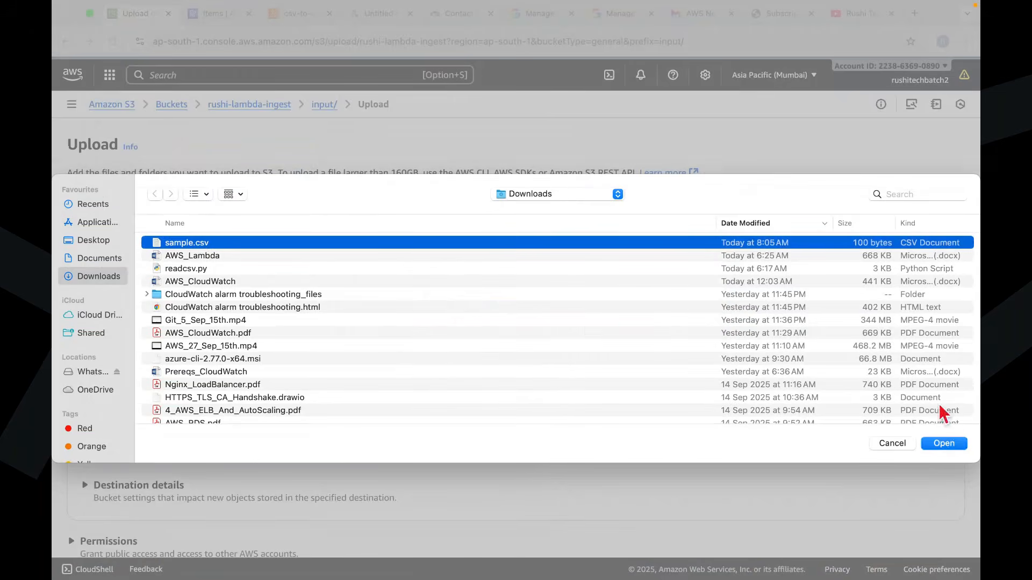
click(944, 444)
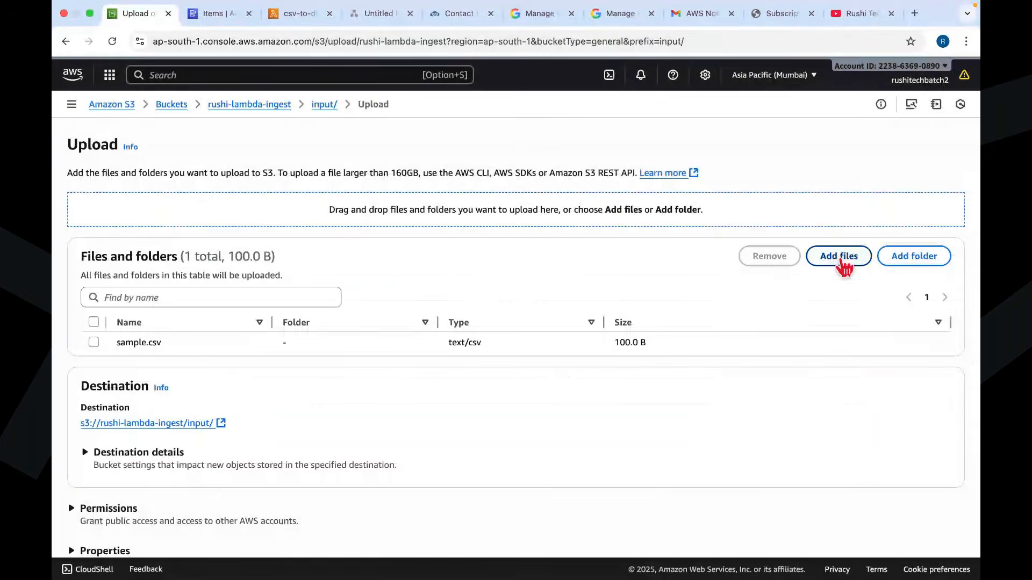
scroll(772, 429, down, 1)
scroll(773, 428, down, 2)
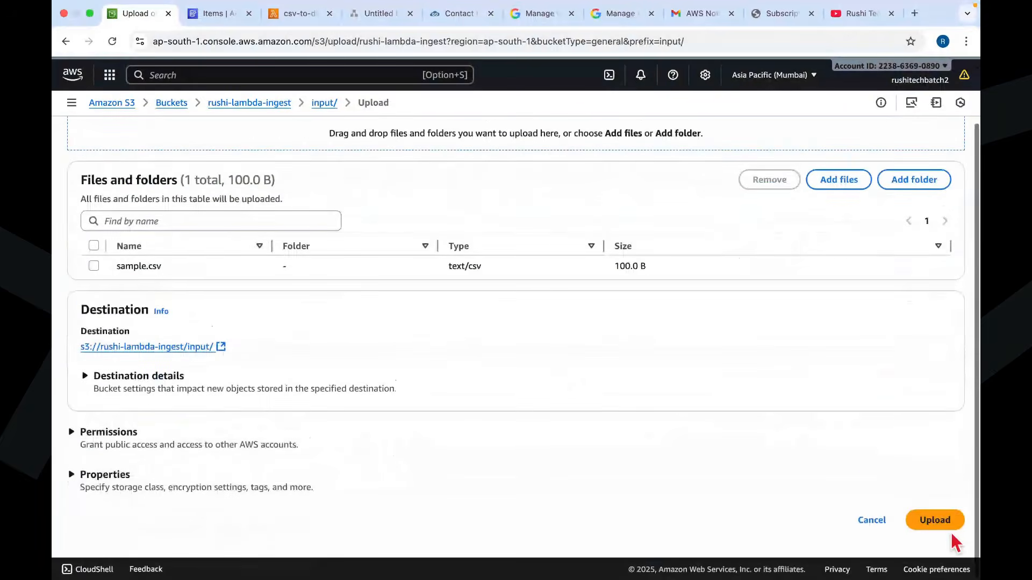
click(946, 522)
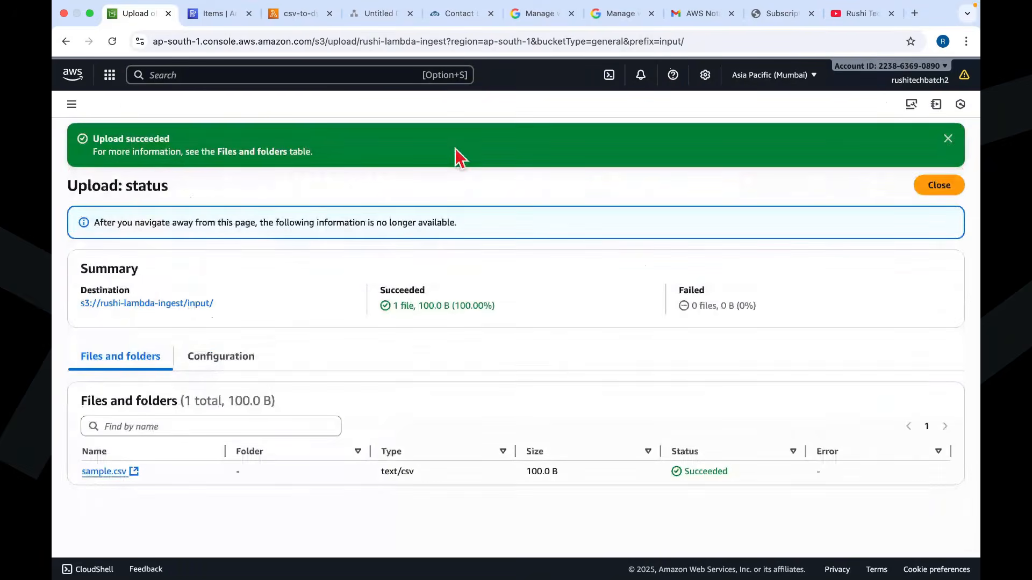
Dismiss the upload-succeeded banner and rescan the registrations items several times
click(947, 140)
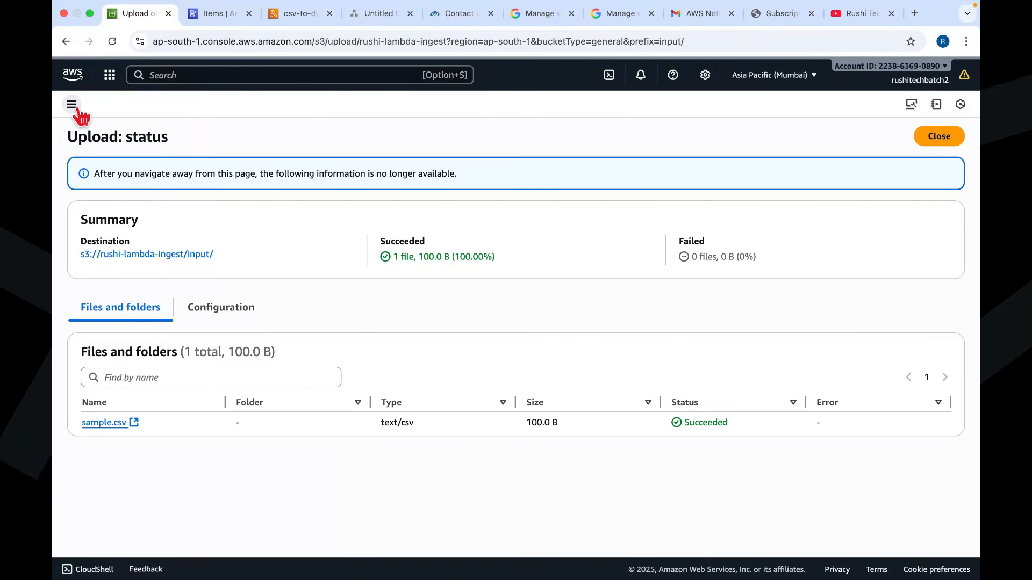
click(221, 14)
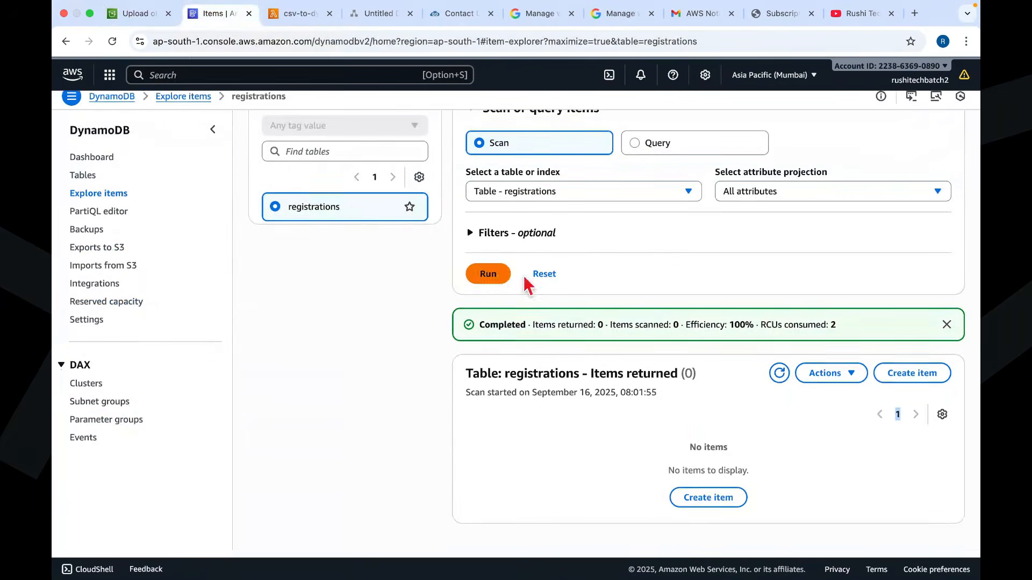
click(778, 386)
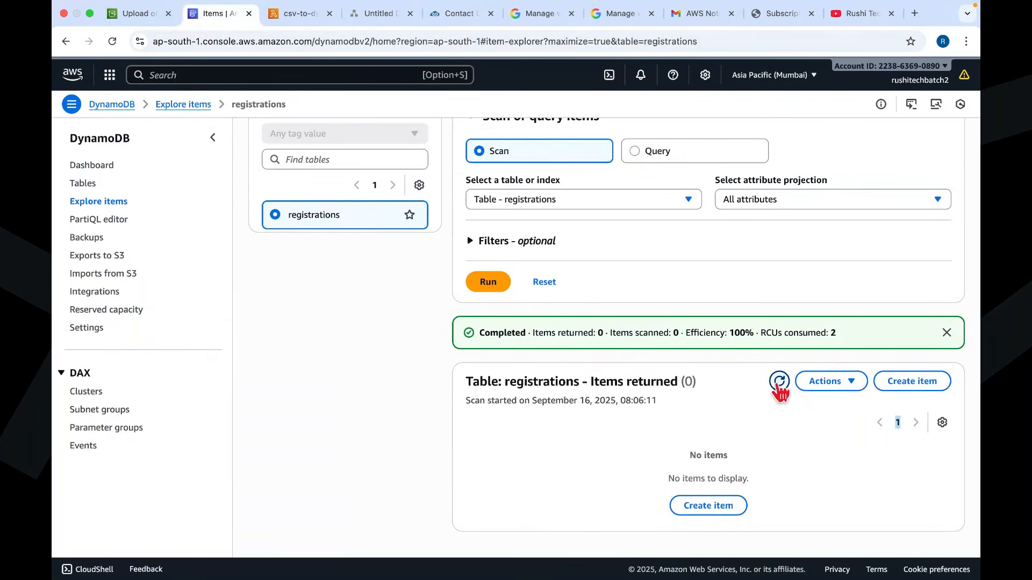
click(779, 381)
click(780, 380)
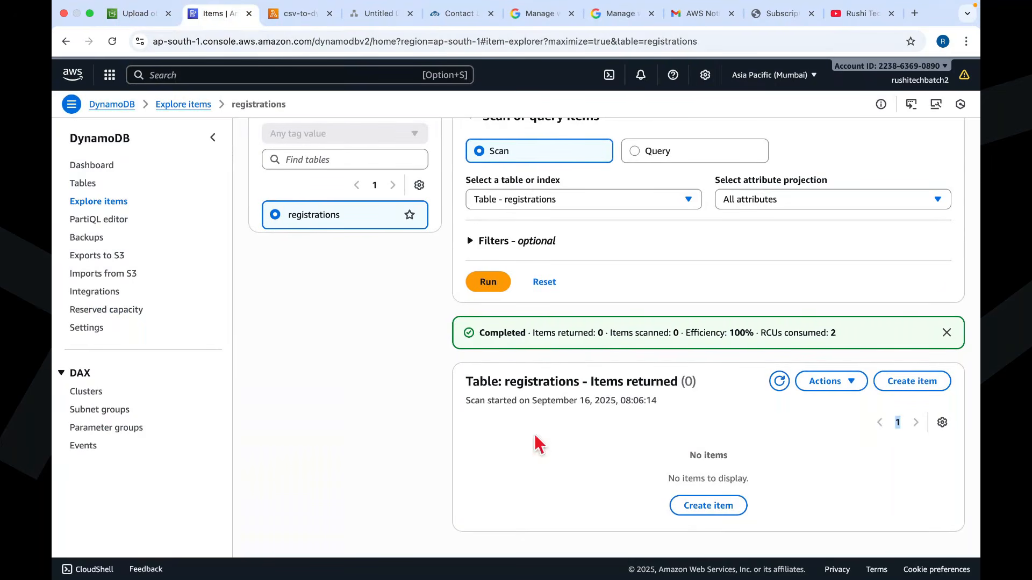
click(779, 381)
click(779, 382)
scroll(780, 382, up, 2)
scroll(720, 390, down, 2)
Check the registrations table details from the tables list, then explore its items again
click(84, 186)
click(324, 221)
scroll(683, 425, down, 7)
scroll(682, 416, down, 1)
scroll(682, 415, up, 8)
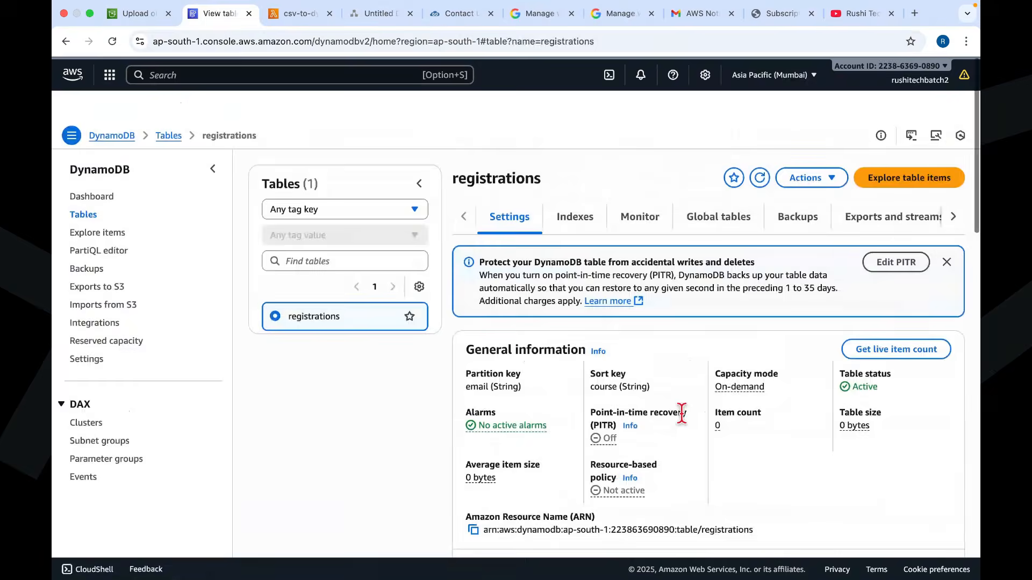
click(909, 147)
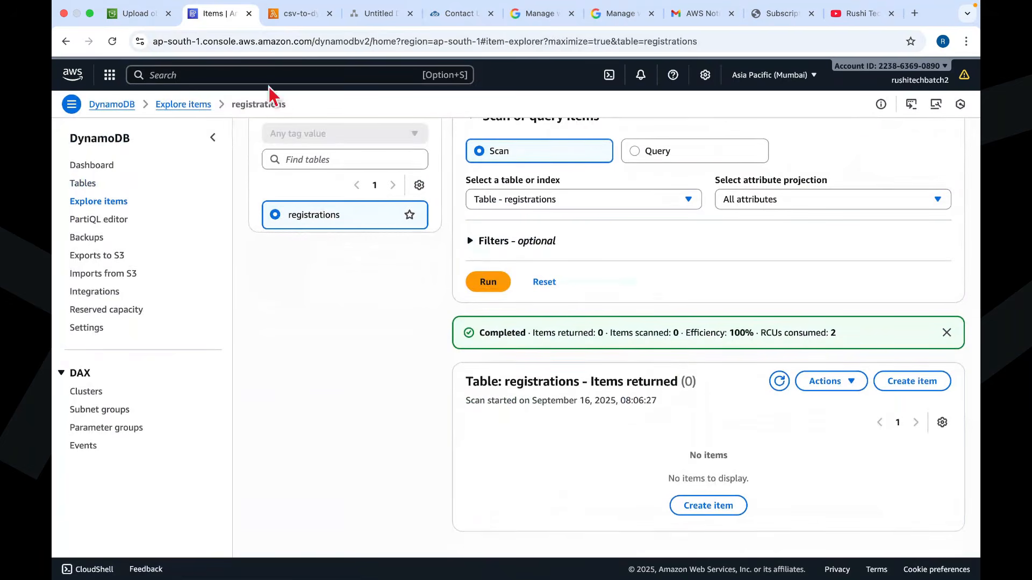
Look over the csv-to-dynamodb code, return to the Functions list, and open EC2 from recent services
click(295, 14)
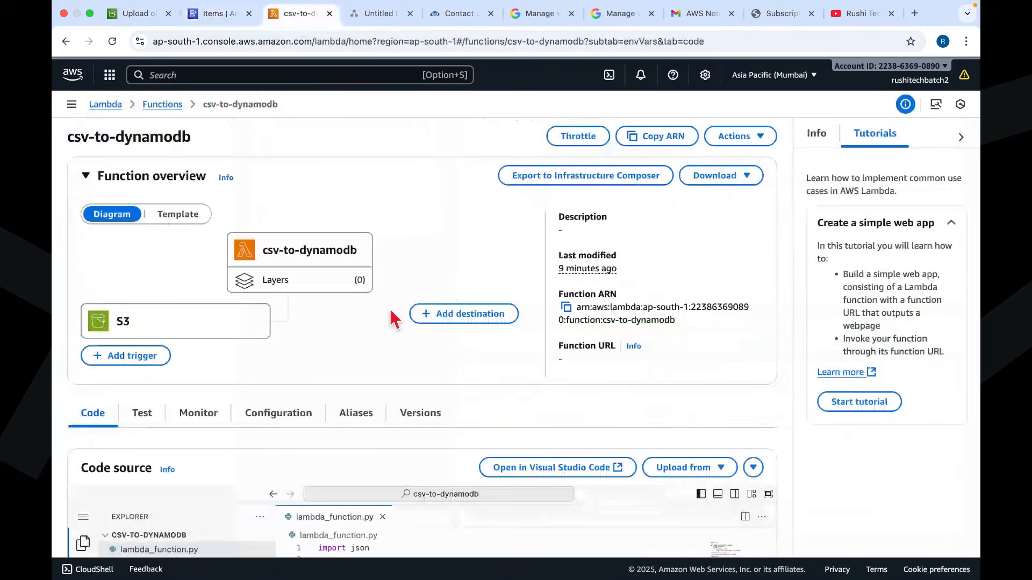
scroll(355, 319, down, 15)
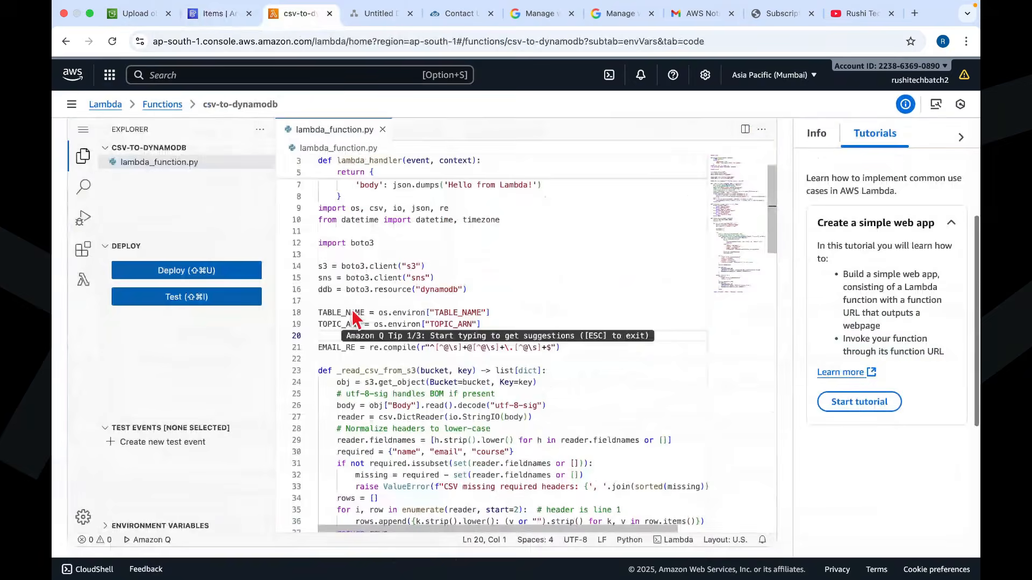
scroll(424, 337, up, 15)
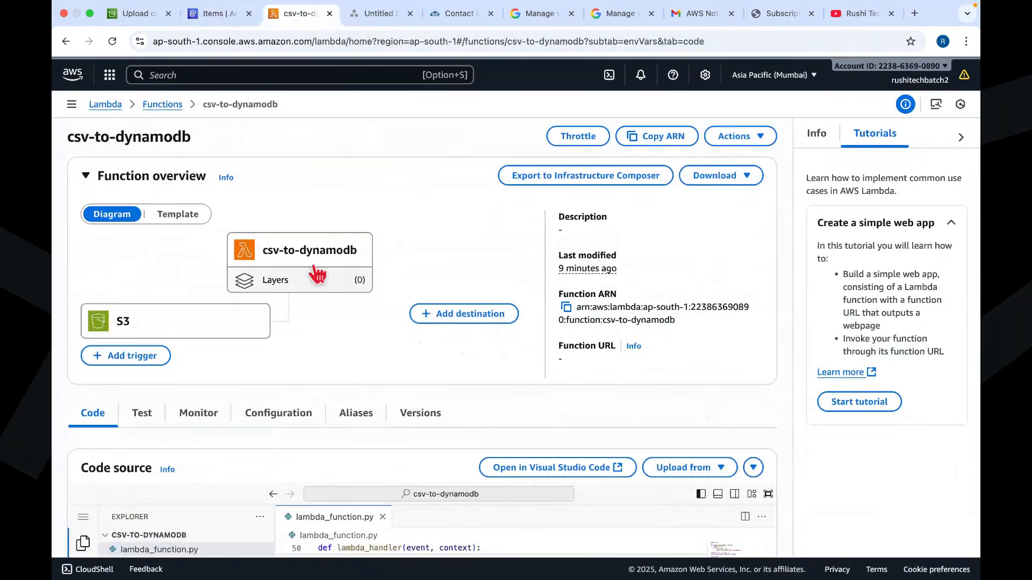
click(162, 105)
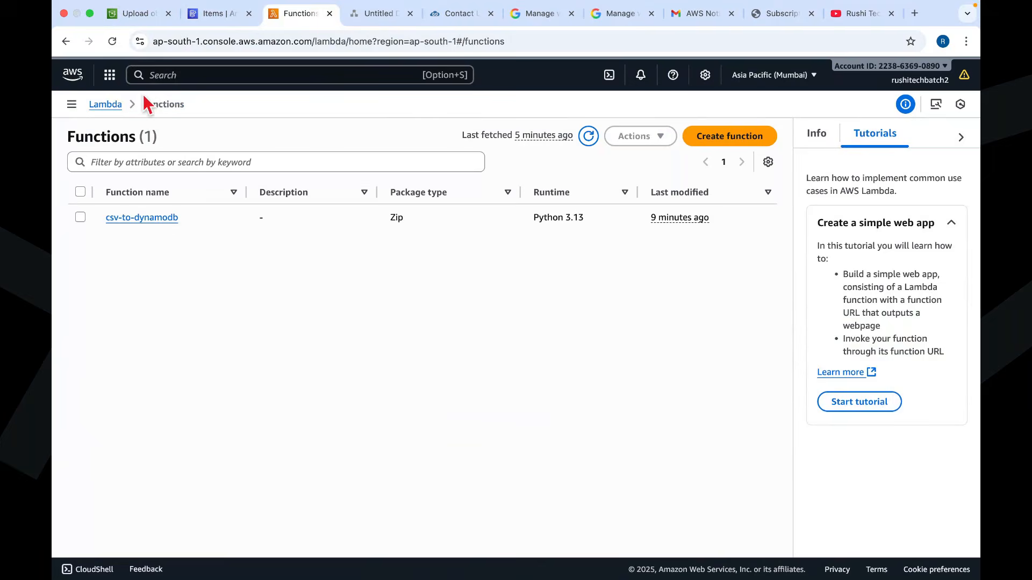
click(110, 81)
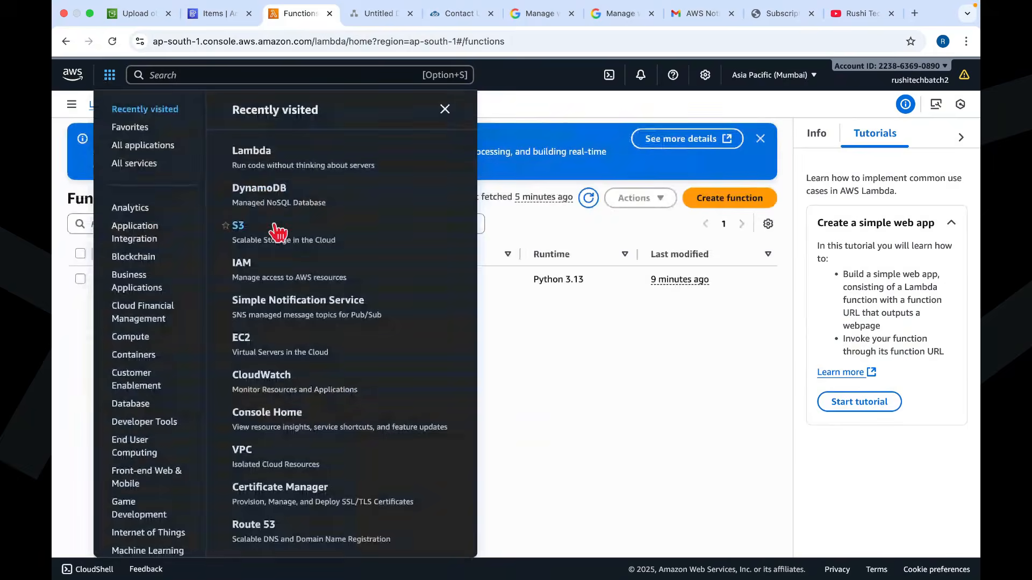
click(252, 344)
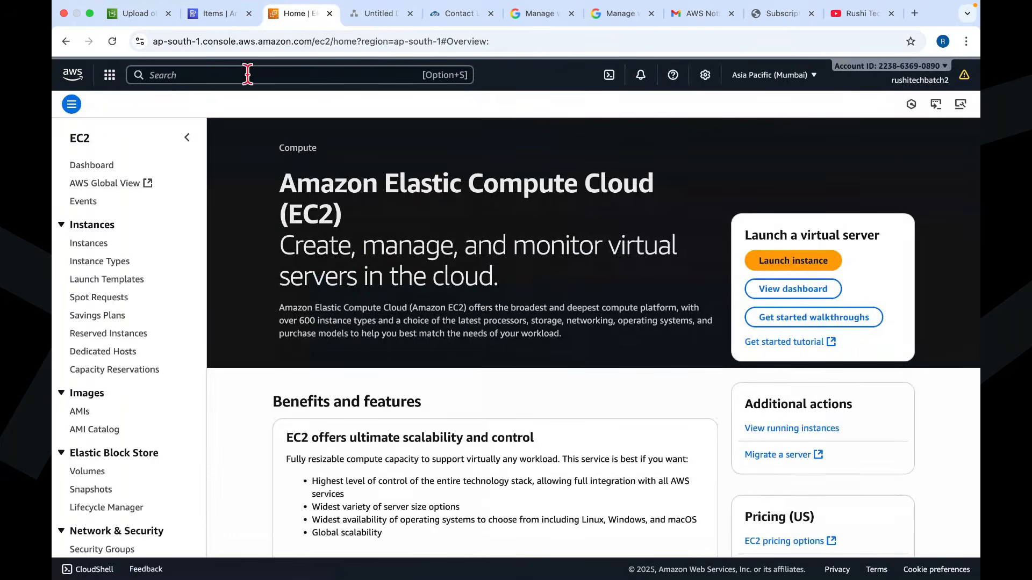
click(214, 76)
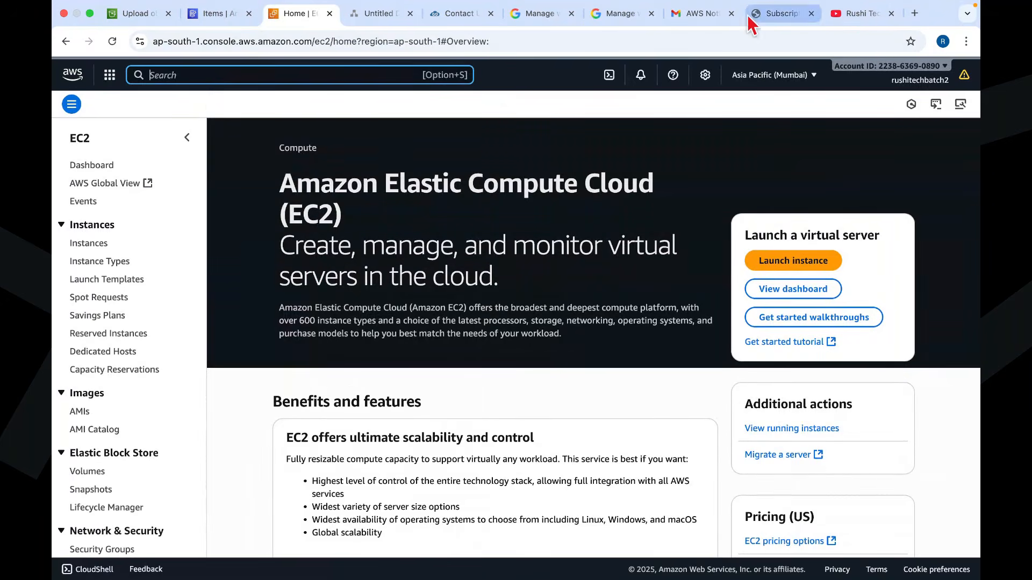
Reload the Gmail inbox and open the ingest-notify Subscription Confirmation email, then return to the inbox
click(695, 22)
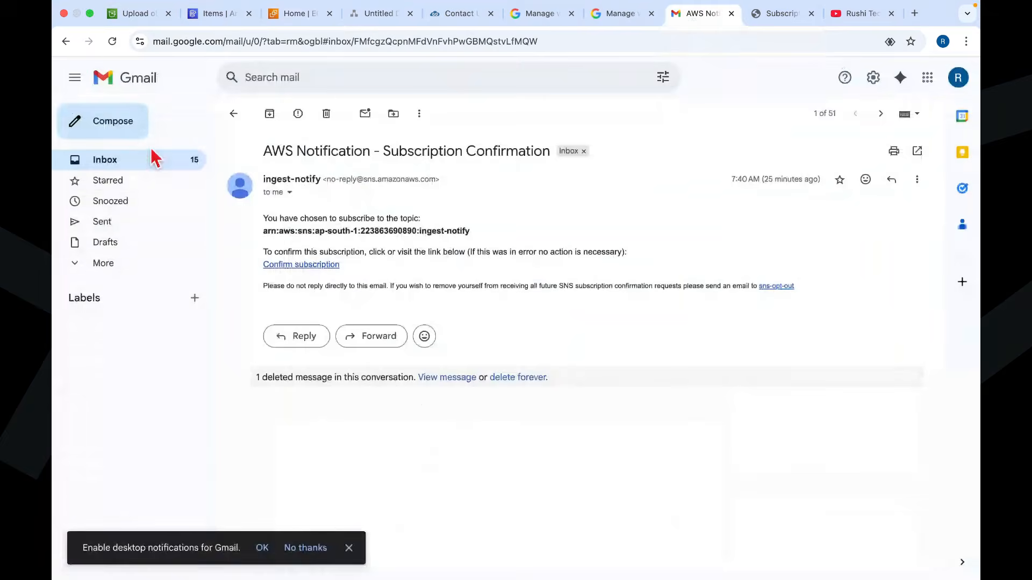
click(132, 163)
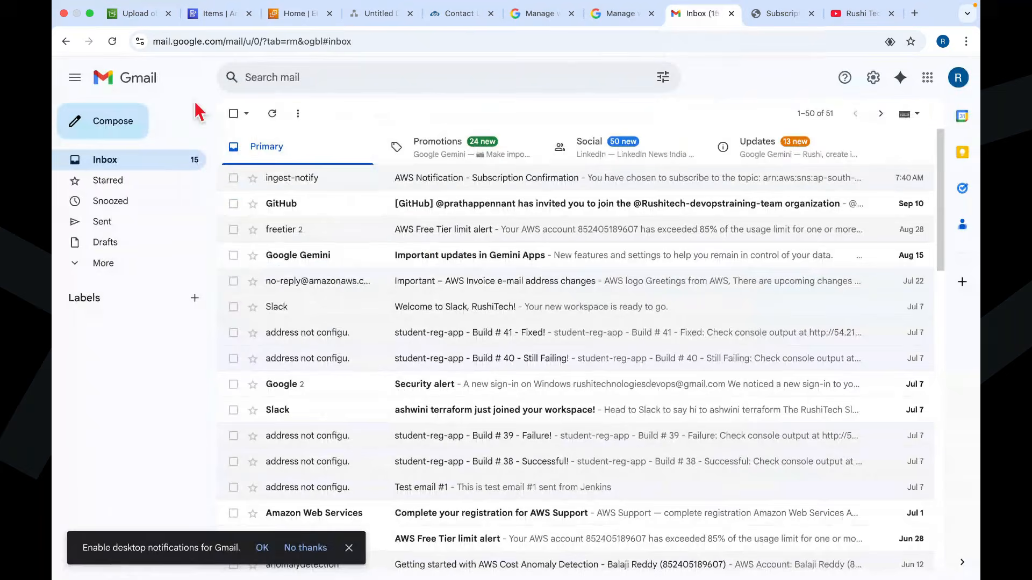
click(112, 42)
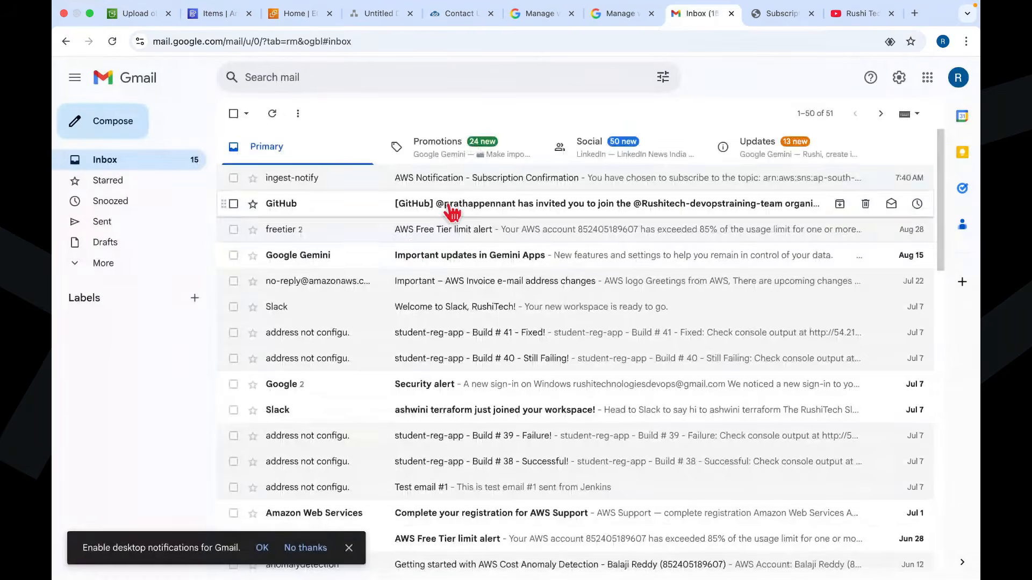
click(471, 182)
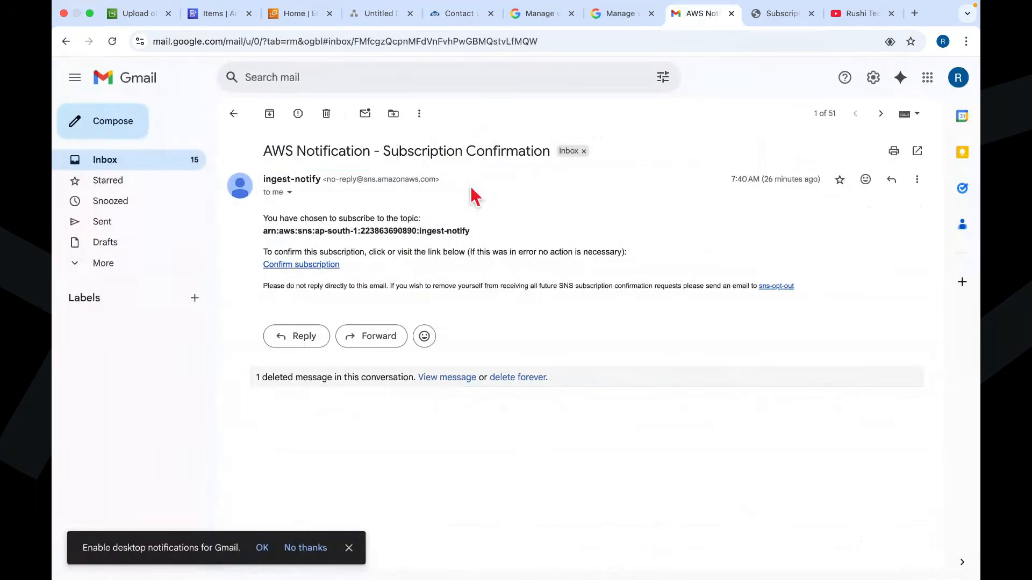
click(129, 160)
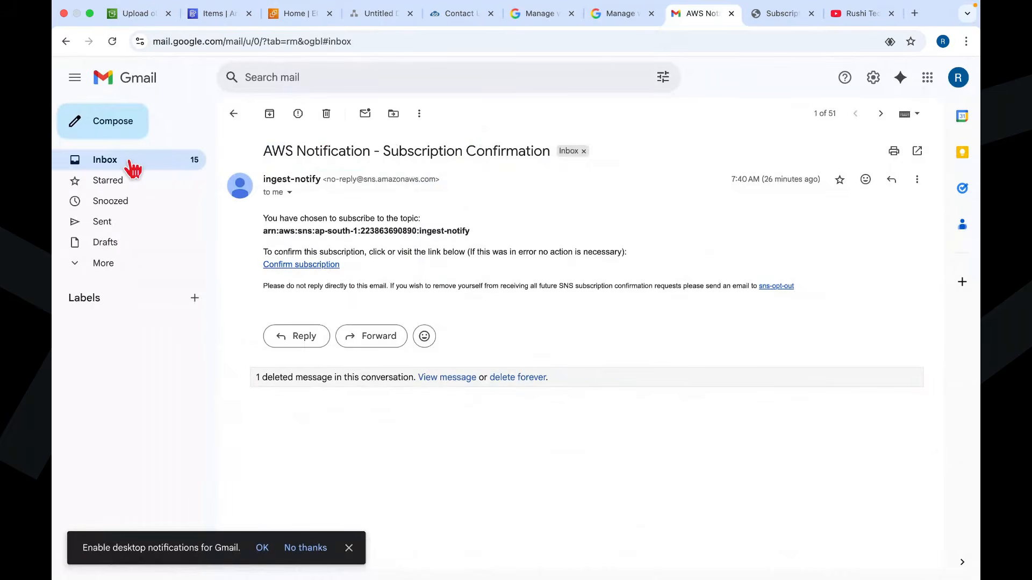
click(206, 15)
Find CloudWatch via service search after opening CloudSearch by mistake, and refresh its log groups
click(150, 75)
text(cloud WAN)
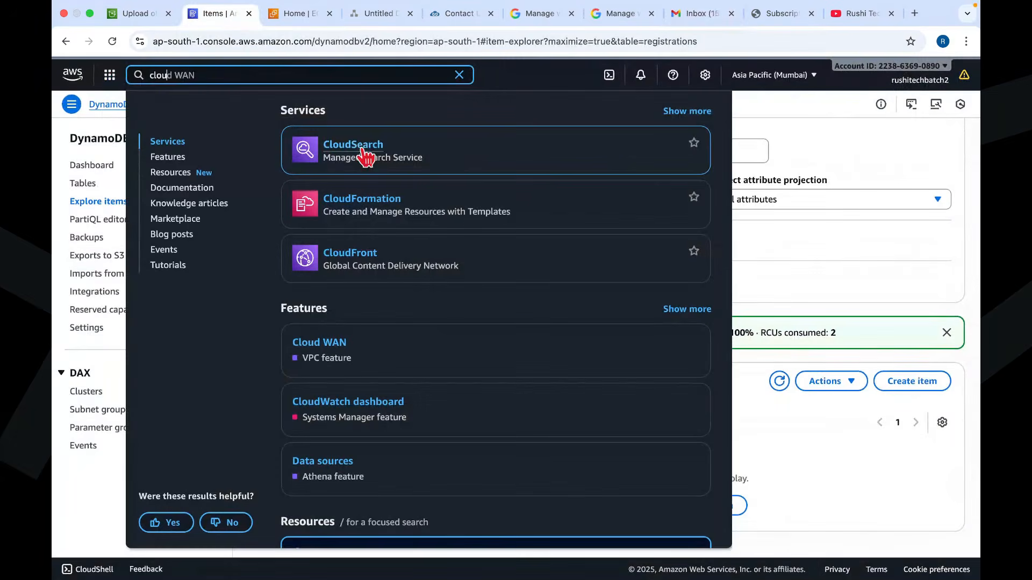
click(366, 156)
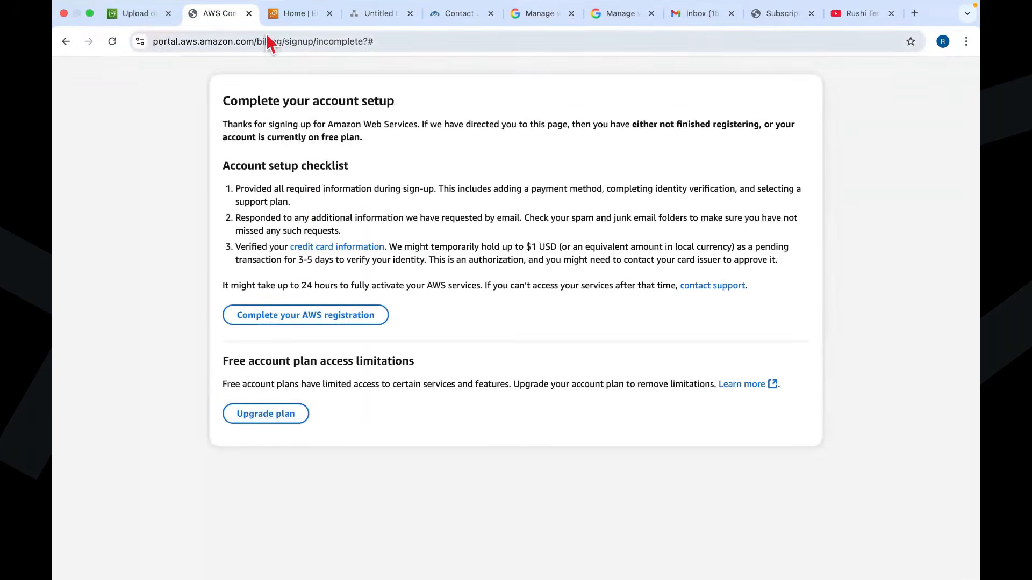
click(293, 16)
text(cloudWatch)
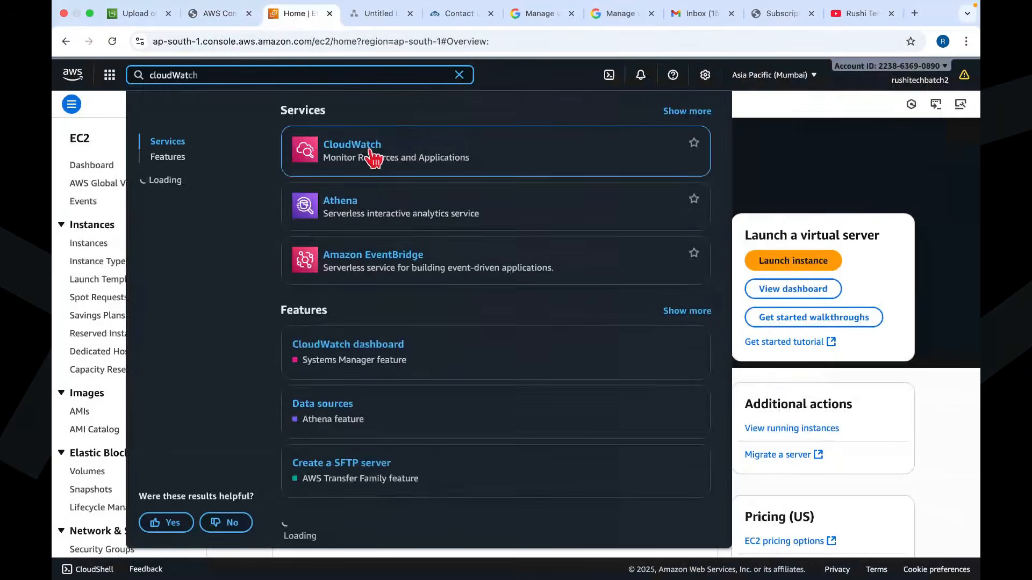
click(371, 157)
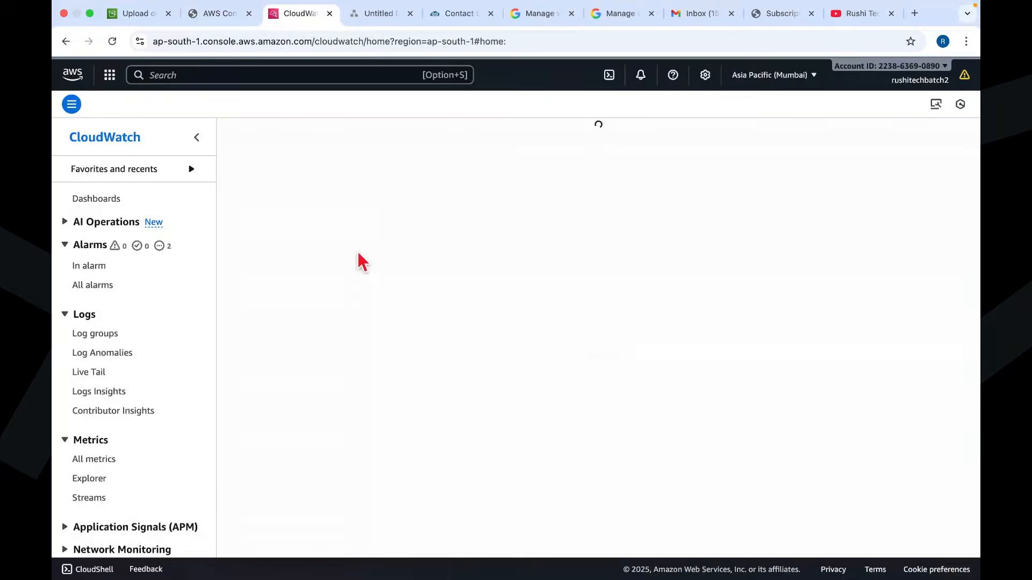
click(102, 335)
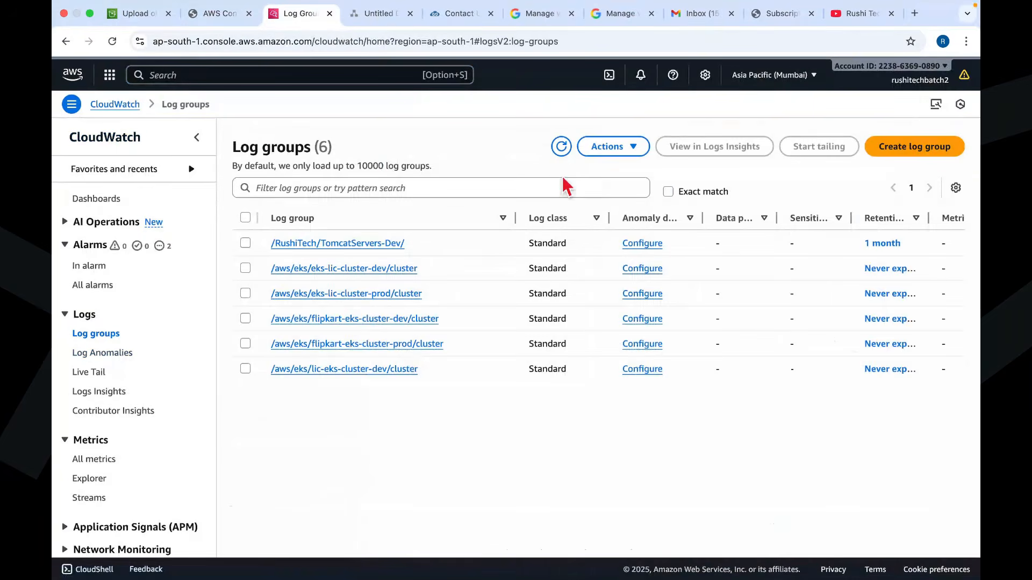
click(563, 155)
click(561, 148)
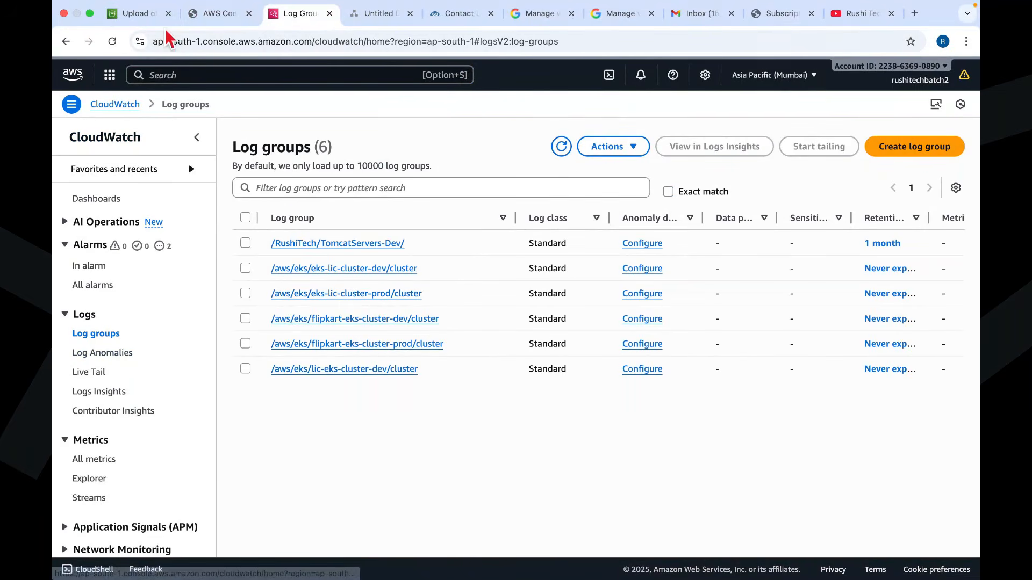
Close the unfinished AWS account setup tab
click(139, 12)
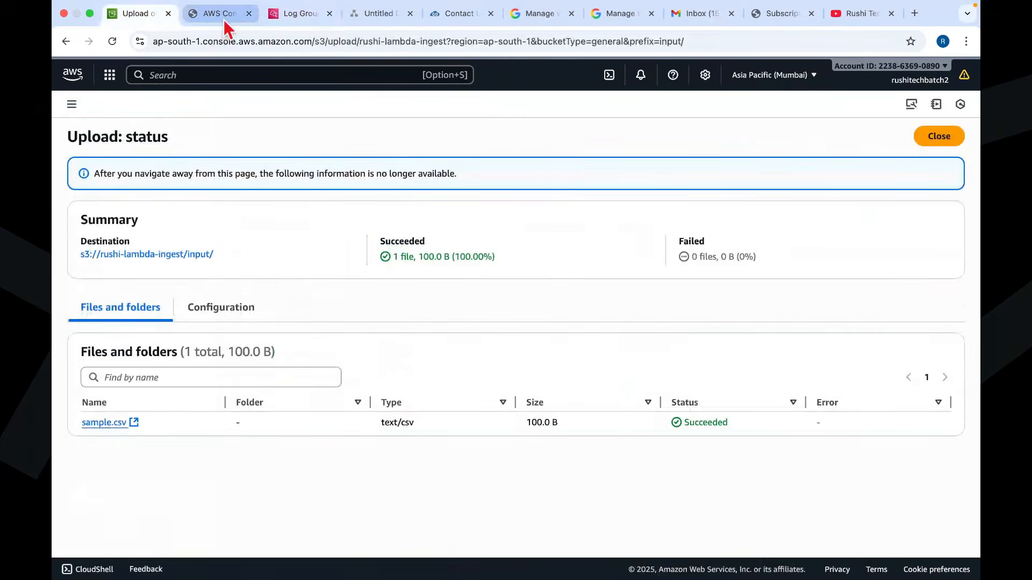
click(224, 20)
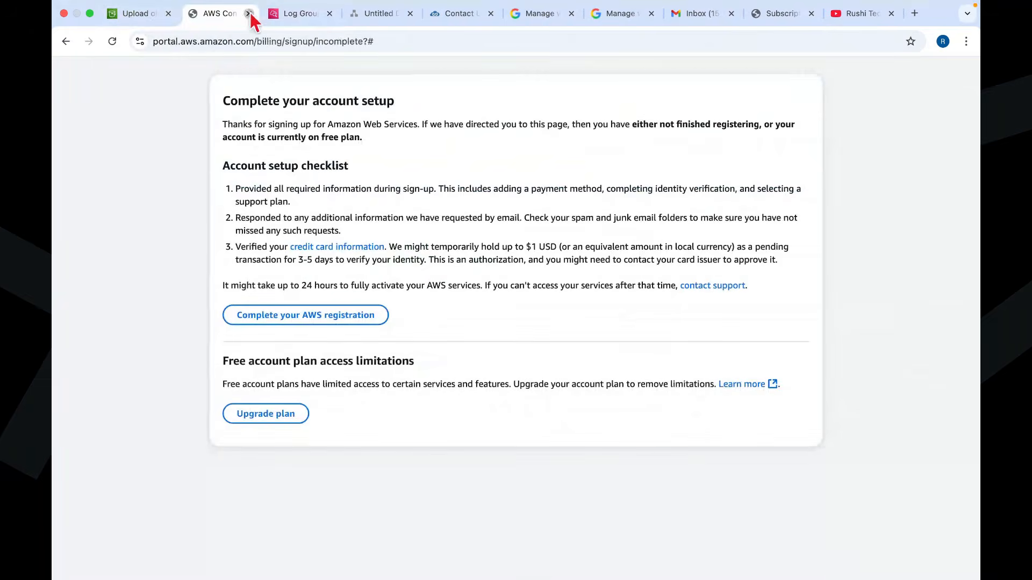
click(248, 14)
click(224, 76)
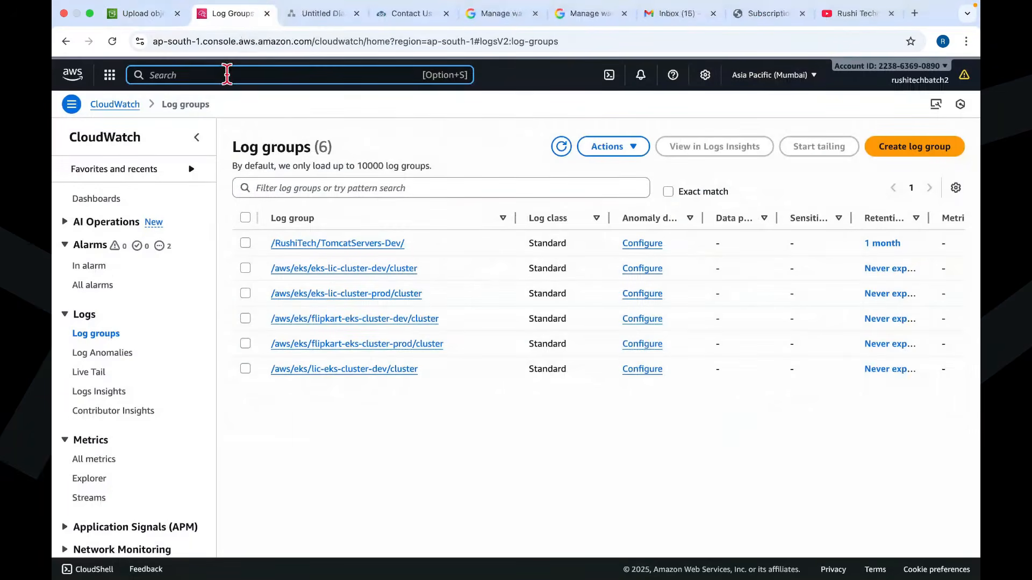
Search 'Lambda' and open the csv-to-dynamodb function from the Functions list
text(Lambda)
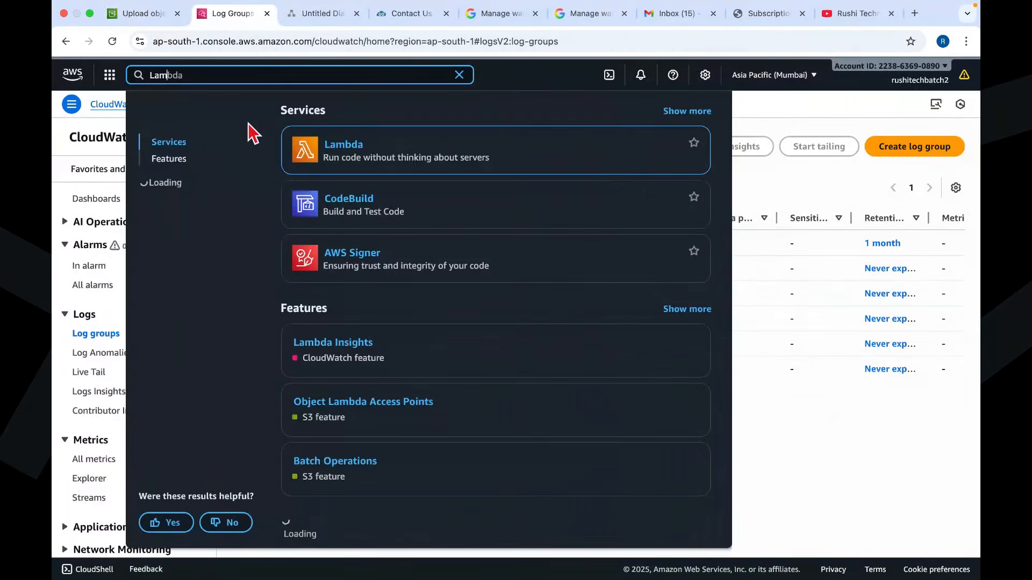
click(301, 145)
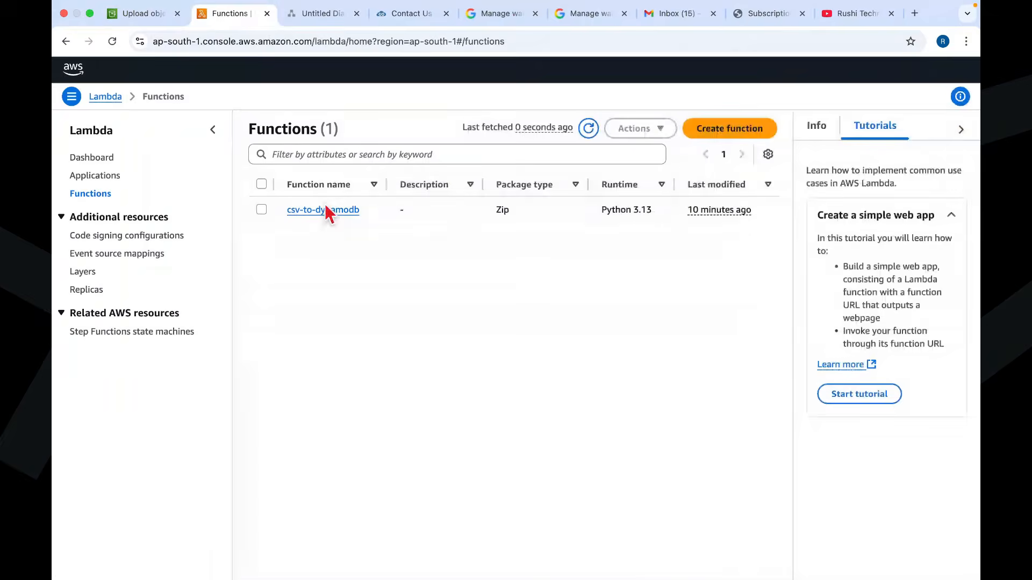
click(332, 219)
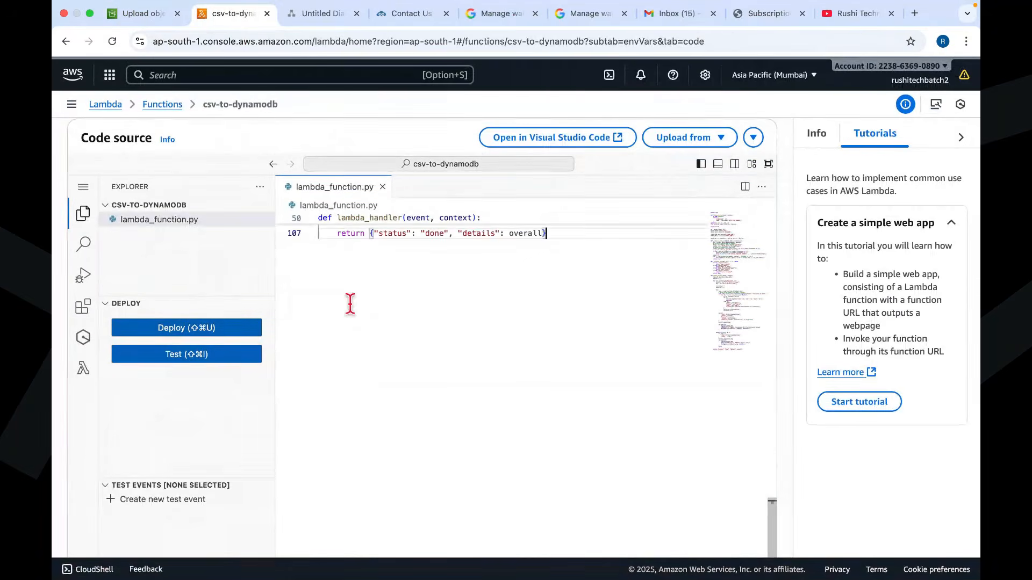
scroll(421, 377, up, 10)
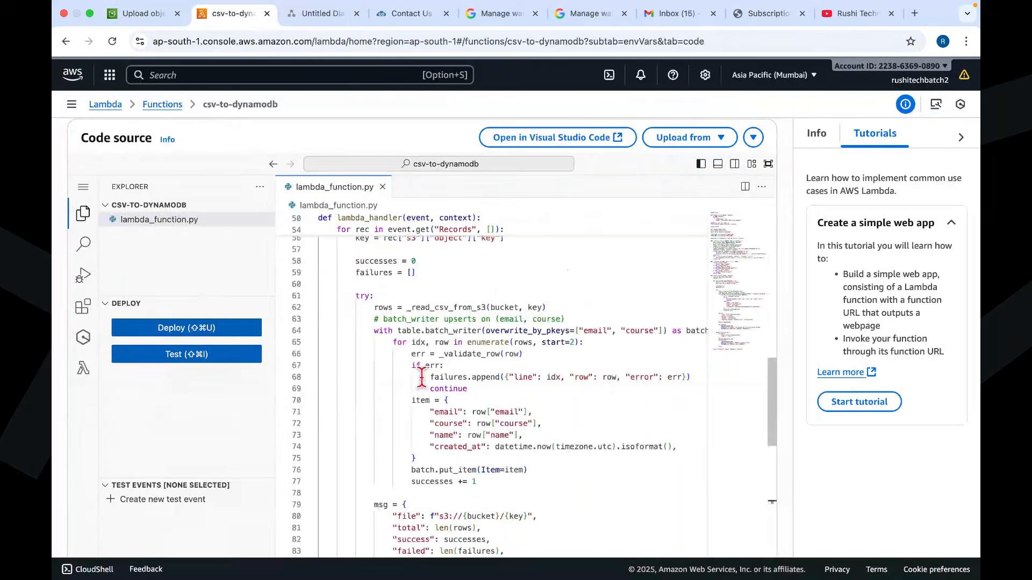
scroll(421, 378, up, 15)
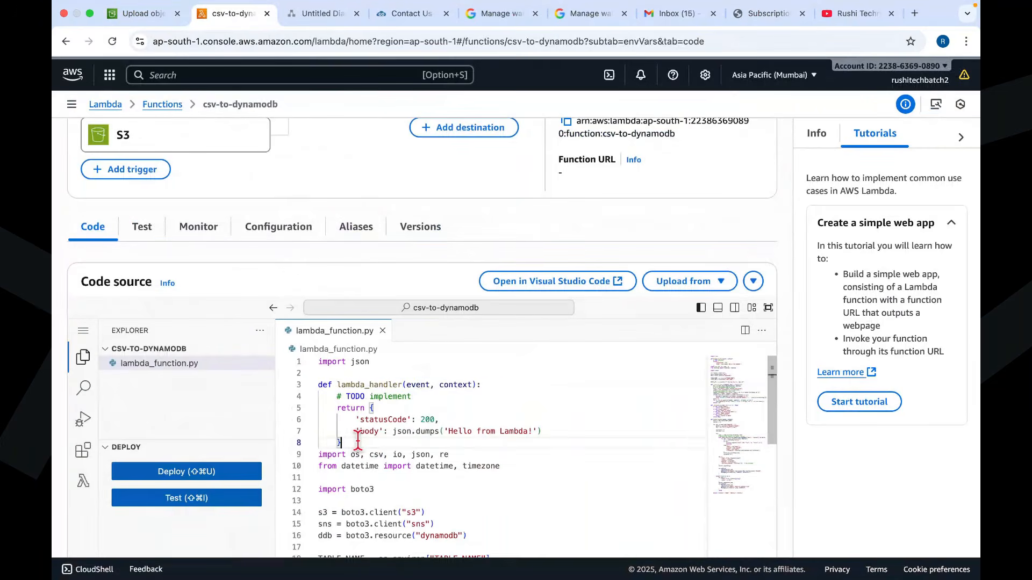
Delete the default handler and all remaining code in lambda_function.py
drag(358, 441, 307, 360)
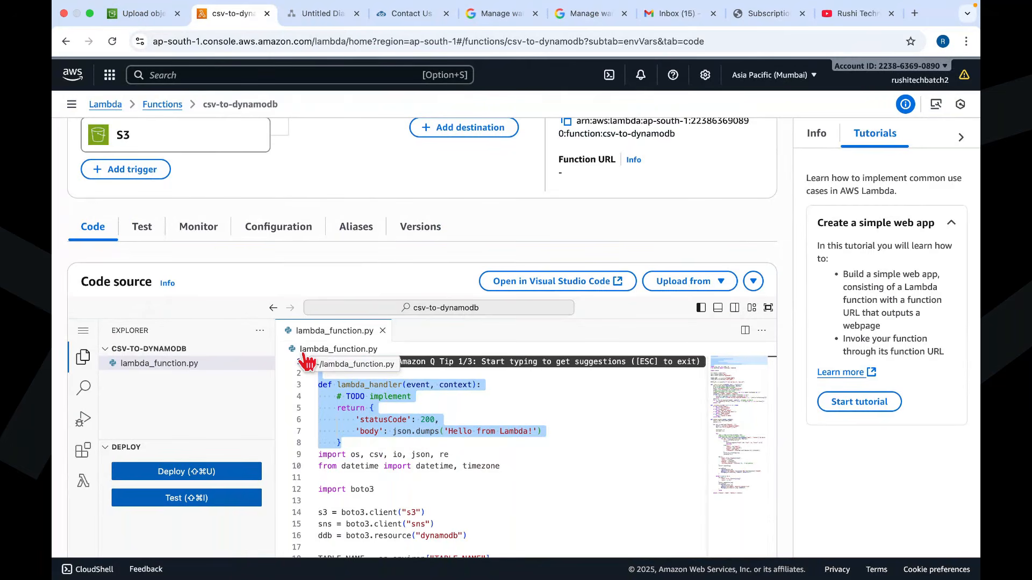
key(BackSpace)
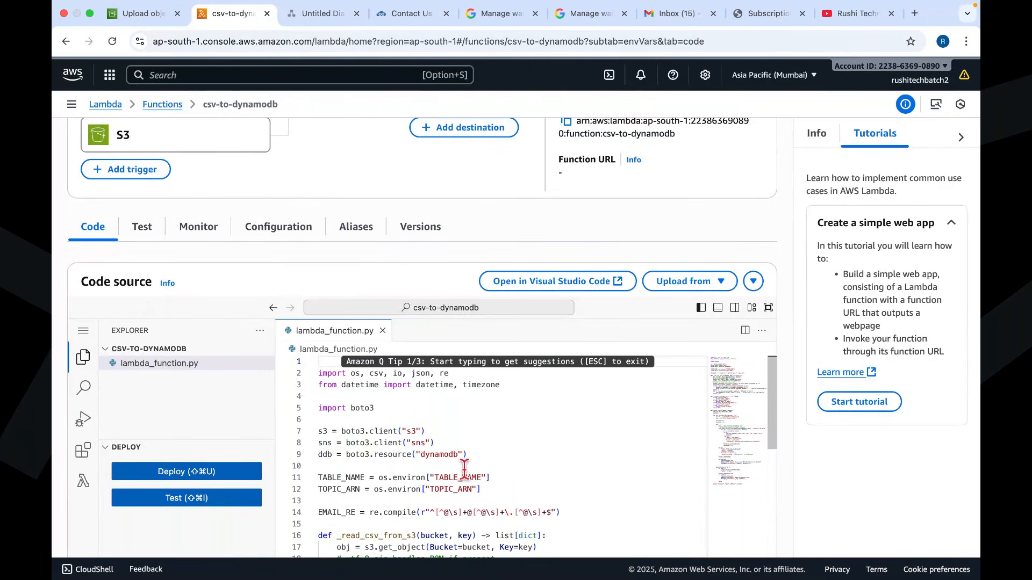
click(464, 472)
key(super+a)
key(BackSpace)
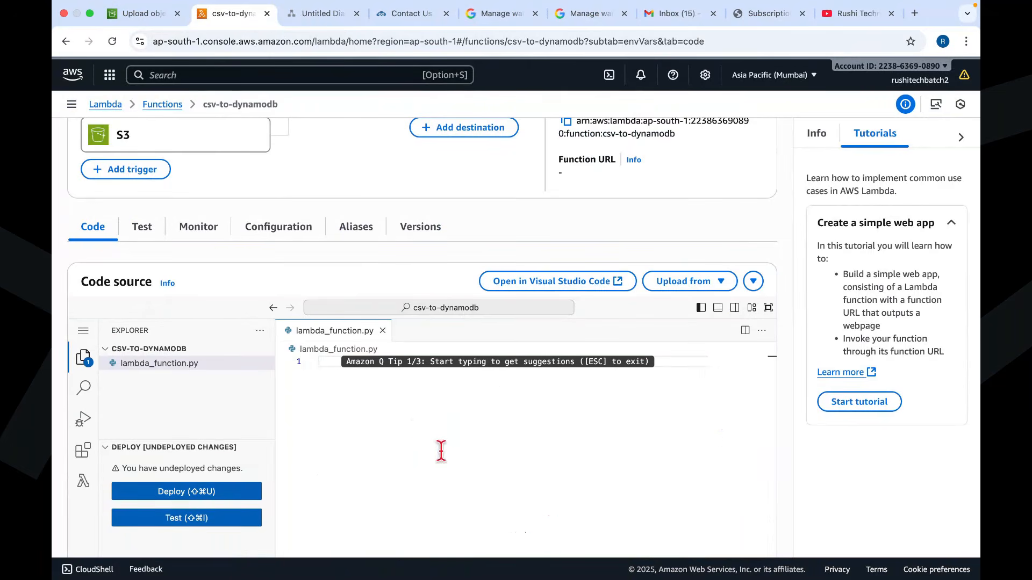
key(super+Tab)
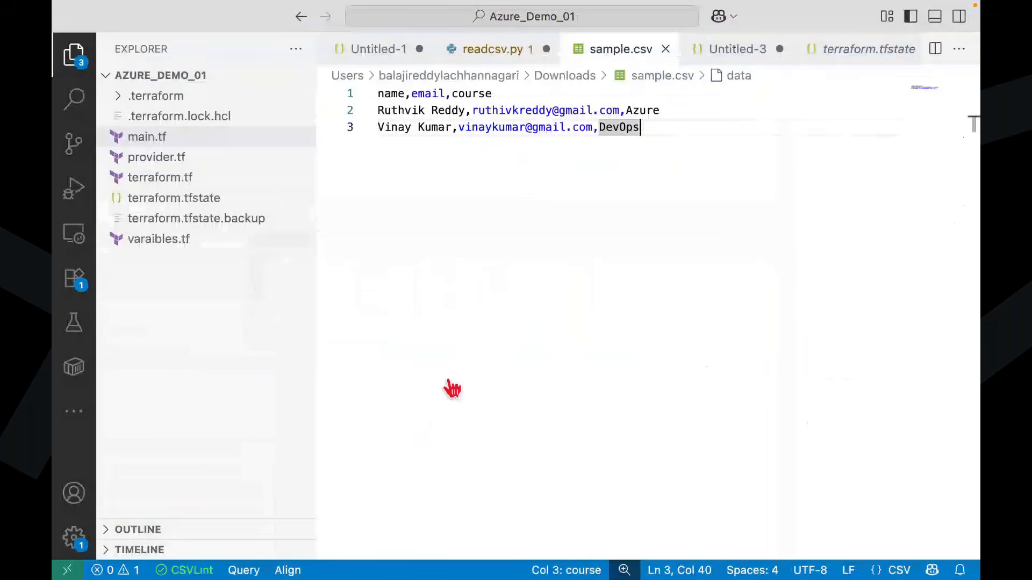
Select the entire readcsv.py script to reuse it in the Lambda function
click(462, 57)
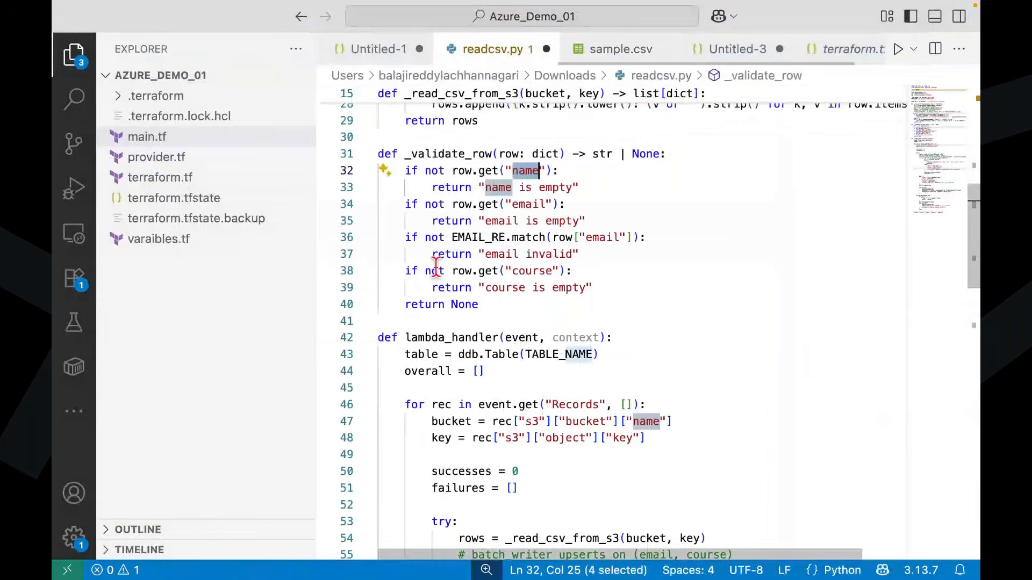
scroll(435, 267, up, 8)
scroll(435, 267, up, 1)
key(super+a)
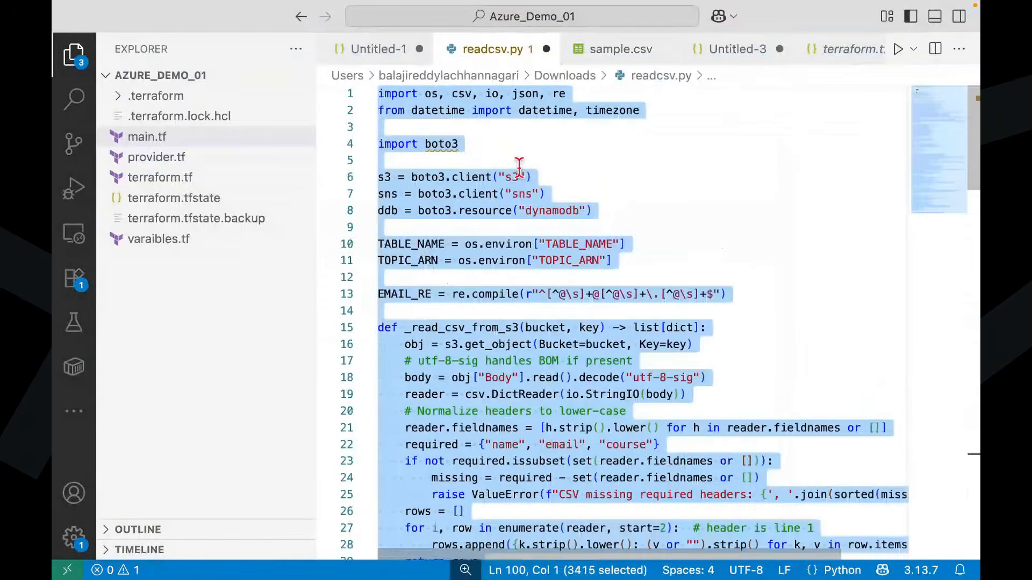
key(super+Tab)
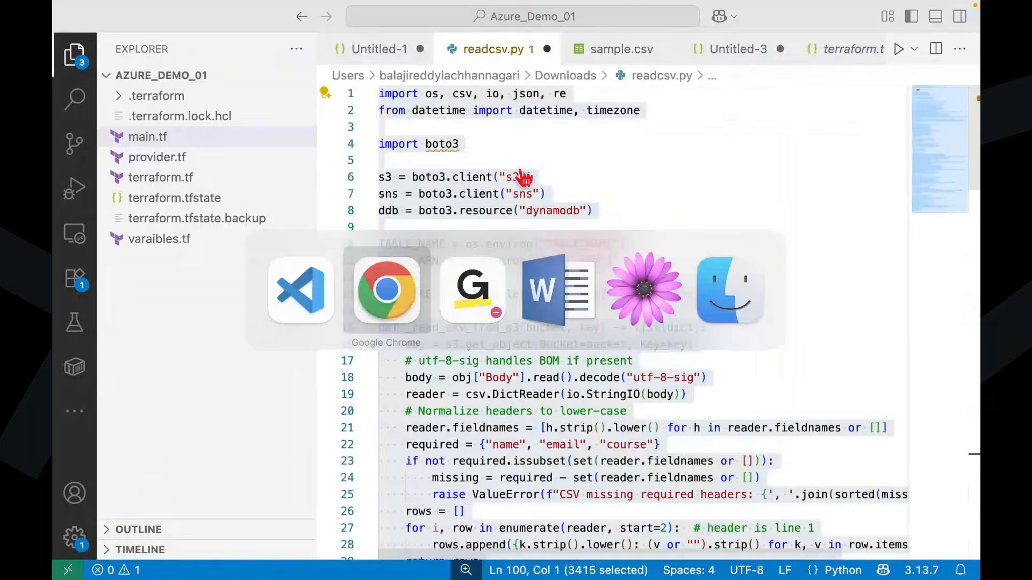
Remove the trailing blank line from the pasted readcsv.py code and deploy csv-to-dynamodb
scroll(428, 468, up, 15)
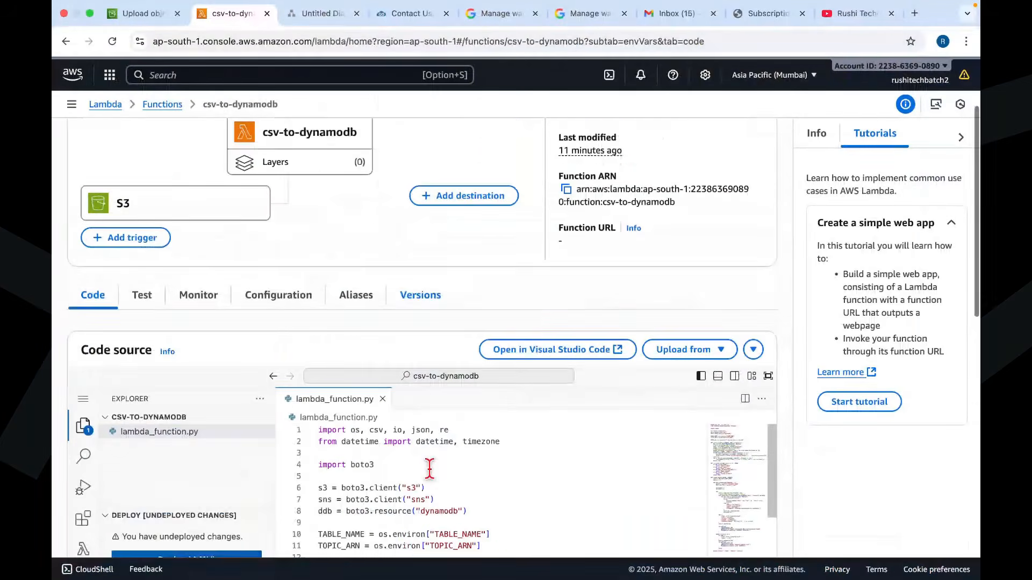
scroll(429, 469, down, 15)
scroll(435, 349, up, 5)
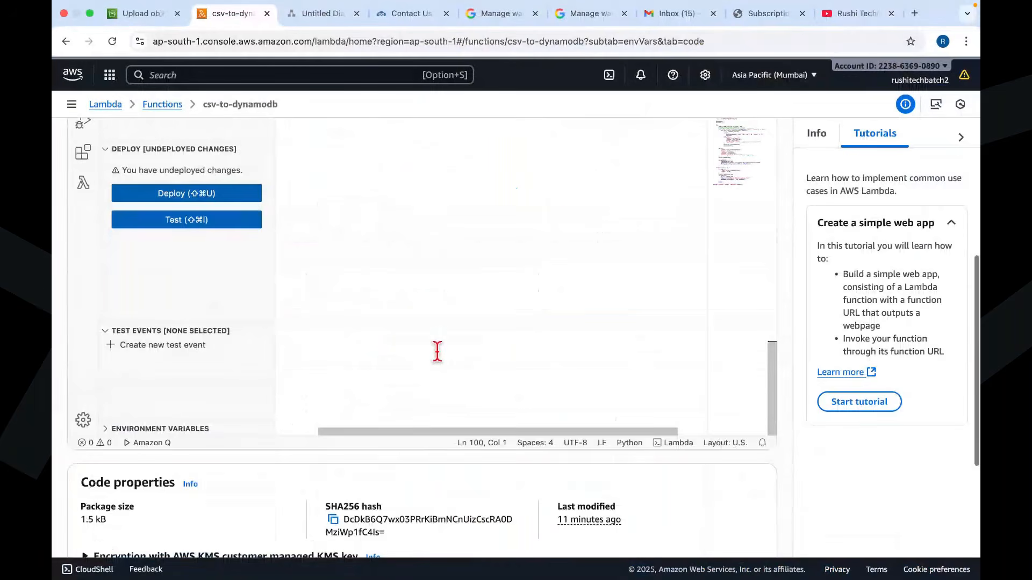
scroll(437, 351, down, 5)
key(BackSpace)
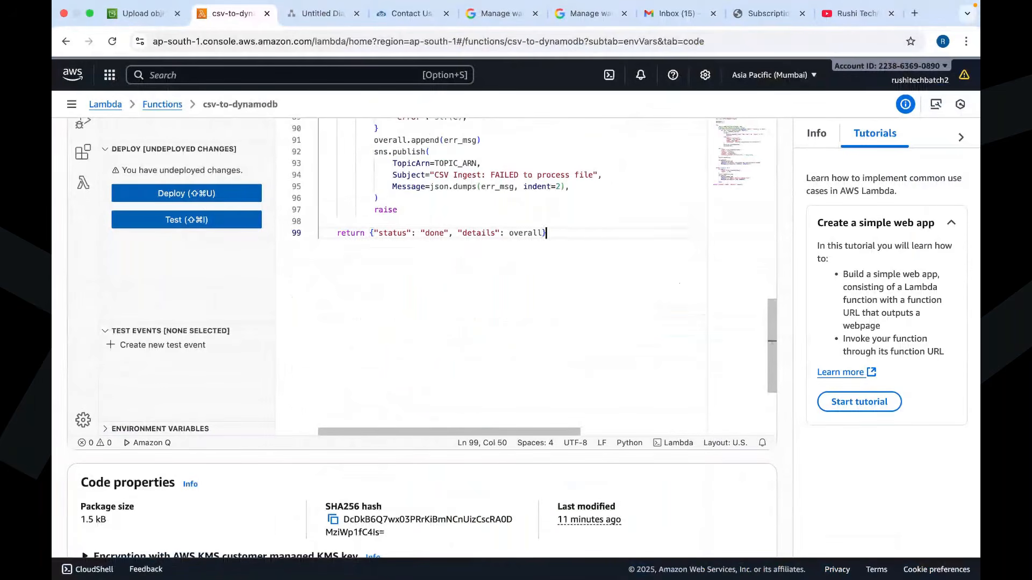
click(207, 195)
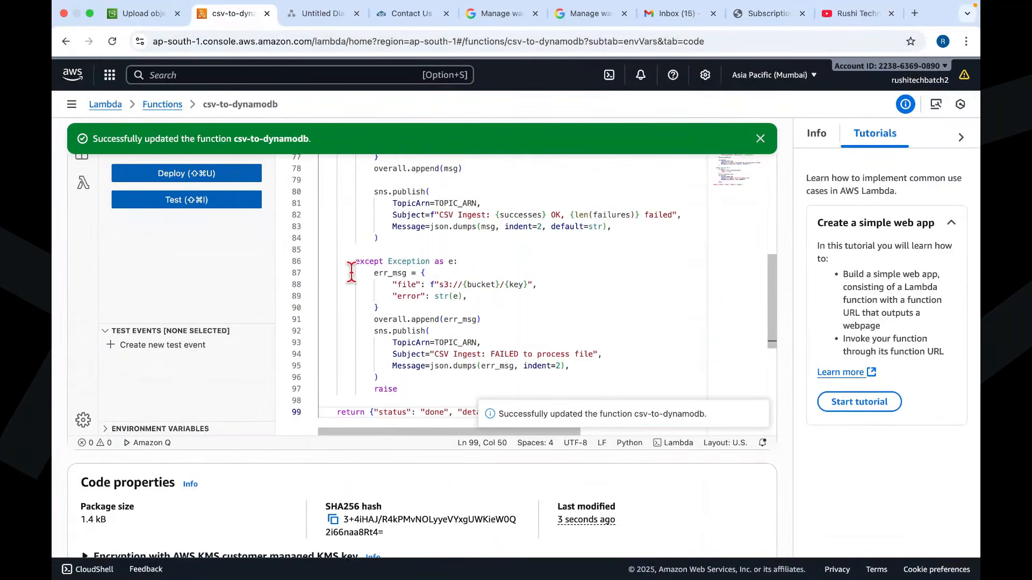
Review the deployed code and dismiss the successful-update banner
scroll(333, 268, up, 10)
scroll(317, 212, up, 6)
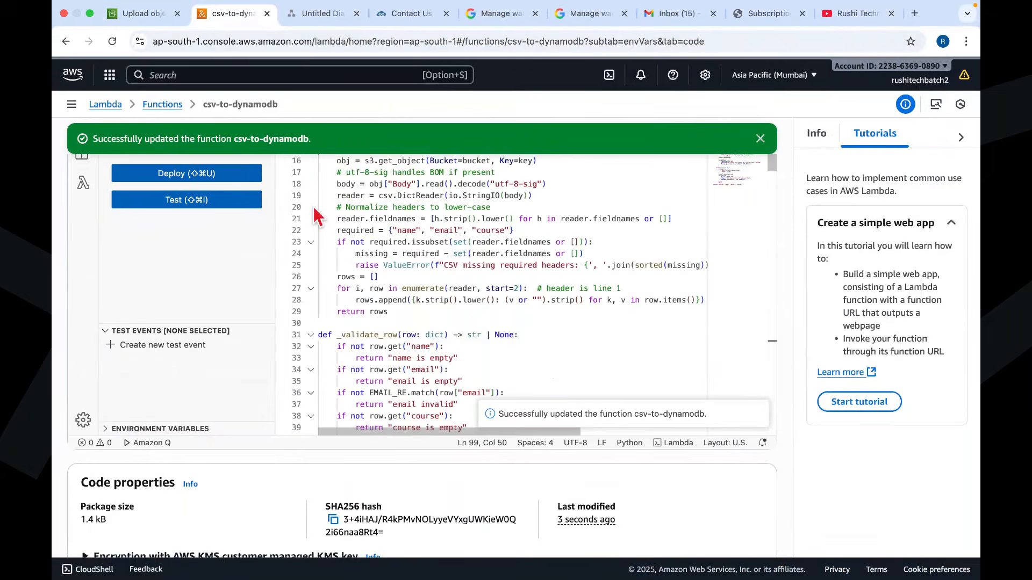
scroll(318, 212, up, 8)
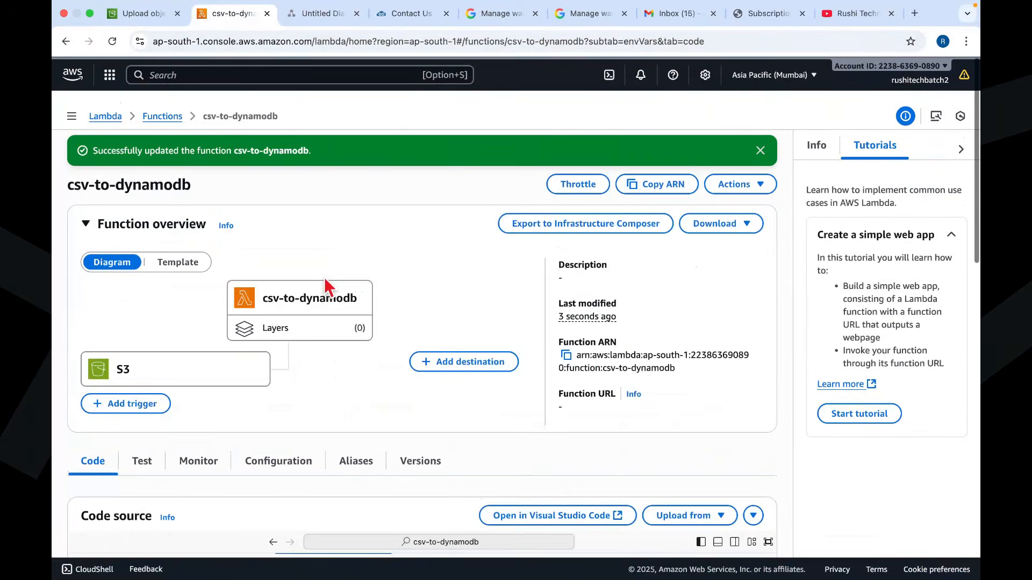
scroll(420, 378, down, 5)
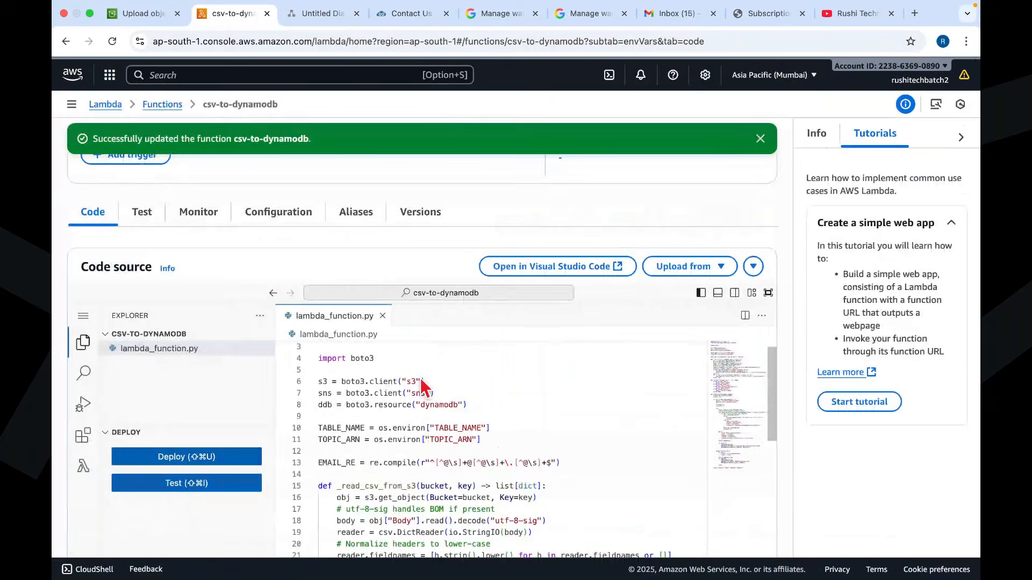
scroll(423, 384, up, 1)
scroll(422, 384, down, 10)
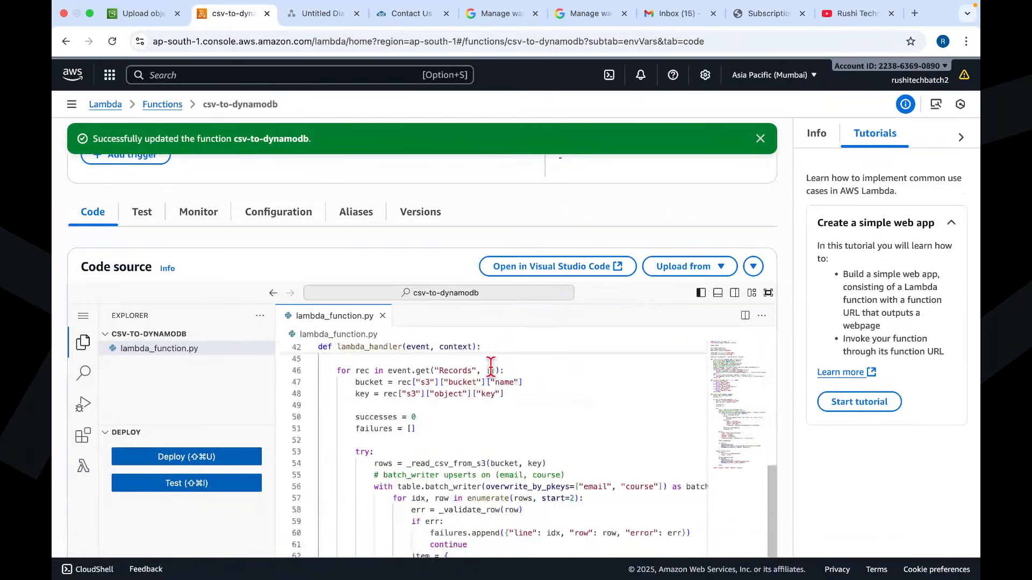
scroll(476, 393, up, 15)
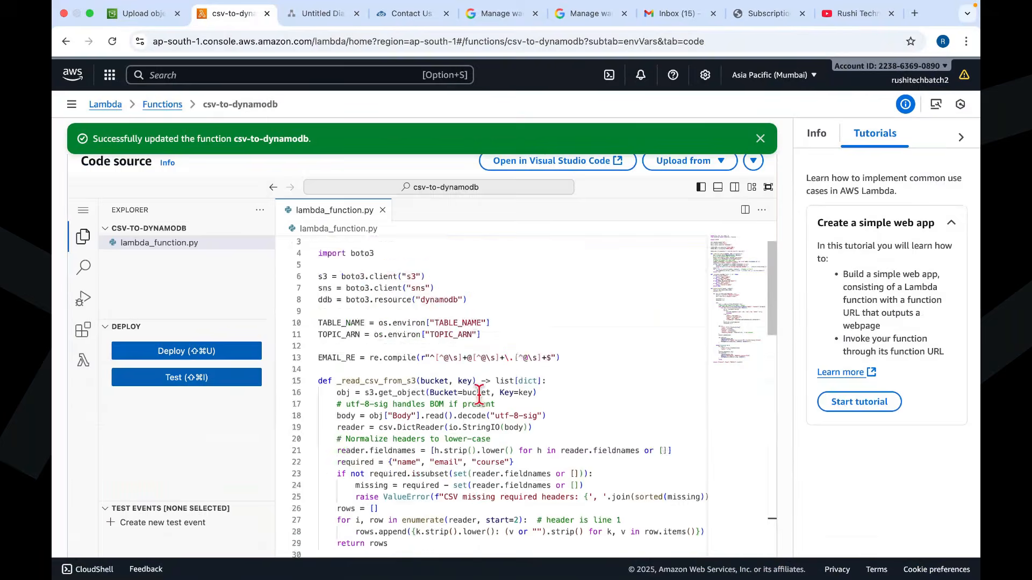
click(759, 139)
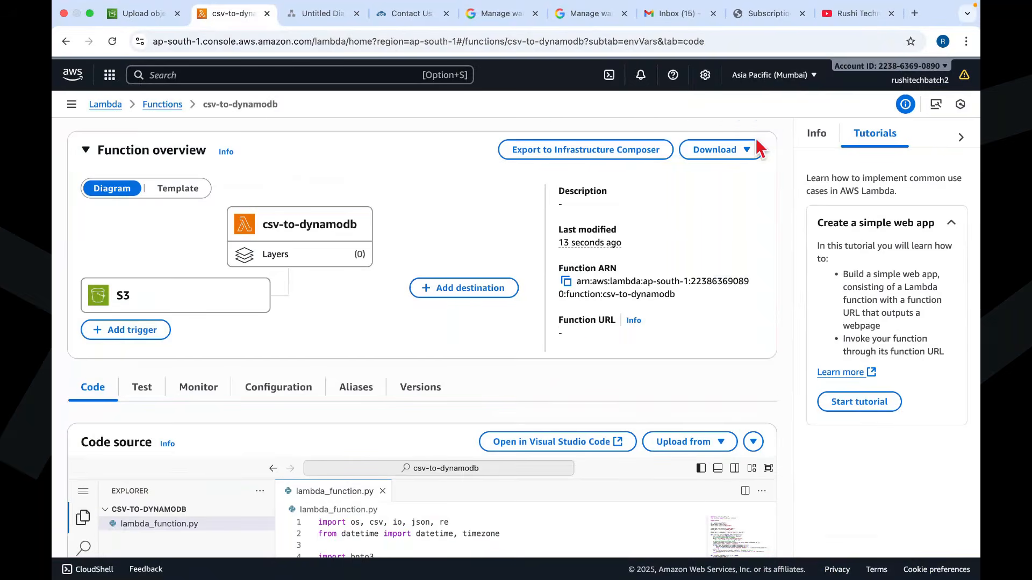
scroll(323, 183, up, 2)
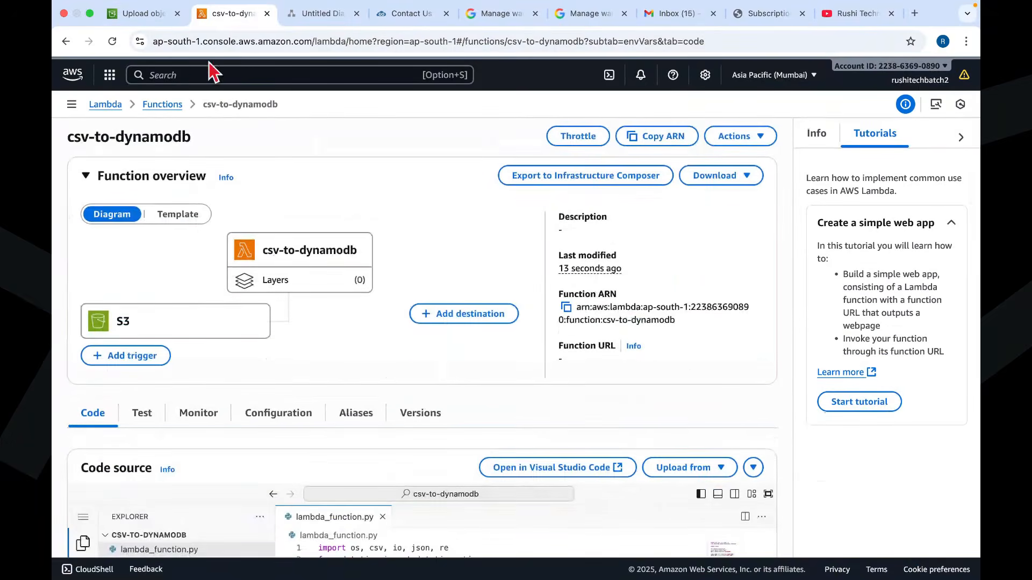
Open the CloudWatch log groups and reload the list, which still shows six groups
click(199, 75)
text(cloud)
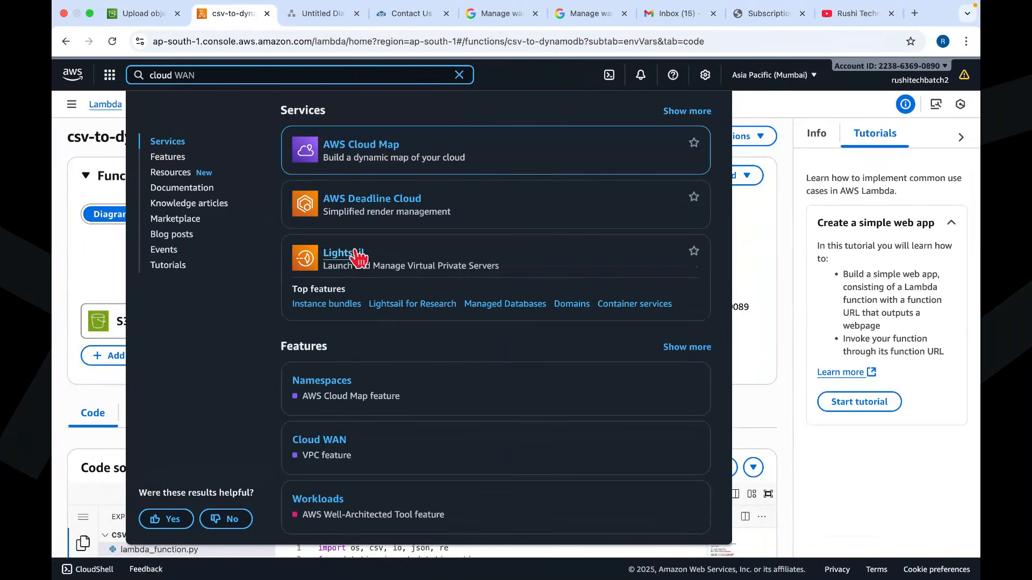
text(watch)
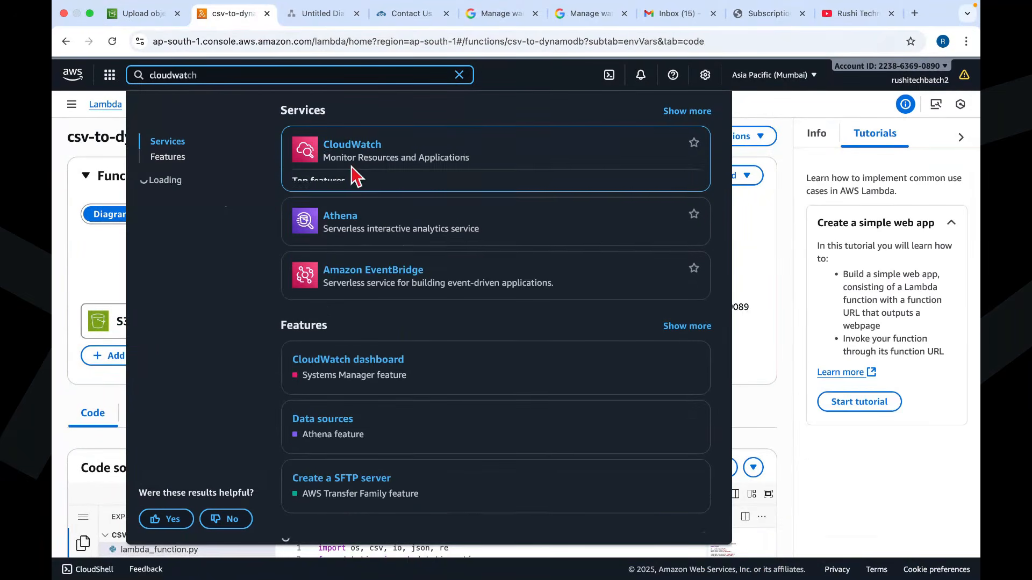
click(355, 152)
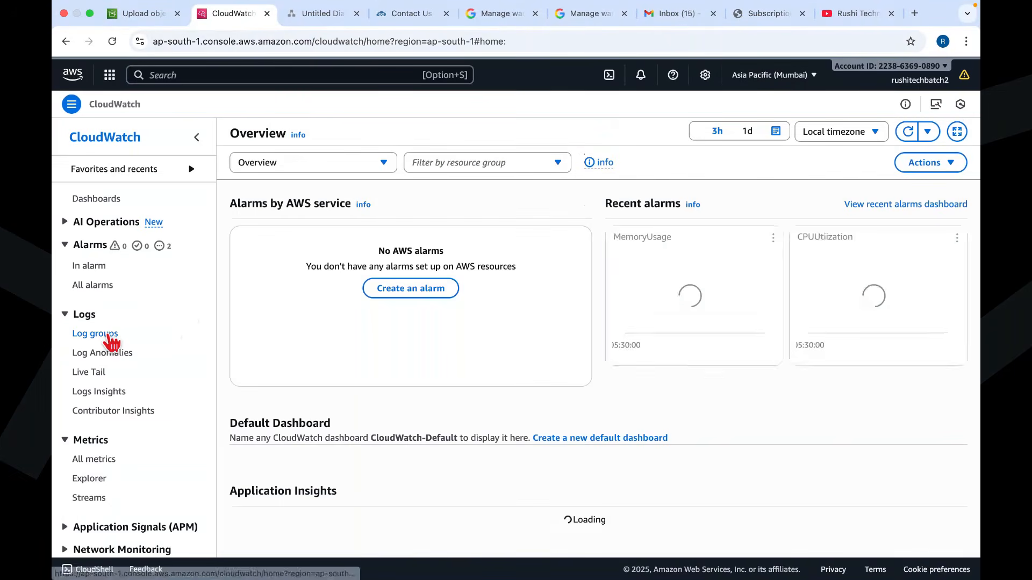
click(110, 337)
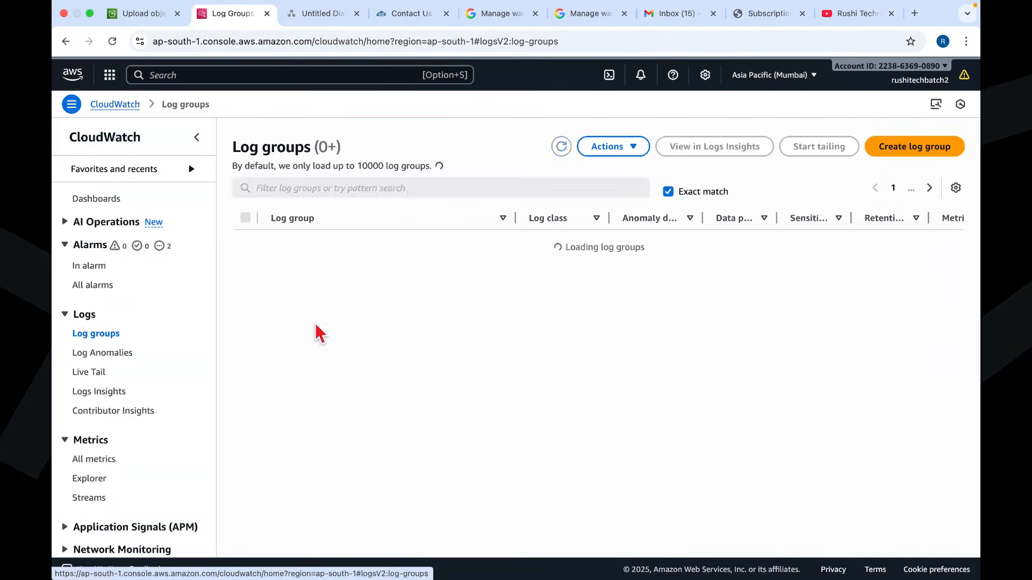
click(562, 147)
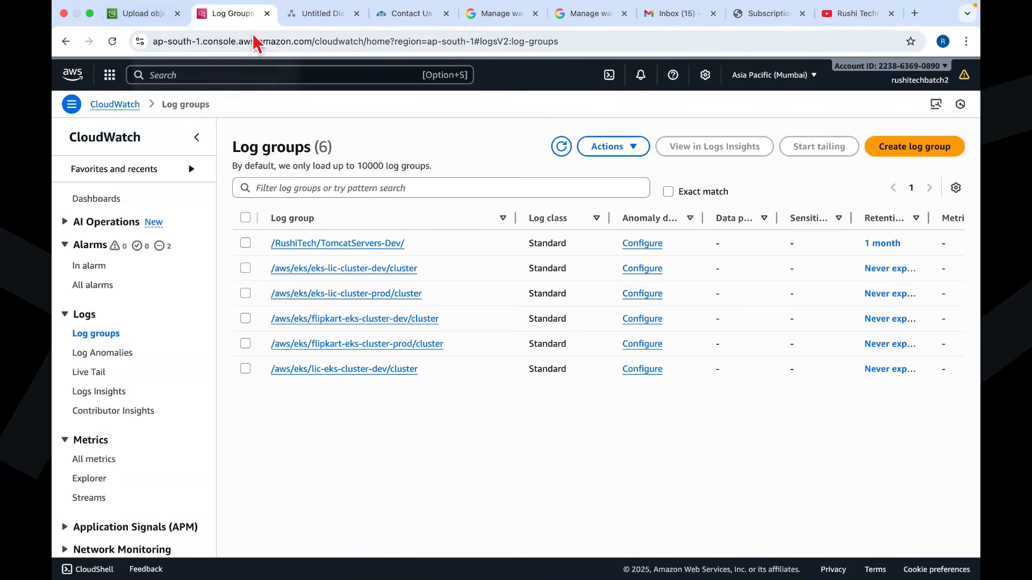
Switch to the Lambda service from the console search bar
click(185, 73)
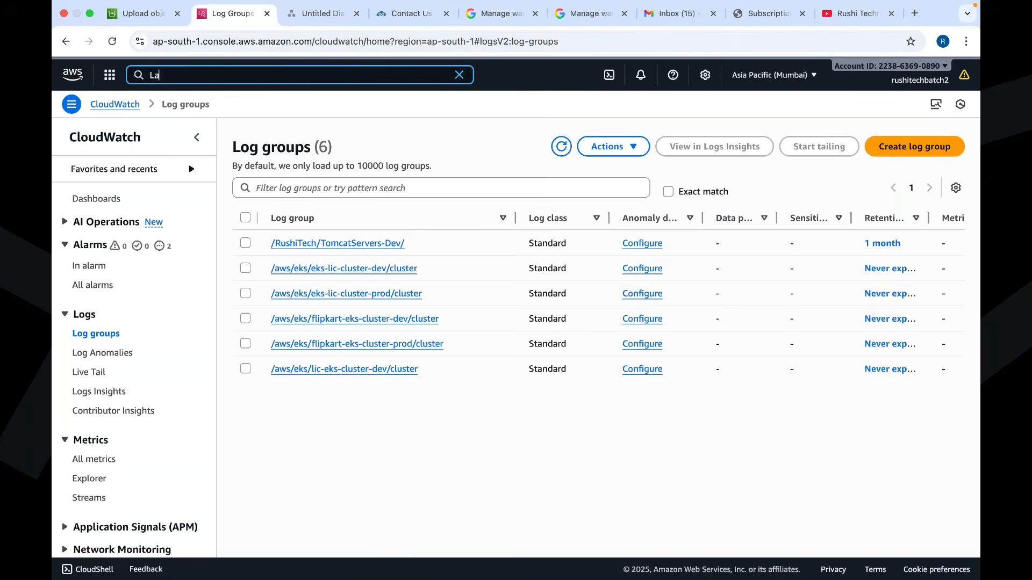
text(Lambda)
click(341, 151)
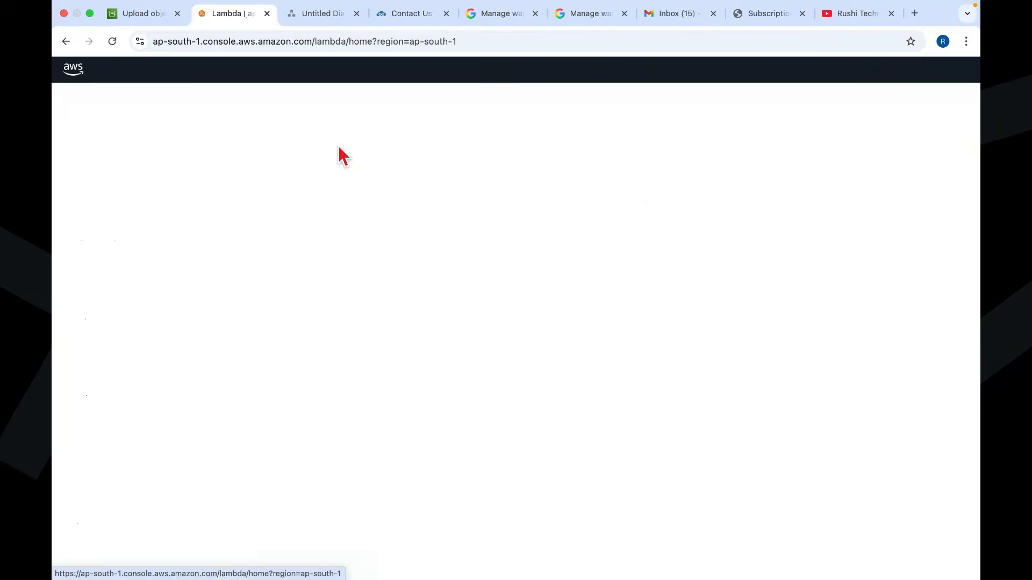
Open the csv-to-dynamodb function and look over its code
click(337, 273)
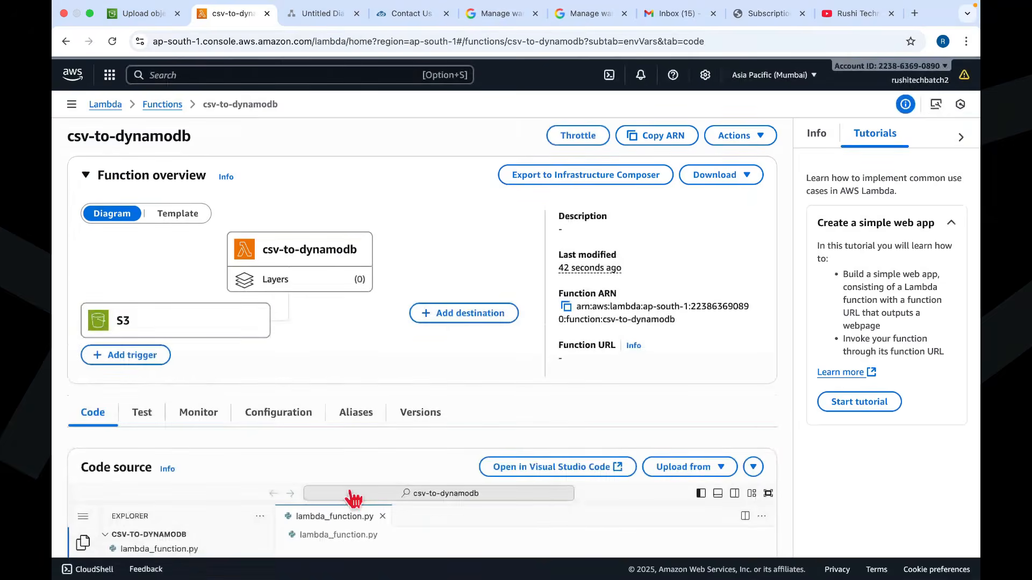
scroll(353, 498, down, 10)
scroll(357, 483, up, 10)
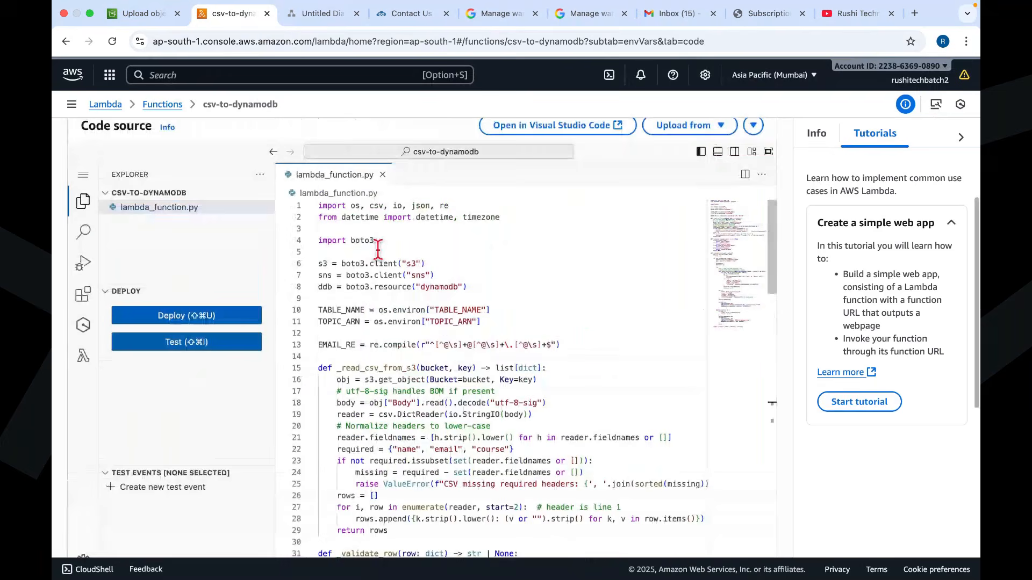
scroll(379, 263, down, 20)
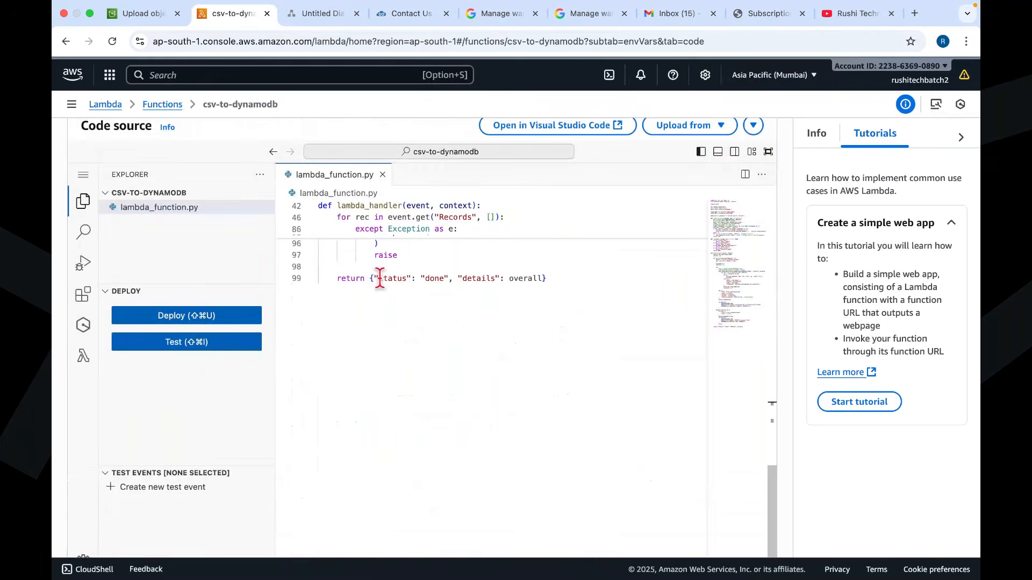
scroll(242, 185, up, 4)
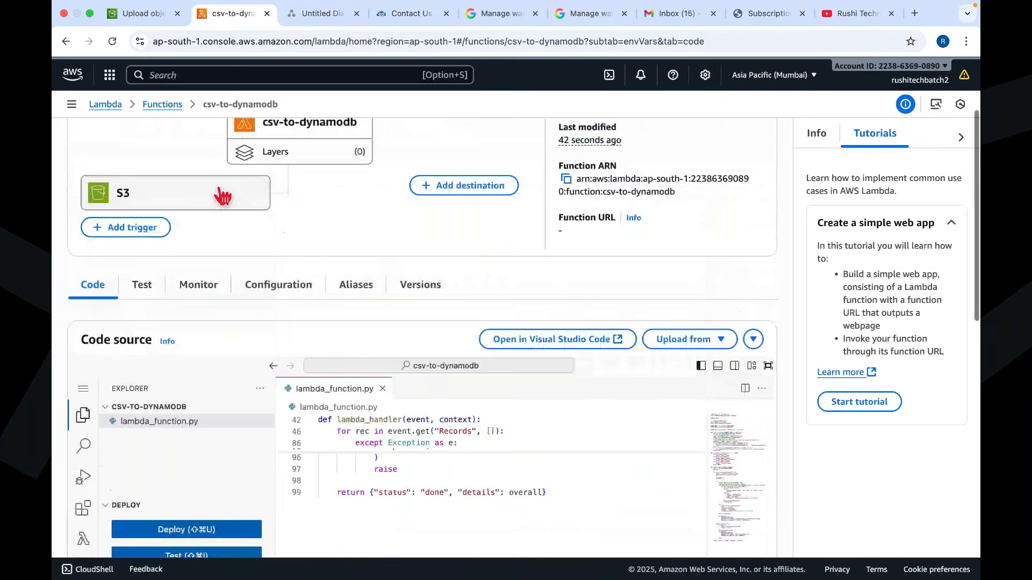
Check the environment variables: the registrations table name and the TOPIC_ARN value
click(295, 279)
scroll(267, 360, down, 2)
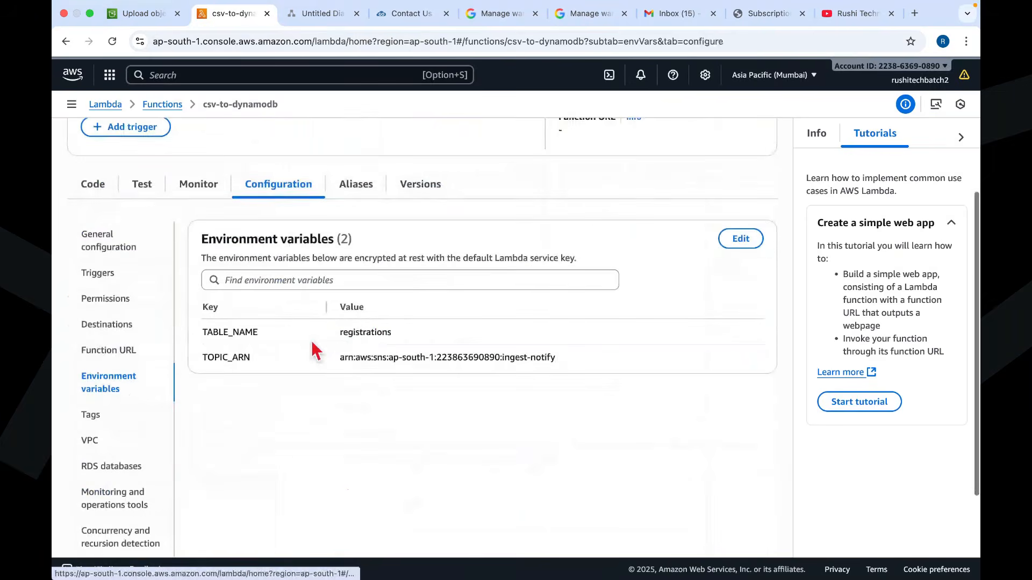
double_click(354, 331)
triple_click(371, 357)
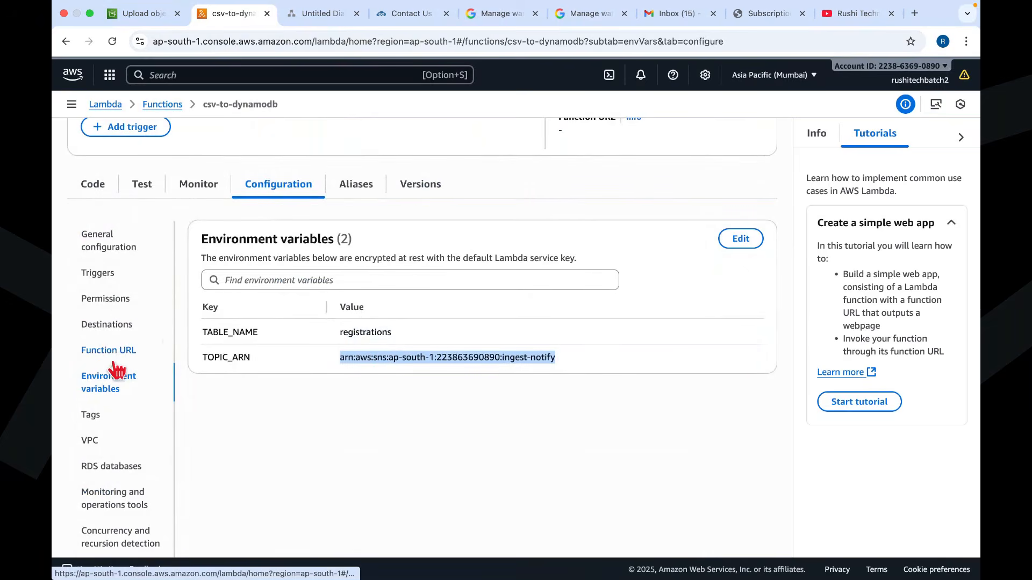
Confirm the 1 min 0 sec timeout, then return to the Lambda dashboard showing the Errors and Invocations charts
click(104, 246)
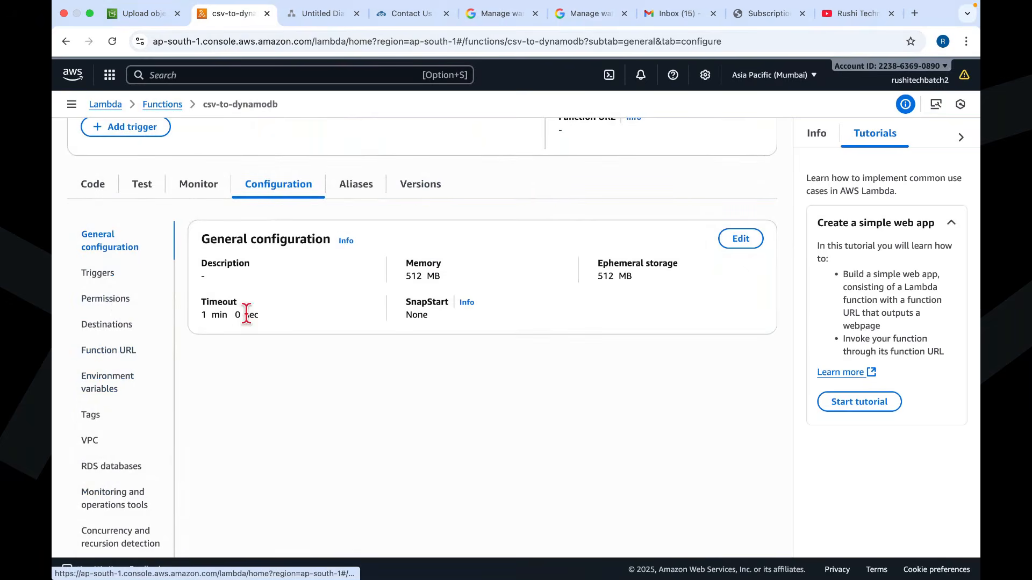
triple_click(211, 316)
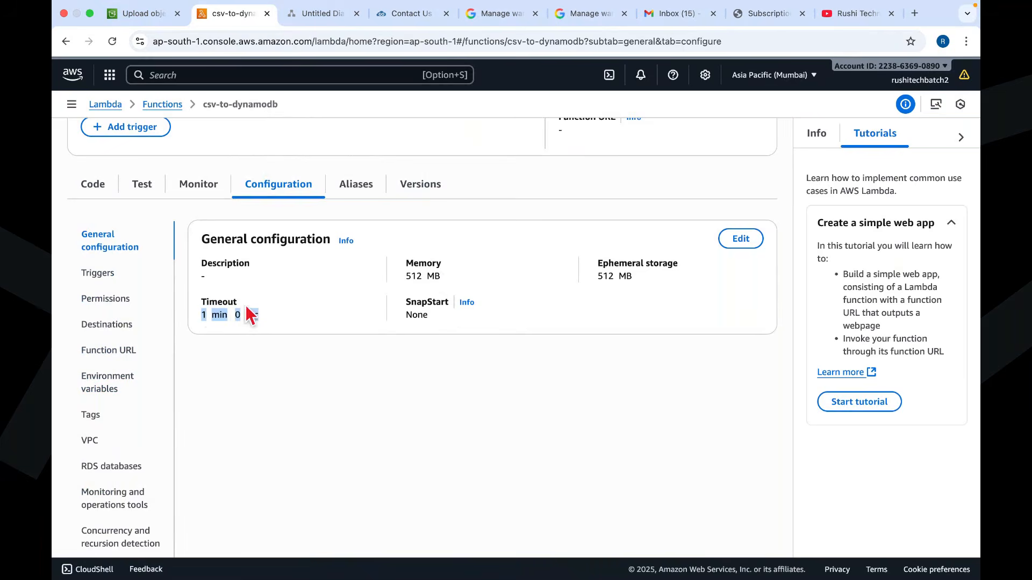
scroll(134, 408, down, 3)
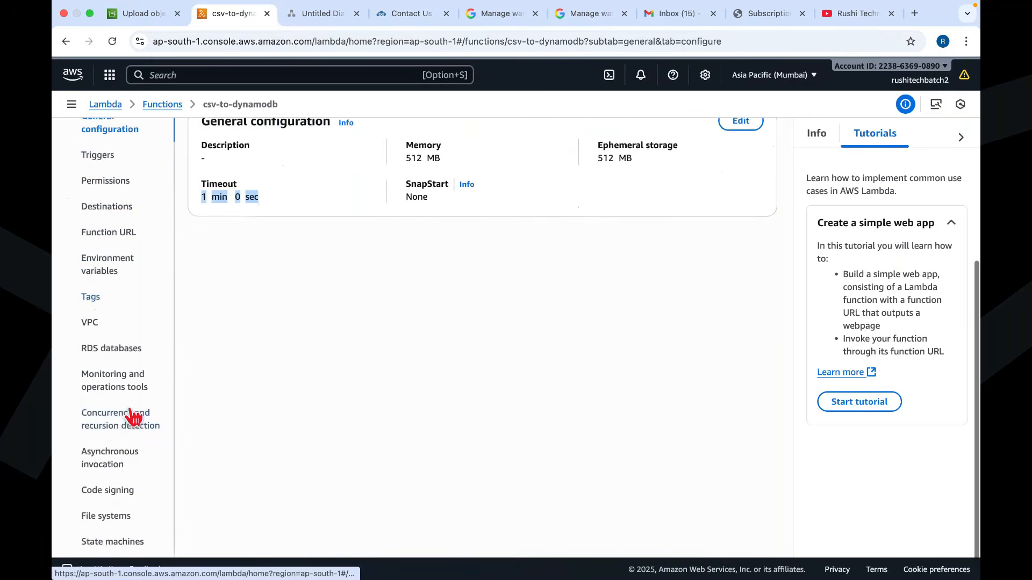
scroll(145, 295, up, 7)
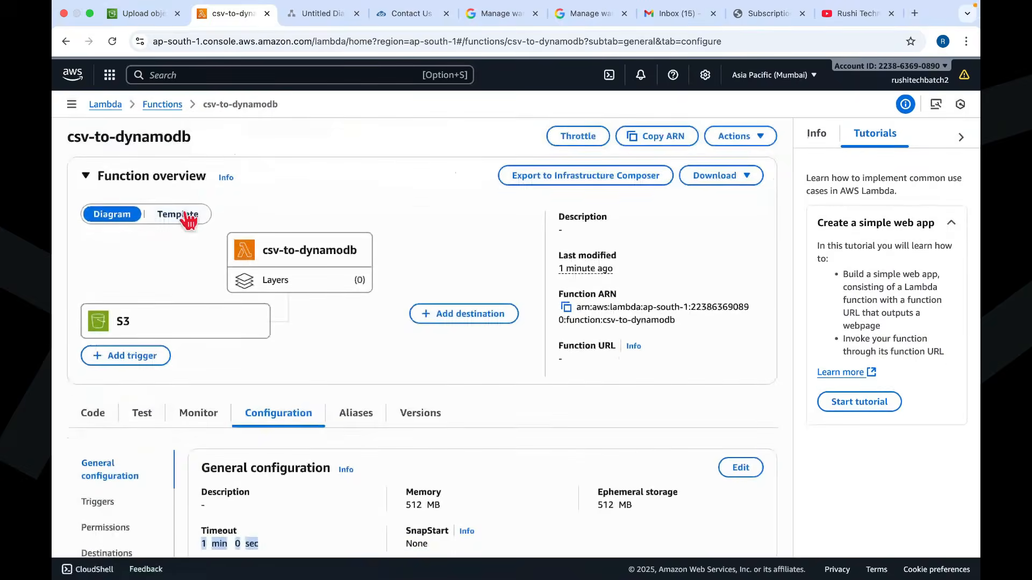
click(99, 102)
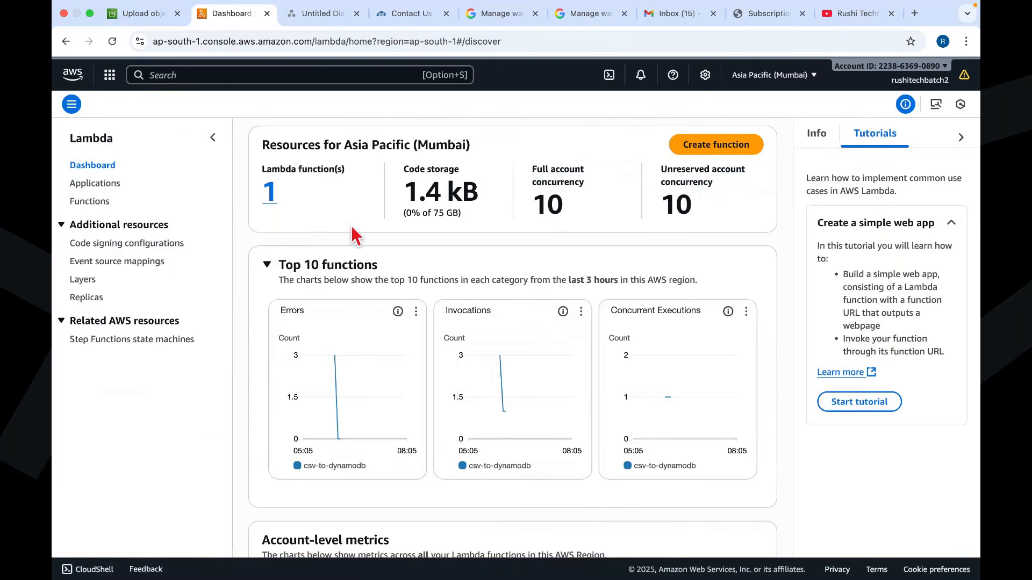
scroll(360, 309, down, 2)
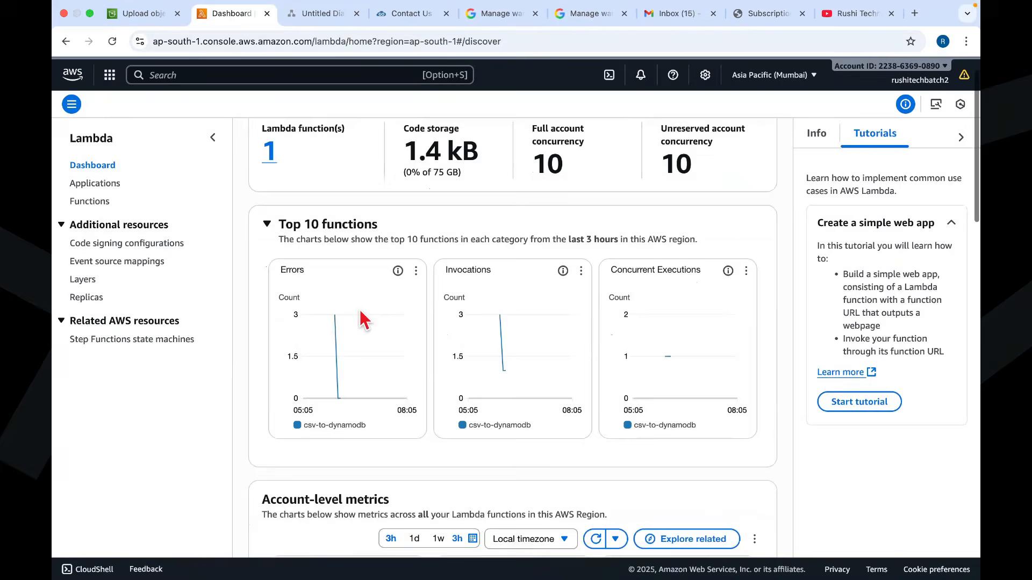
scroll(361, 317, up, 2)
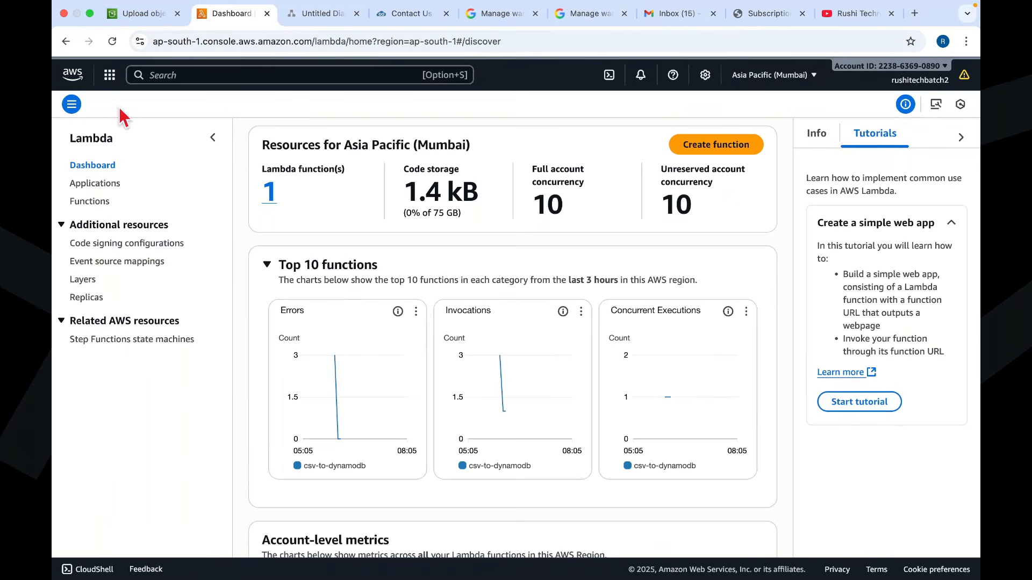
Go to S3 and open the input/ folder of the rushi-lambda-ingest bucket
click(110, 75)
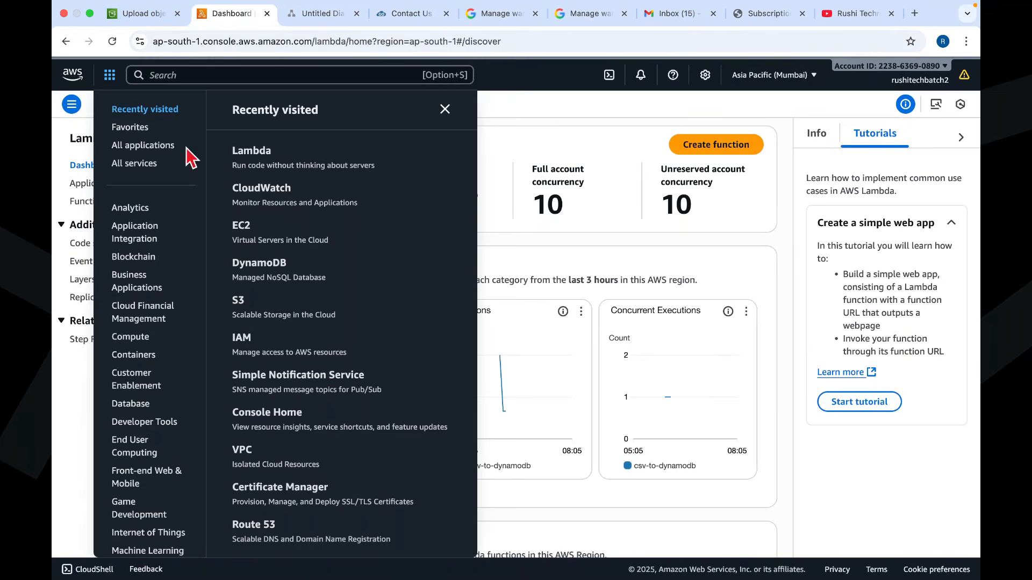
click(242, 309)
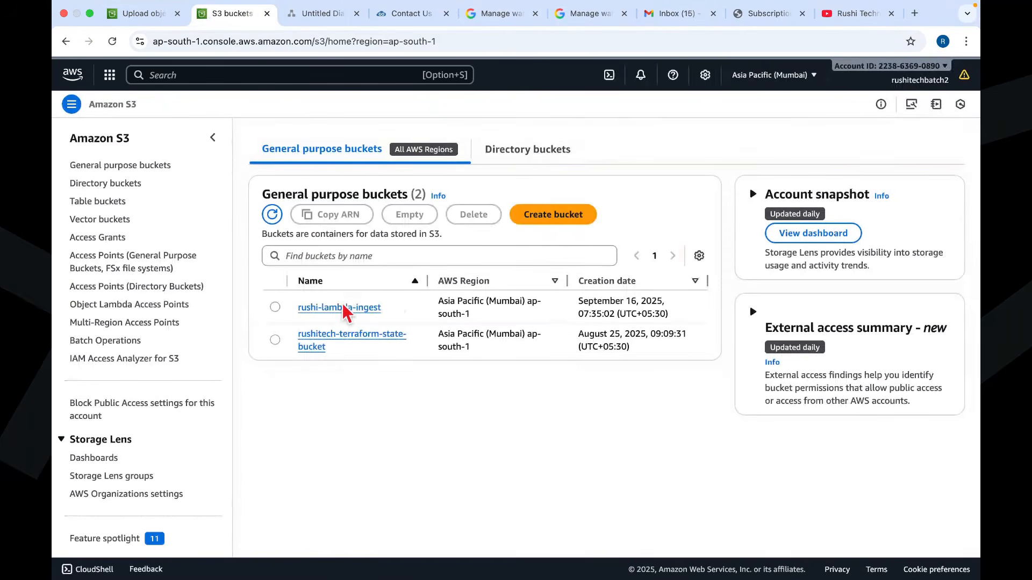
click(350, 315)
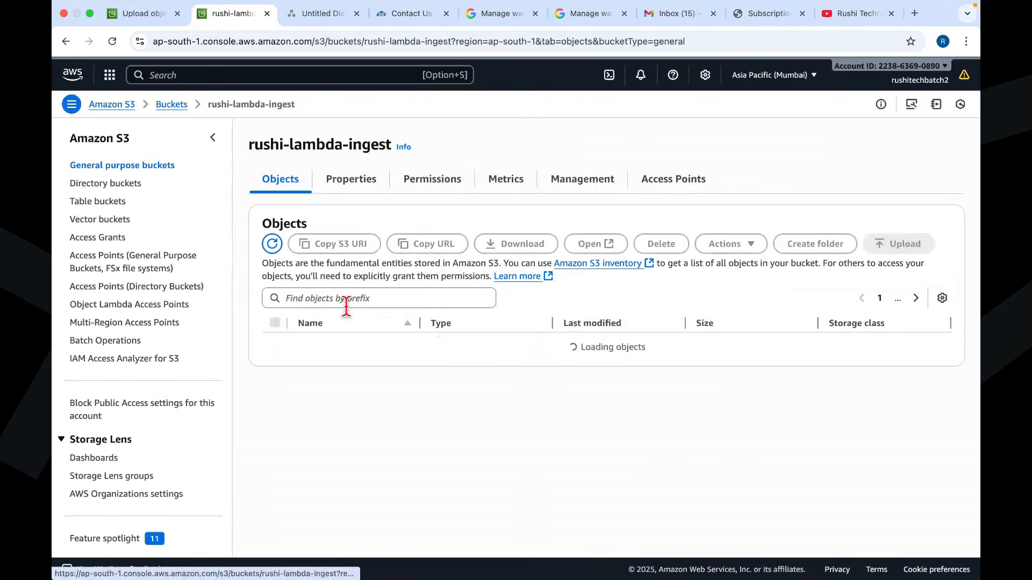
click(326, 345)
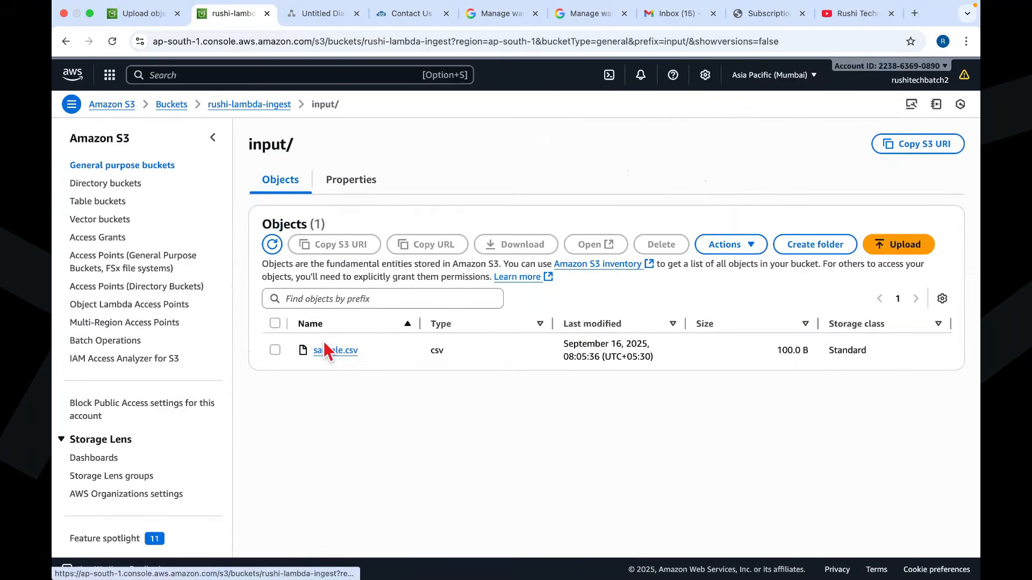
Upload sample.csv into input/ and dismiss the success banner
click(907, 248)
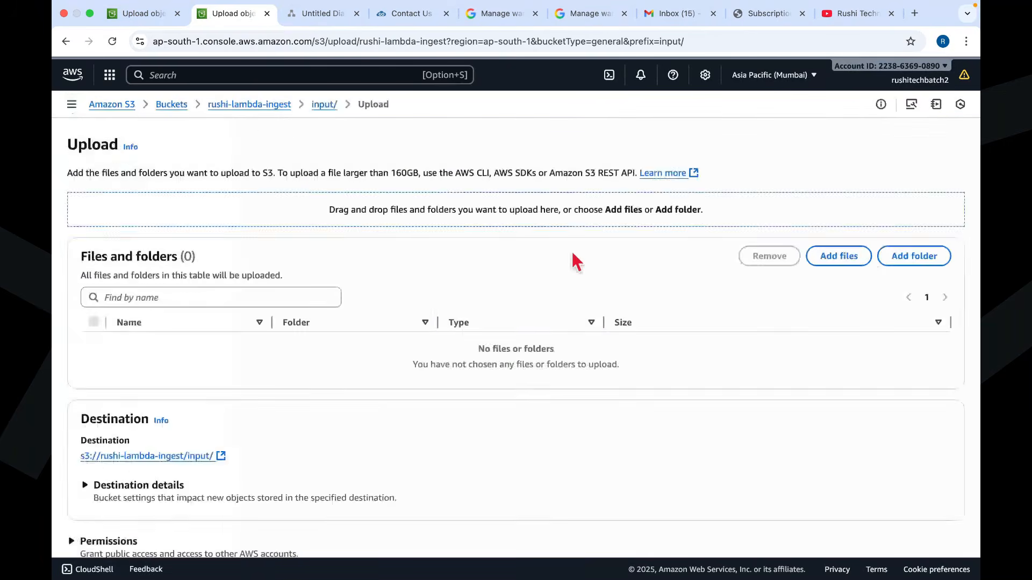
click(839, 257)
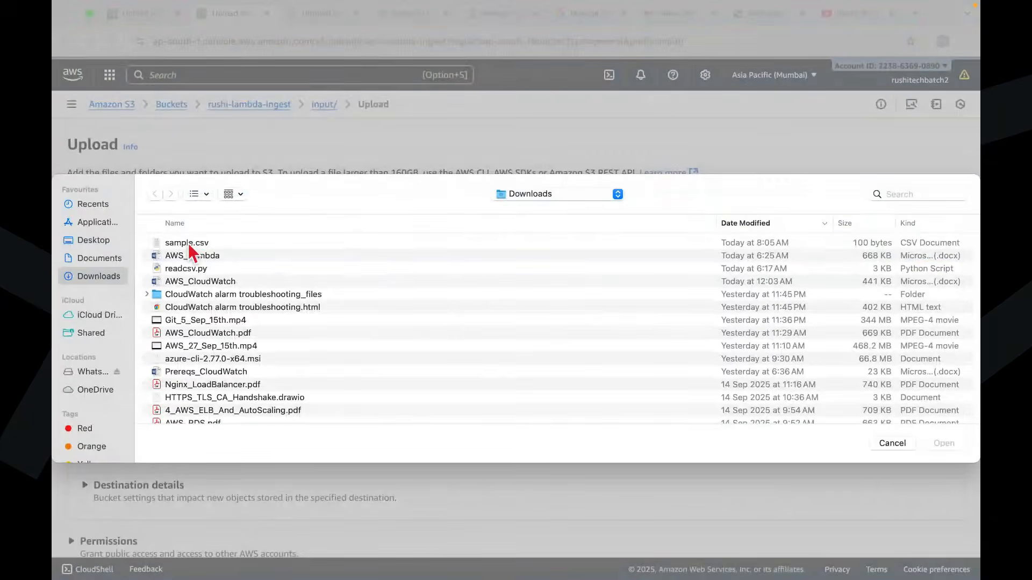
double_click(193, 243)
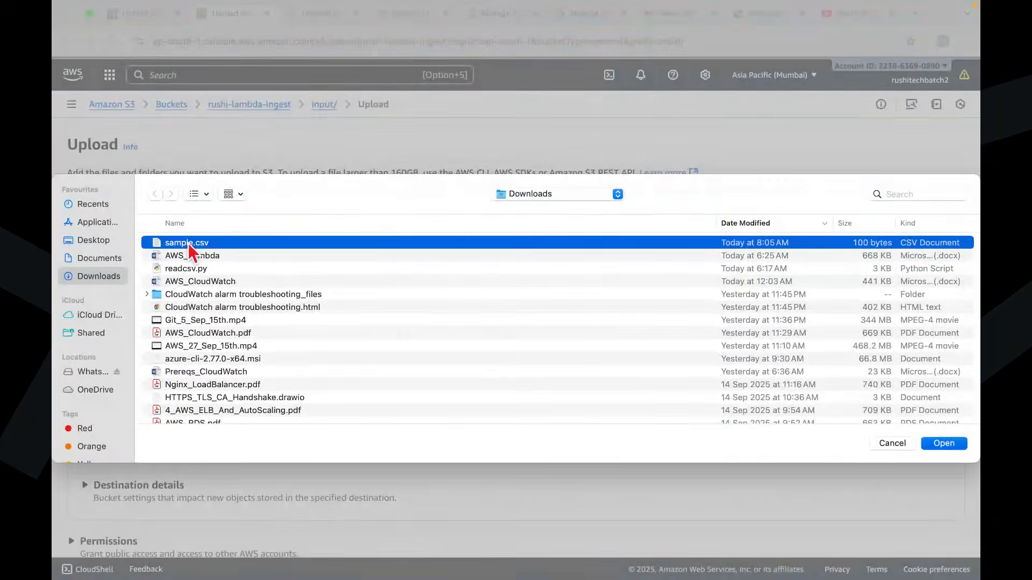
scroll(525, 405, down, 3)
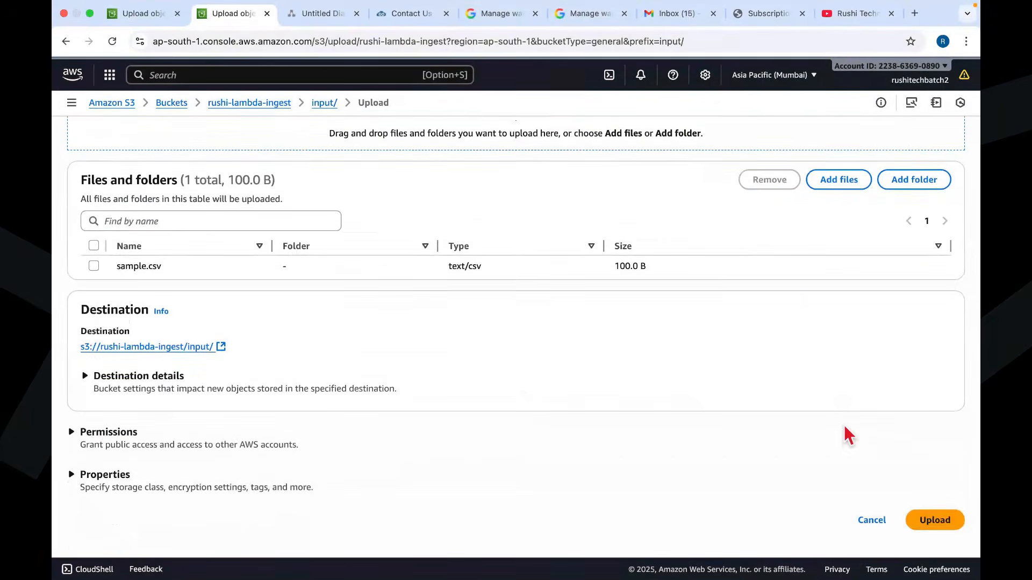
click(955, 524)
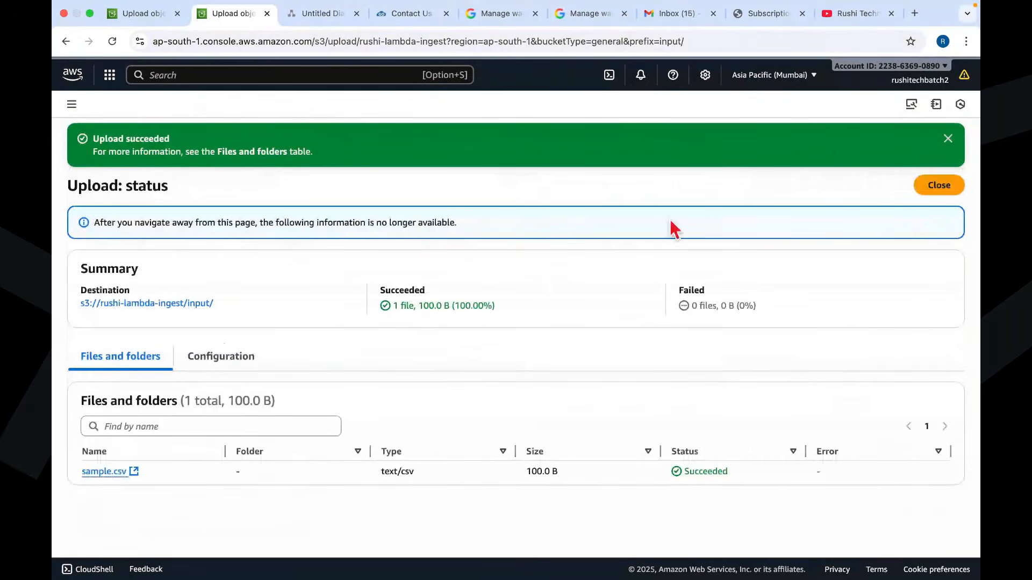
click(950, 140)
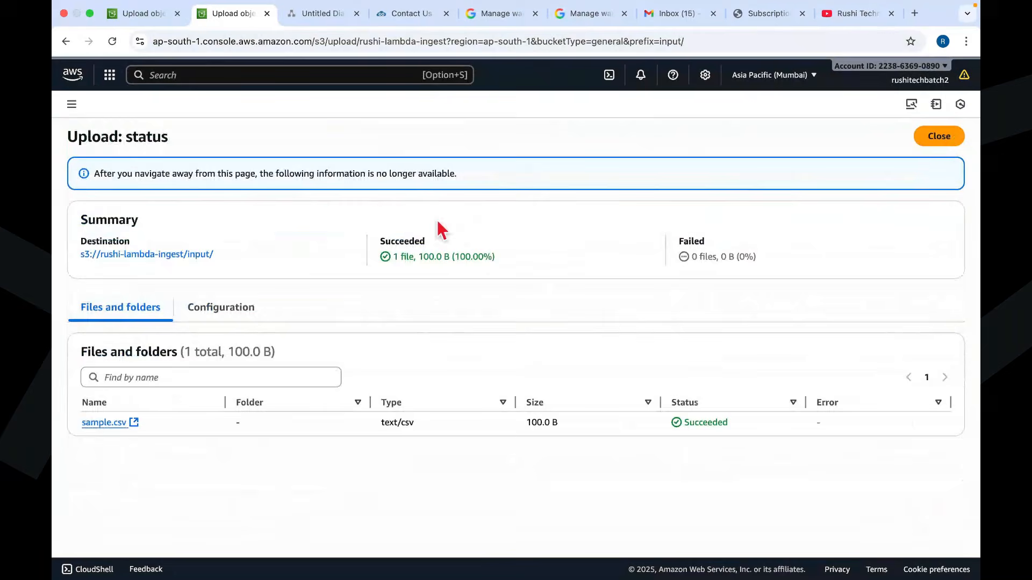
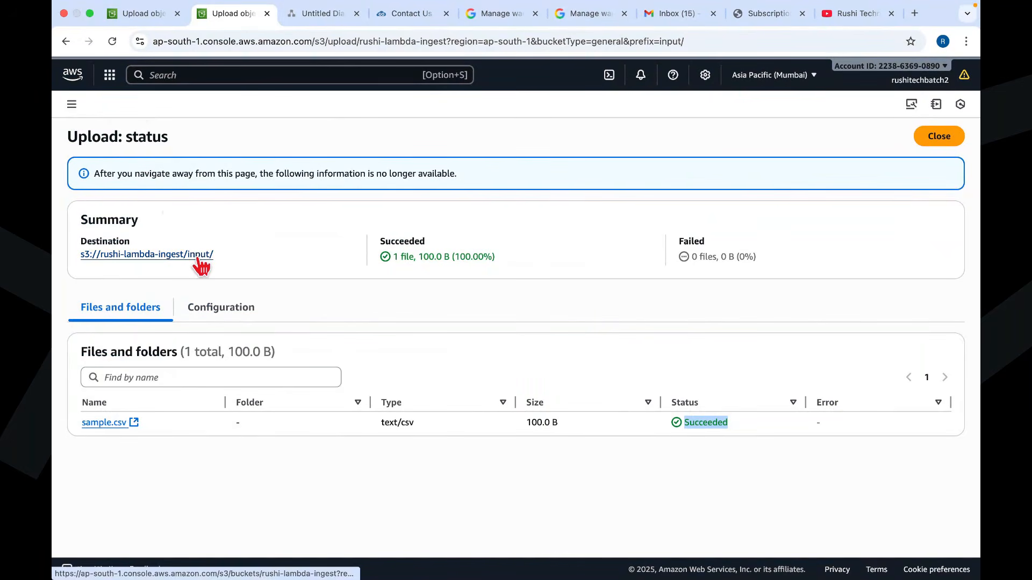
Open the uploaded file's input/ destination folder and view its properties
click(108, 81)
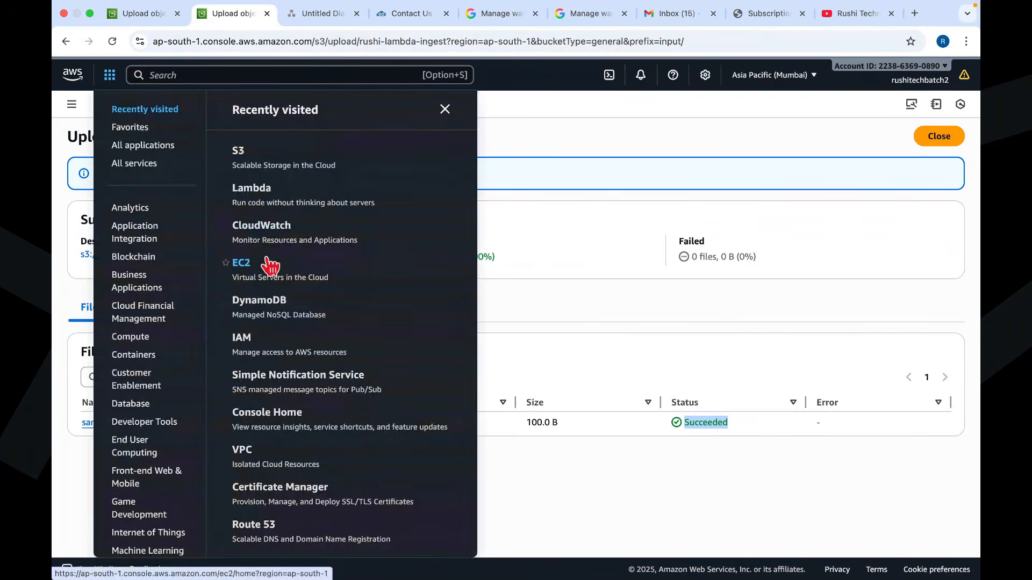
click(534, 235)
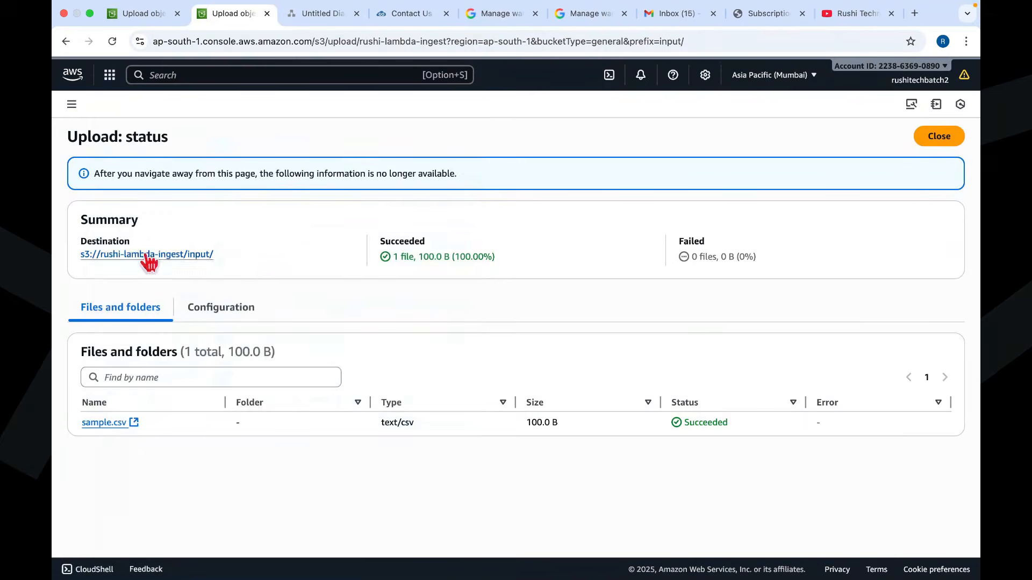
click(146, 255)
click(170, 181)
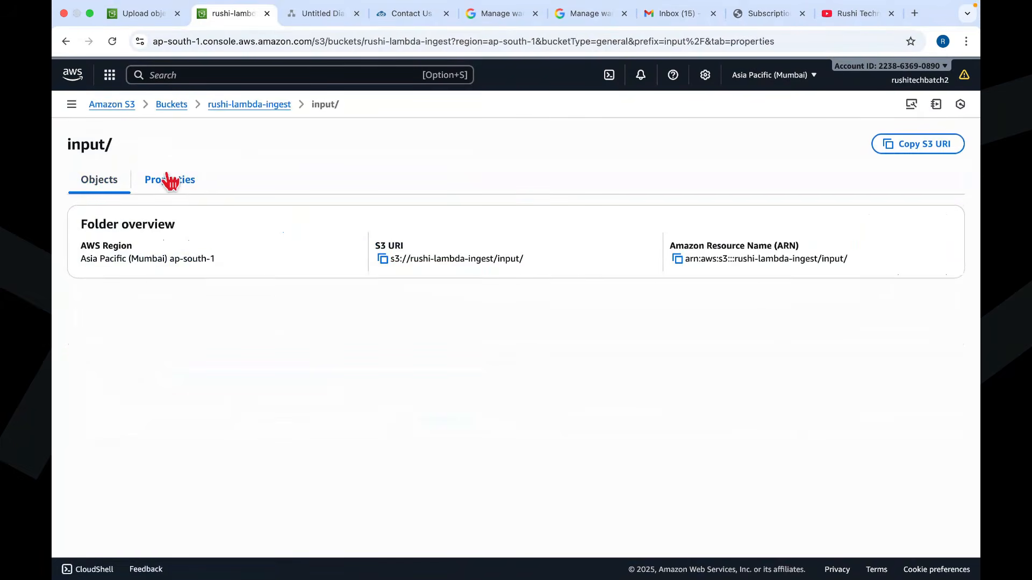
In rushi-lambda-ingest's Properties, select the on-input-csv event notification, which filters on inputs/
click(232, 106)
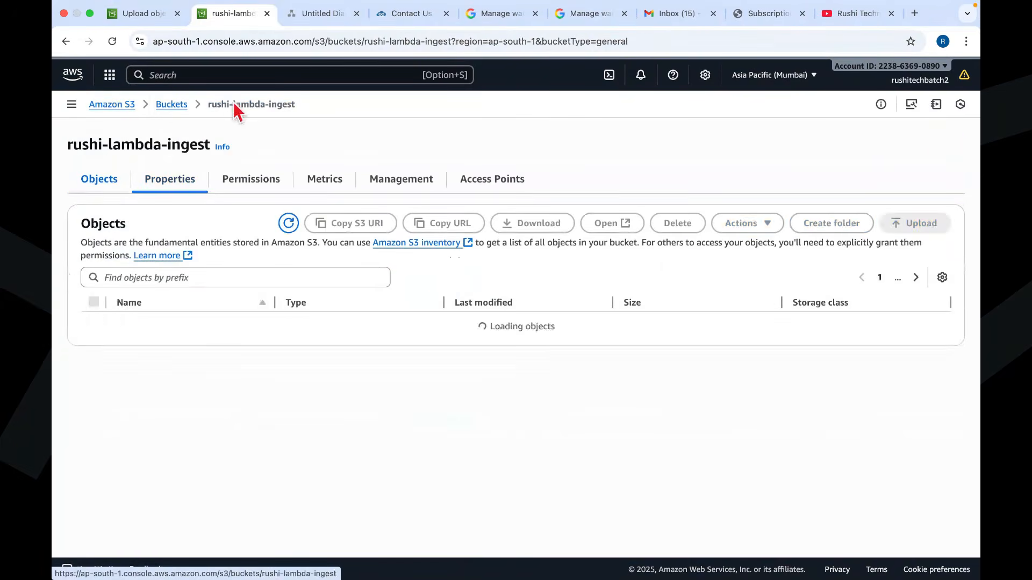
click(174, 106)
click(172, 286)
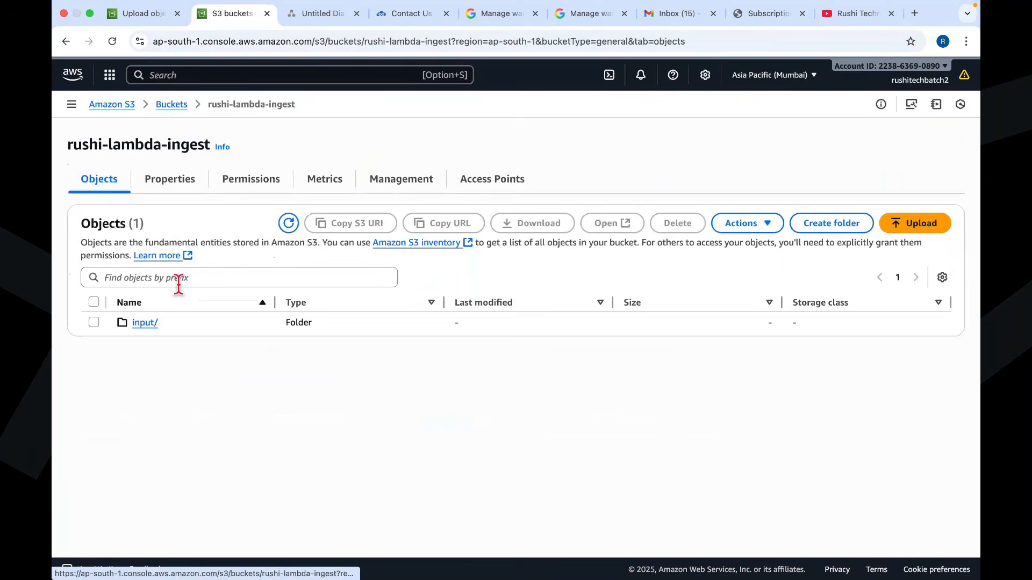
click(181, 189)
scroll(239, 370, down, 10)
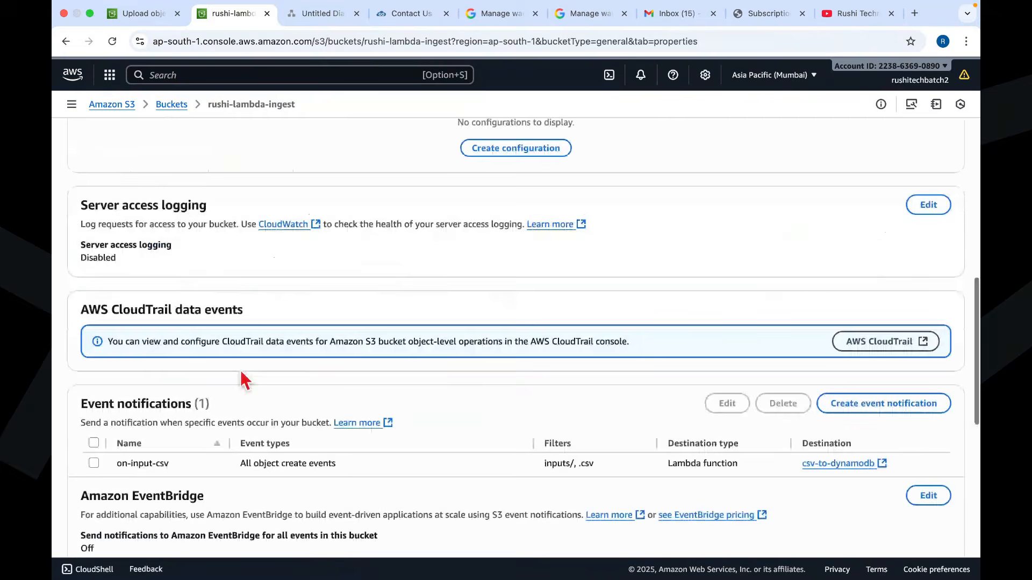
scroll(243, 380, down, 3)
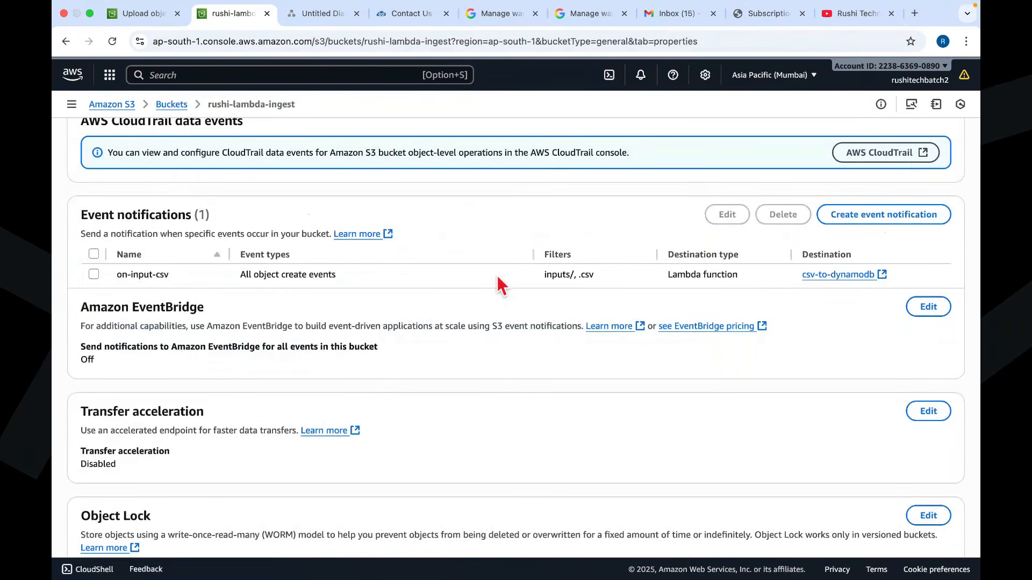
double_click(561, 272)
click(93, 275)
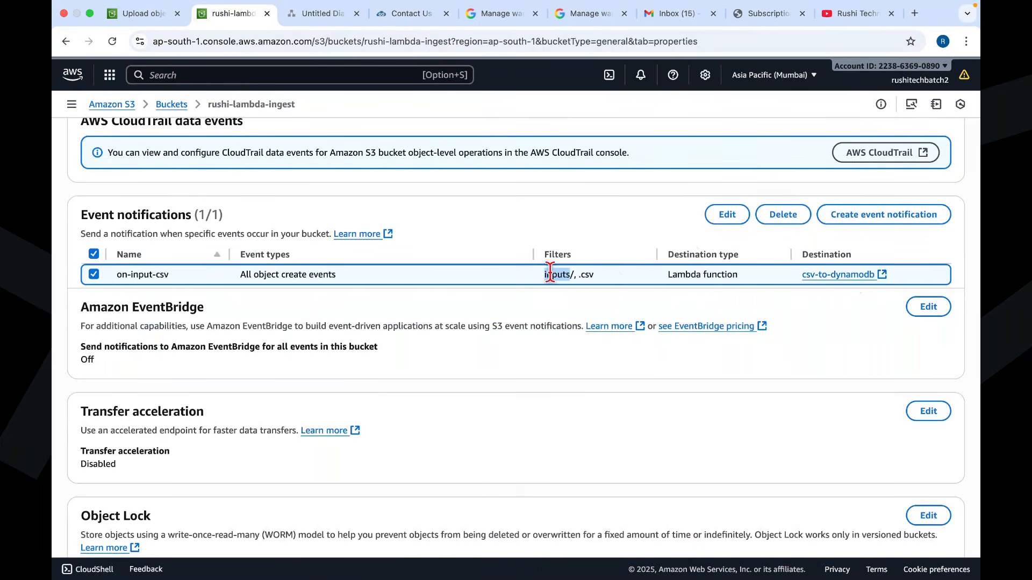
Edit on-input-csv's prefix filter from inputs/ to input/ and save the changes
click(729, 215)
click(115, 294)
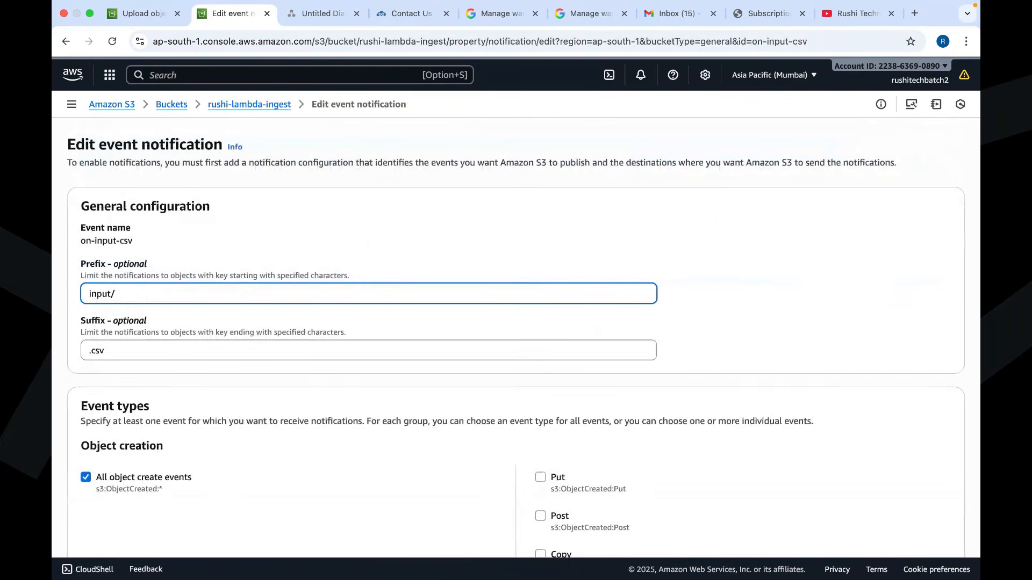
scroll(242, 317, down, 6)
scroll(243, 317, down, 15)
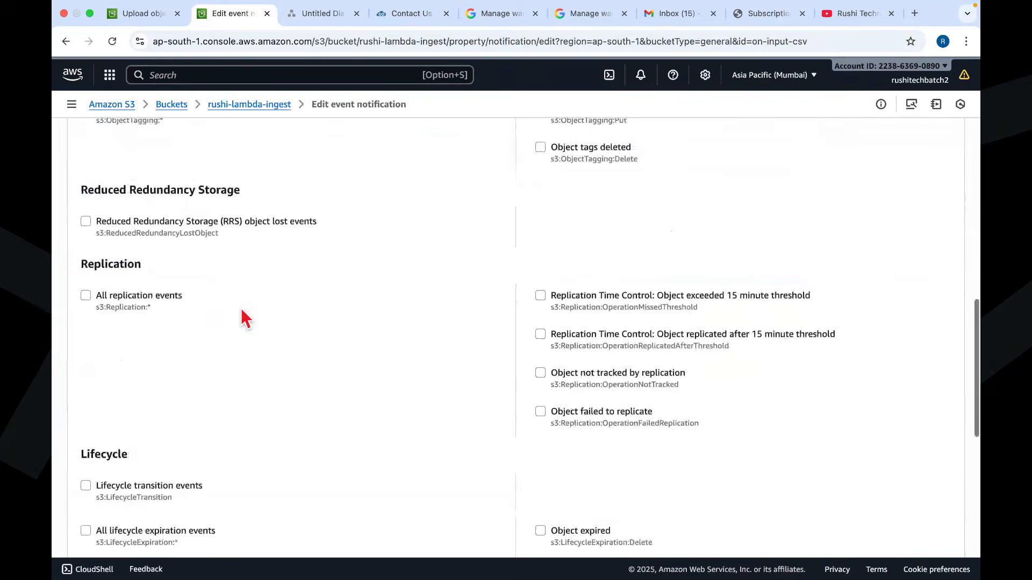
click(932, 521)
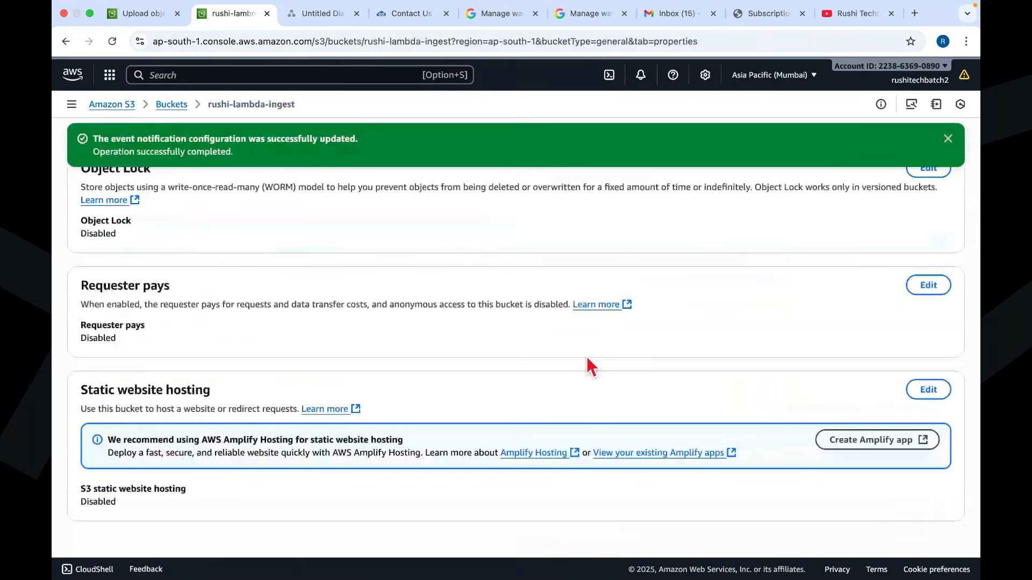
Dismiss the success message and confirm the notification filter now reads input/
scroll(591, 365, up, 5)
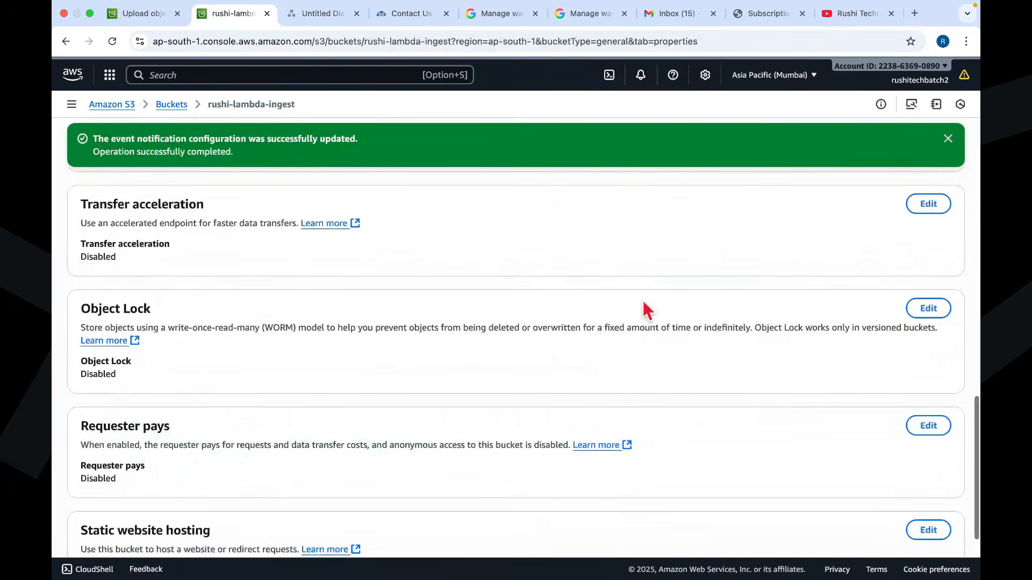
scroll(647, 310, up, 4)
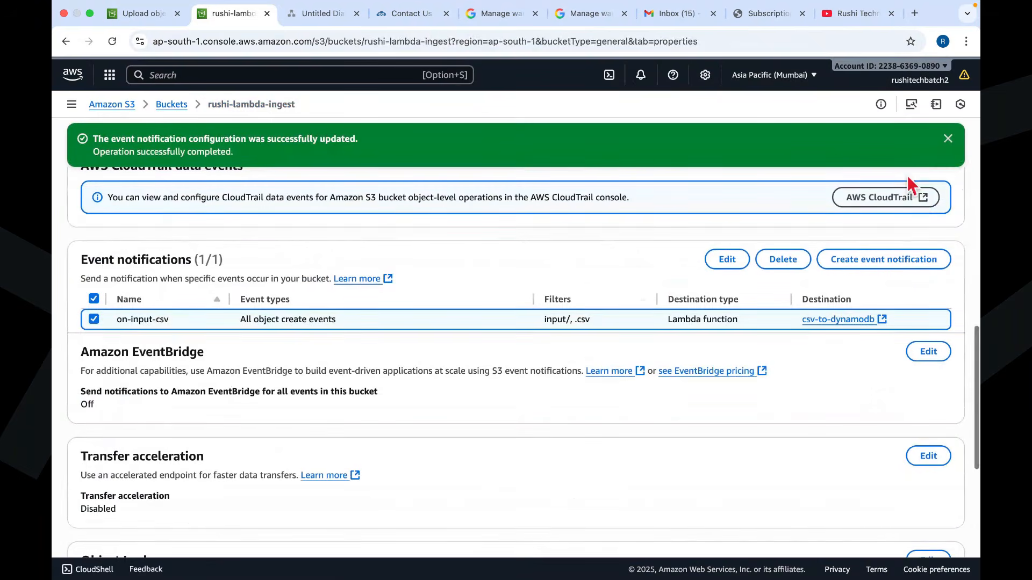
click(947, 138)
double_click(553, 320)
scroll(453, 301, up, 15)
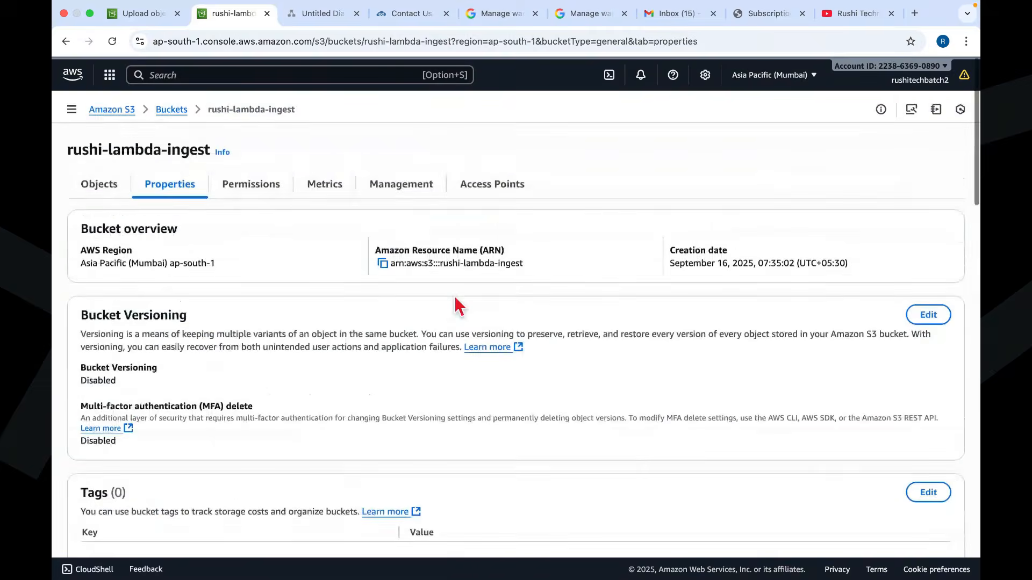
Check that sample.csv is in input/, return to the bucket root, and reopen input/
click(98, 179)
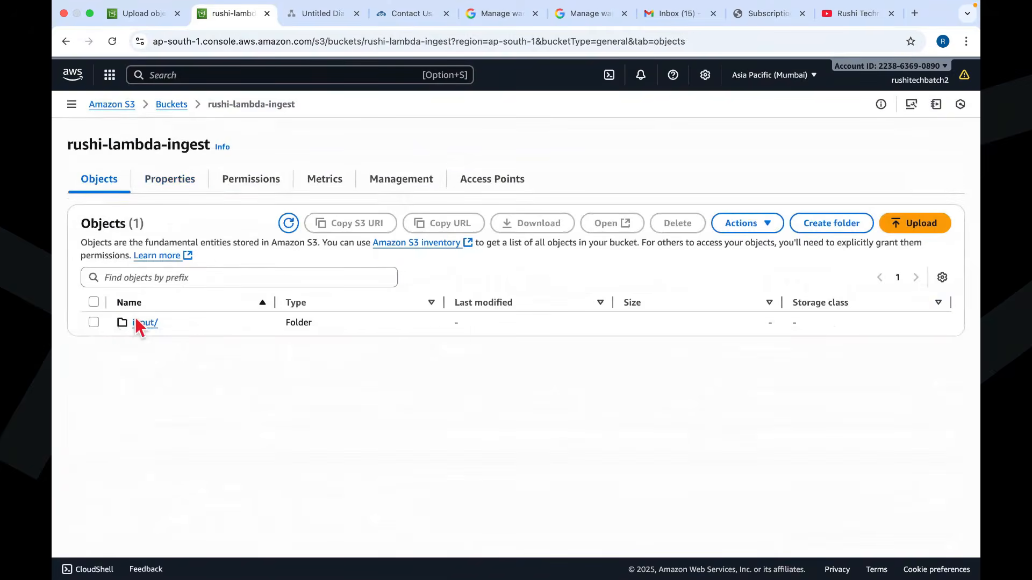
click(137, 323)
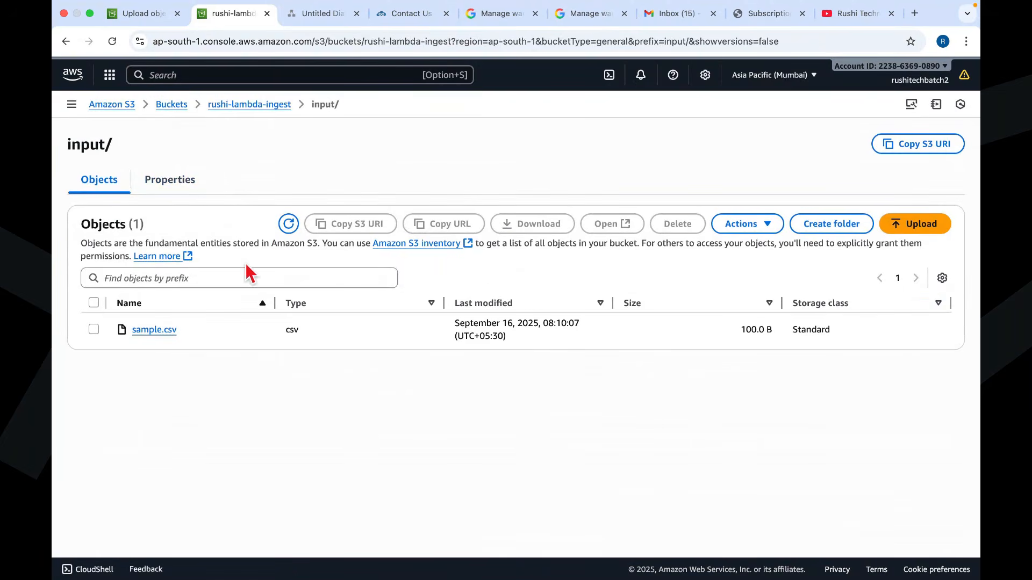
click(246, 106)
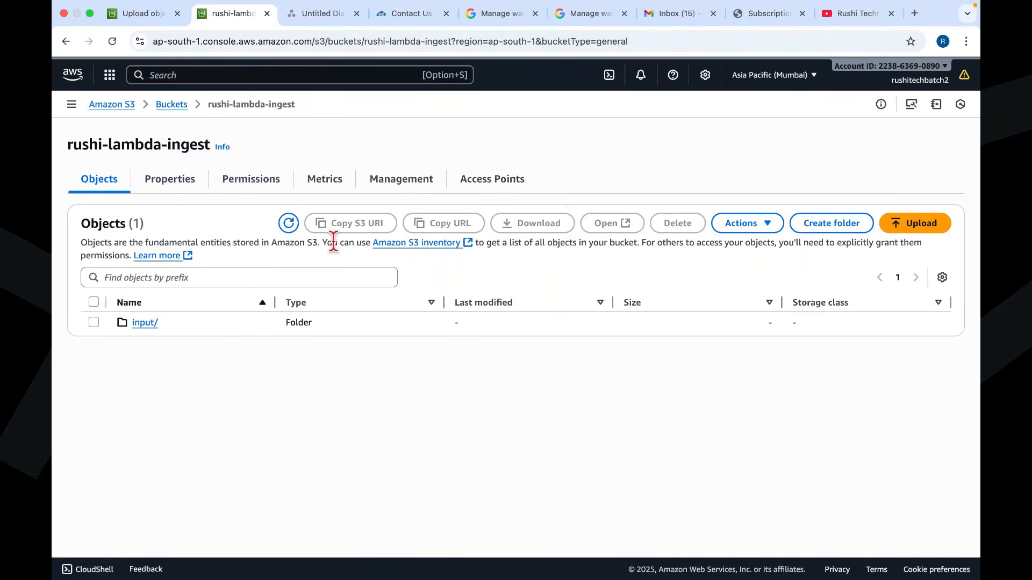
click(144, 322)
Re-upload sample.csv from Downloads into input/ and dismiss the success banner
click(896, 226)
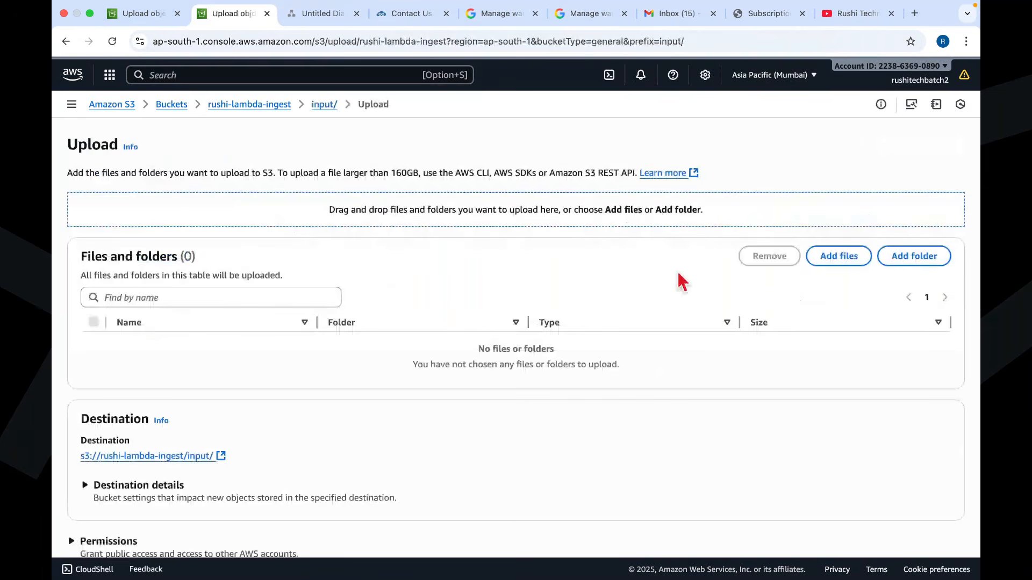
click(854, 259)
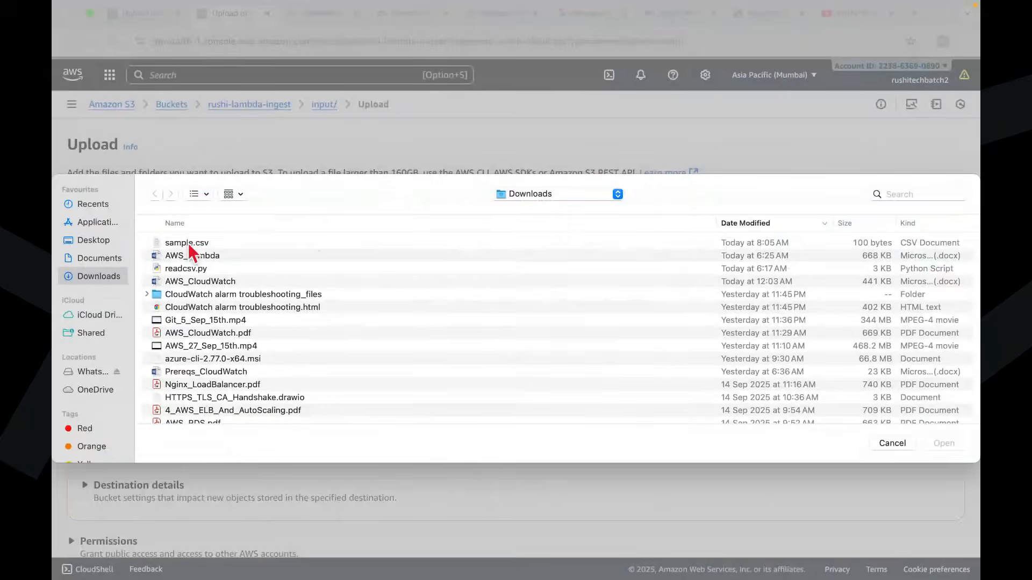
click(188, 243)
key(Return)
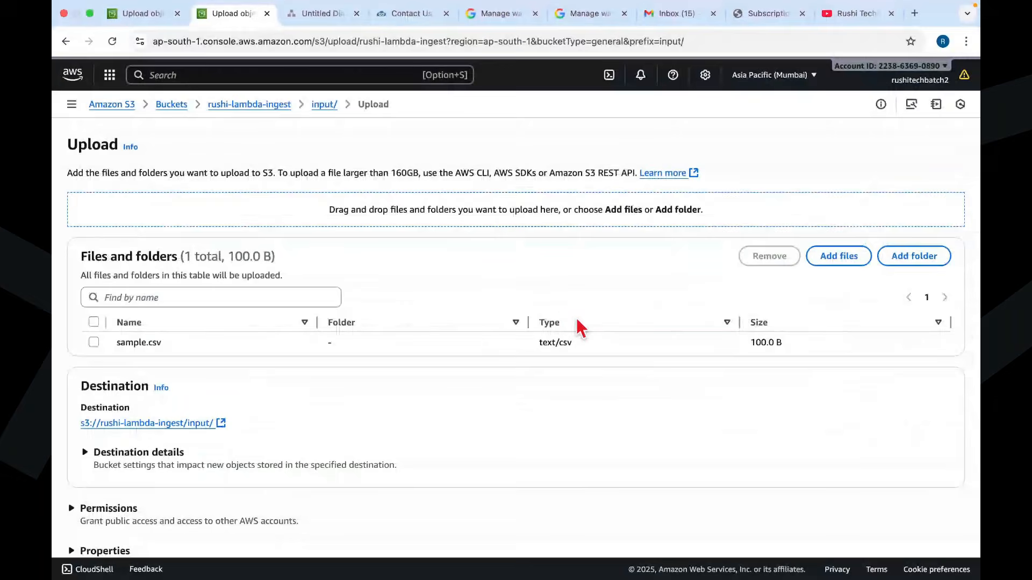
scroll(928, 421, down, 3)
click(933, 520)
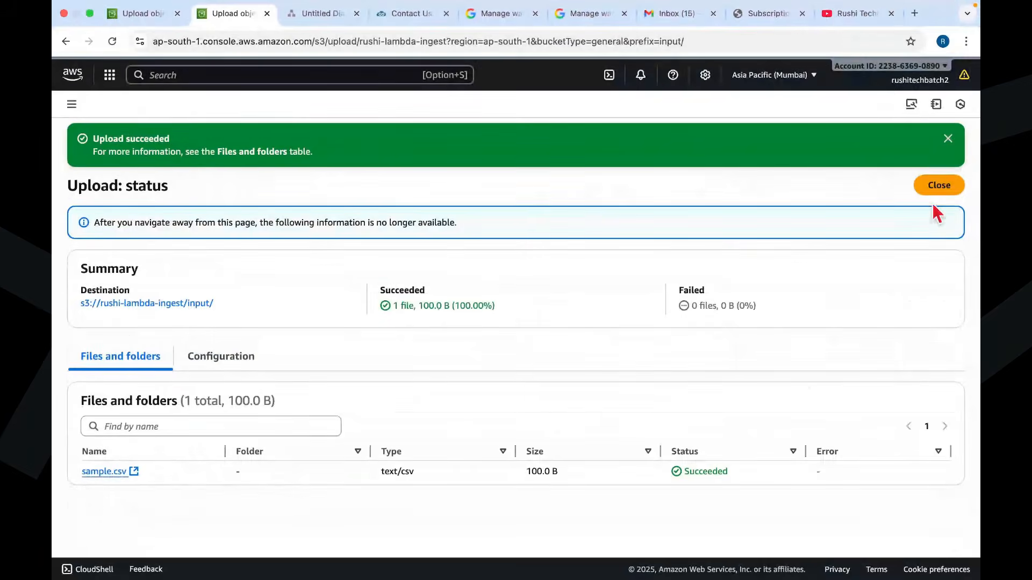
click(948, 139)
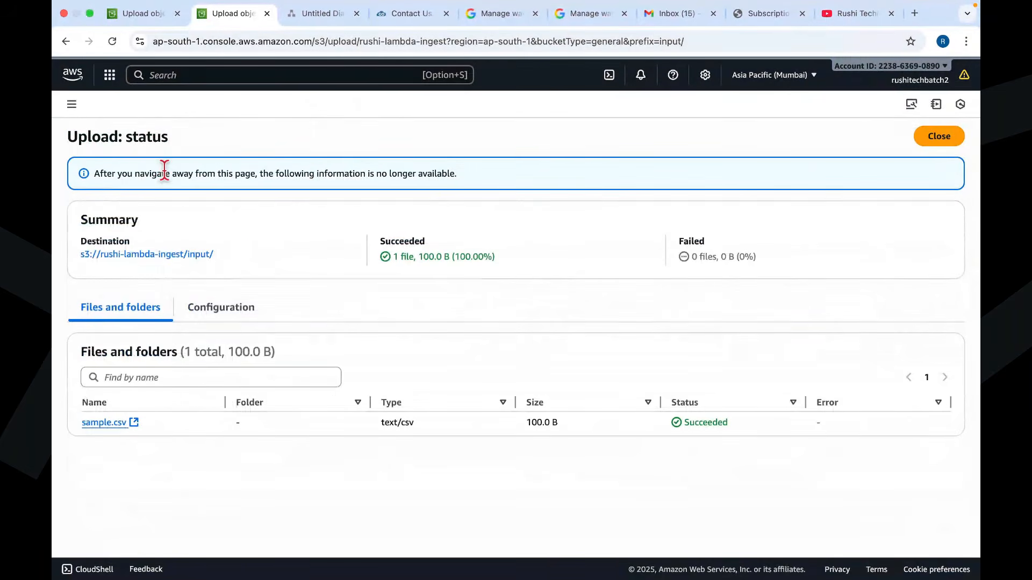
click(147, 20)
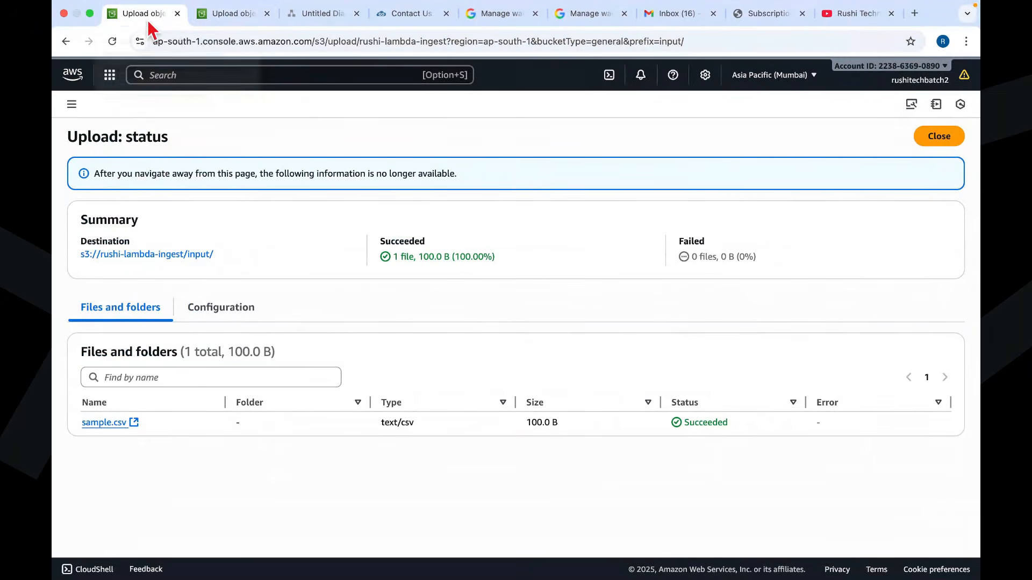
click(231, 16)
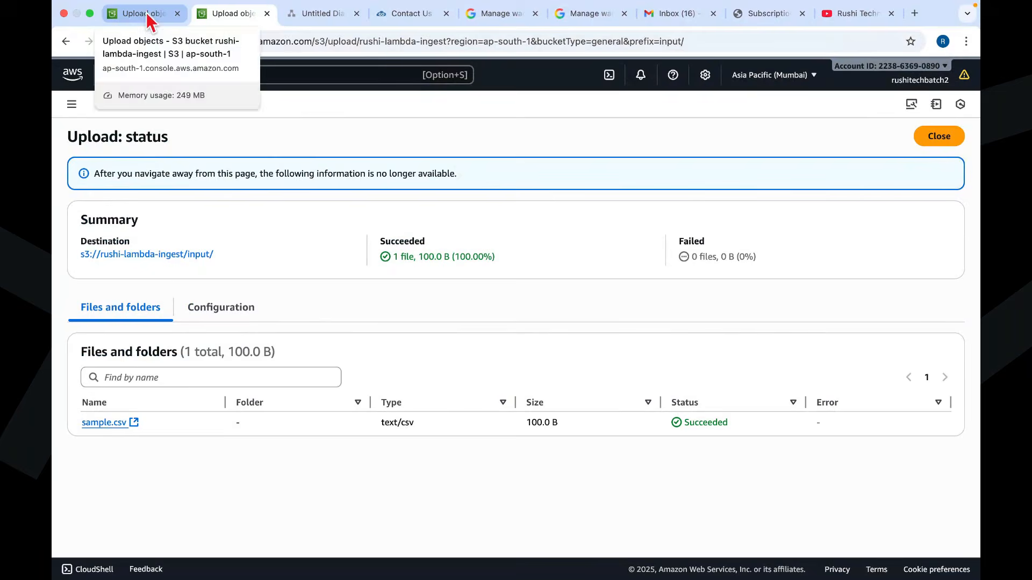
Open DynamoDB and browse the registrations table items, showing the two ingested records
click(198, 75)
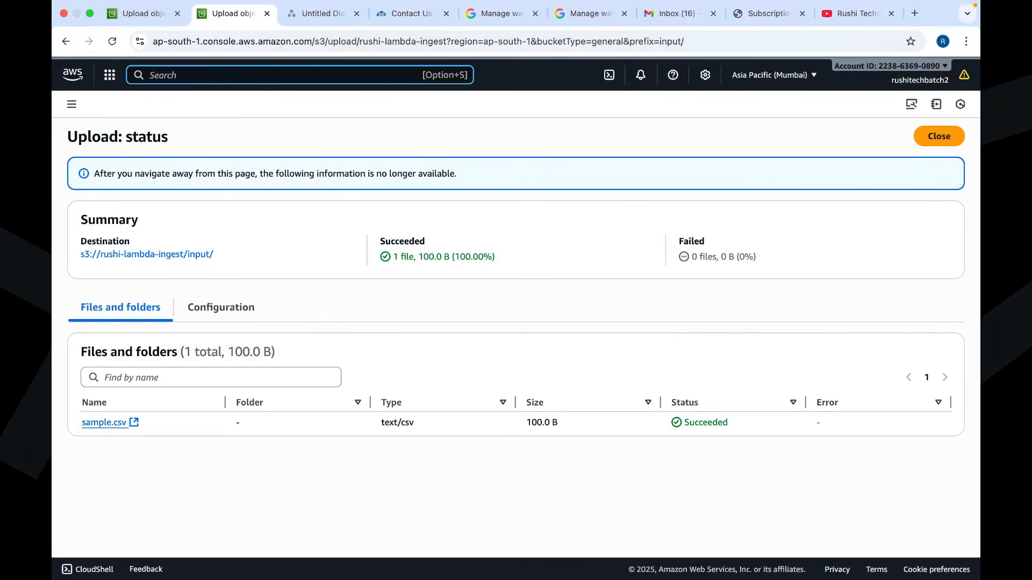
text(dynamoDB)
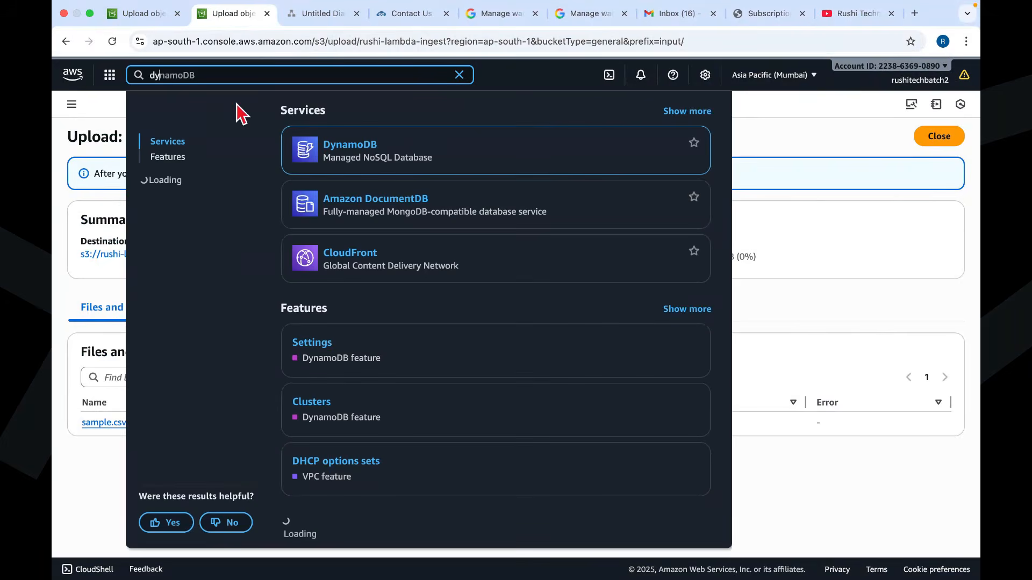
click(366, 152)
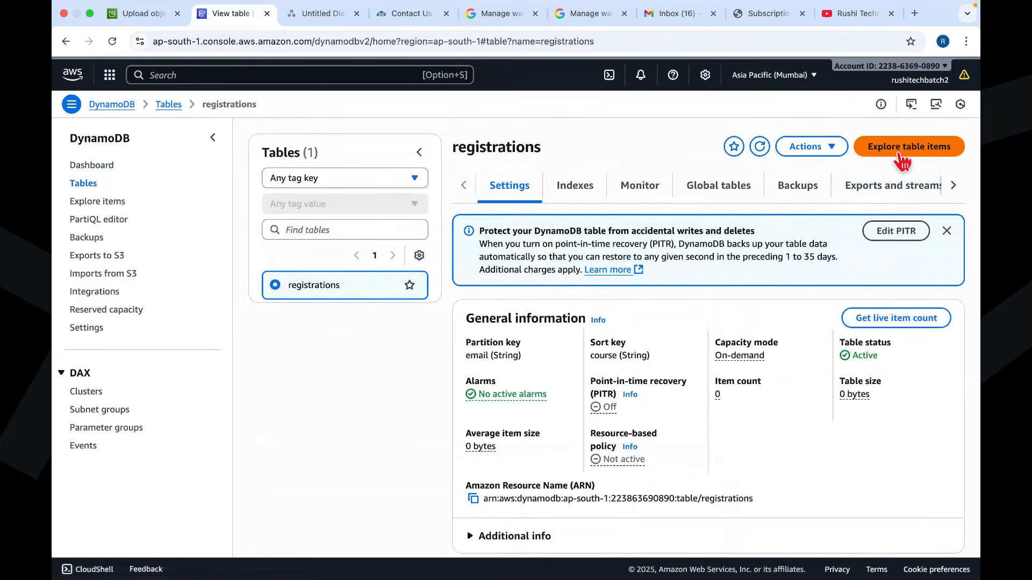
click(898, 149)
scroll(661, 379, down, 2)
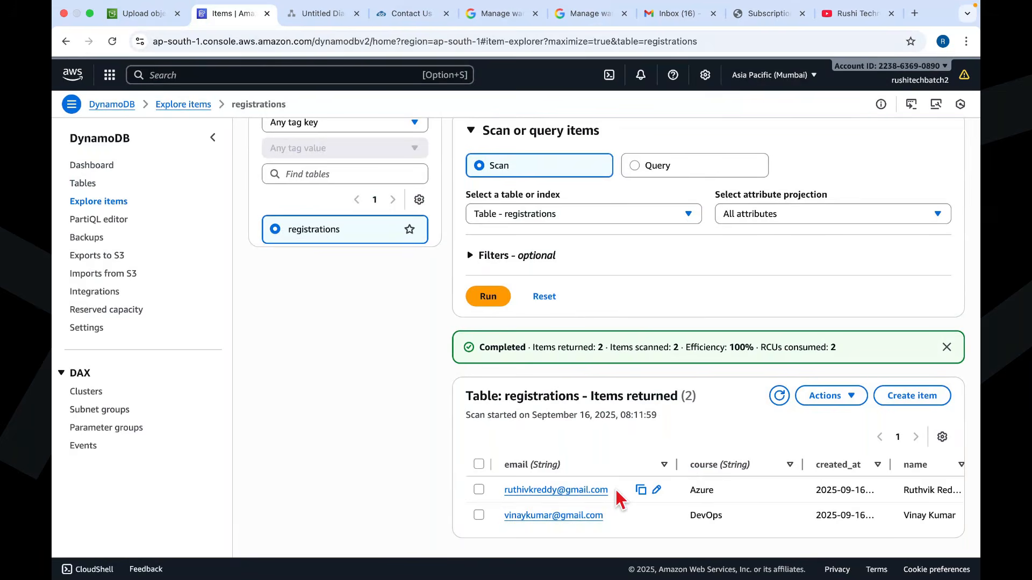
scroll(617, 492, down, 1)
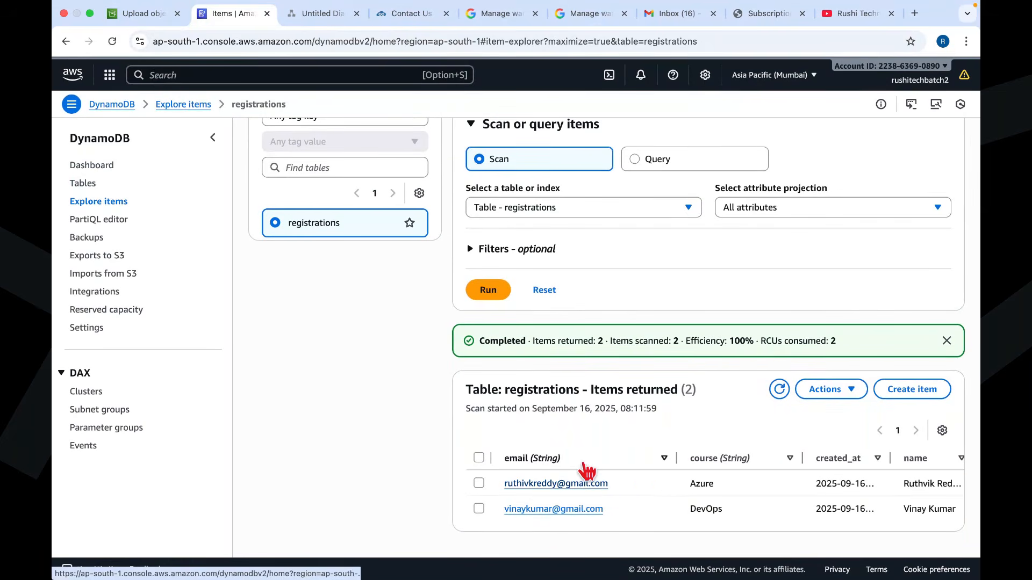
Return to the S3 upload status page, then switch to another application
click(151, 20)
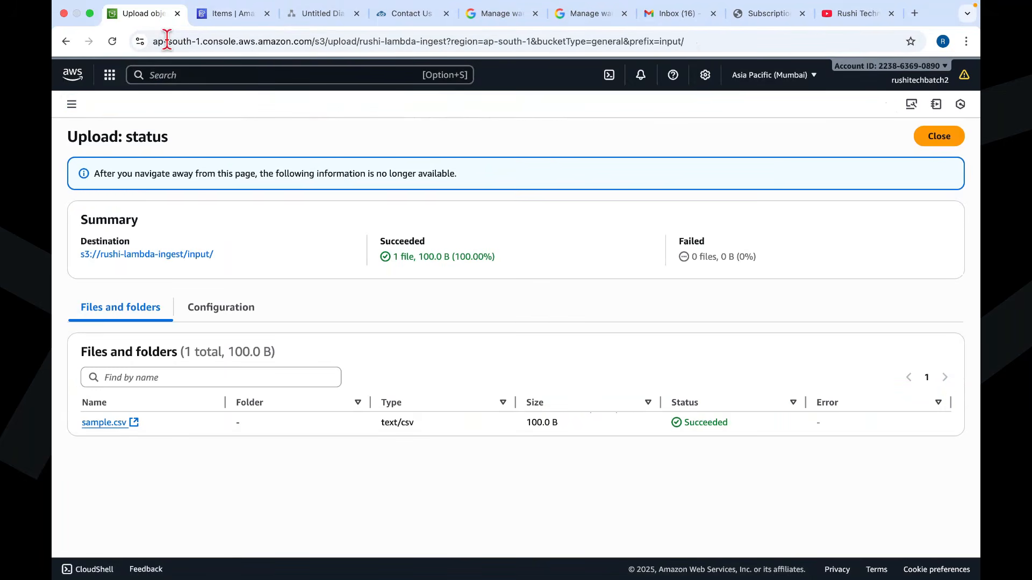
key(super+Tab)
key(super+Tab)
key(super+Tab)
key(super+Tab)
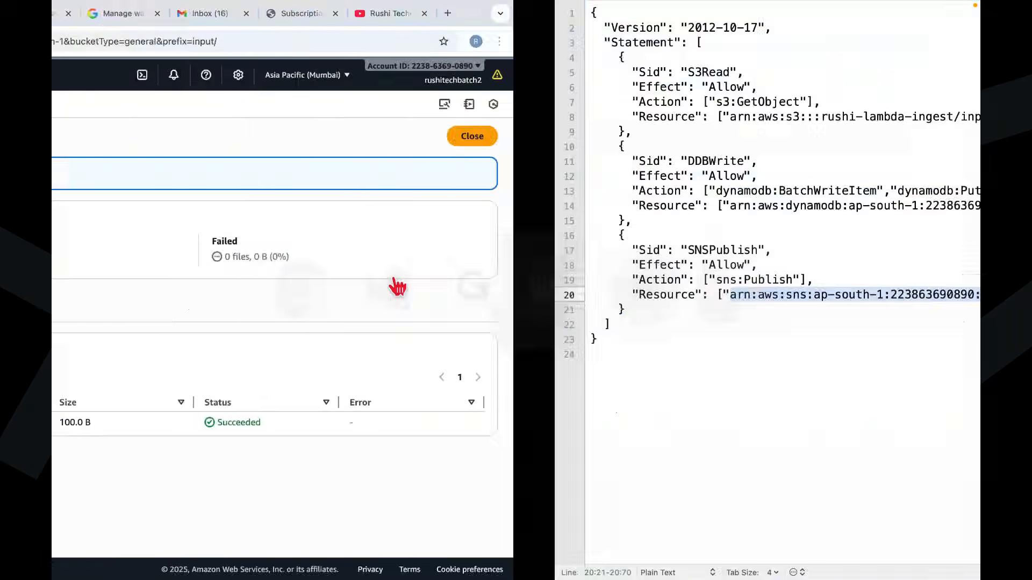
key(super+Tab)
key(super+Tab)
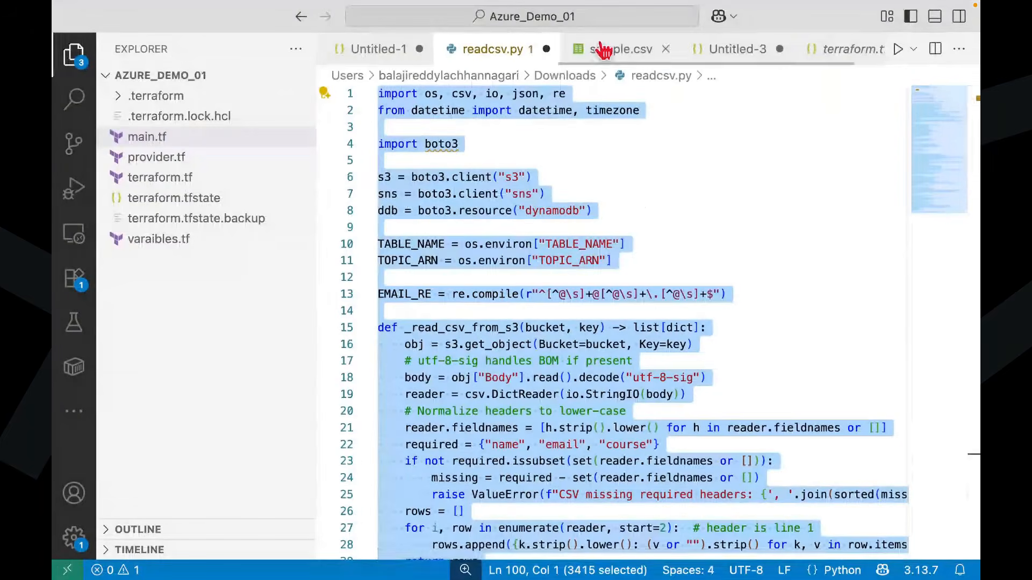
Copy the contents of sample.csv into a new blank file
click(580, 48)
key(super+a)
key(super+c)
key(super+n)
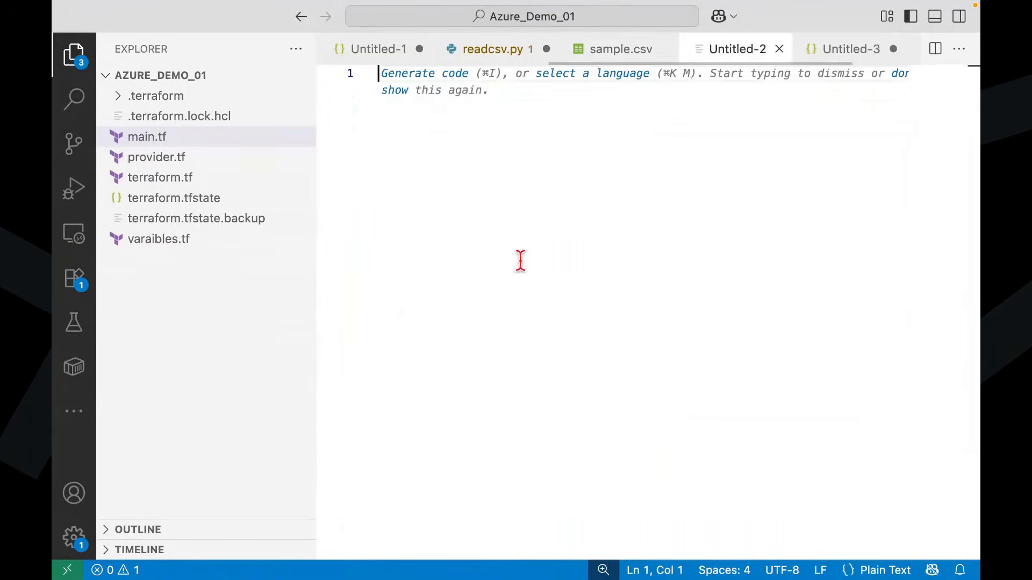
key(super+v)
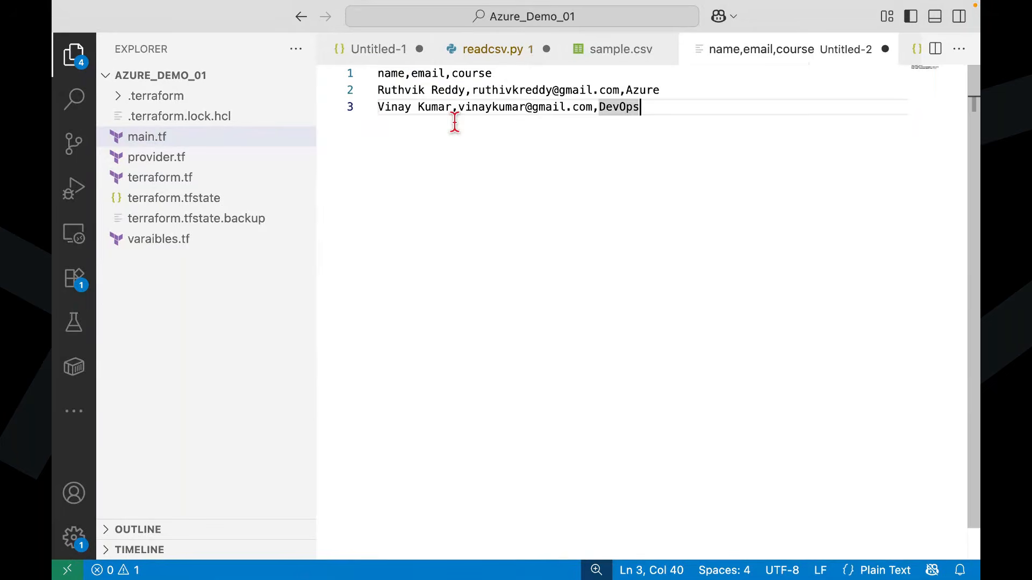
Replace line 2's name and e-mail with a new registrant's and change the course Azure to Terraform
double_click(401, 89)
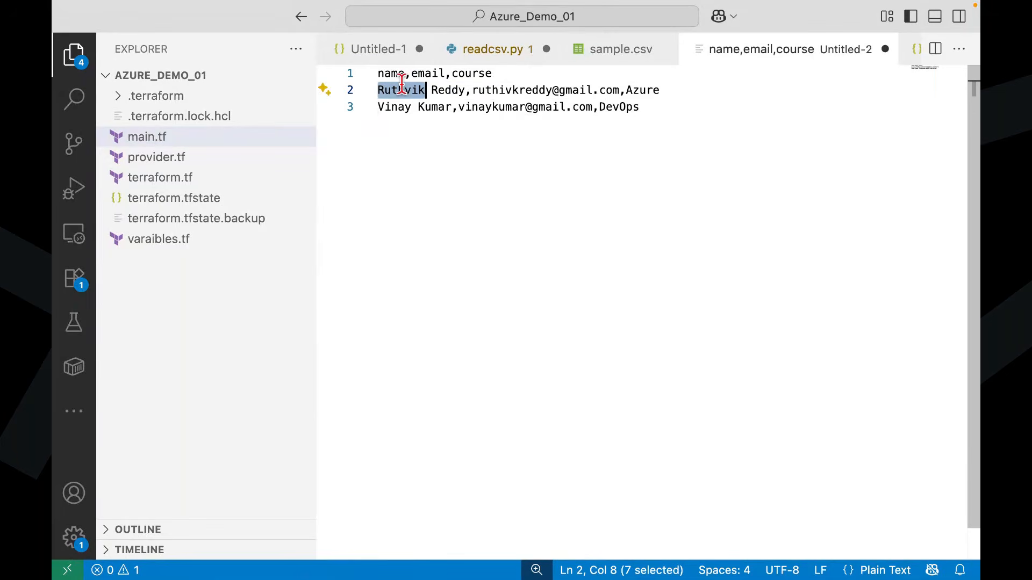
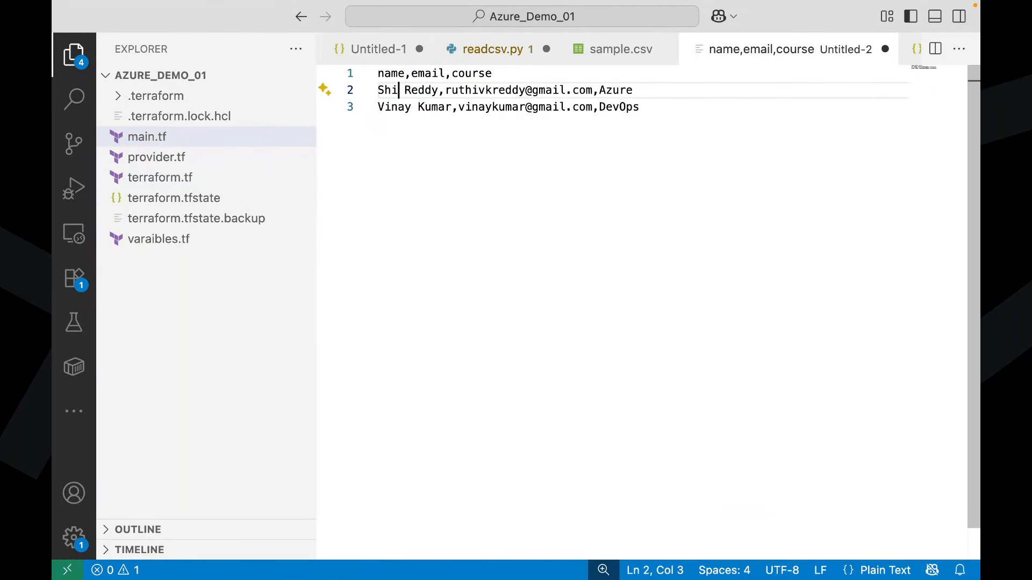
drag(551, 89, 471, 90)
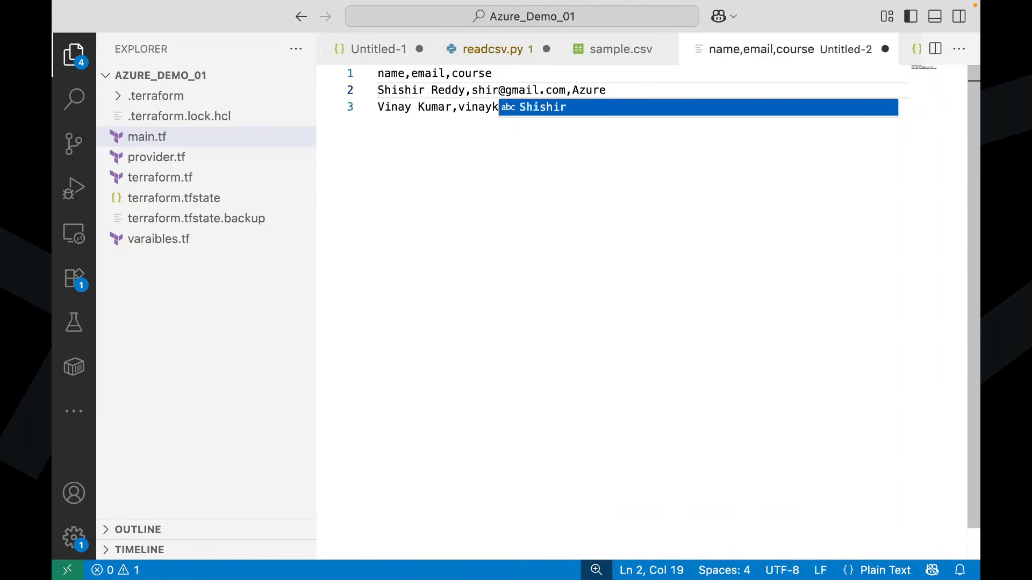
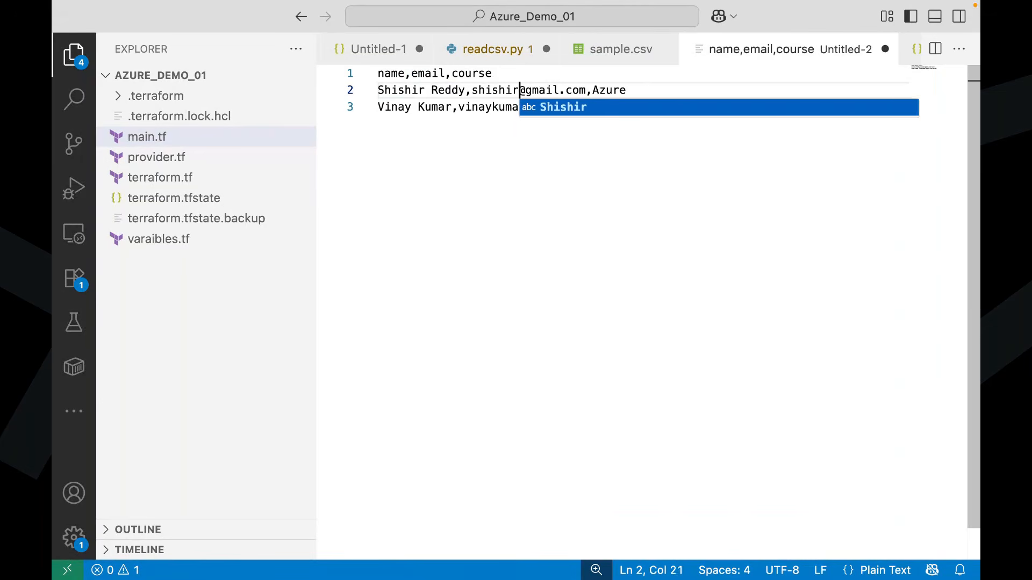
text(eddy)
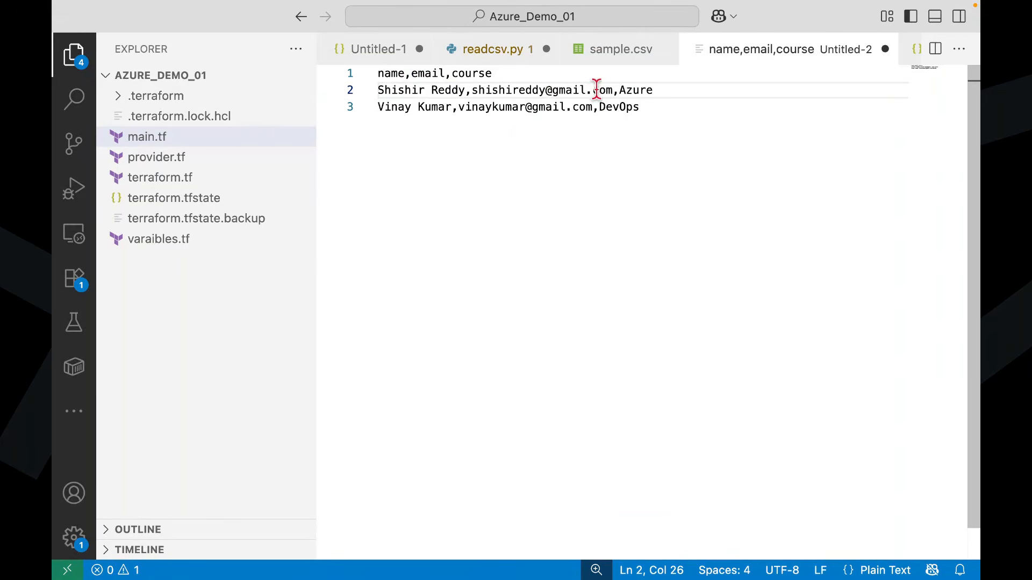
drag(619, 89, 654, 90)
text(Terraform)
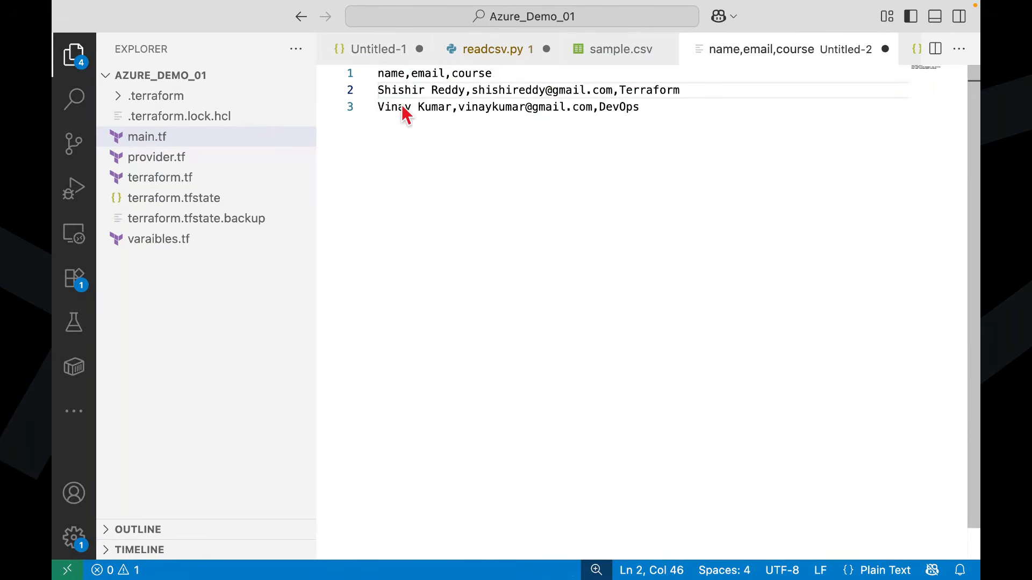
key(super+s)
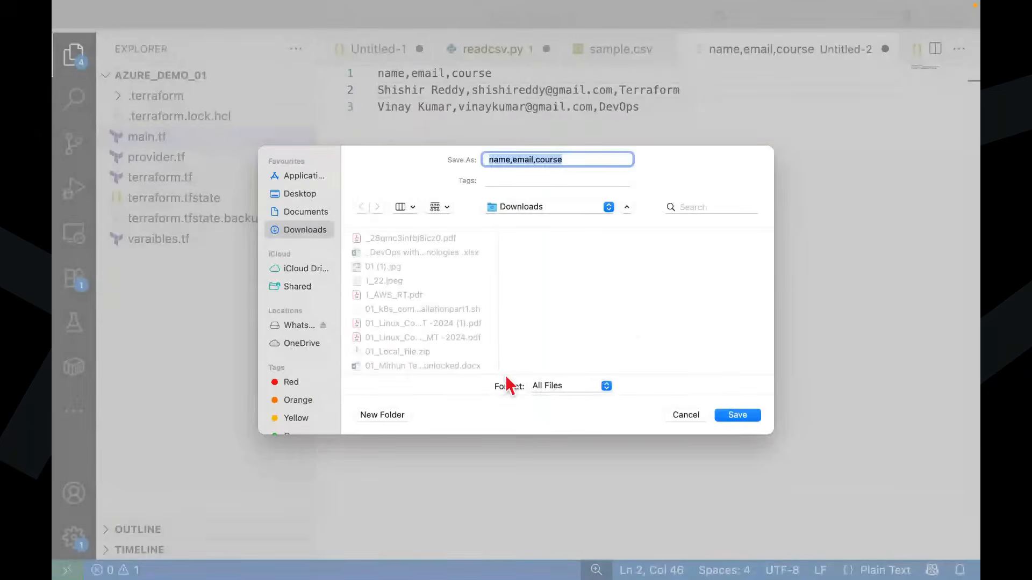
click(687, 417)
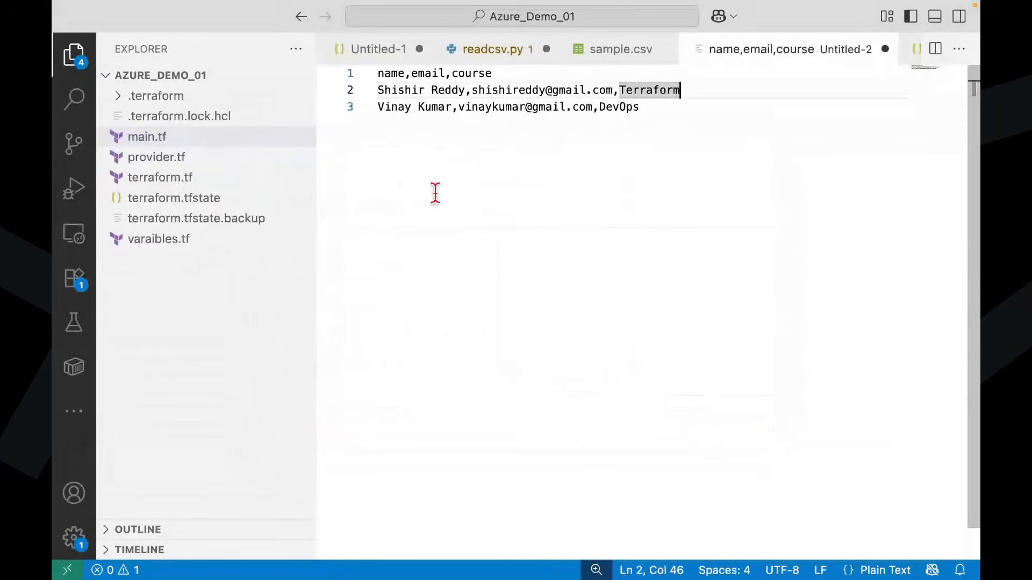
Replace line 3's first name with another registrant's and delete the surname
double_click(392, 106)
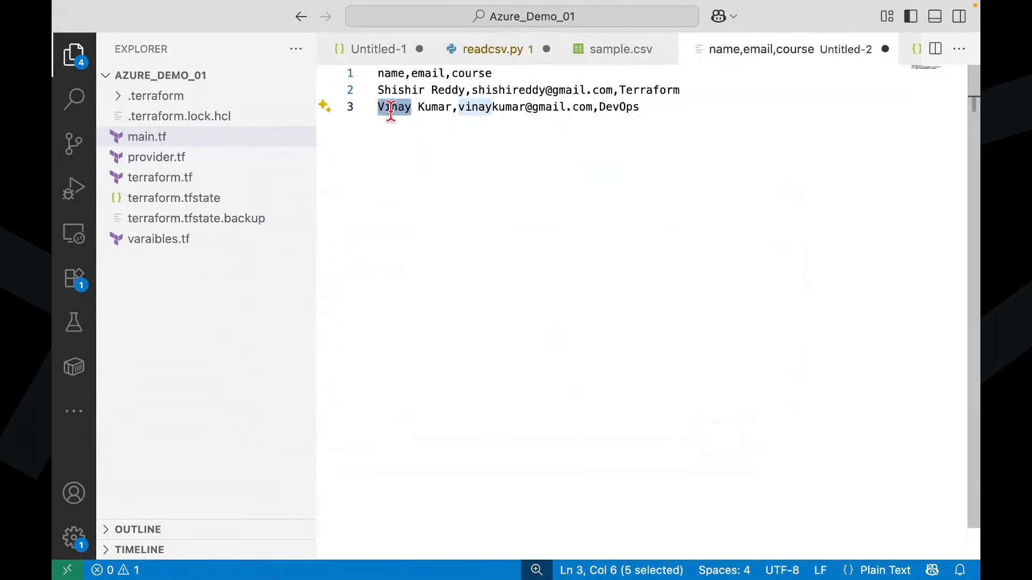
text(Je)
key(BackSpace)
key(BackSpace)
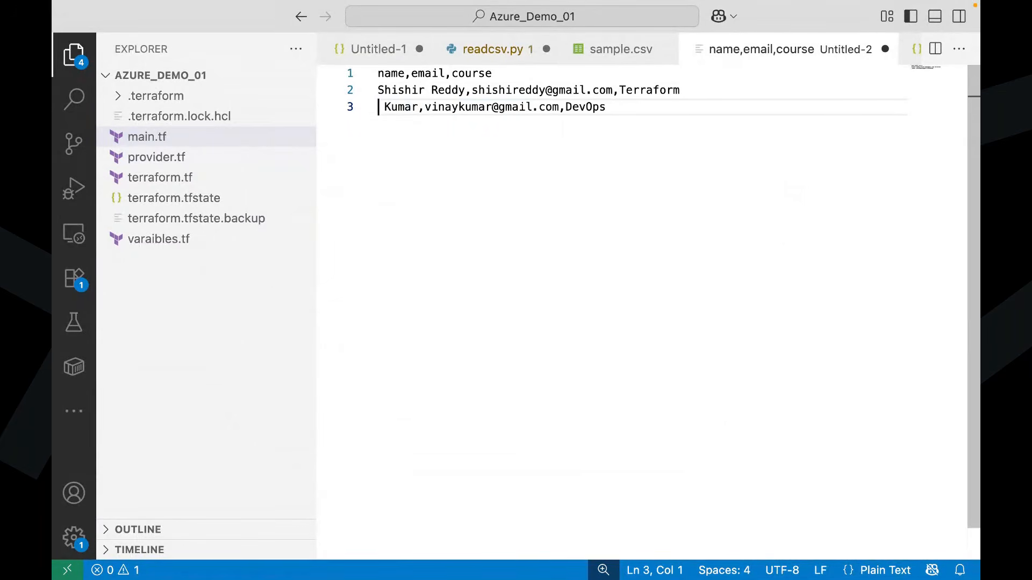
text(Hm)
key(BackSpace)
text(emanth)
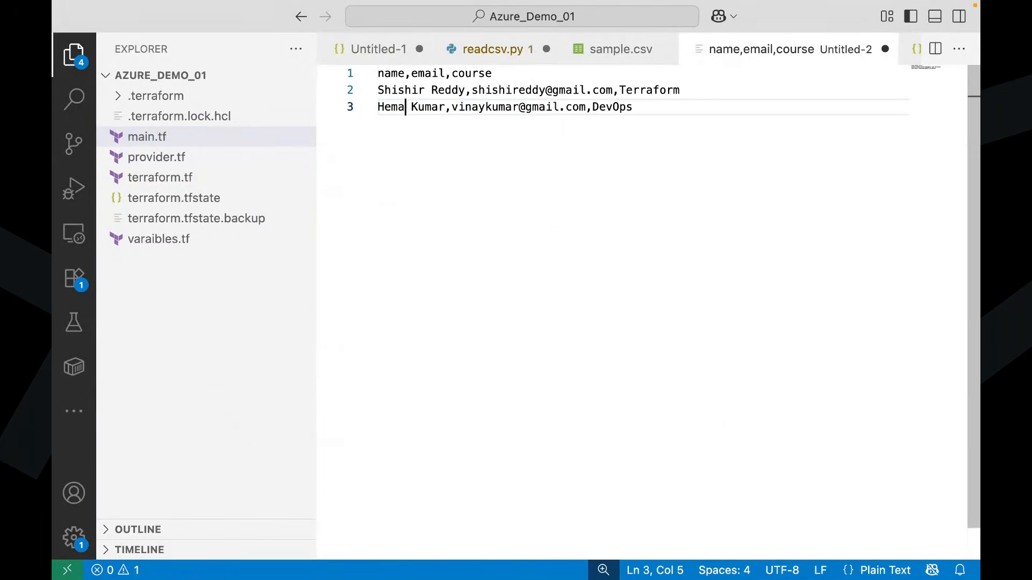
click(447, 107)
key(BackSpace)
key(BackSpace)
key(Delete)
key(Delete)
key(Delete)
key(BackSpace)
Rewrite line 3's e-mail user part in lowercase to match the new registrant
double_click(469, 107)
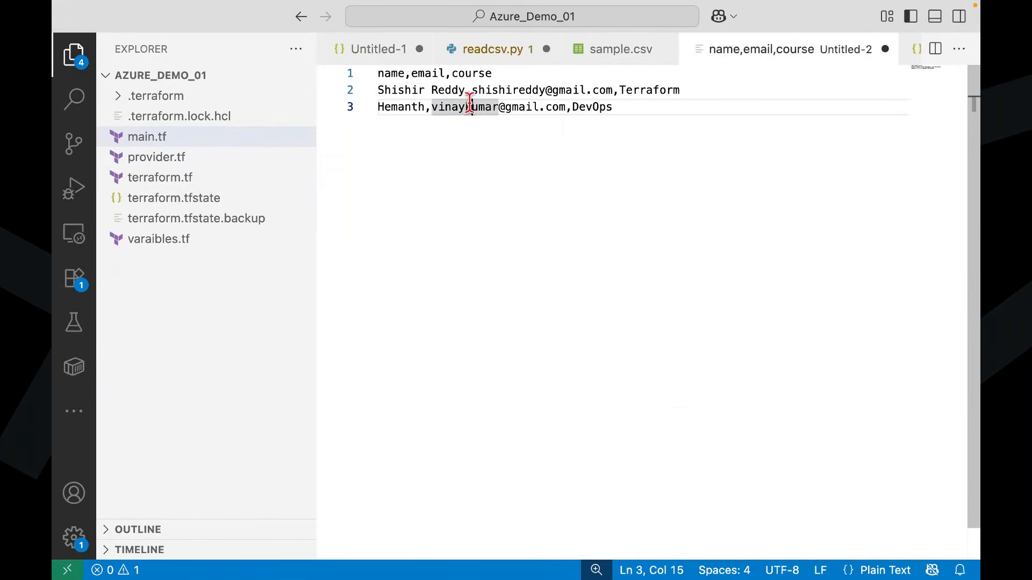
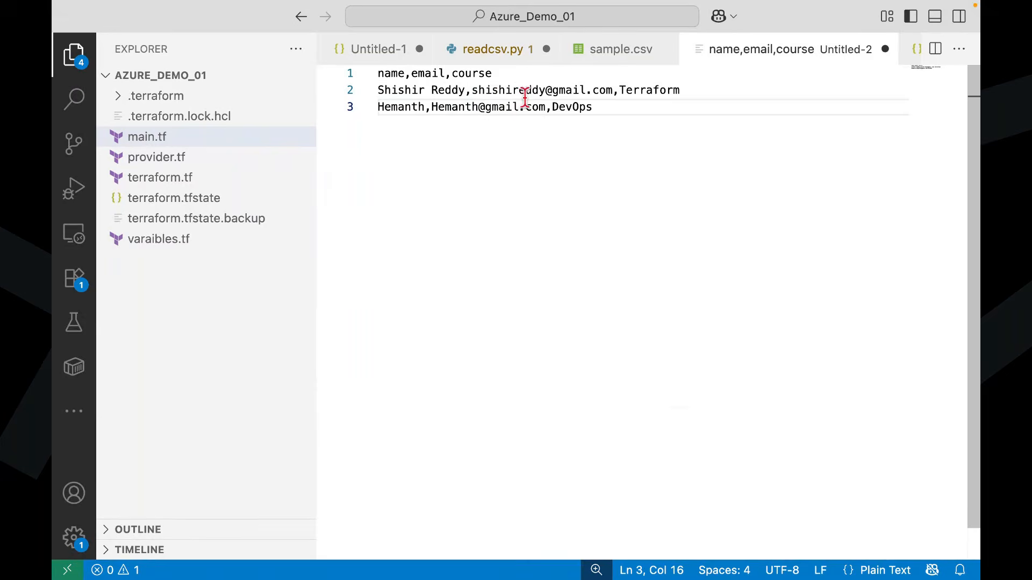
click(438, 107)
key(BackSpace)
text(h)
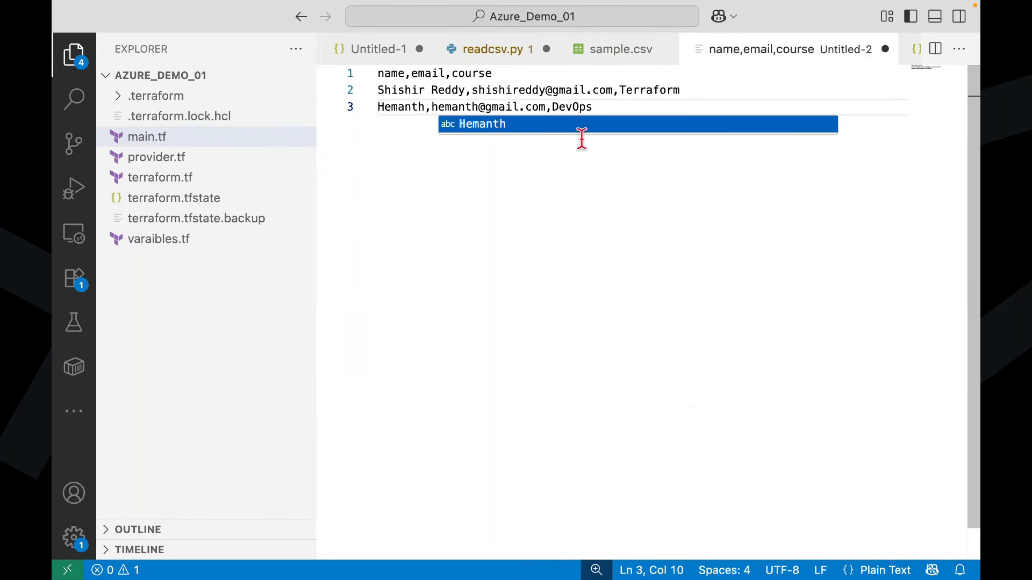
click(584, 107)
click(616, 108)
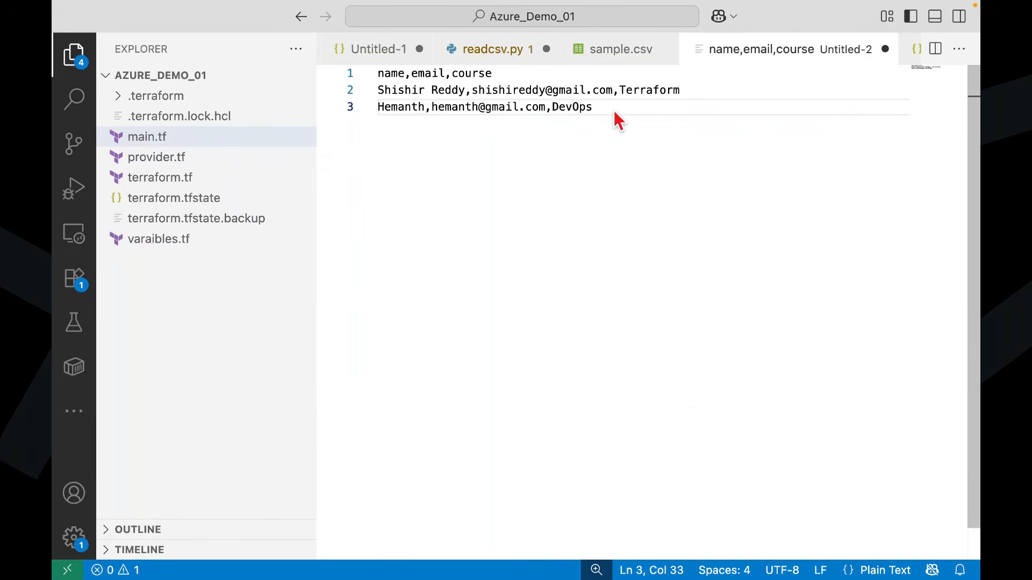
key(super+s)
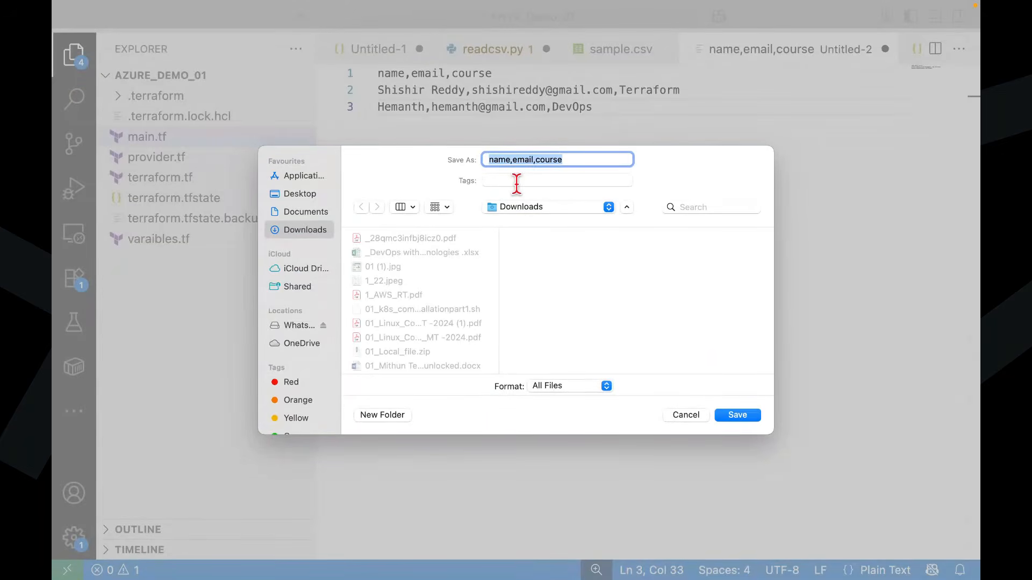
Save the CSV as coursenquires_16thSep2025.csv in Downloads, then switch to Chrome
text(regist)
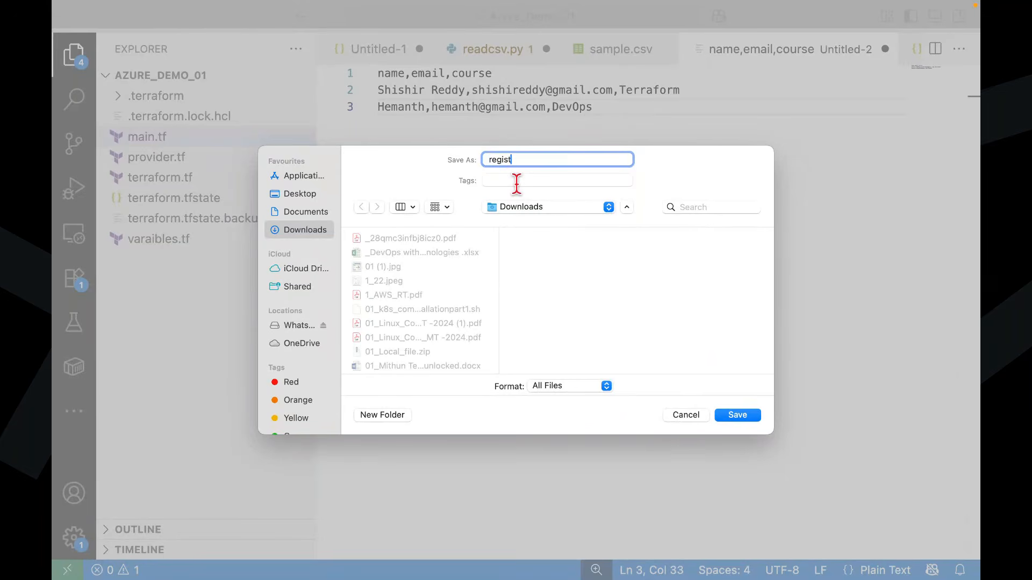
key(BackSpace)
key(BackSpace)
key(BackSpace)
text(coursenquires)
text(_16thSep2025.csv)
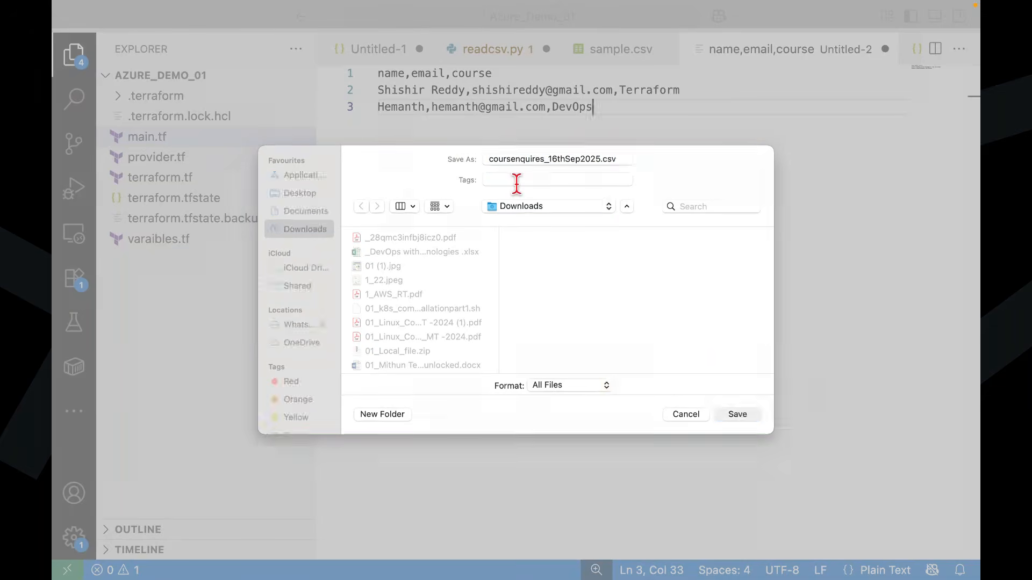
key(Return)
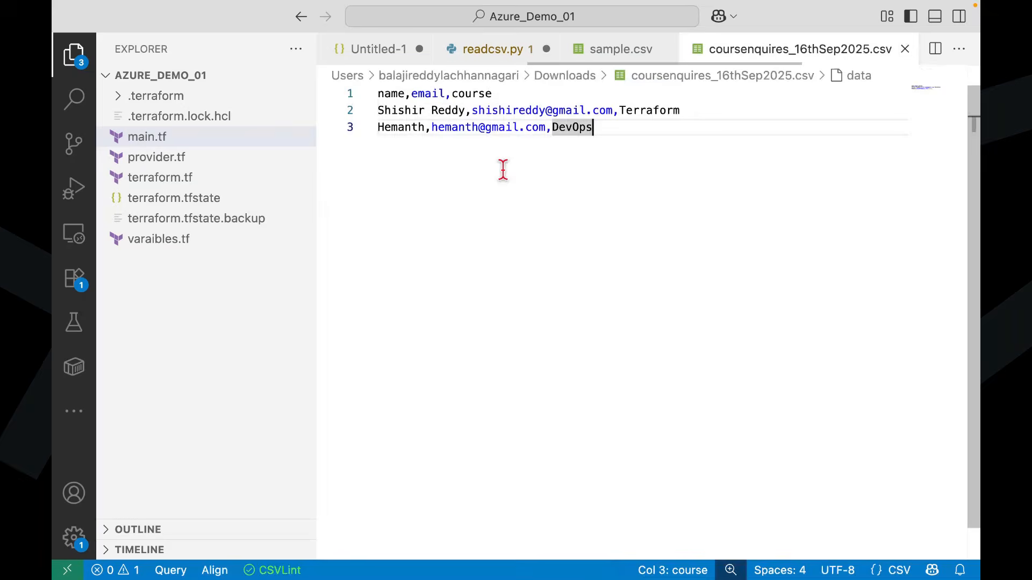
key(super+Tab)
key(super+Tab)
key(super+Tab)
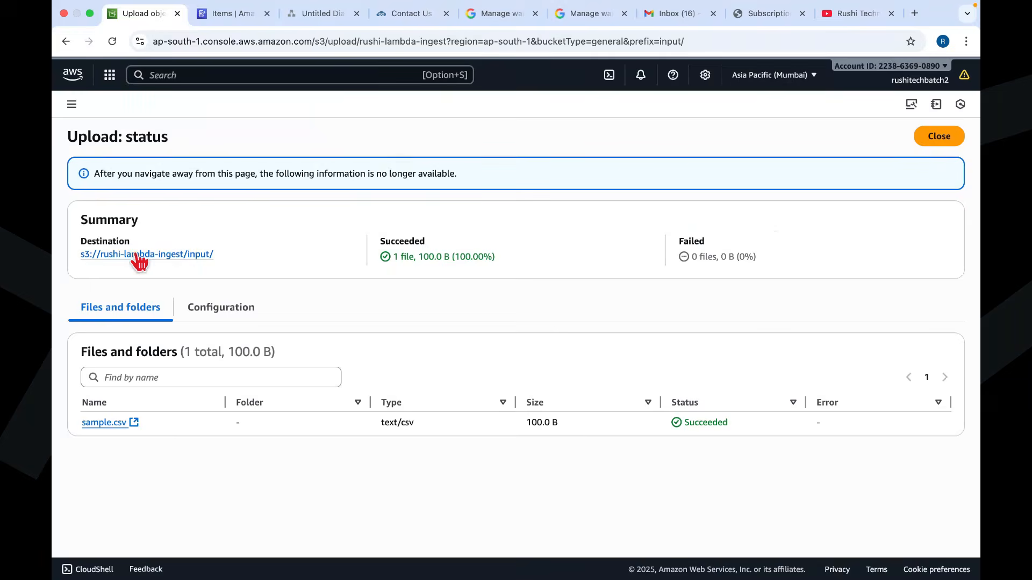
Upload coursenquires_16thSep2025.csv into rushi-lambda-ingest's input/ folder and return to the folder listing
click(141, 255)
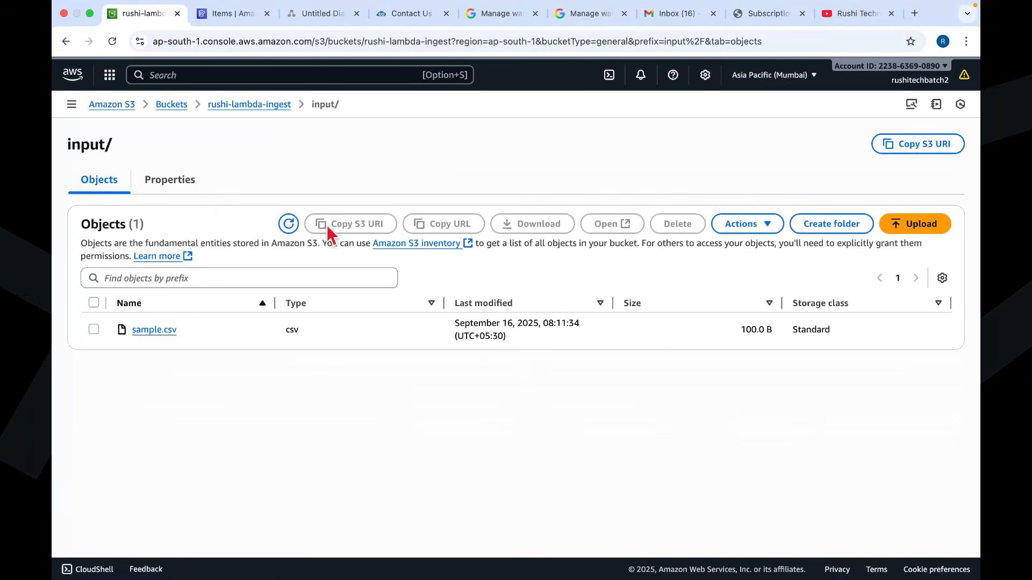
click(915, 224)
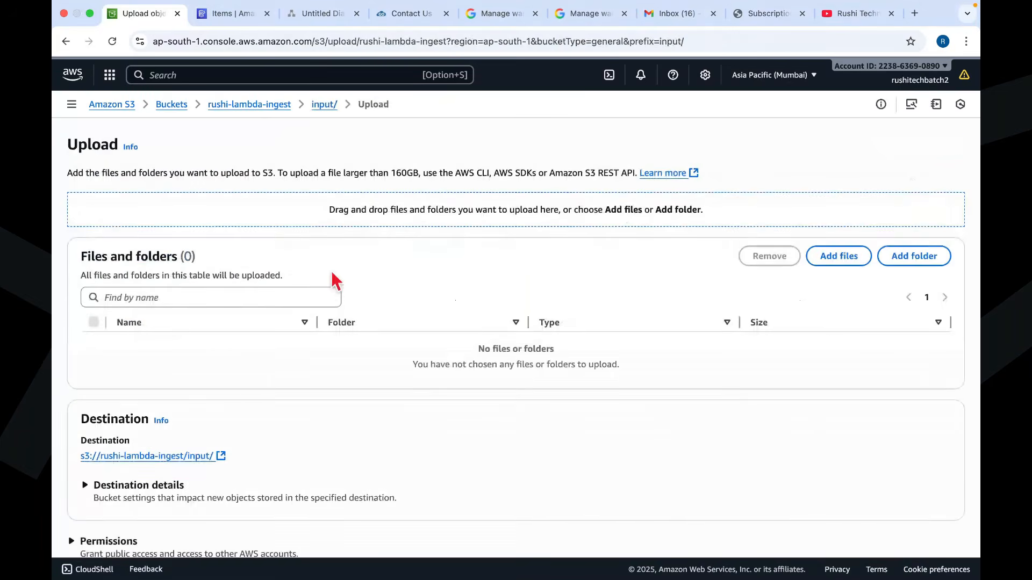
scroll(263, 398, down, 3)
click(823, 187)
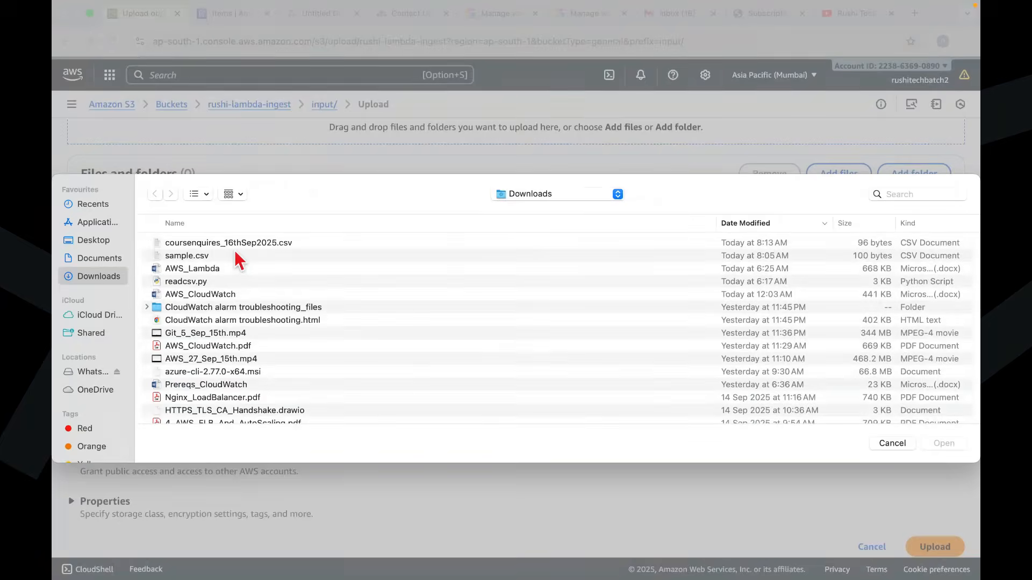
double_click(253, 238)
scroll(376, 393, down, 1)
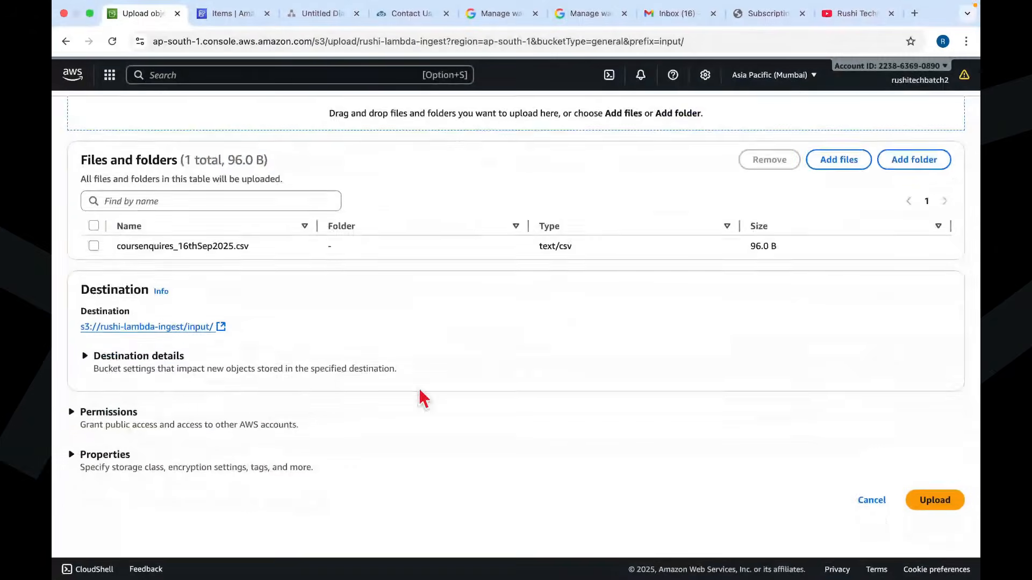
scroll(398, 391, up, 1)
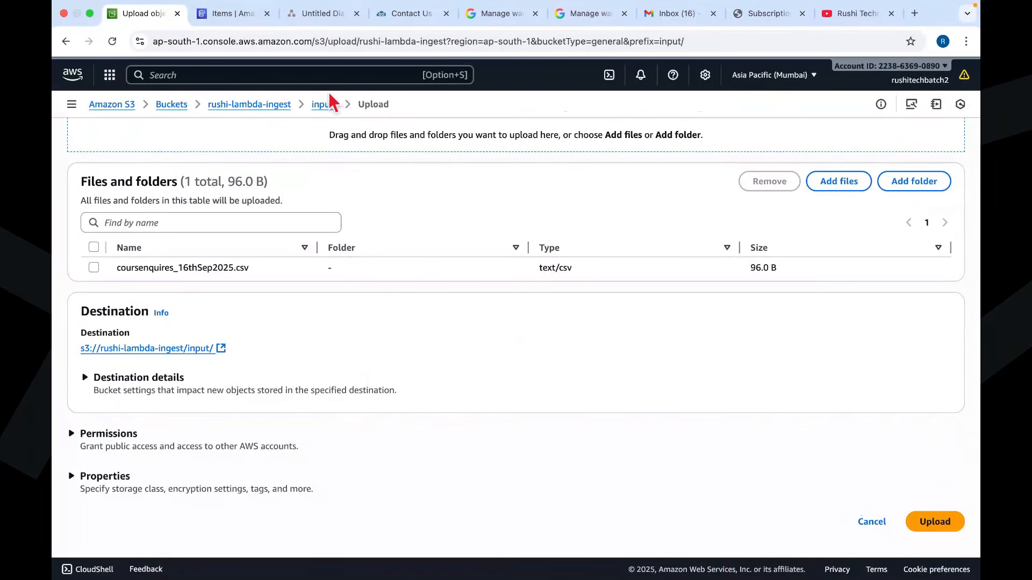
click(958, 517)
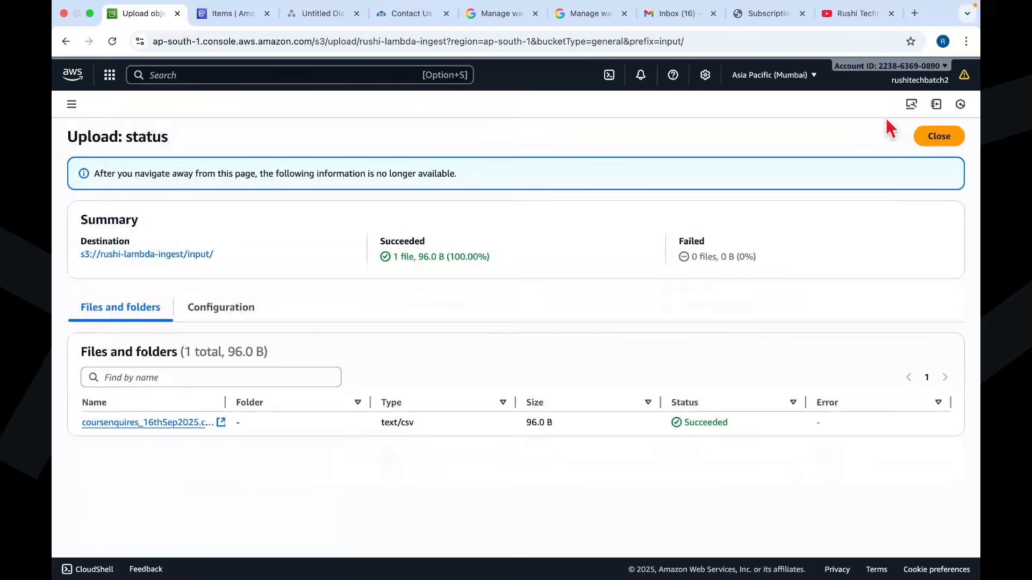
click(932, 141)
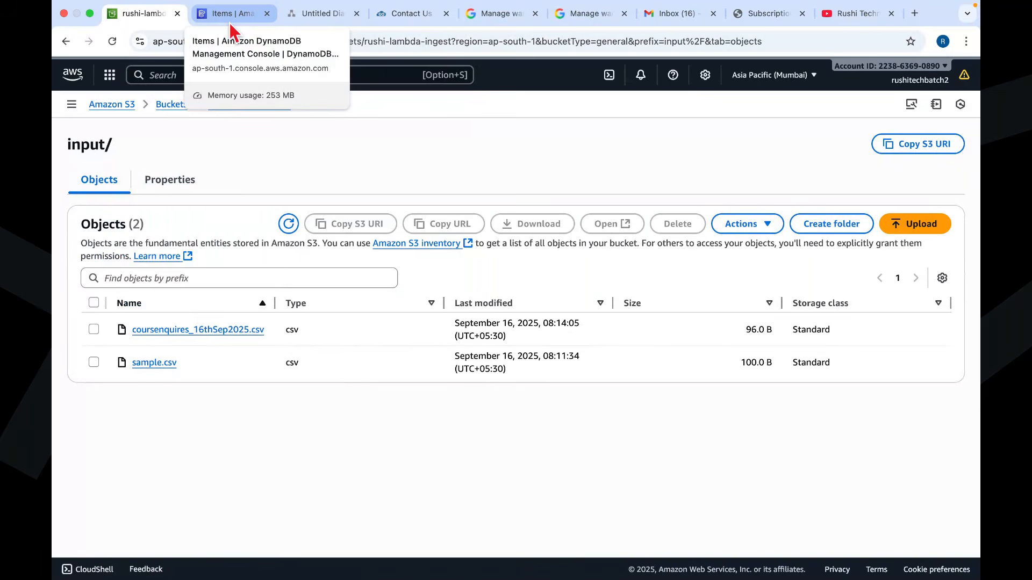
Rerun the registrations scan to show four items, including the new Terraform and DevOps entries
click(229, 23)
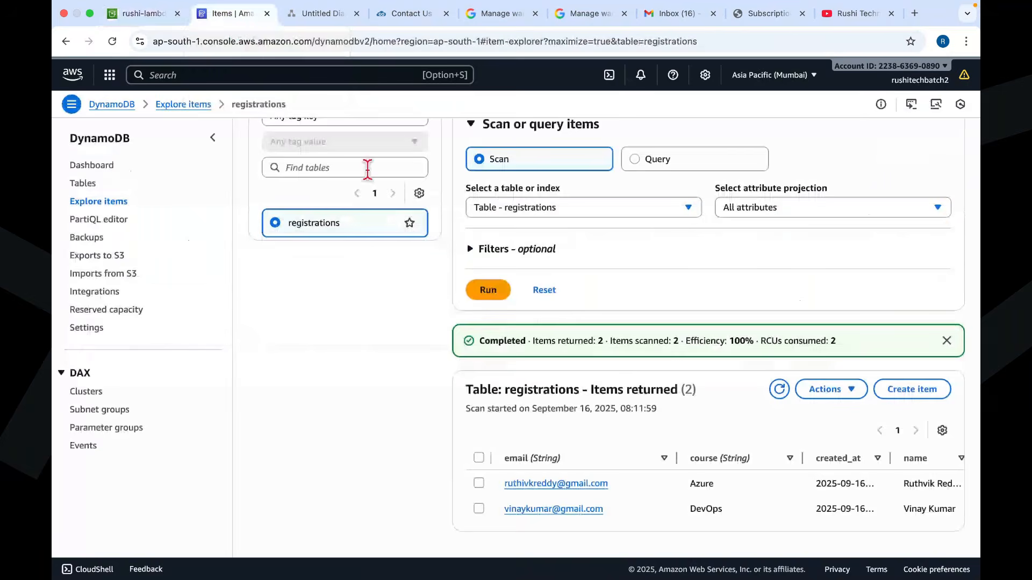
click(779, 389)
scroll(690, 377, down, 3)
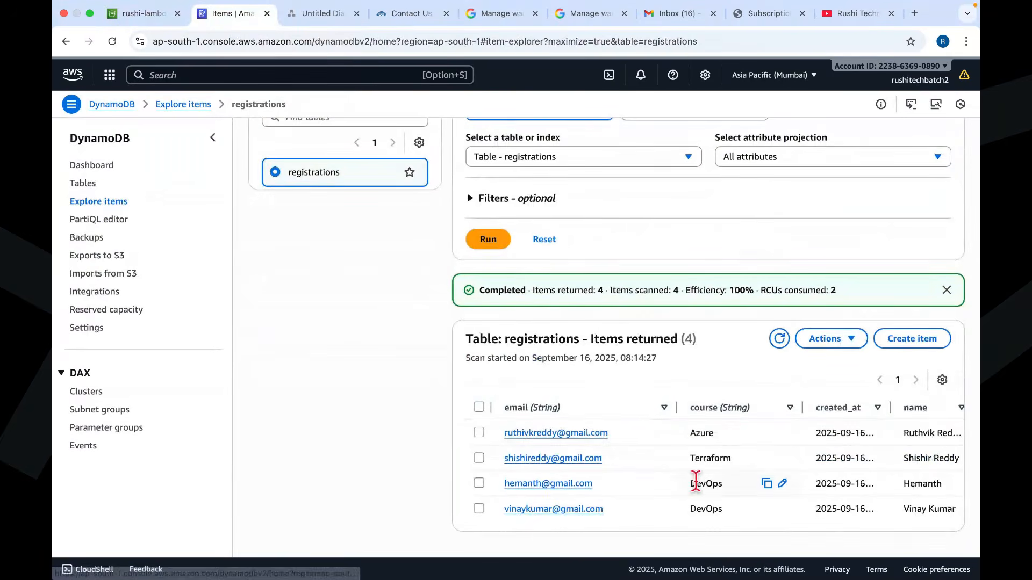
scroll(564, 373, up, 3)
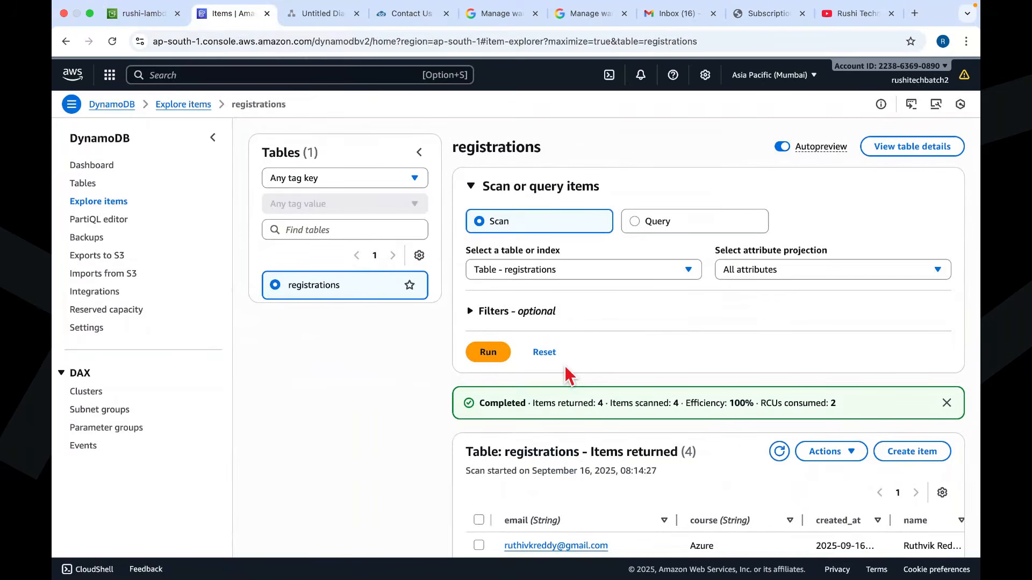
click(682, 21)
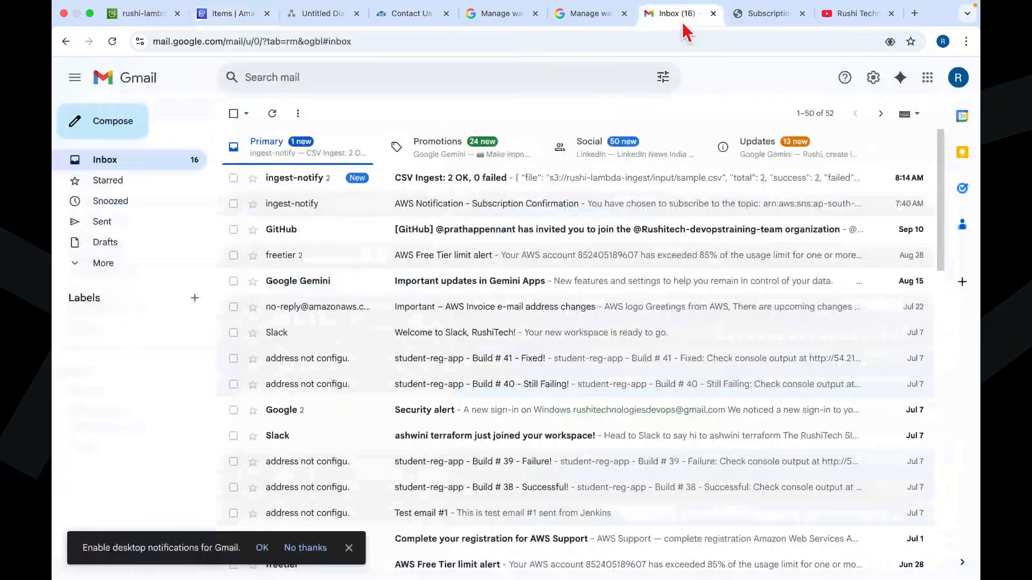
Read the full 'CSV Ingest: 2 OK, 0 failed' notification, then return to the inbox
click(486, 192)
scroll(320, 273, down, 1)
scroll(320, 272, down, 1)
click(271, 422)
scroll(349, 419, down, 1)
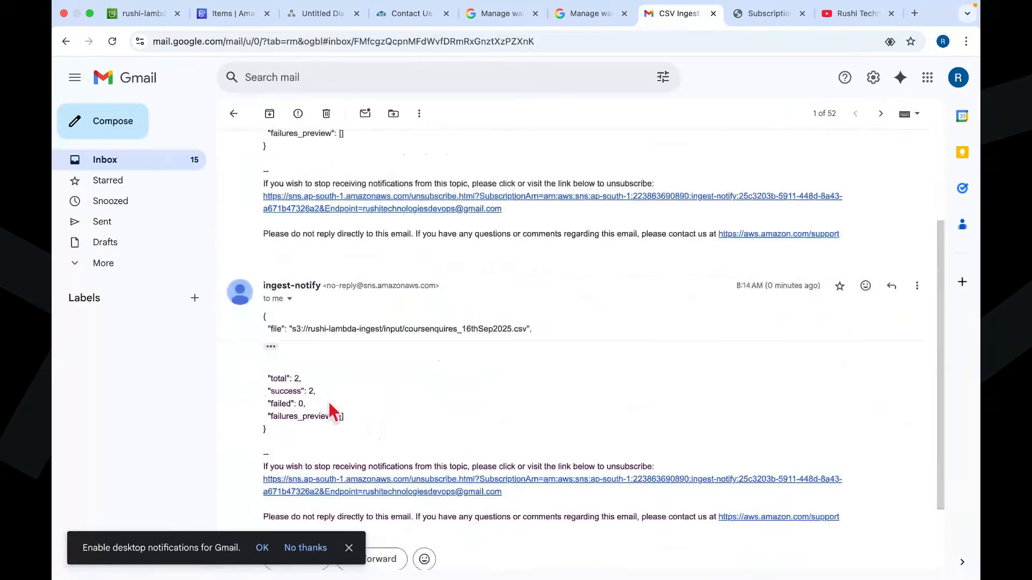
scroll(330, 323, up, 2)
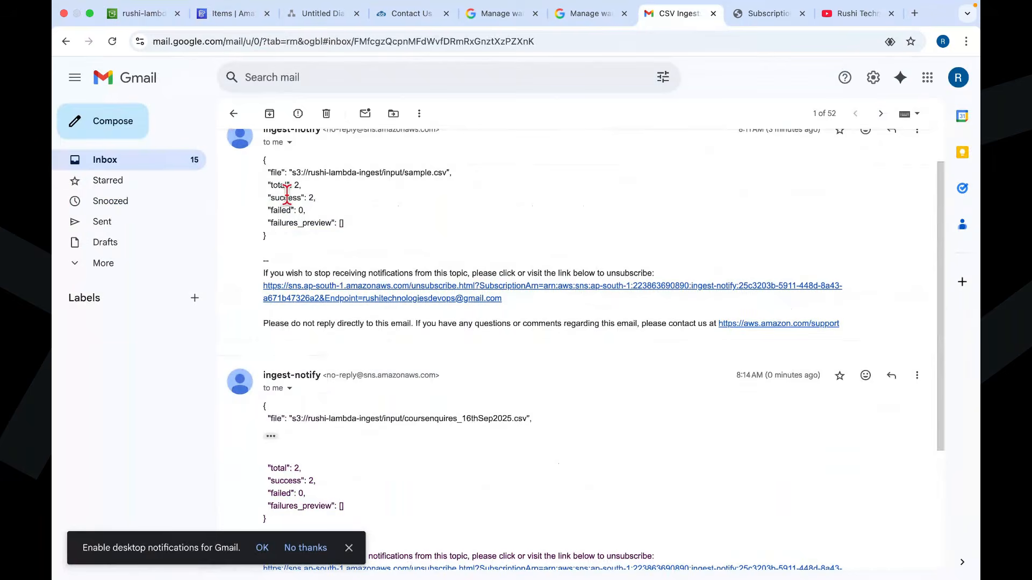
scroll(302, 242, up, 1)
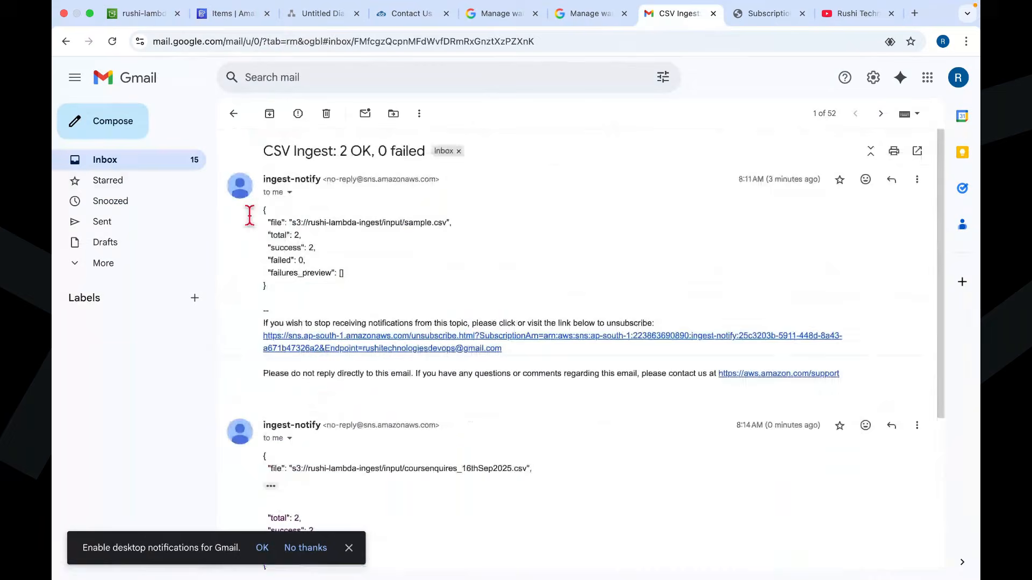
click(126, 164)
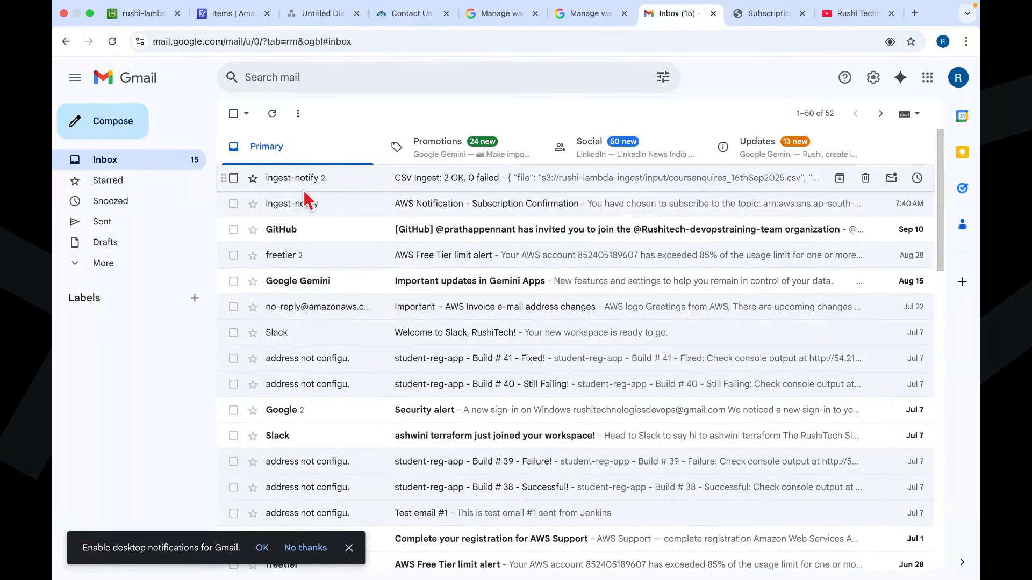
key(super+Tab)
key(super+Tab)
key(super+Tab)
key(super+Tab)
key(Escape)
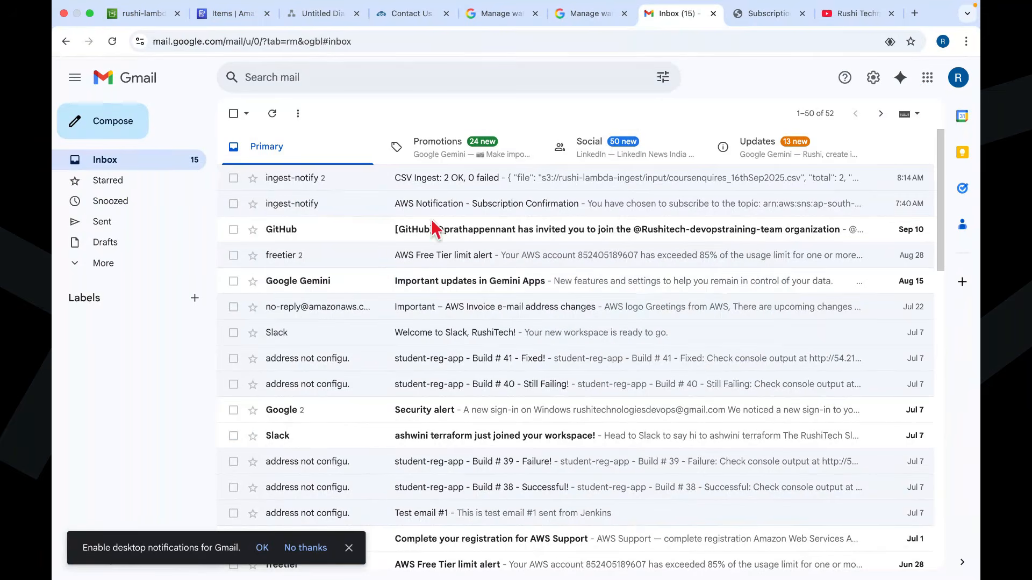
key(super+Tab)
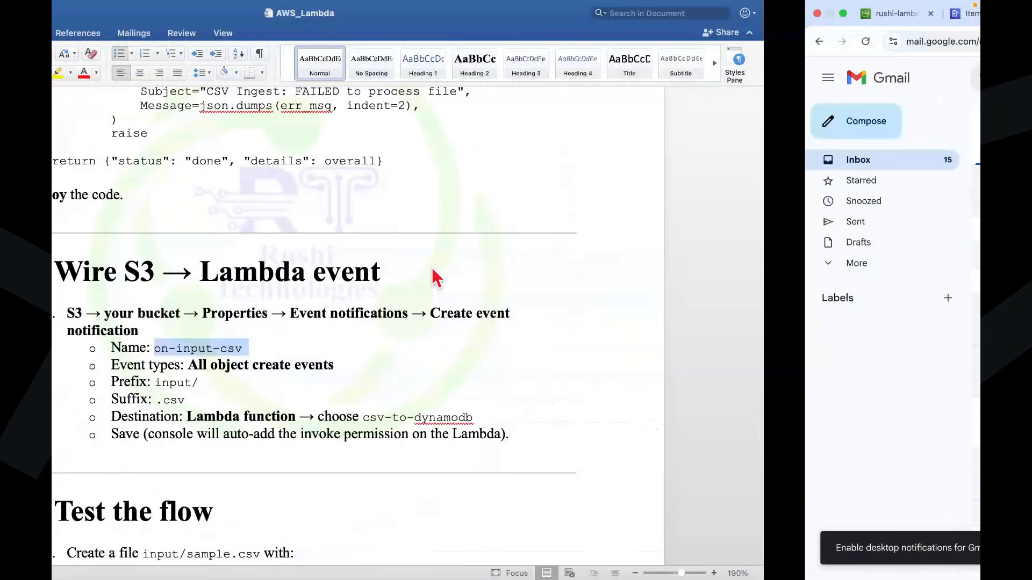
Scroll the AWS_Lambda training document back up to its first page in Word
scroll(473, 305, down, 5)
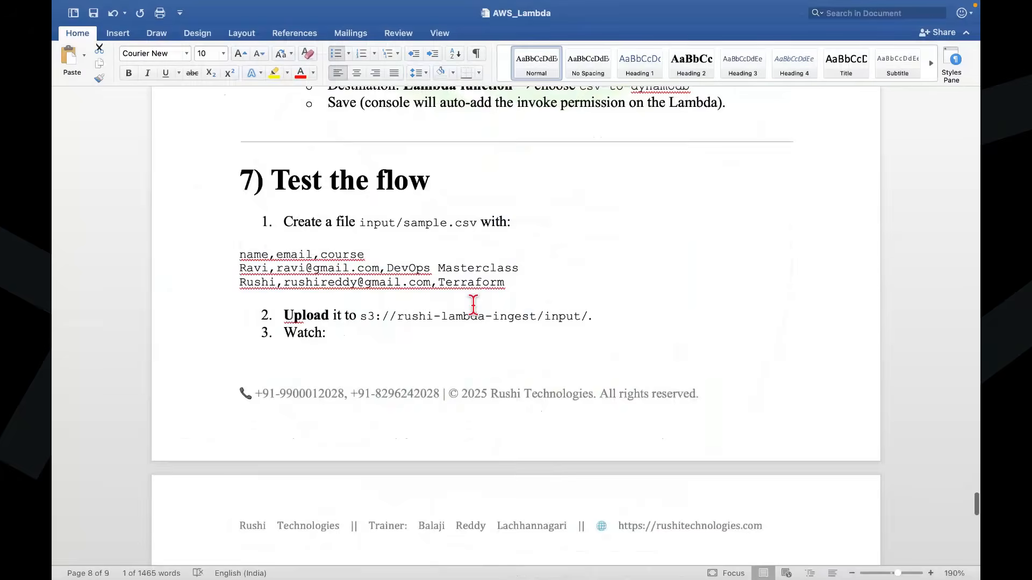
scroll(473, 304, down, 15)
scroll(473, 304, up, 20)
scroll(473, 305, up, 15)
scroll(478, 317, up, 8)
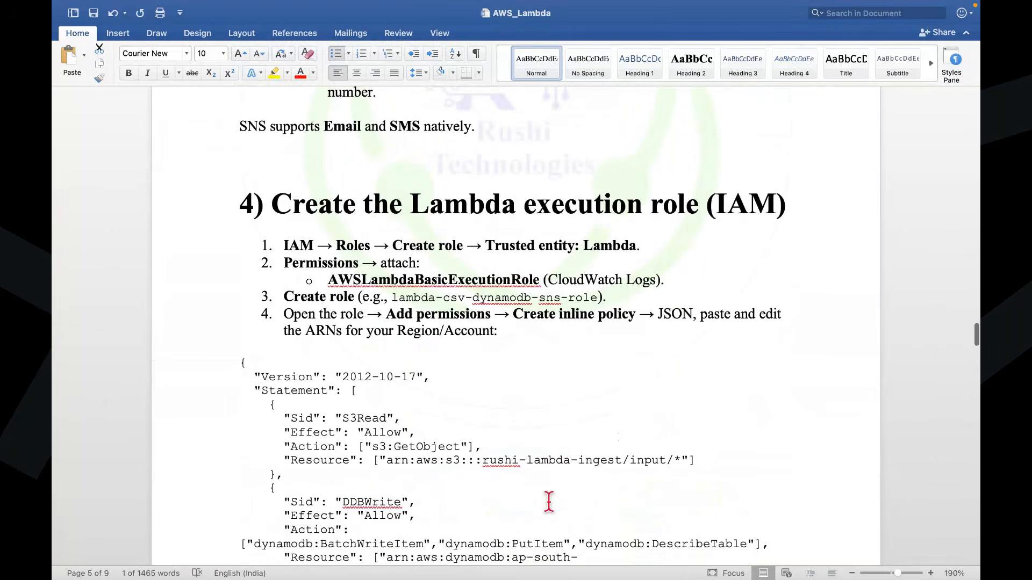
scroll(436, 268, up, 10)
scroll(438, 280, up, 10)
scroll(436, 273, up, 15)
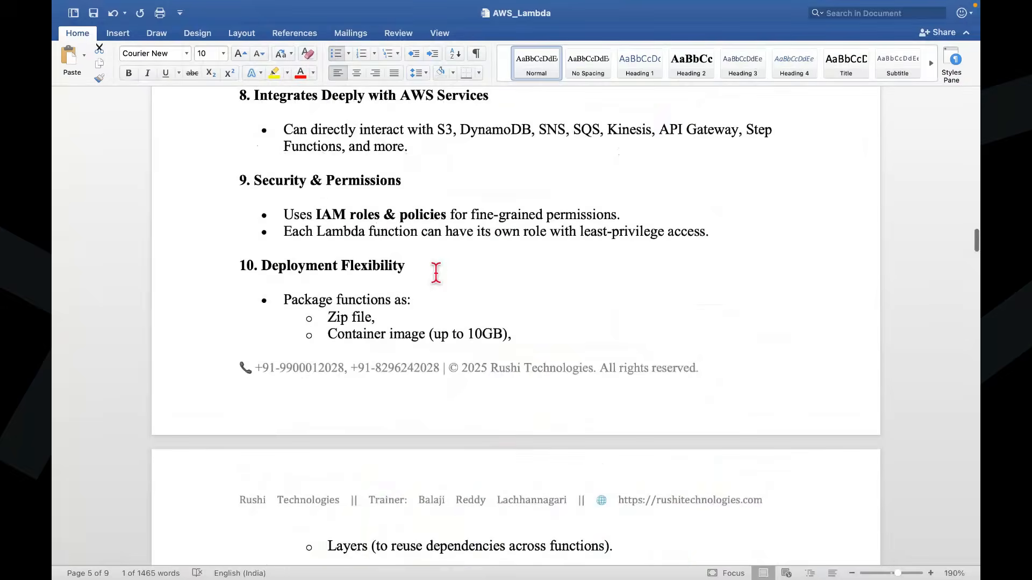
scroll(408, 178, up, 8)
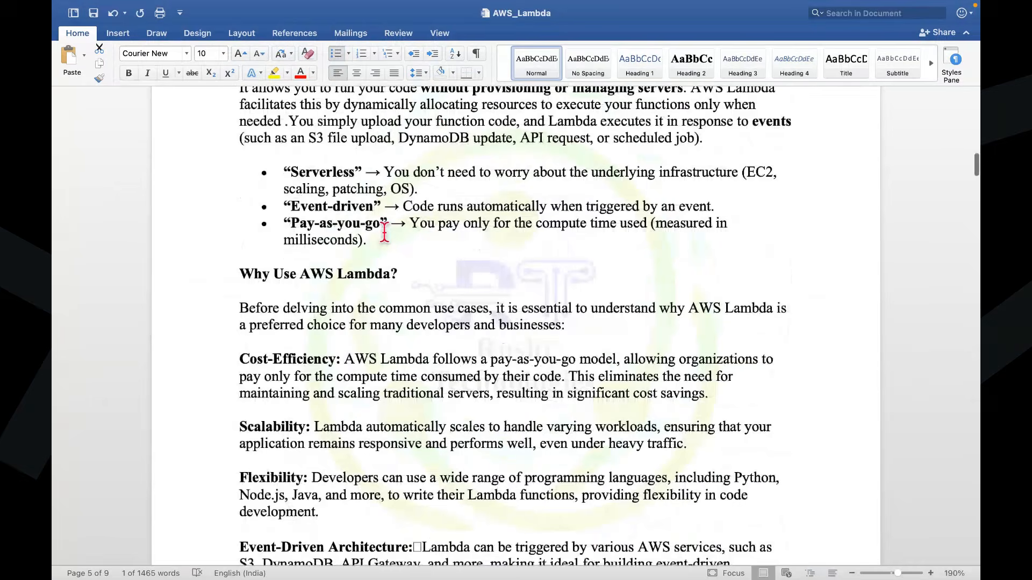
scroll(385, 232, up, 10)
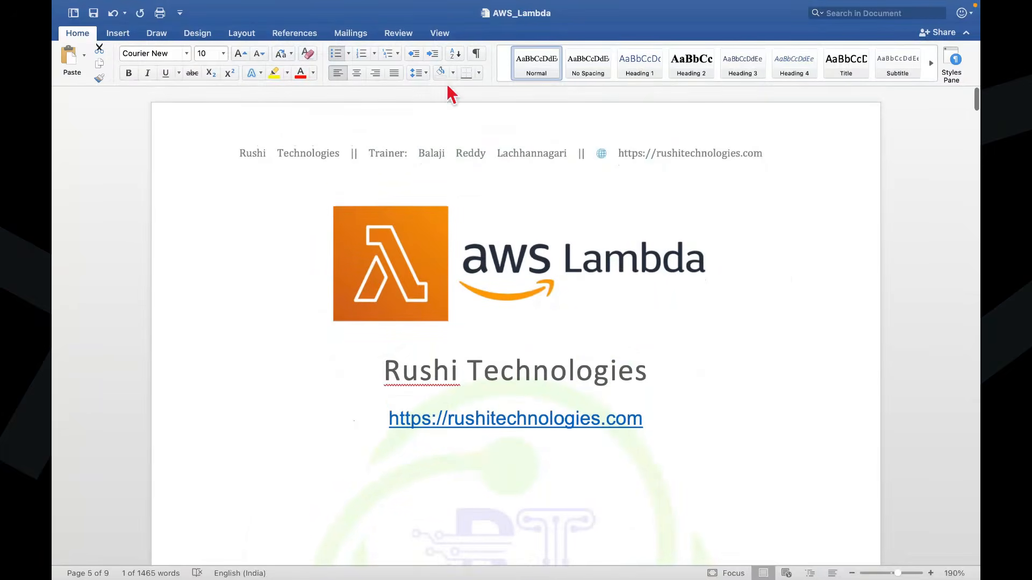